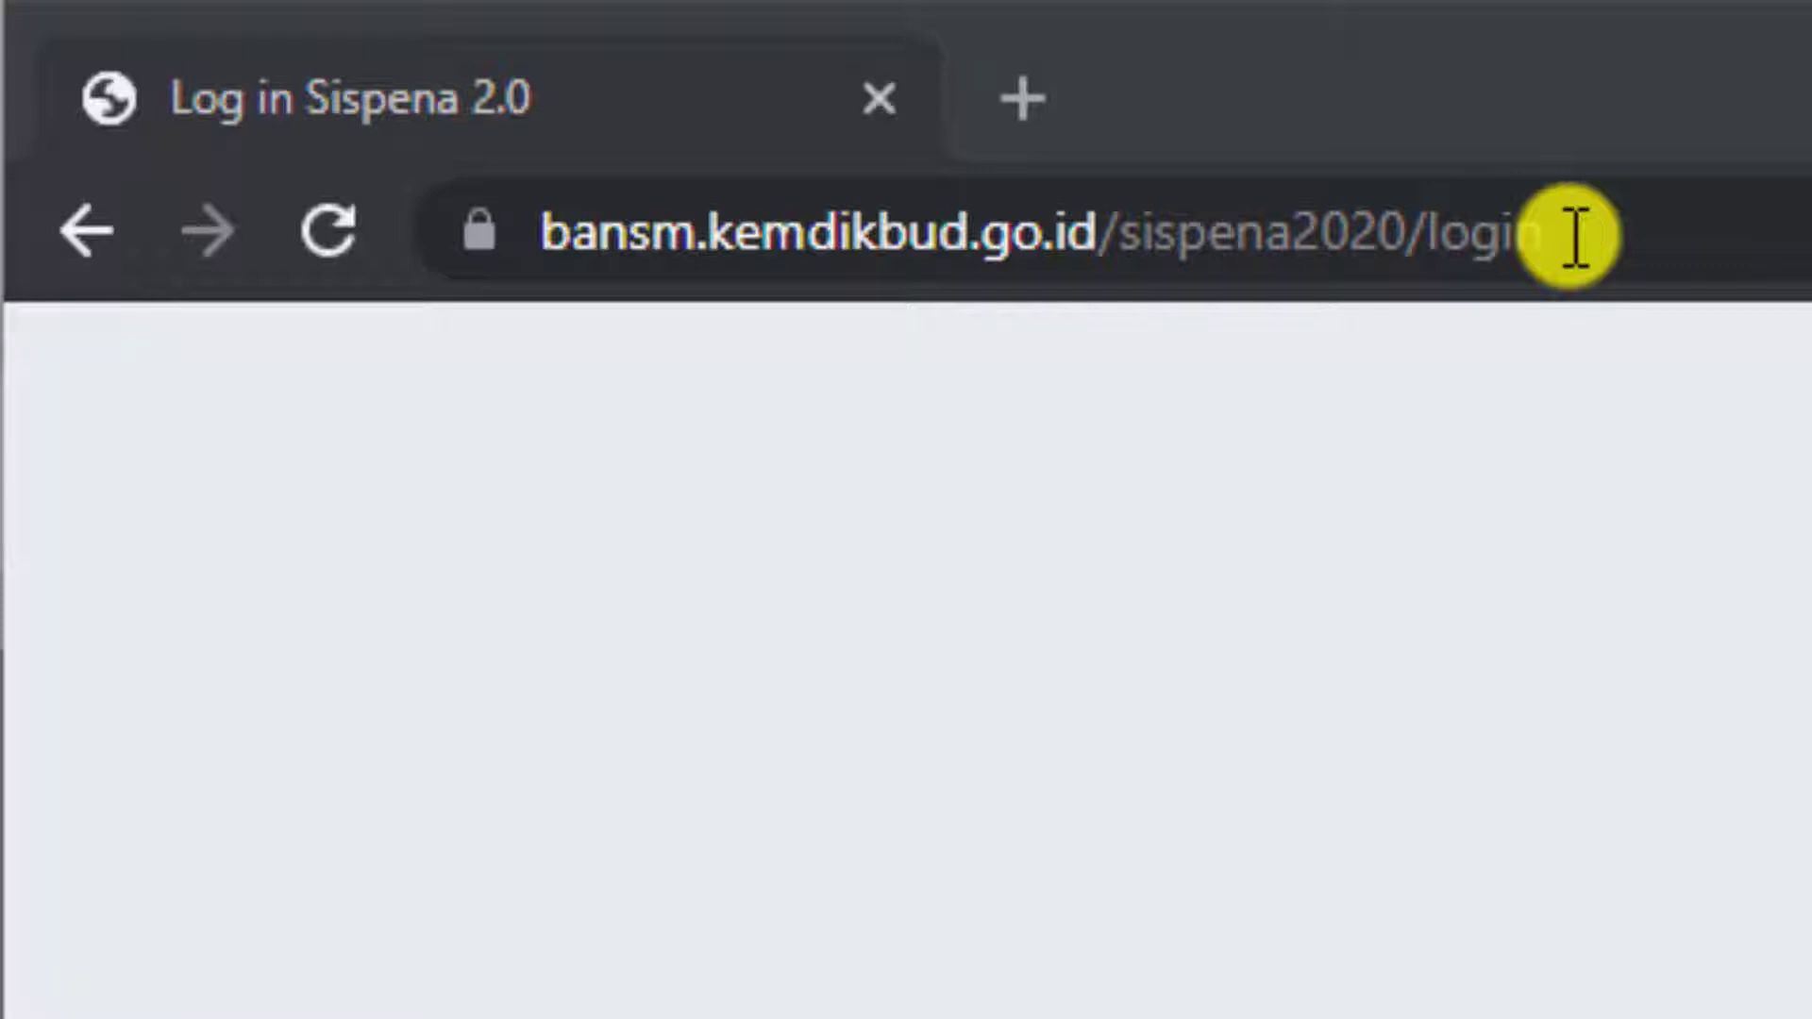
drag(1570, 231, 478, 202)
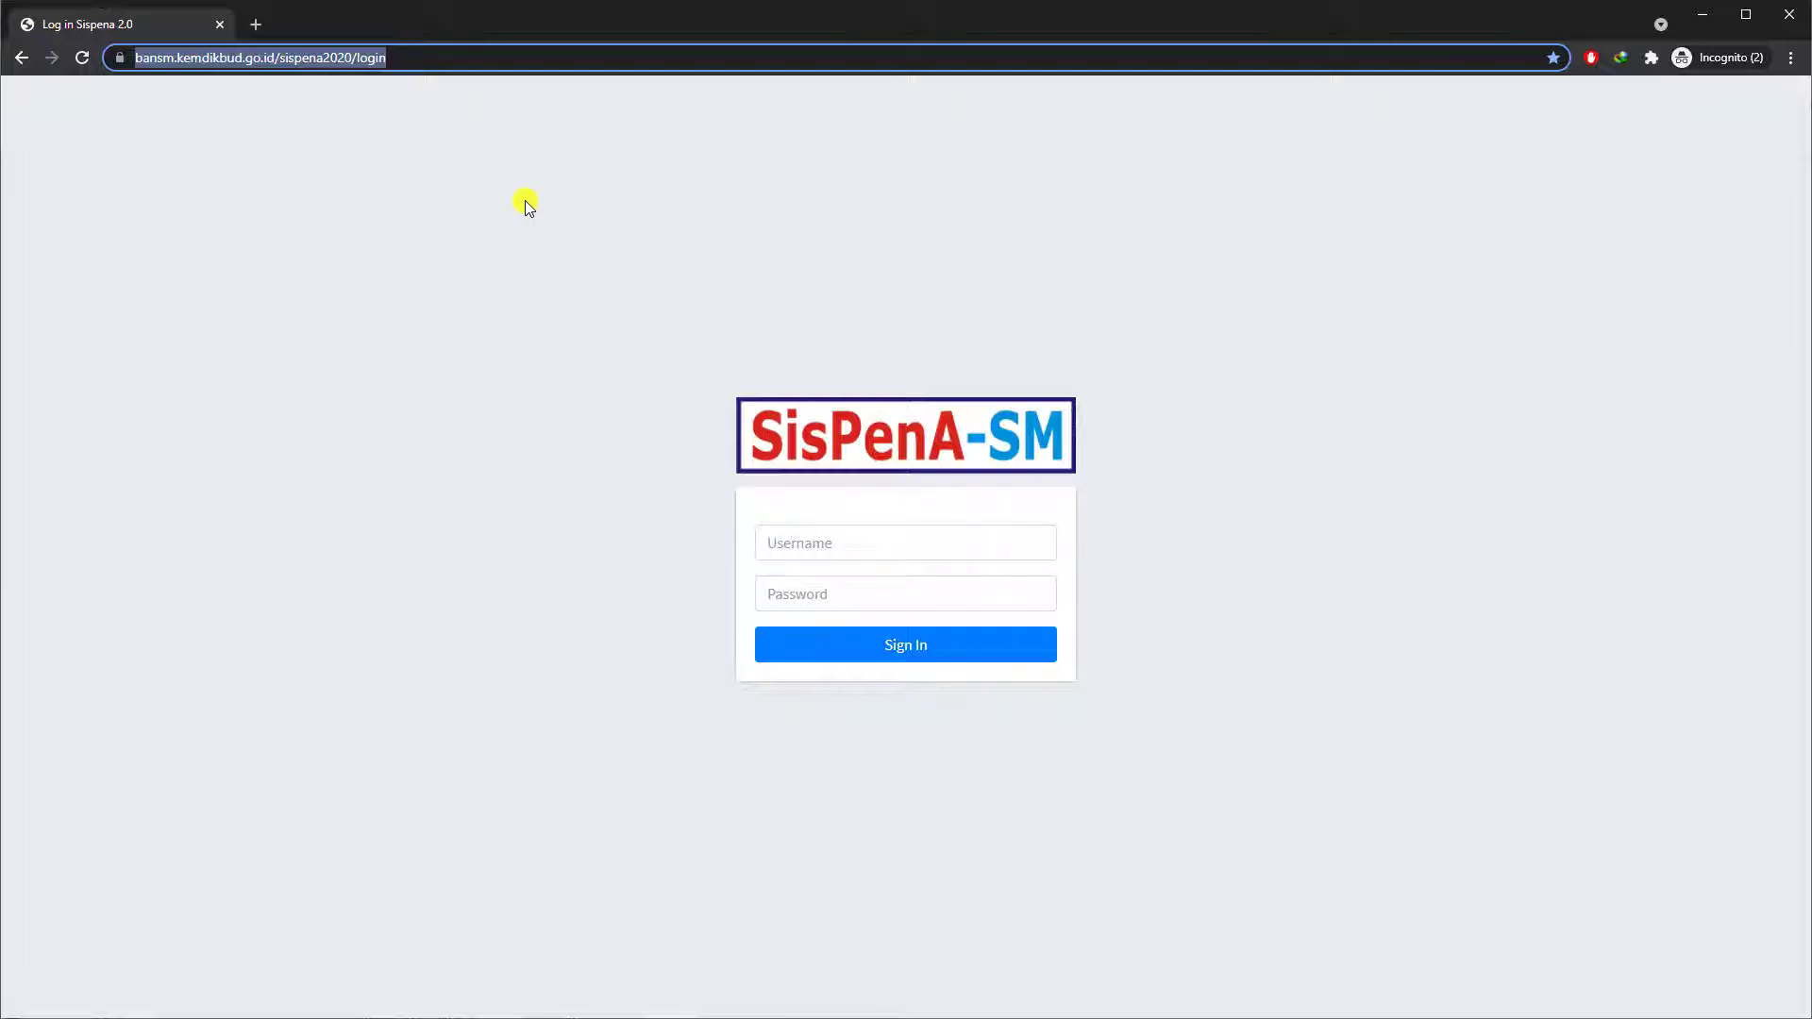
click(552, 281)
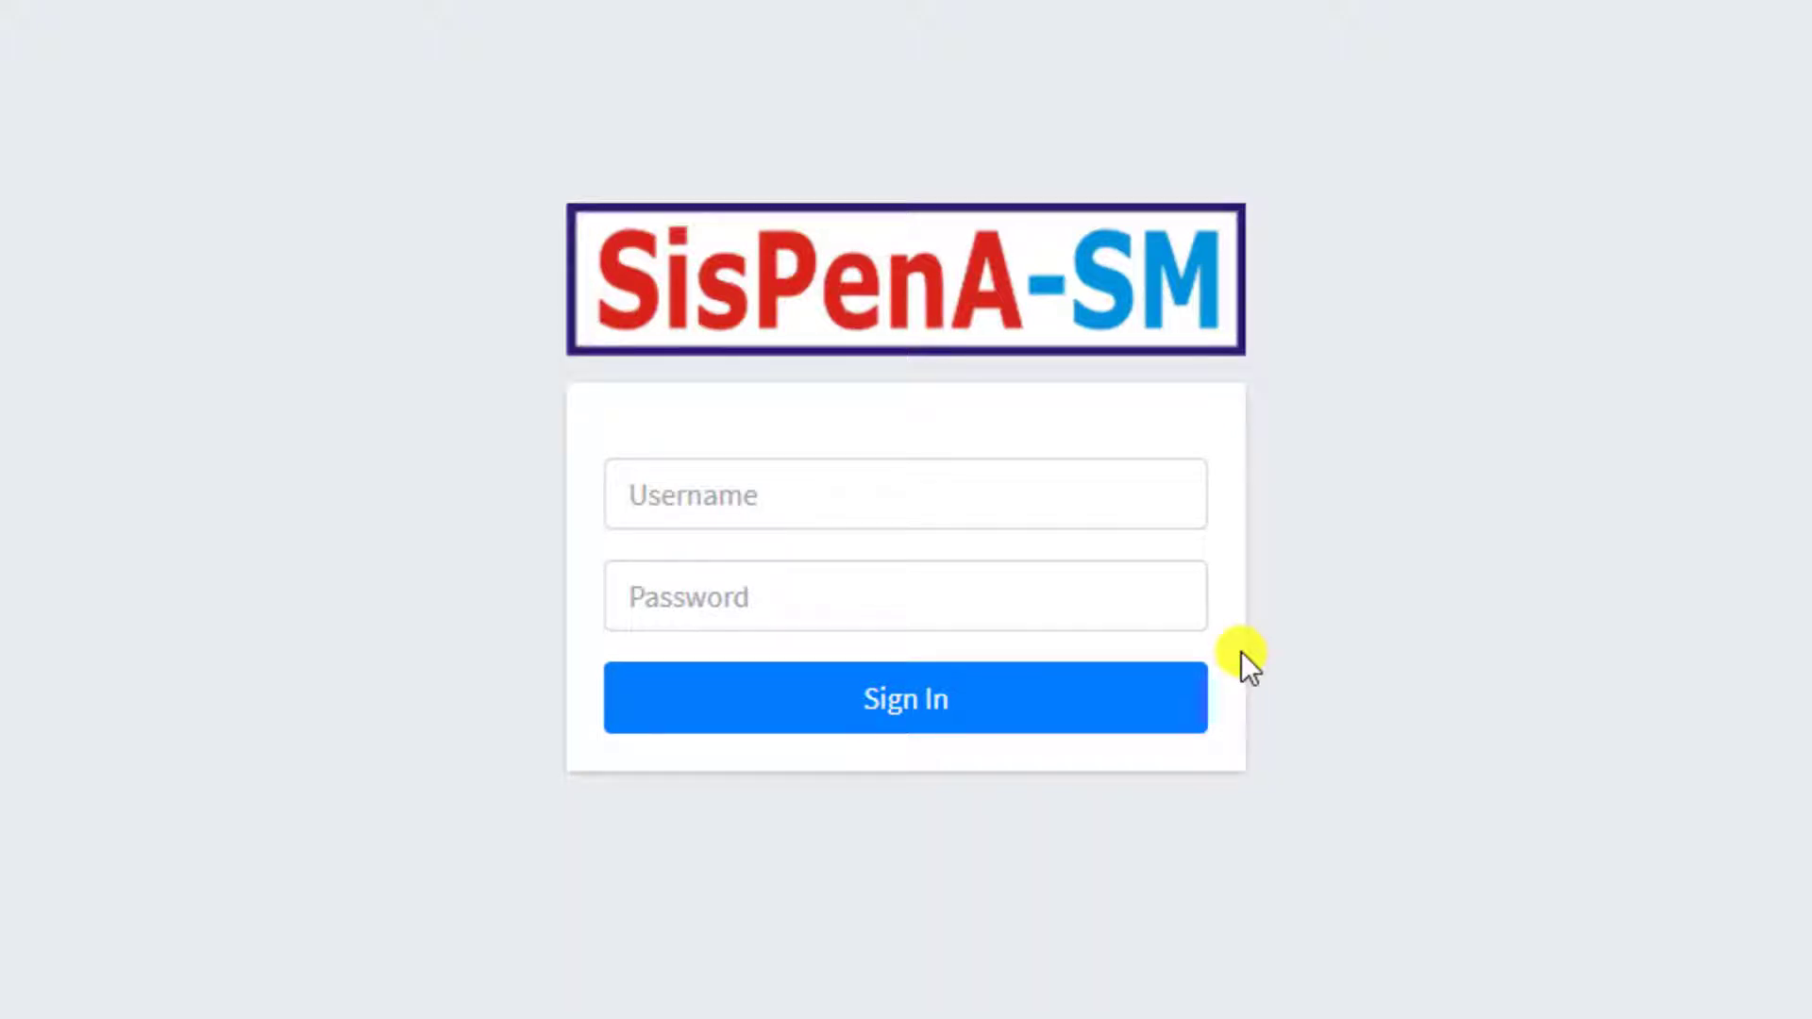
Sign in to the SisPenA-SM login form with the school's username and the account password
click(979, 497)
key(ctrl+v)
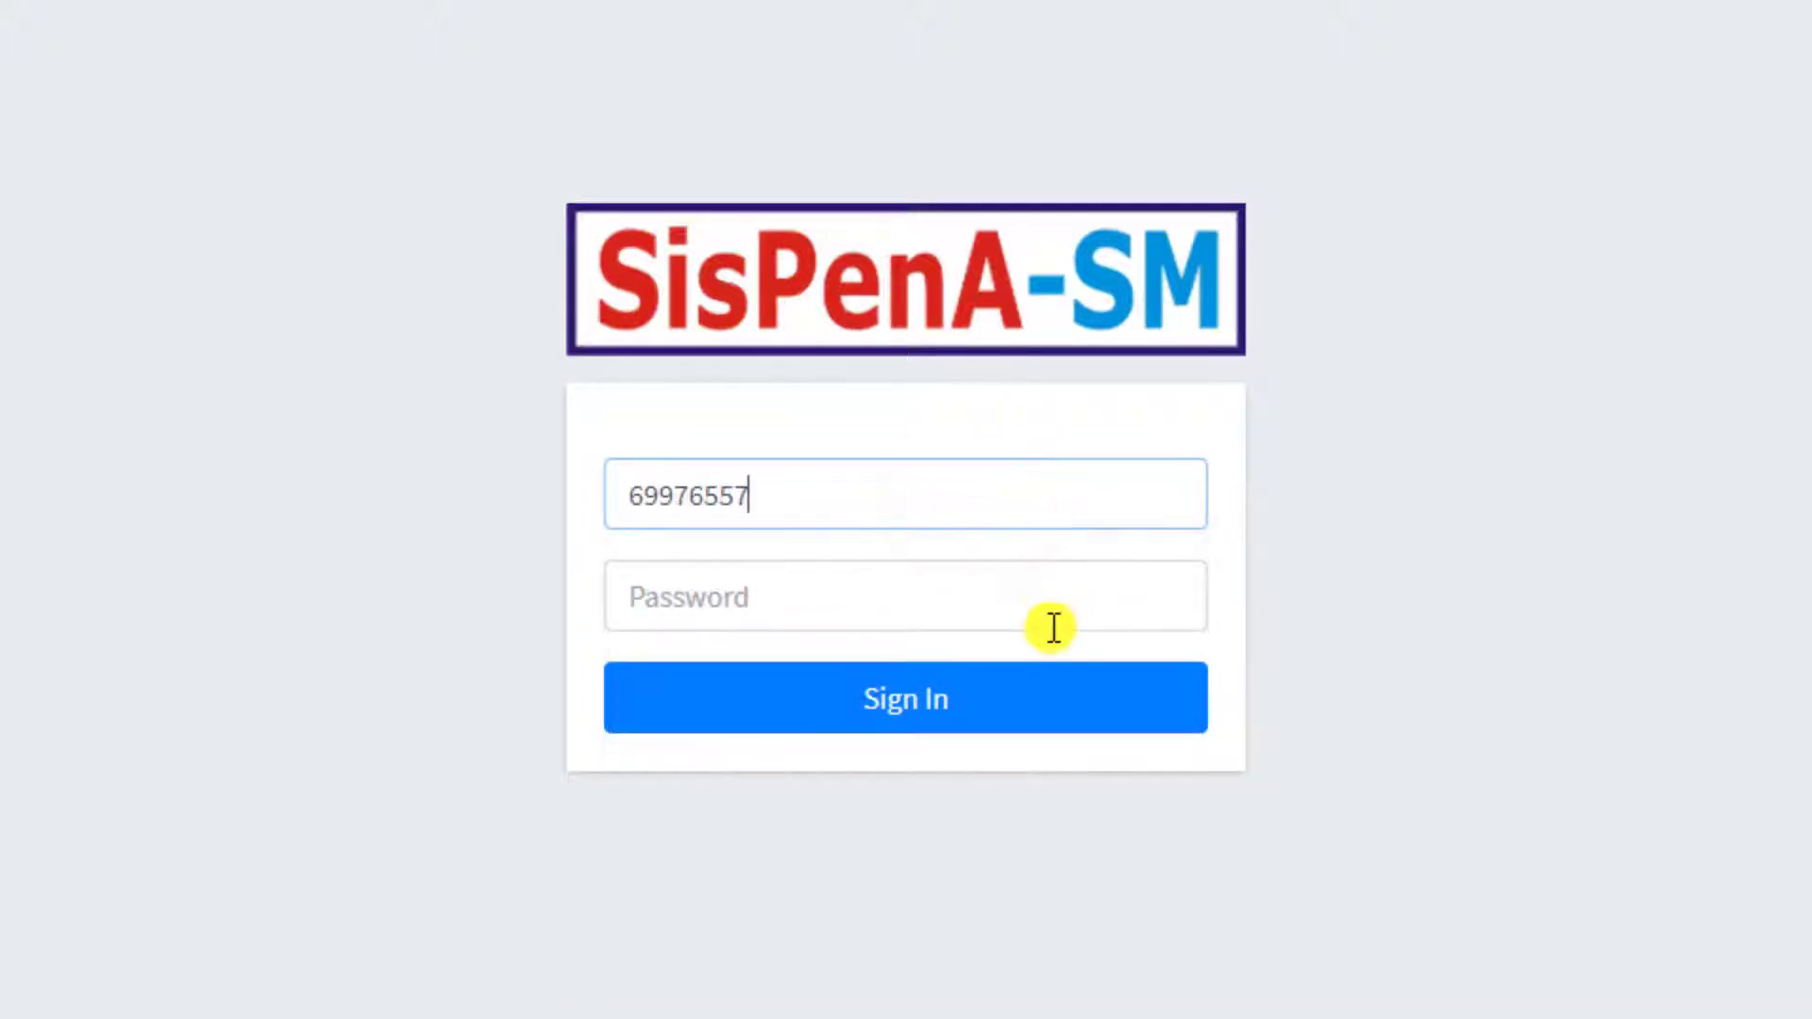
click(1045, 614)
key(ctrl+v)
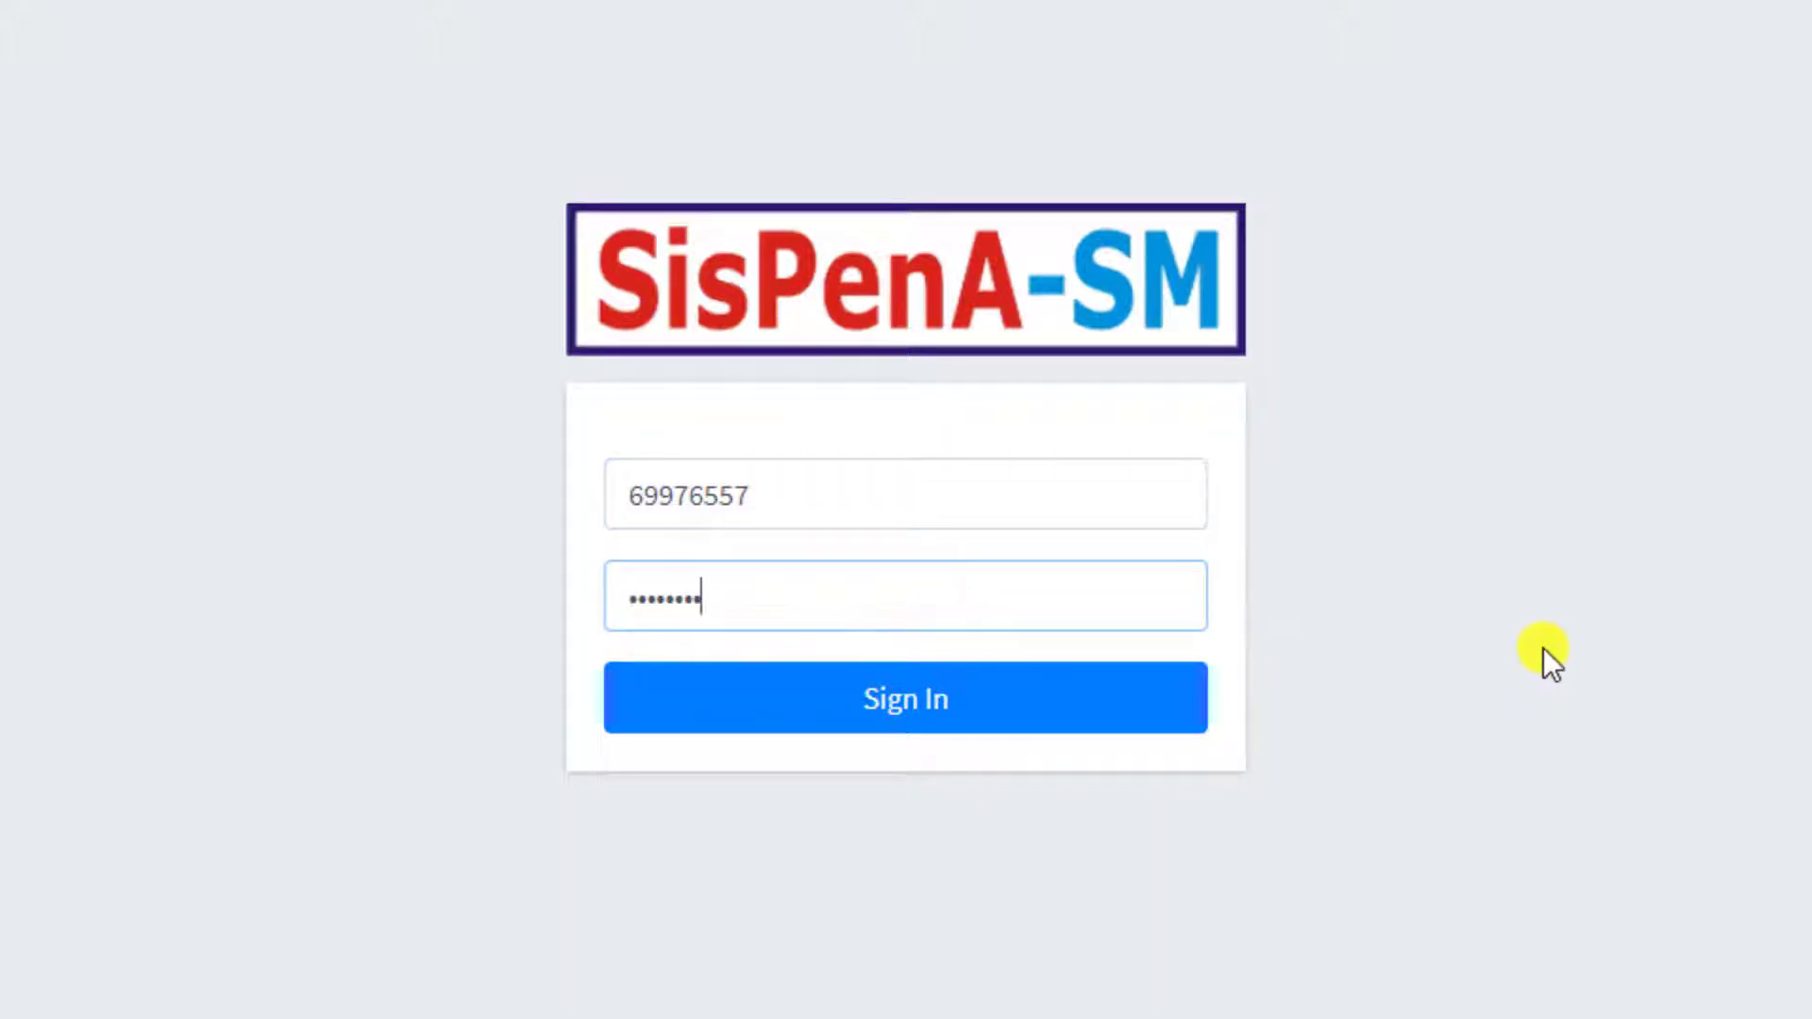
click(1543, 649)
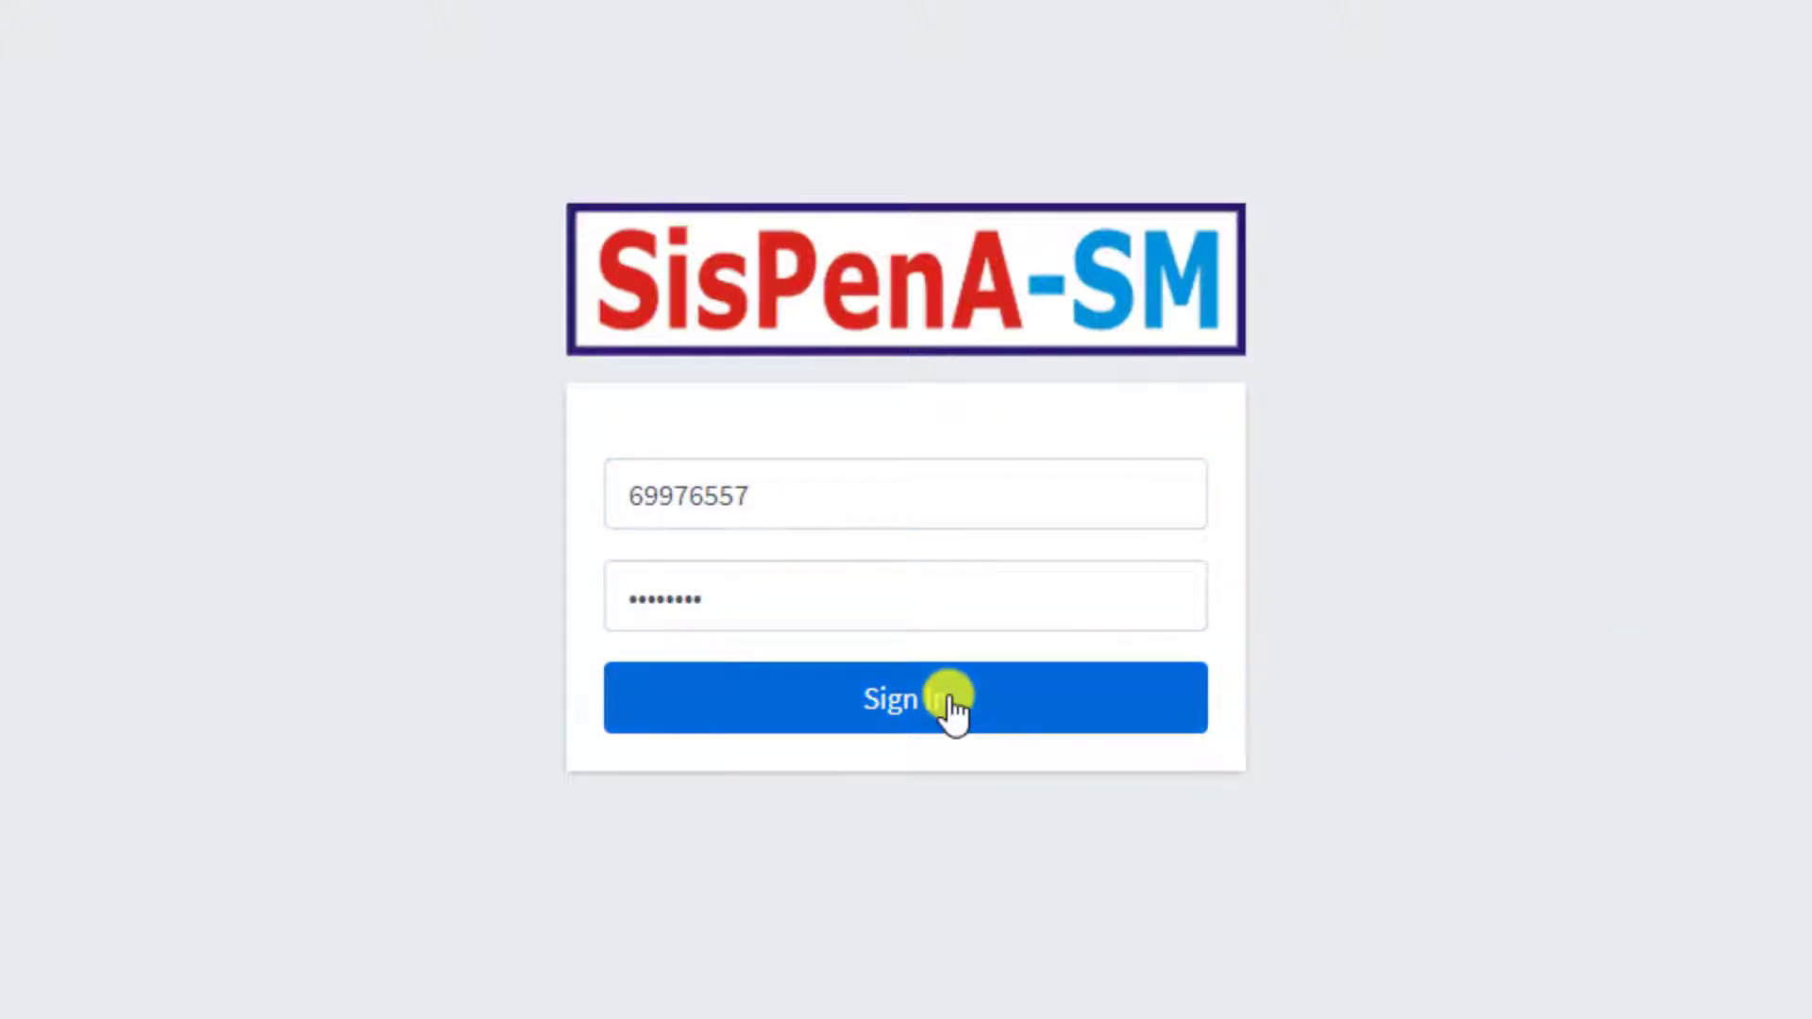
click(1006, 710)
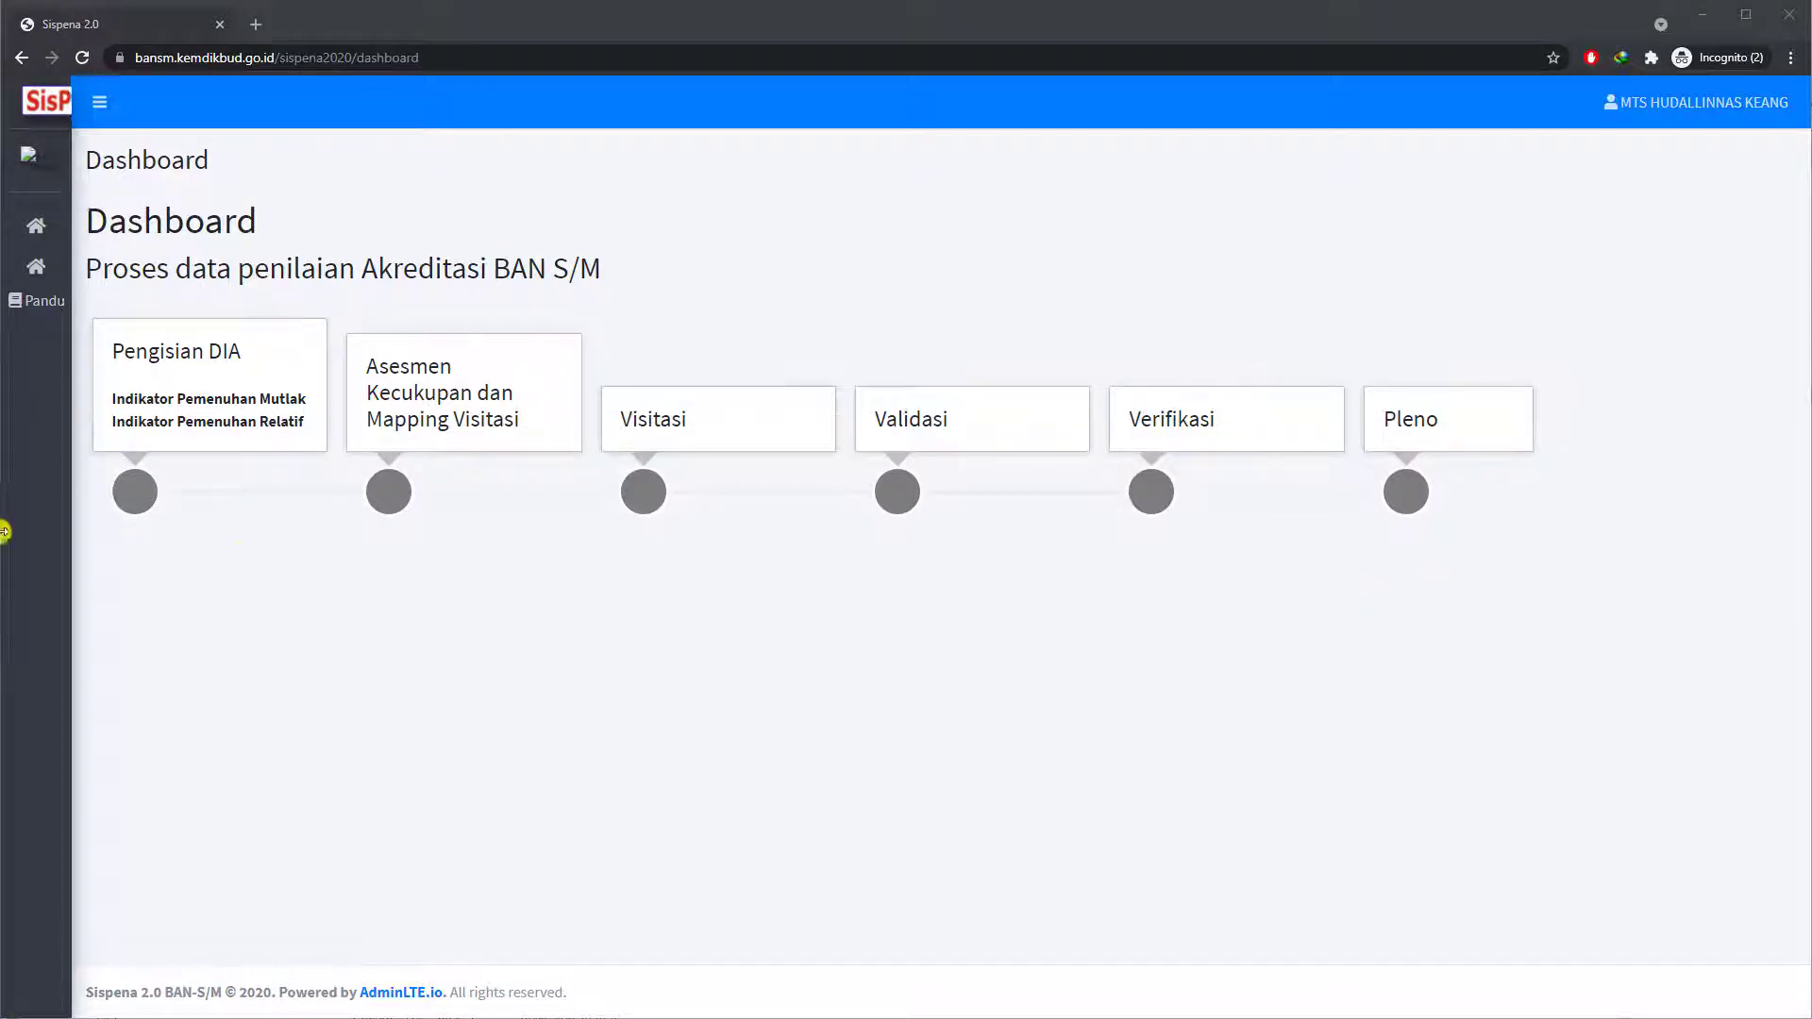
Open the school's profile page (Profil) from the account options
mouse_move(7, 528)
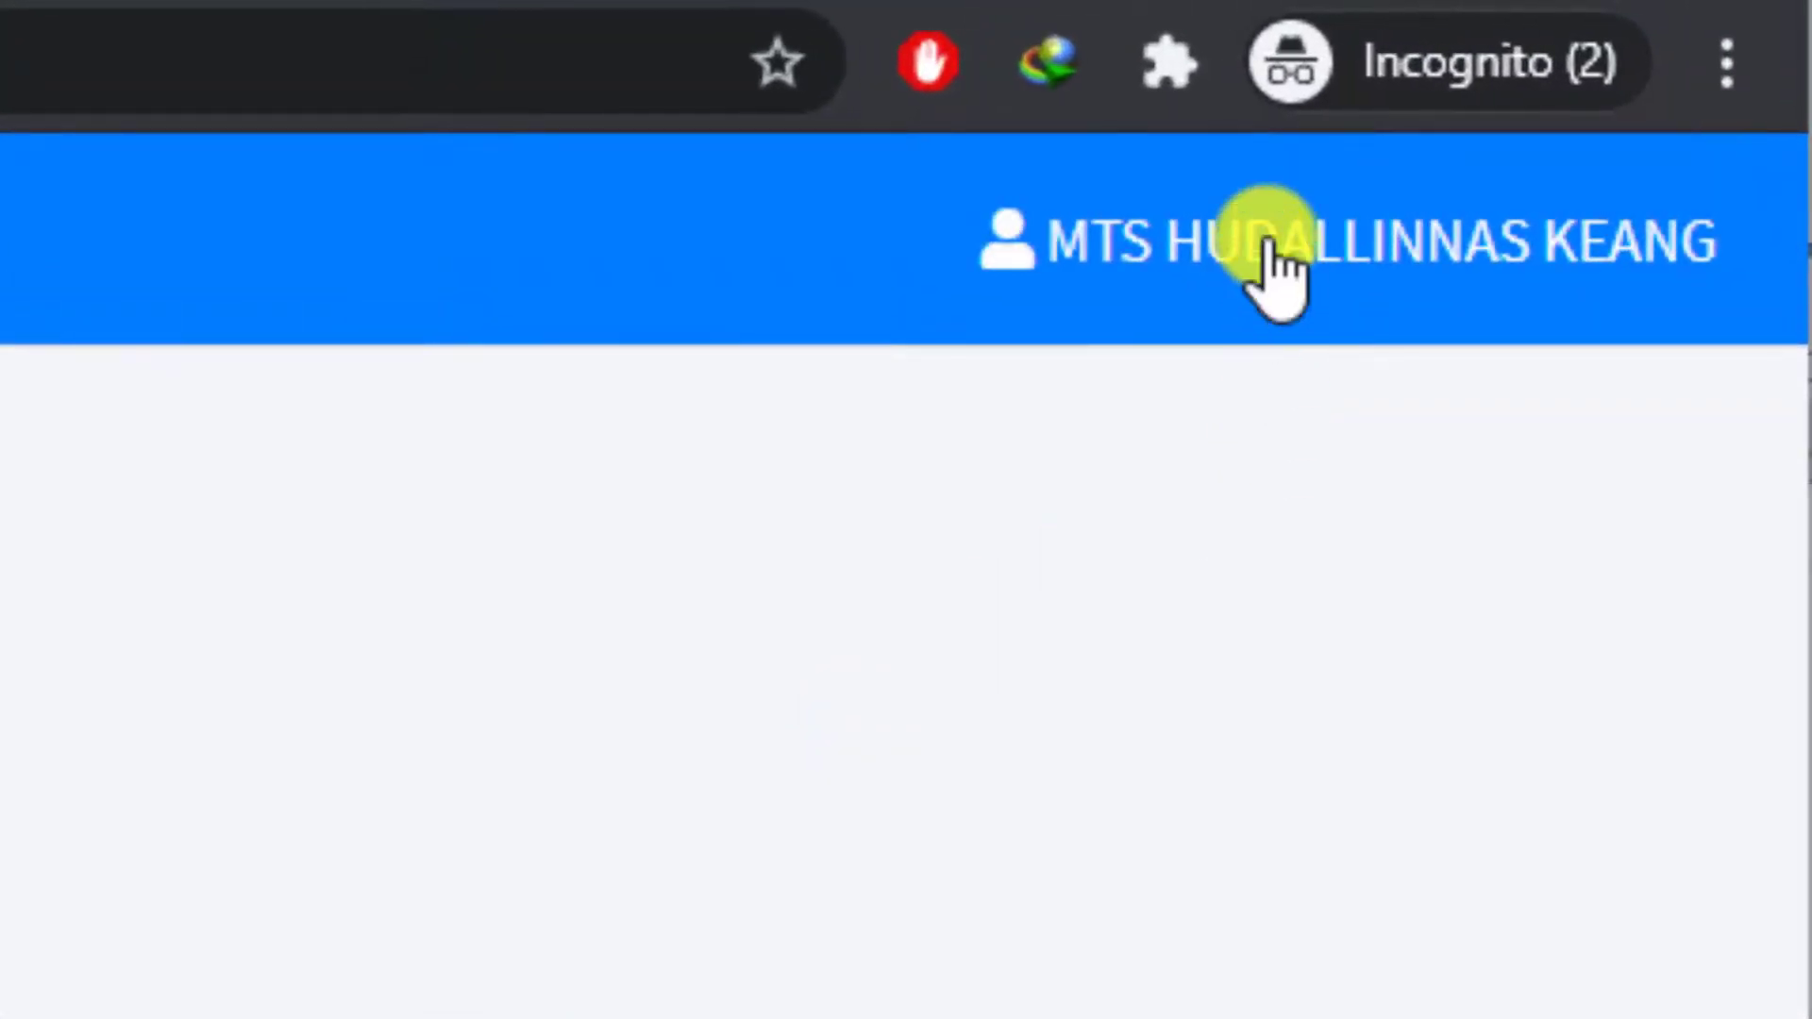
click(1104, 248)
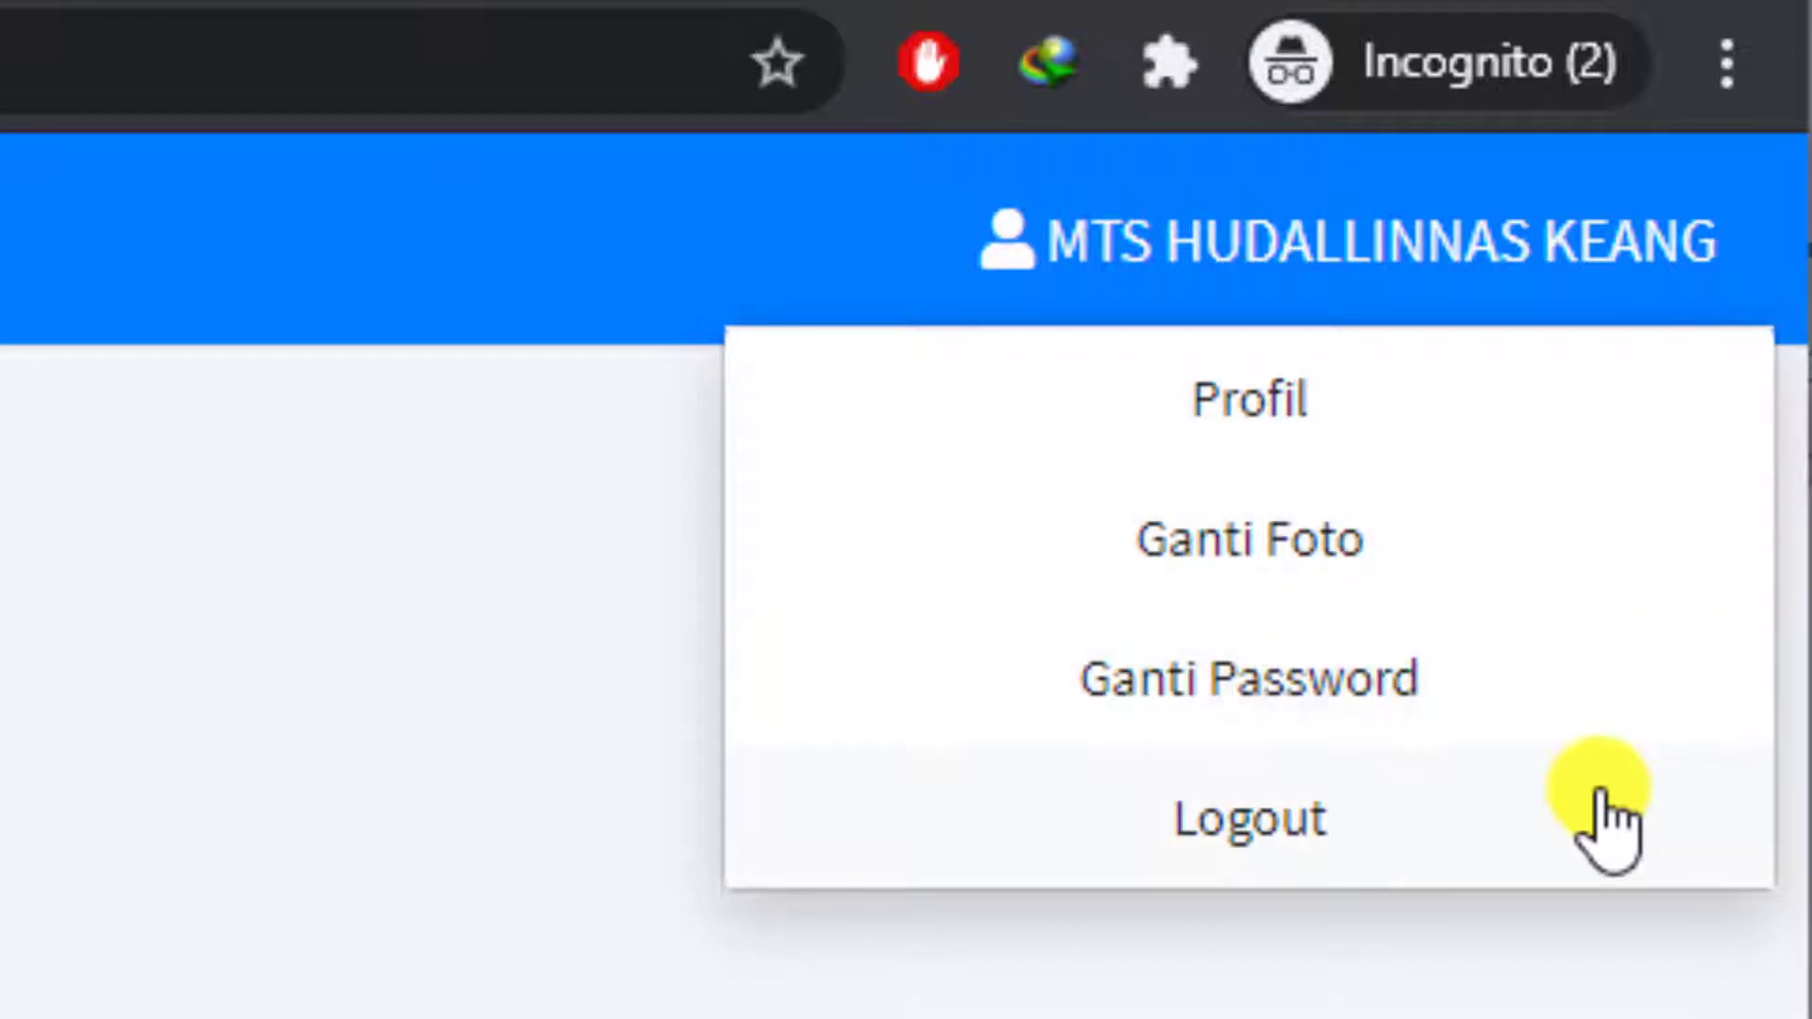
click(1403, 423)
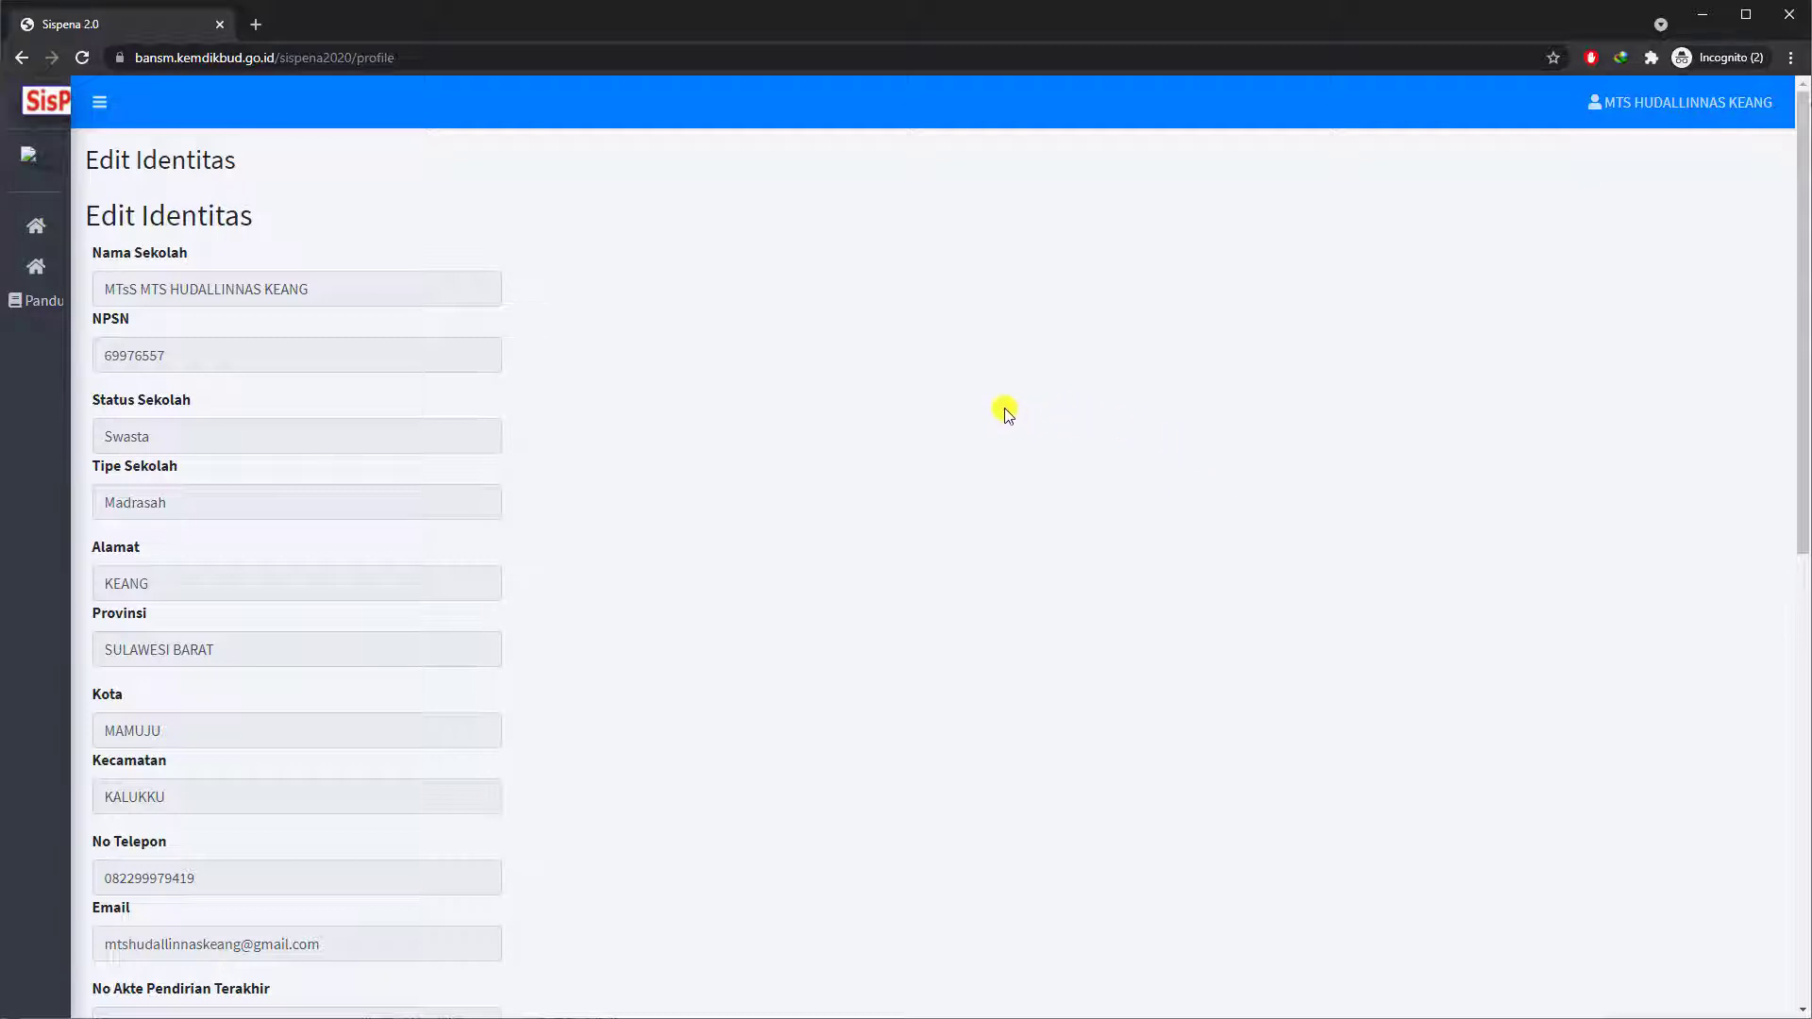
Review the Edit Identitas form down to the school vision and mission fields and submit it
scroll(834, 412, down, 1)
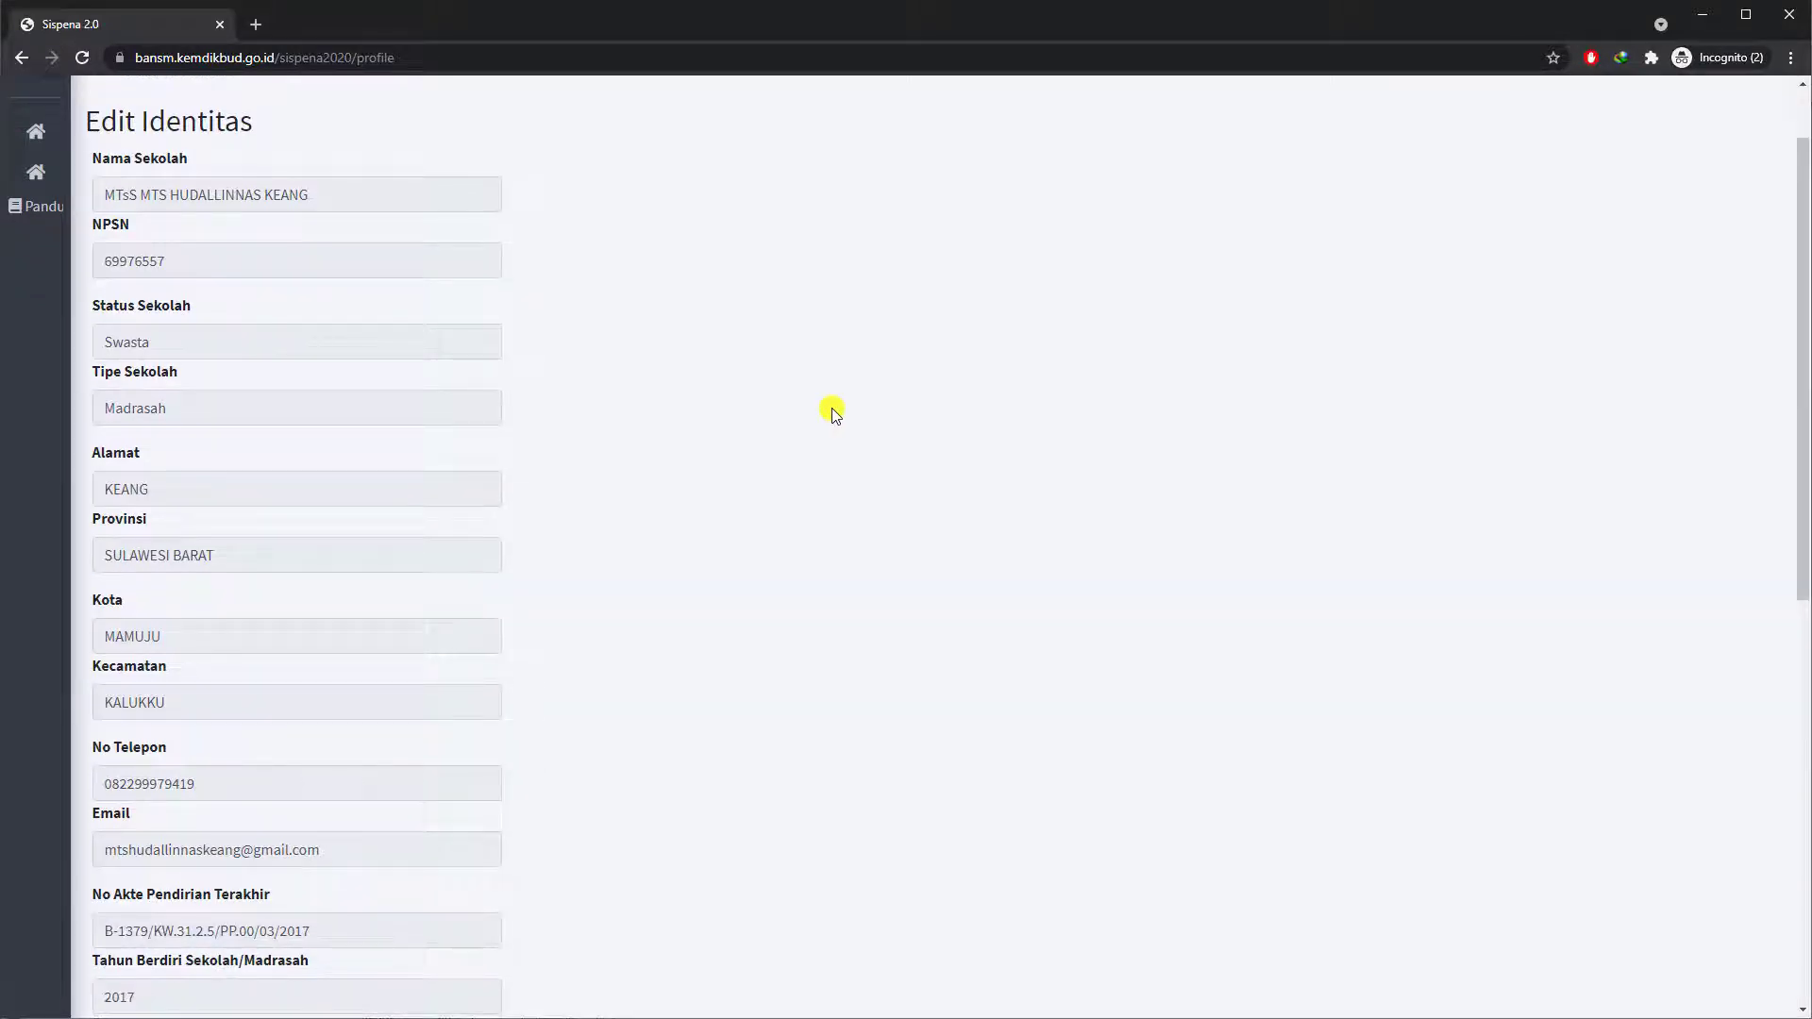
scroll(833, 413, down, 4)
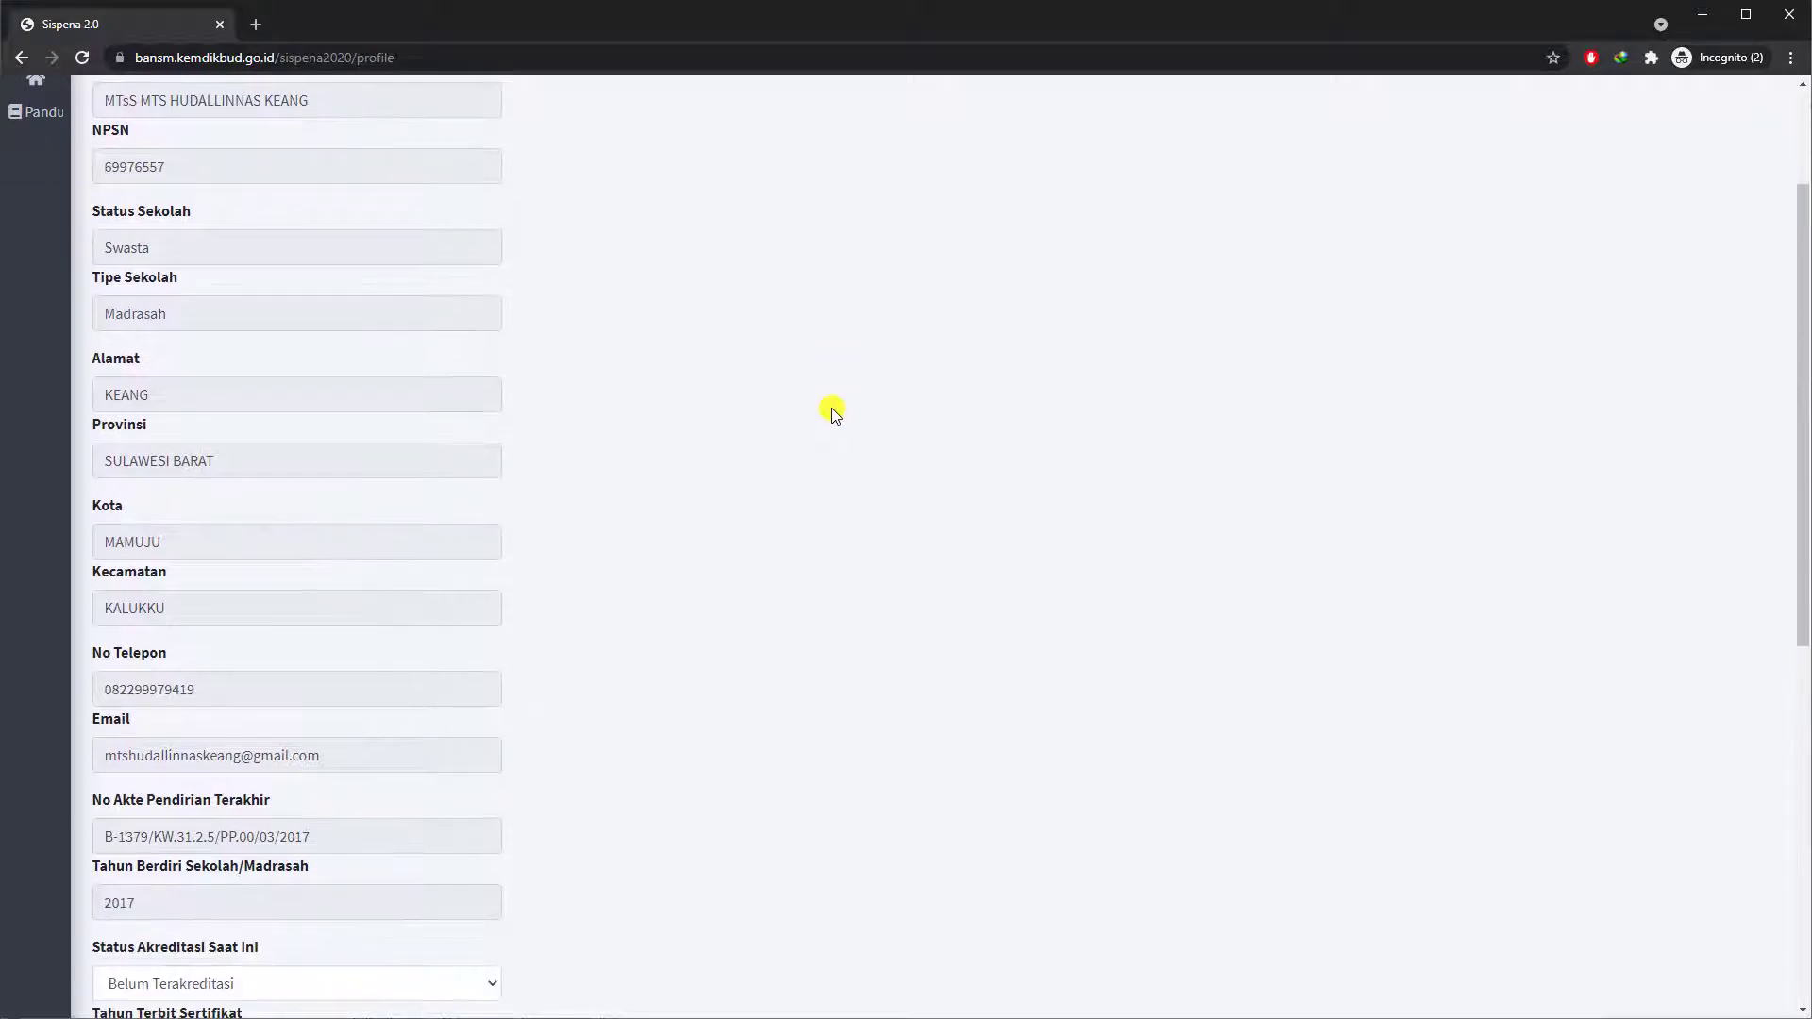
scroll(832, 413, down, 5)
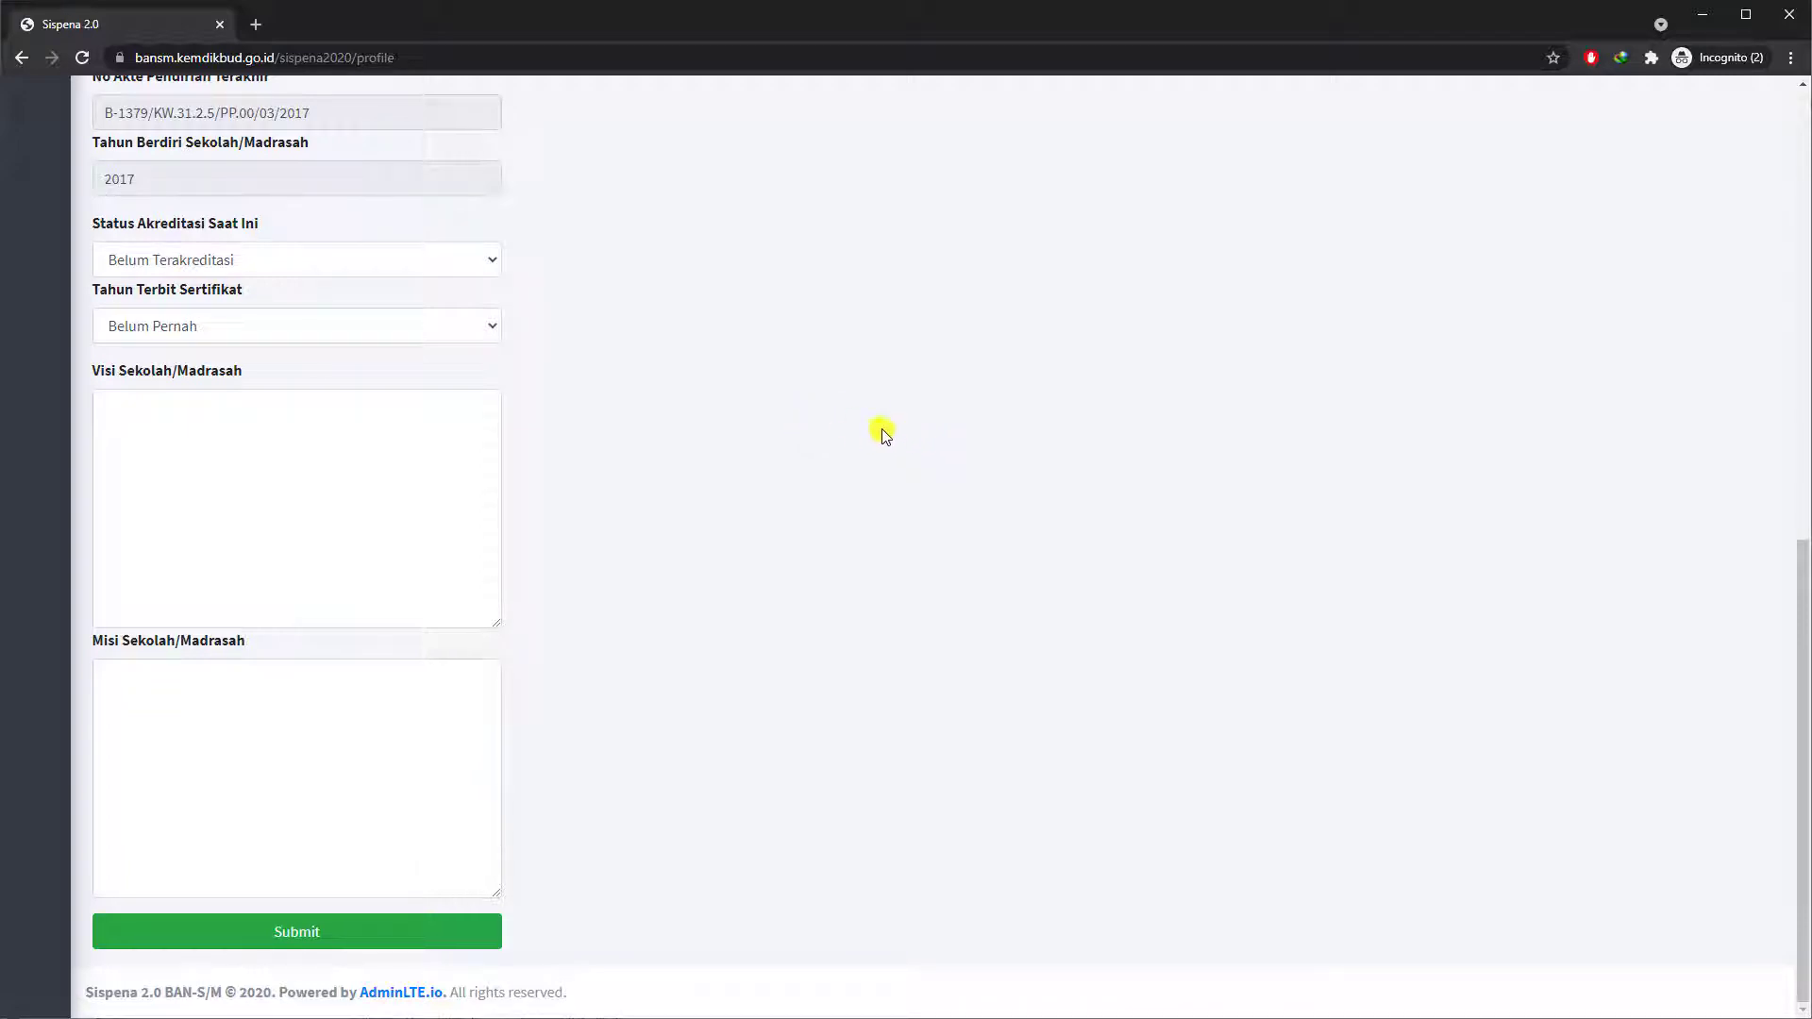
scroll(883, 433, up, 10)
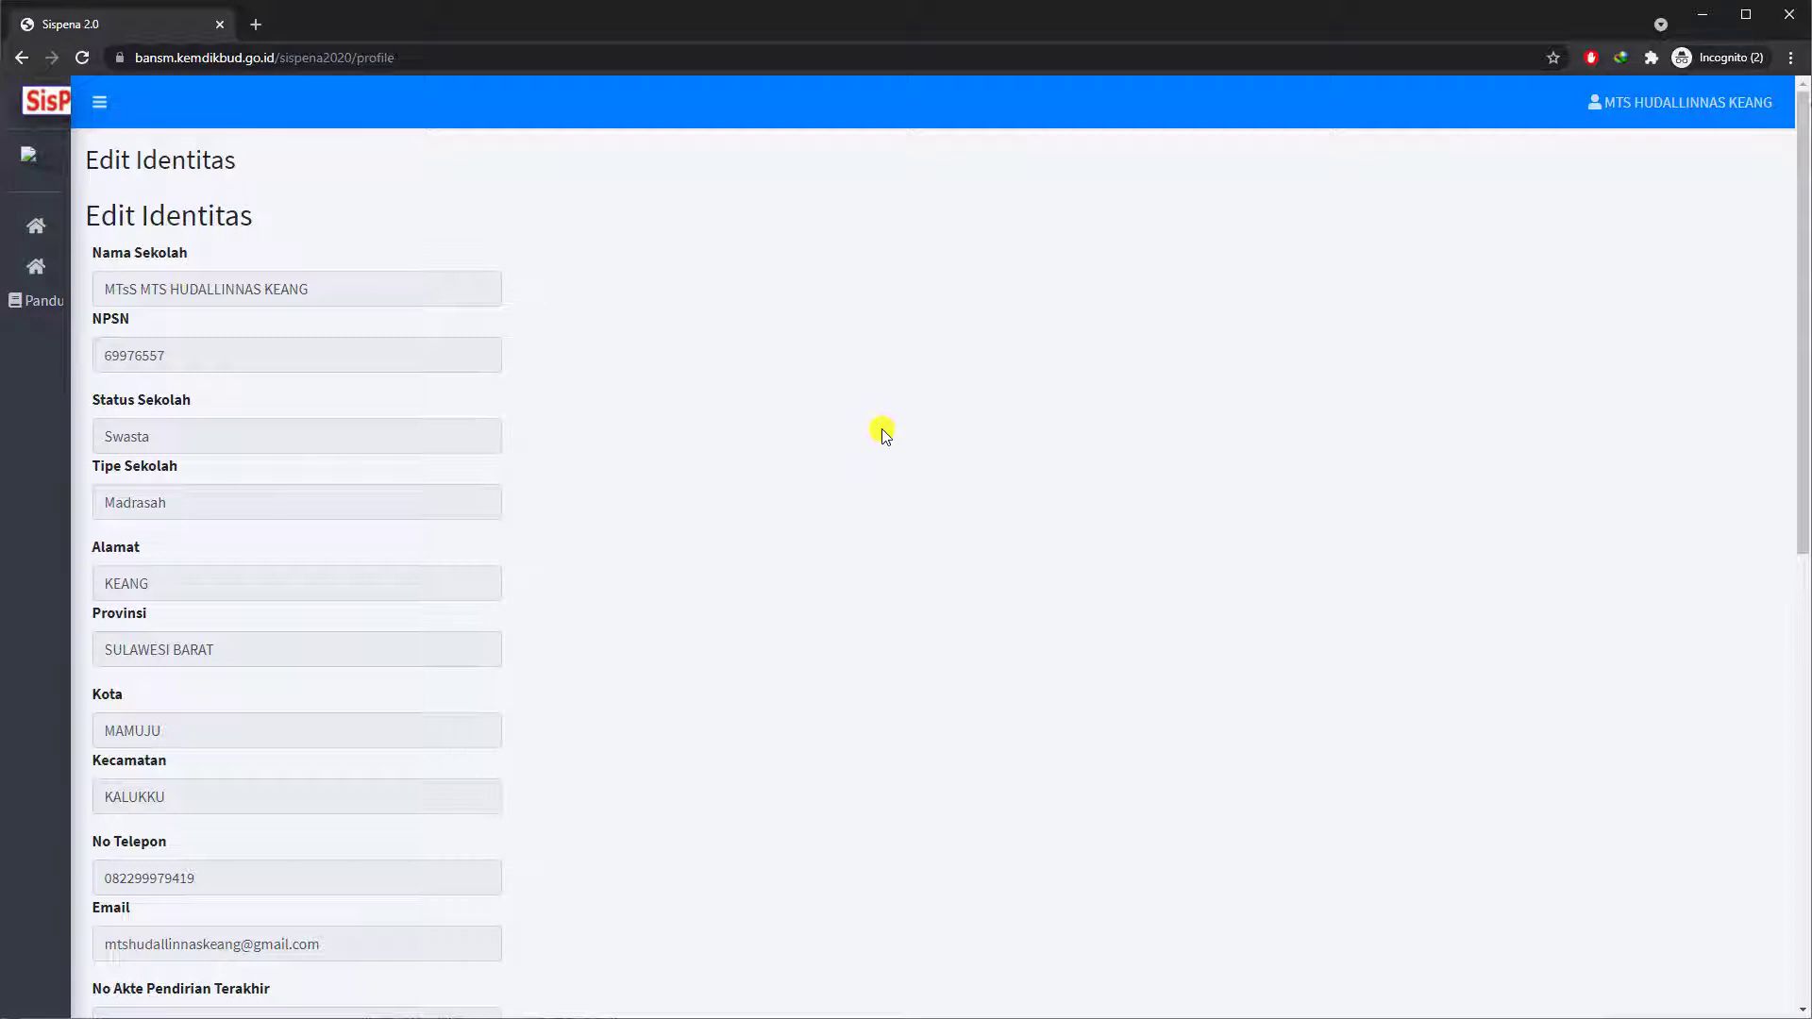
scroll(882, 434, down, 8)
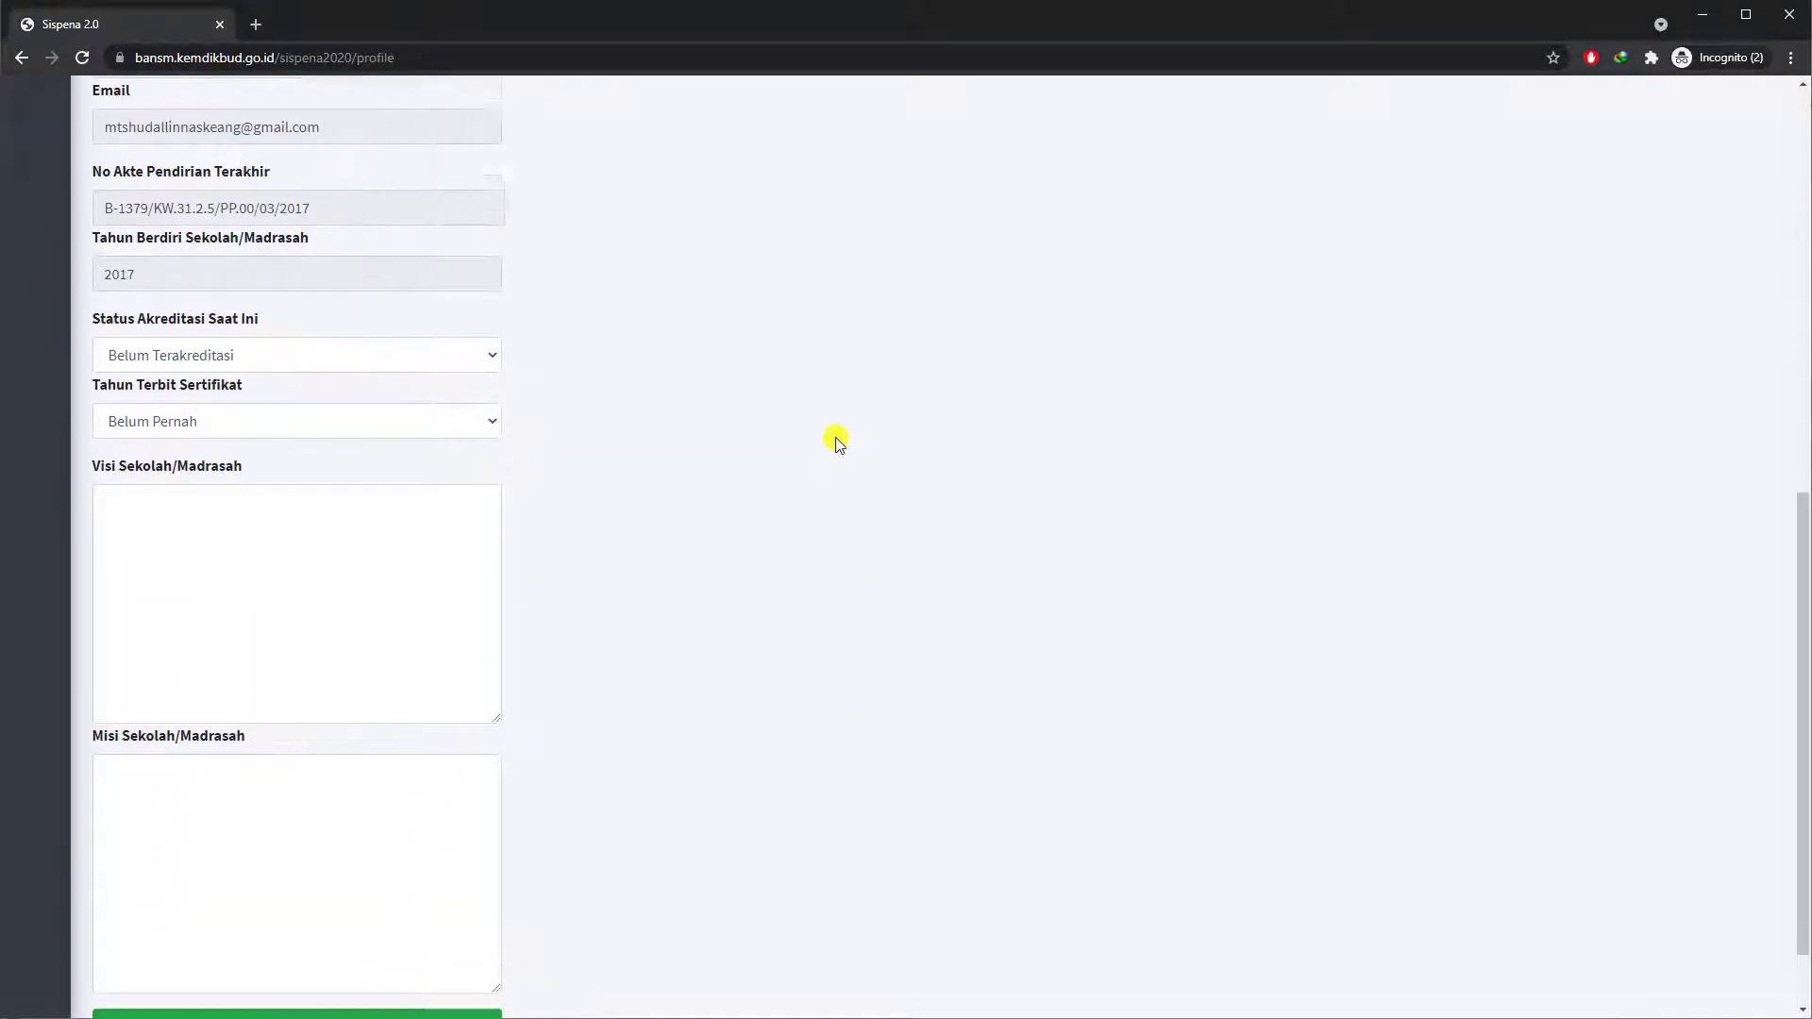
scroll(836, 439, down, 1)
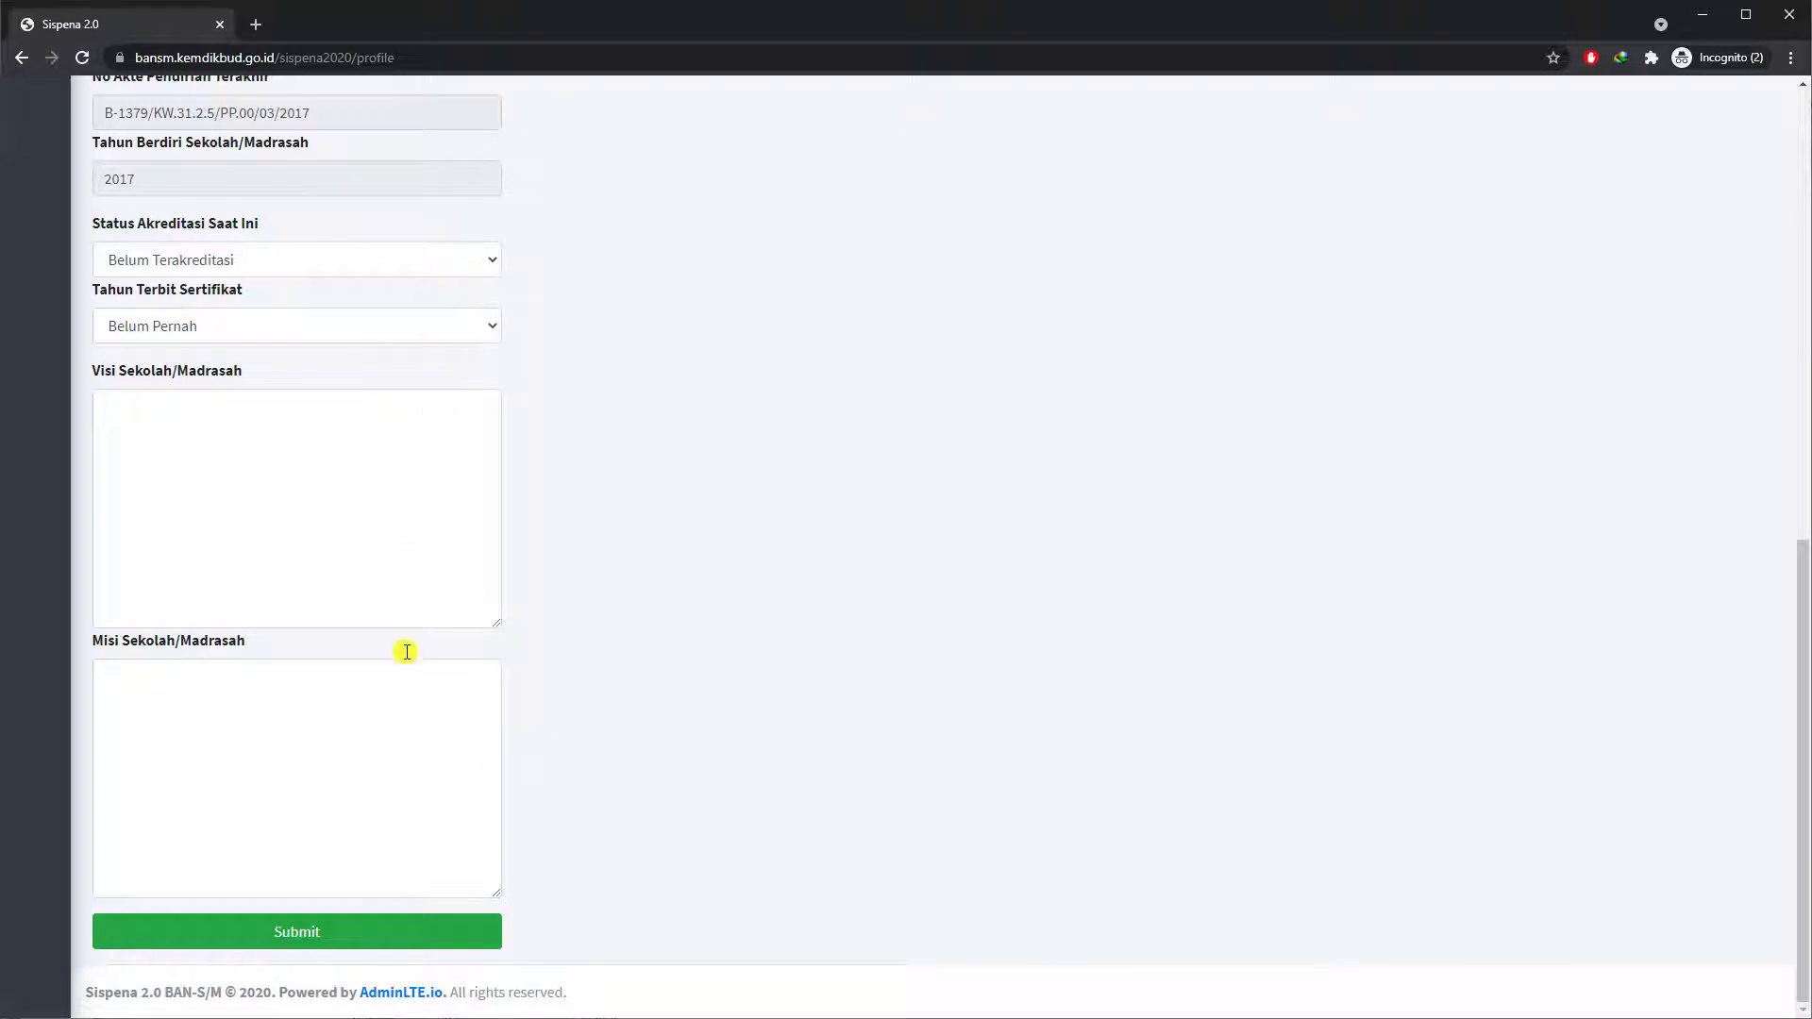
click(423, 940)
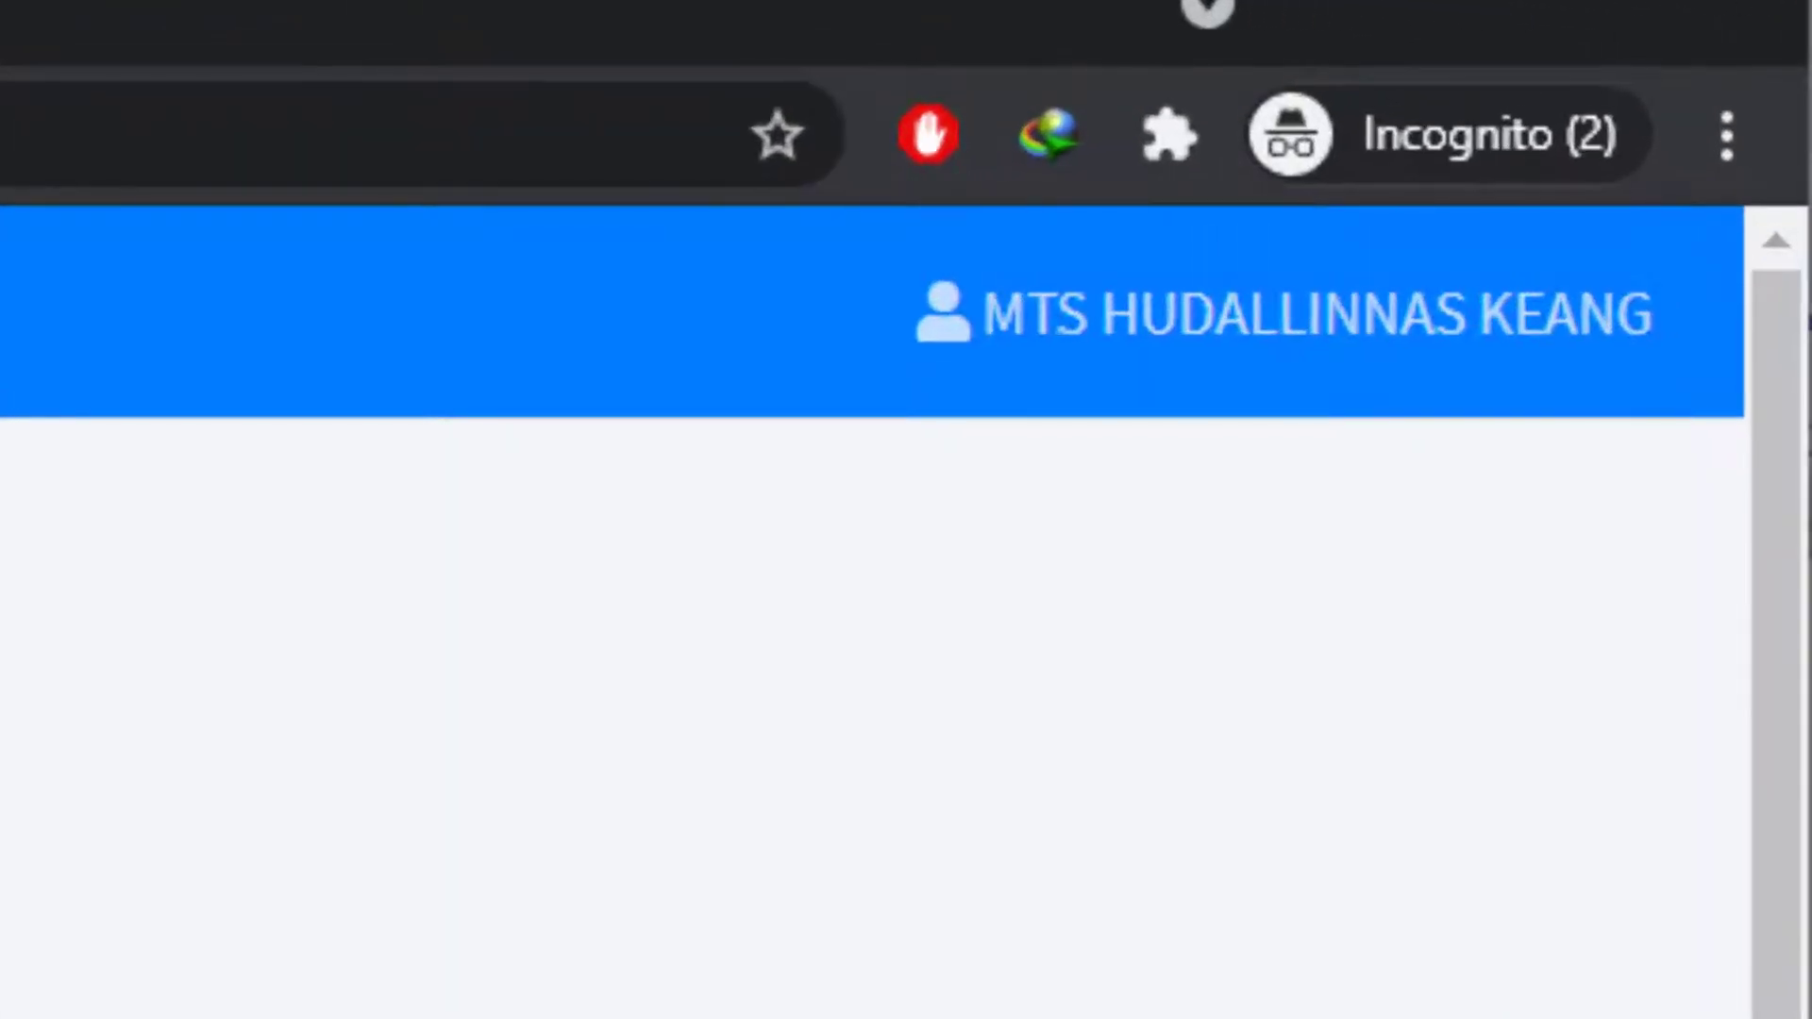
Open the Ganti Foto page for the profile photo, followed by the Ganti Password page
click(1255, 377)
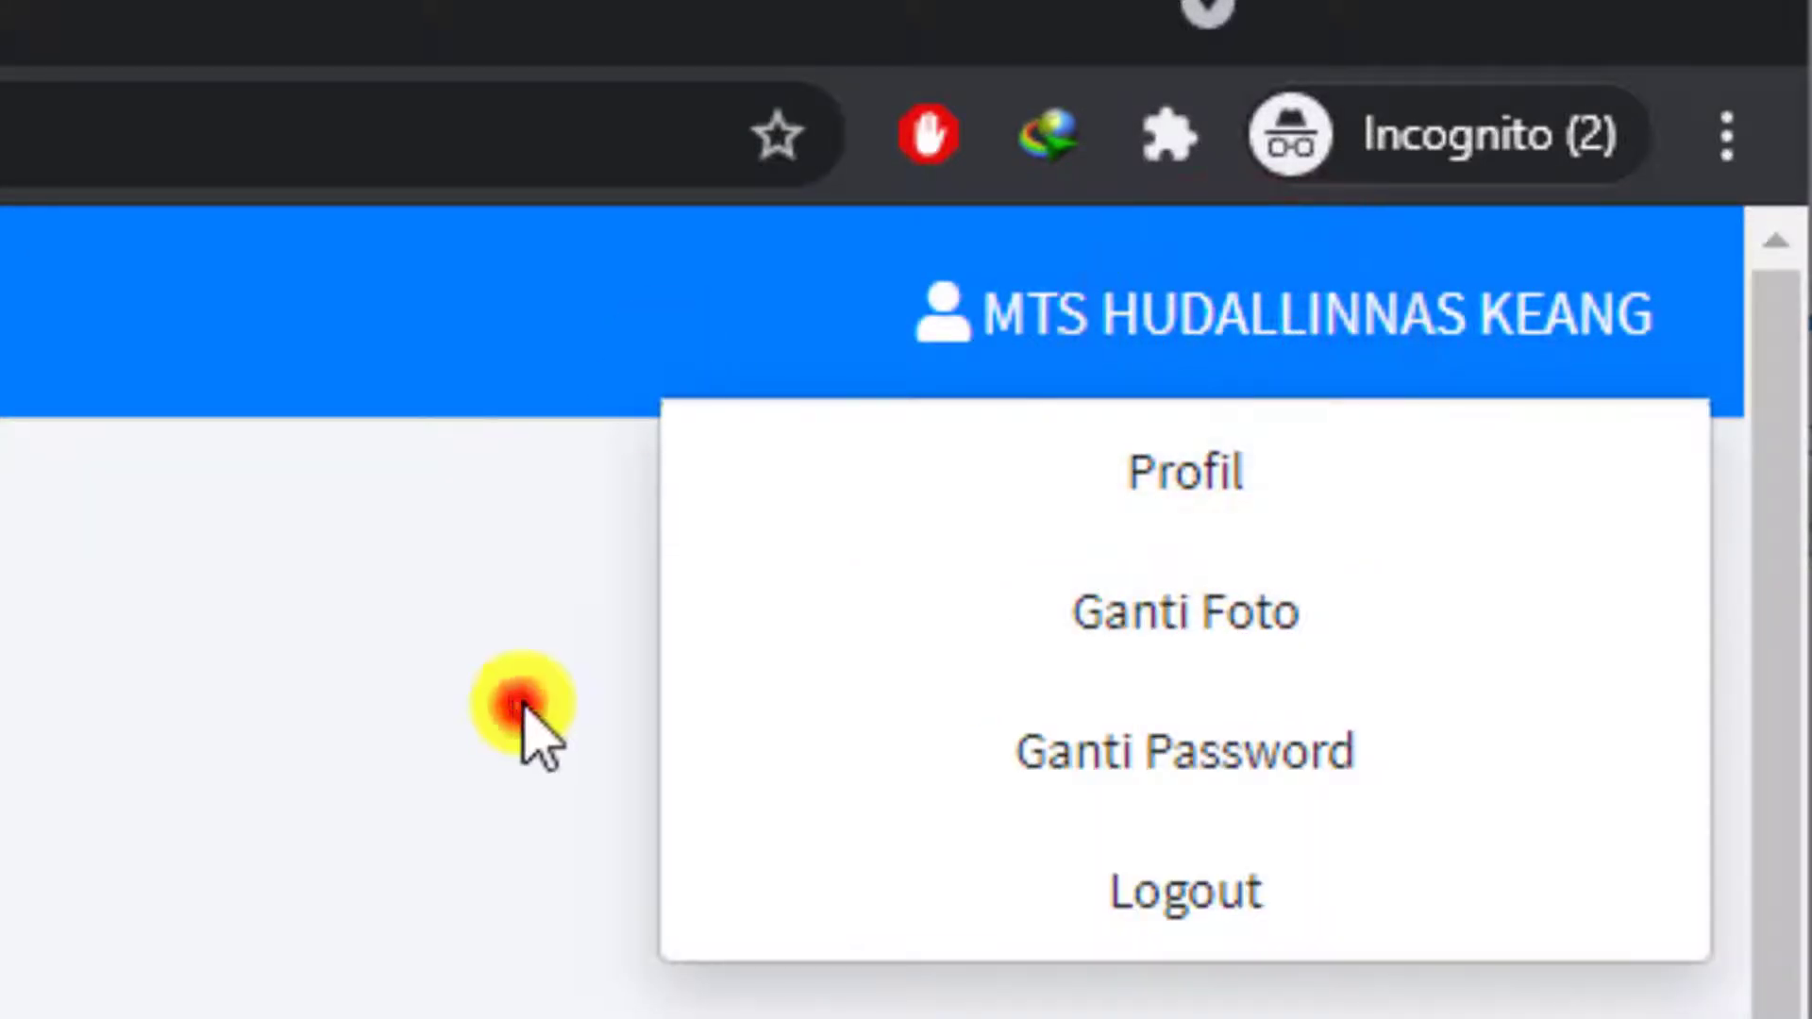
click(522, 717)
click(1373, 347)
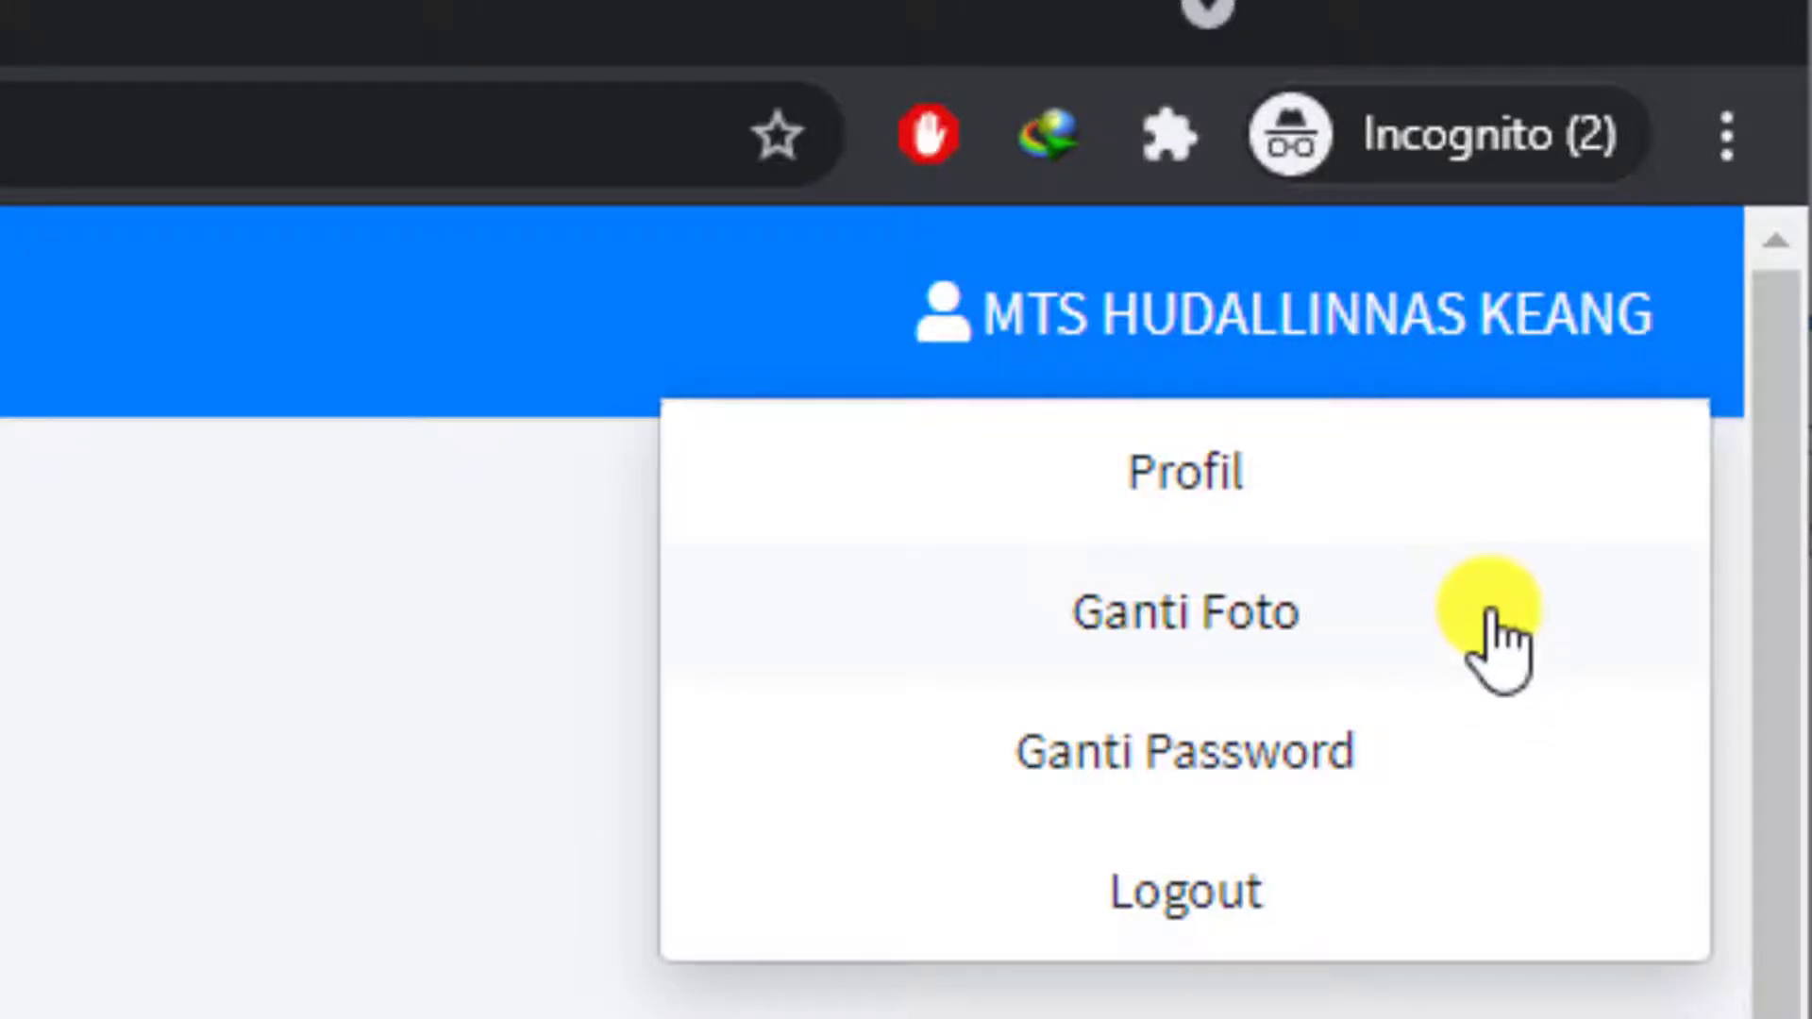
click(1492, 616)
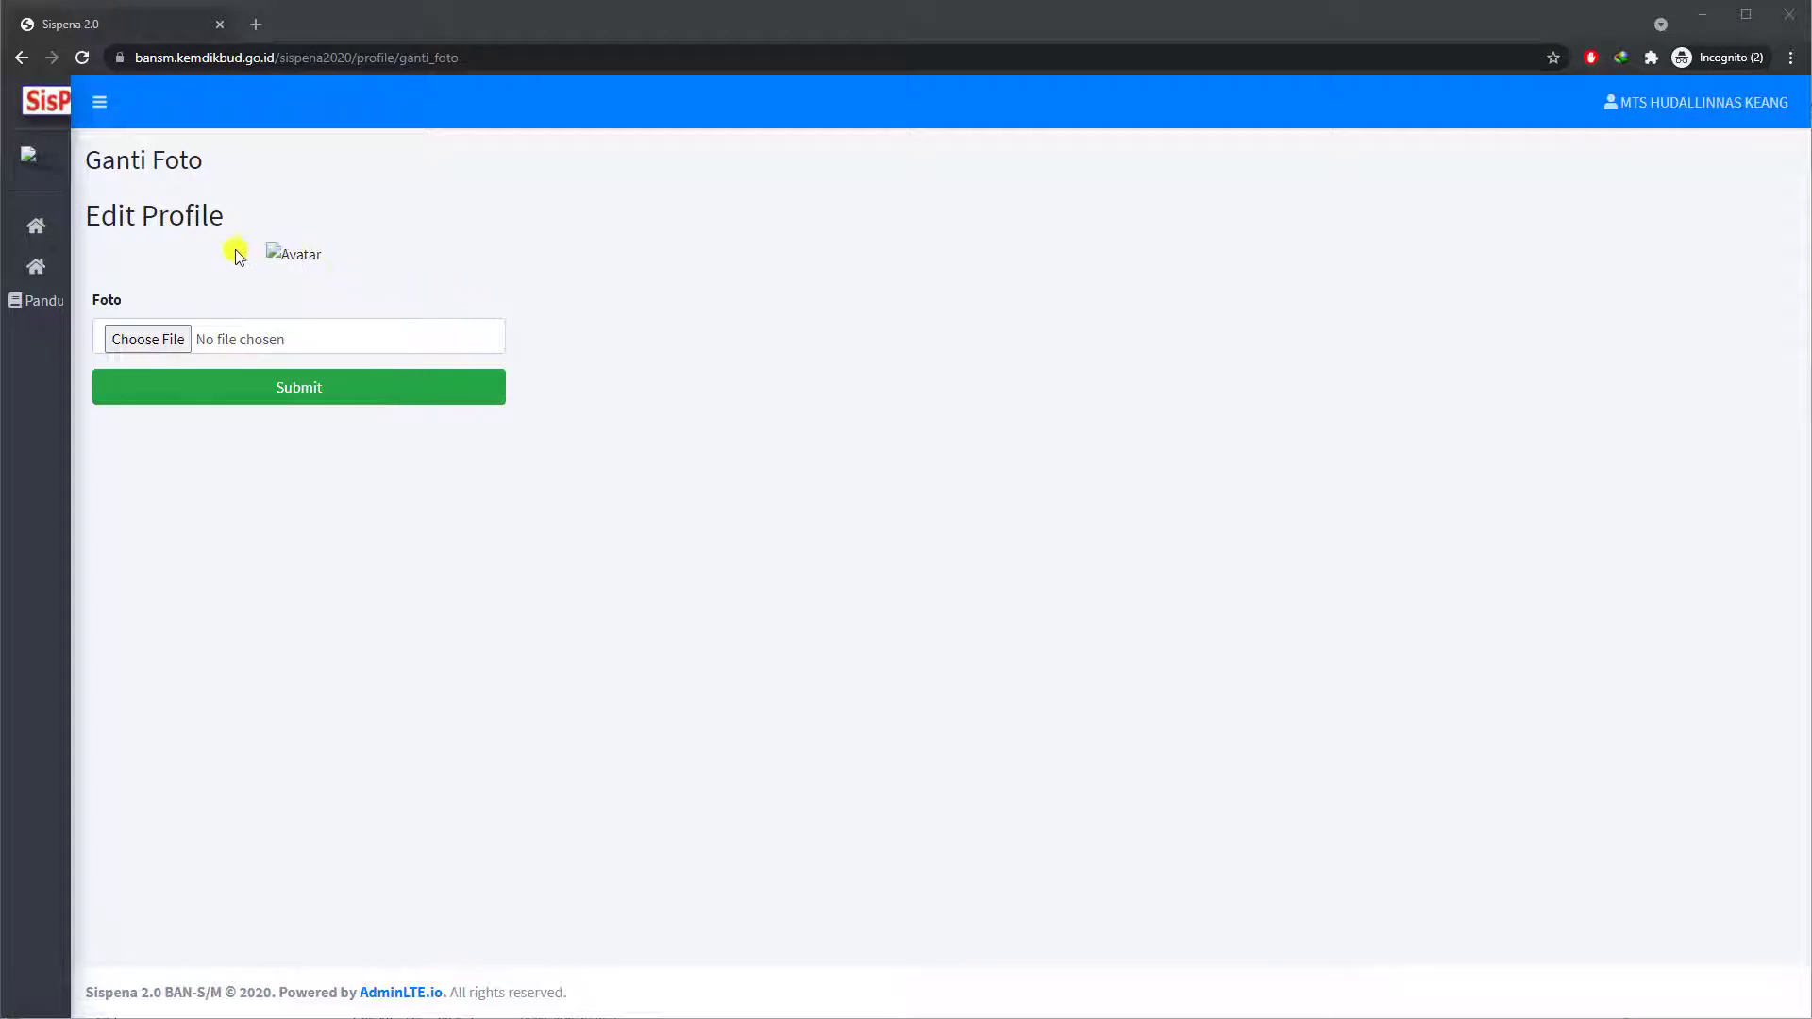
mouse_move(29, 243)
click(1689, 102)
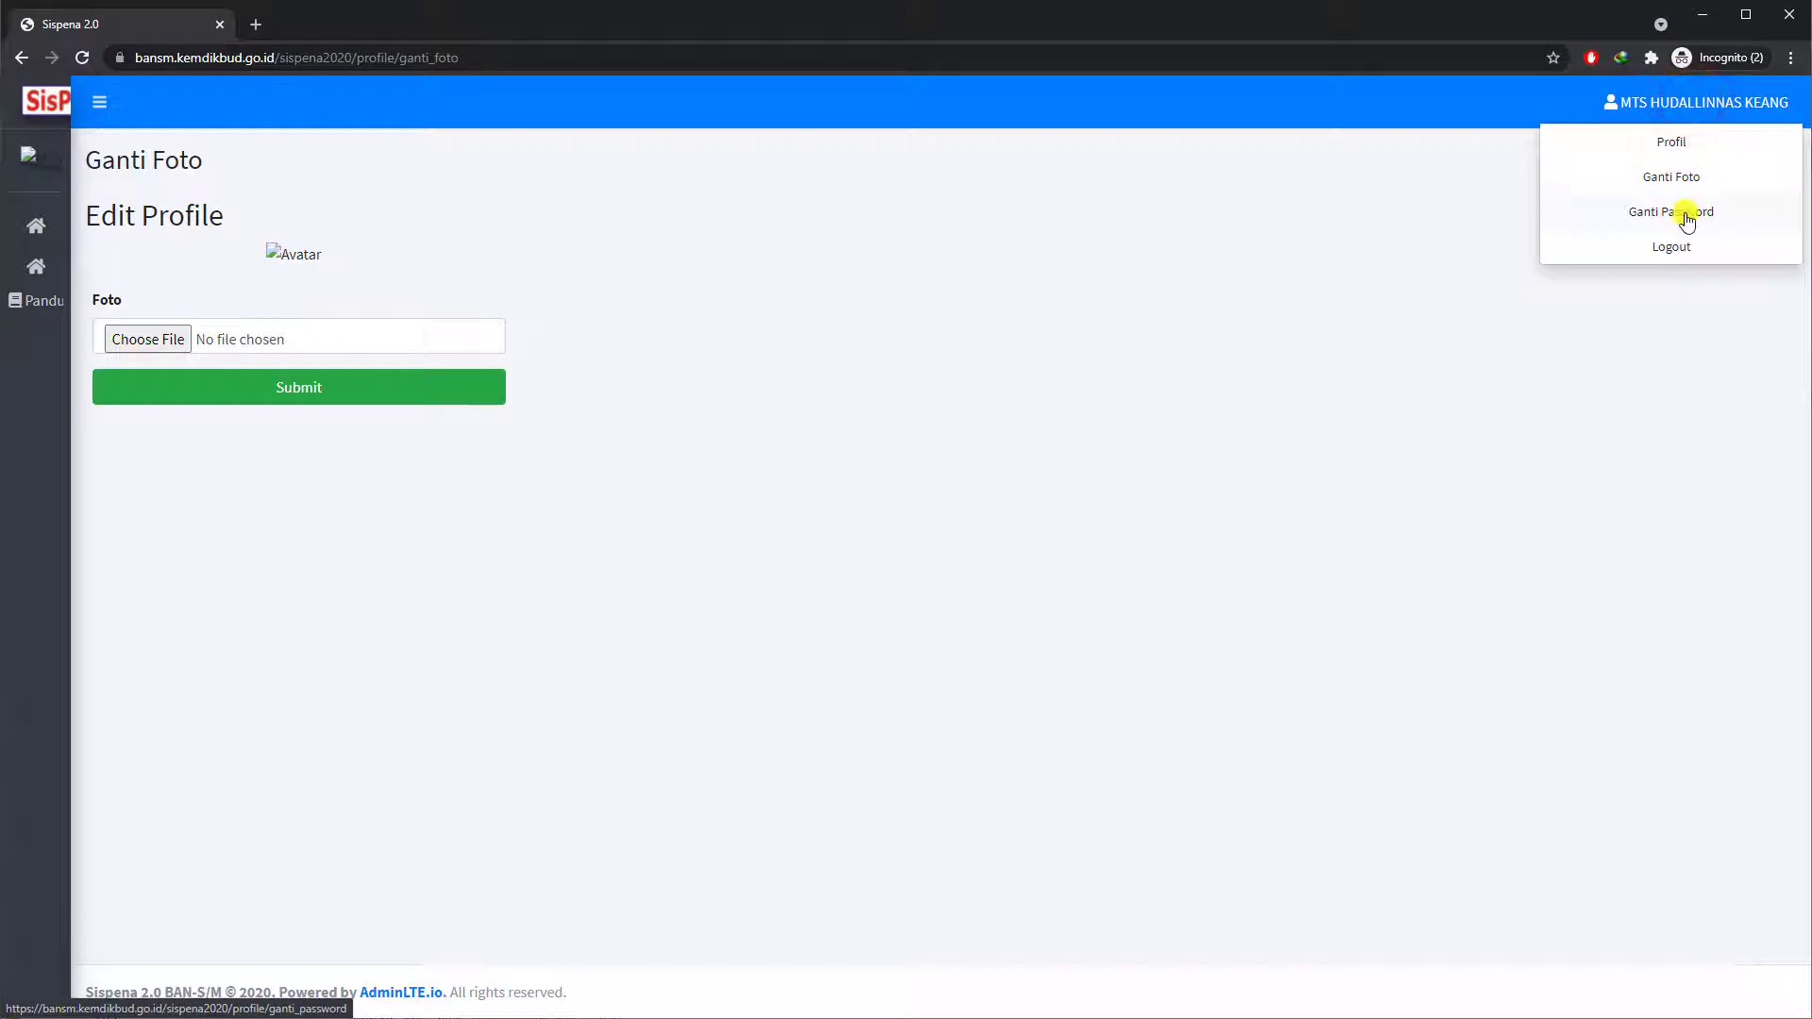
click(1688, 211)
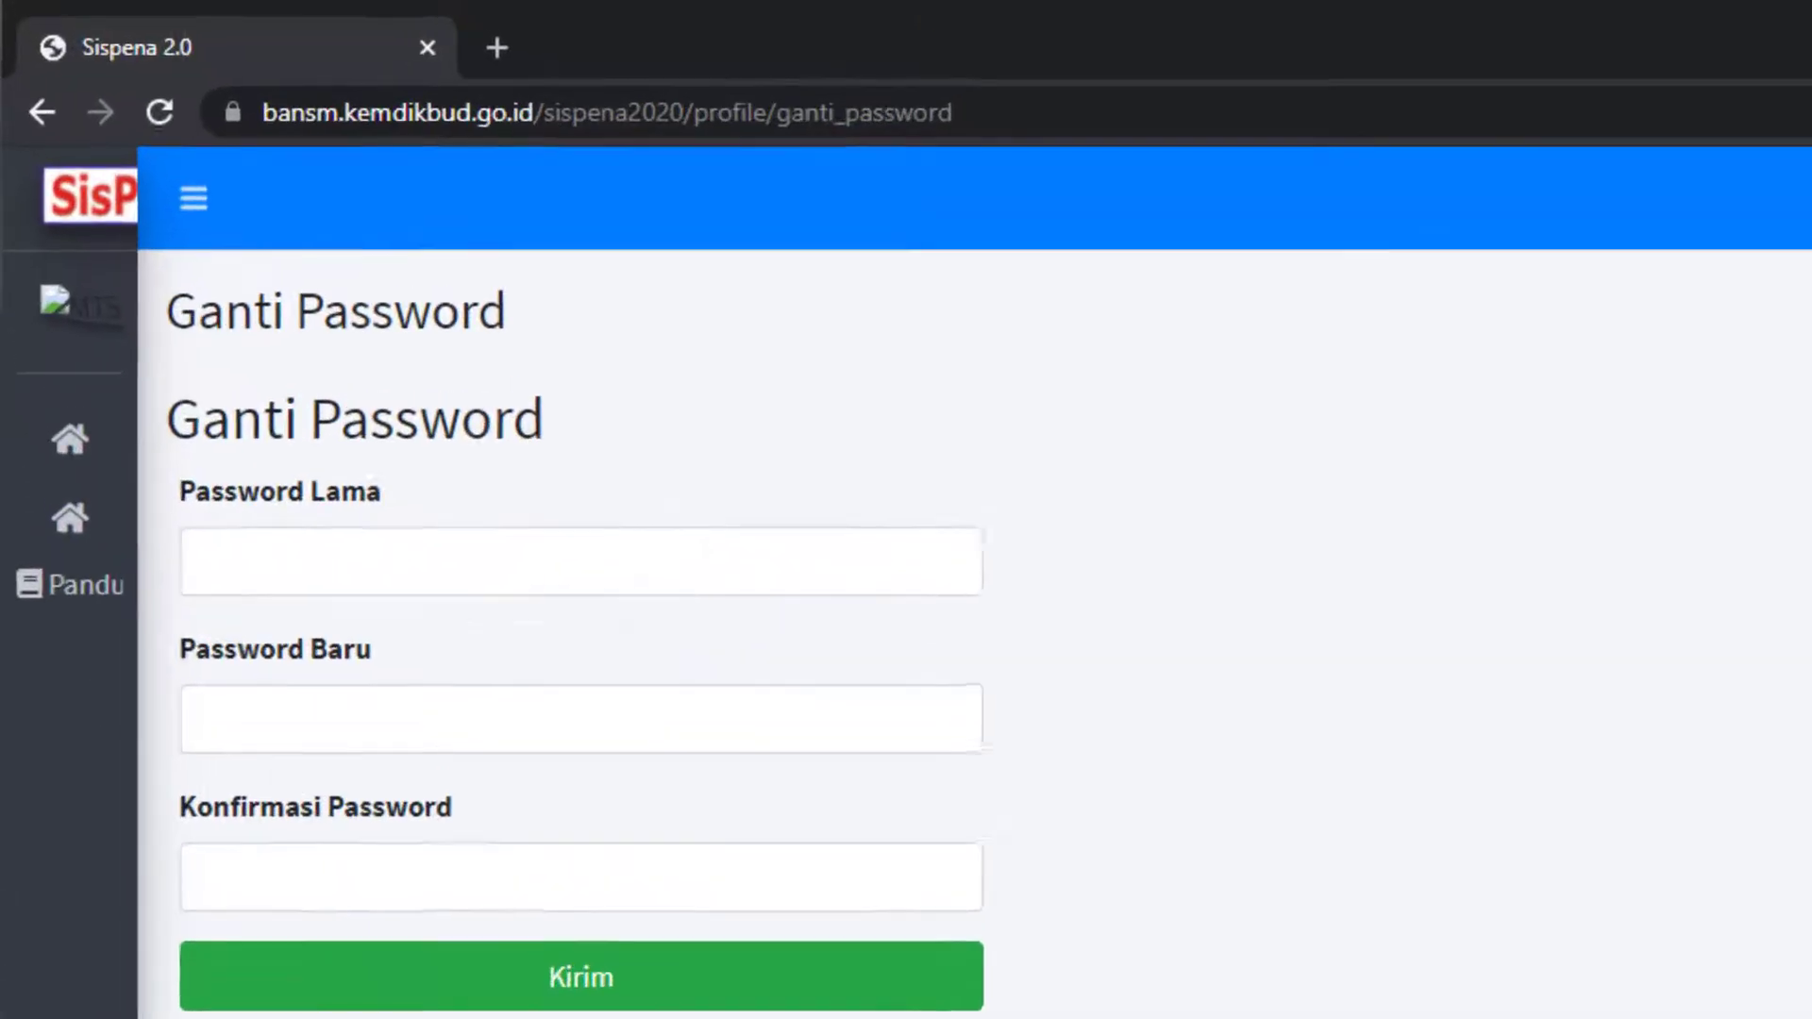
Go to Data Isian Akreditasi (DIA) and open the school's Dokumen Sekolah upload list
mouse_move(338, 580)
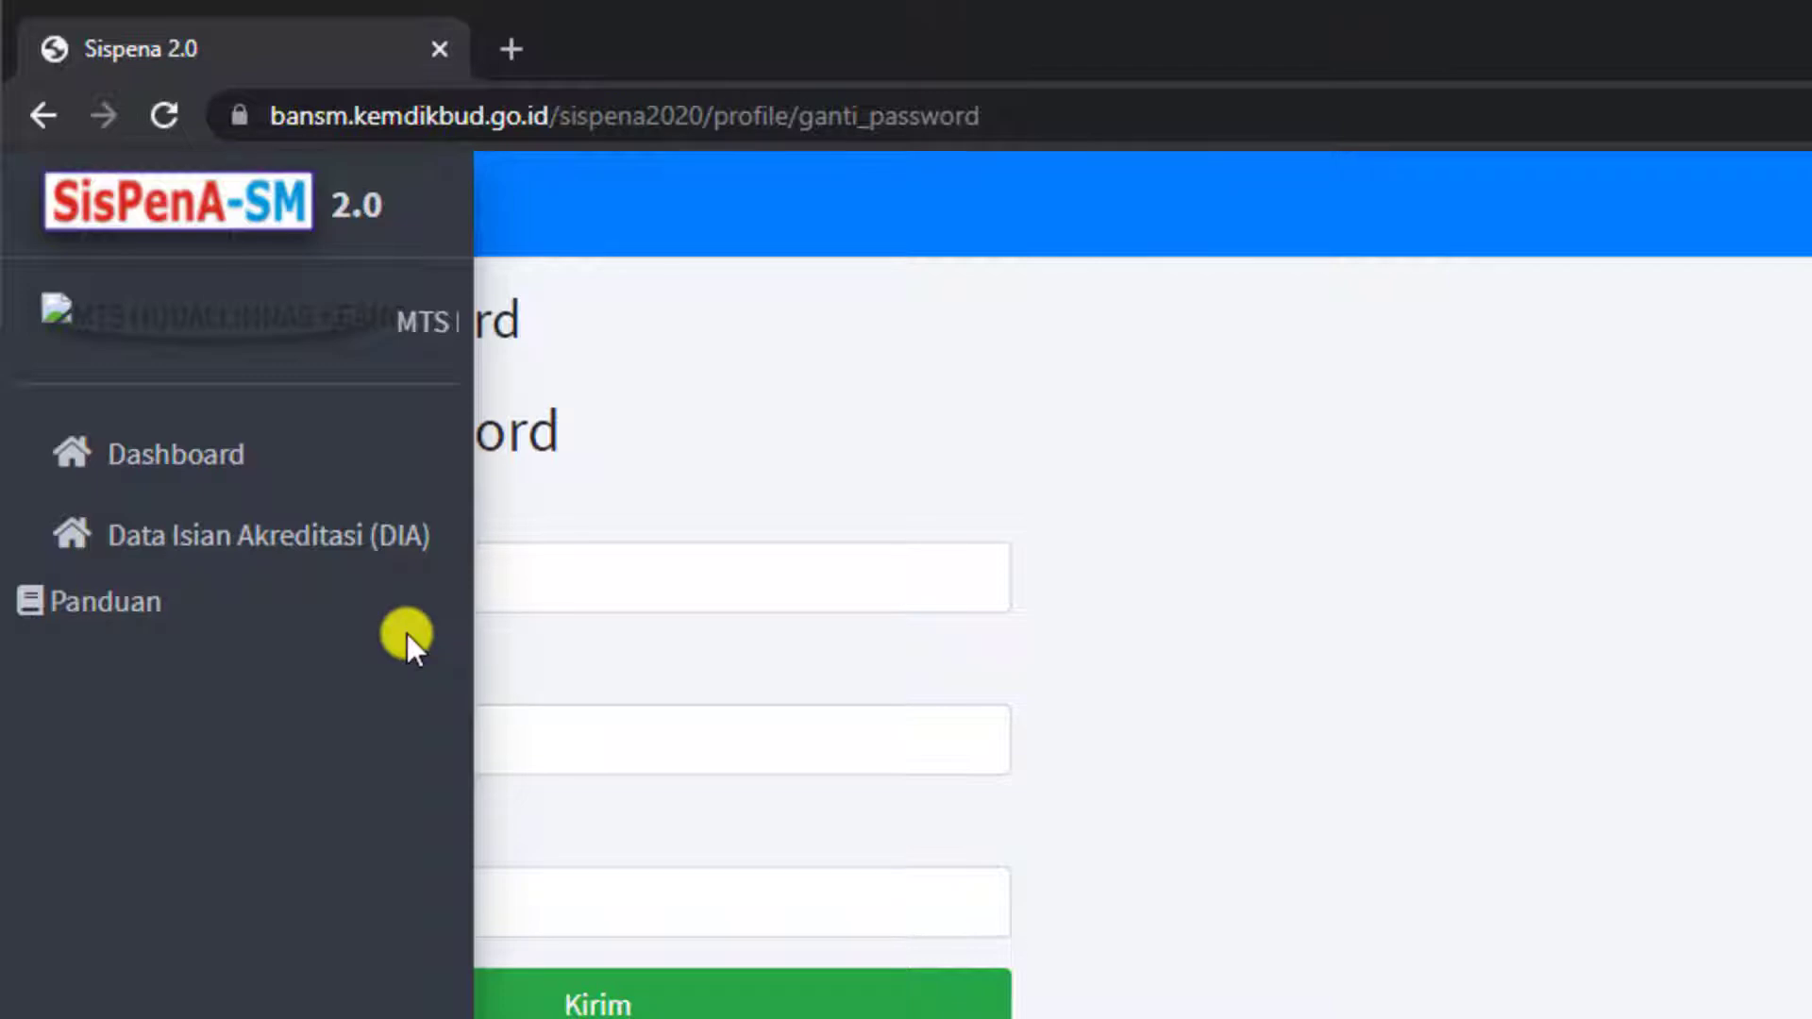
click(407, 562)
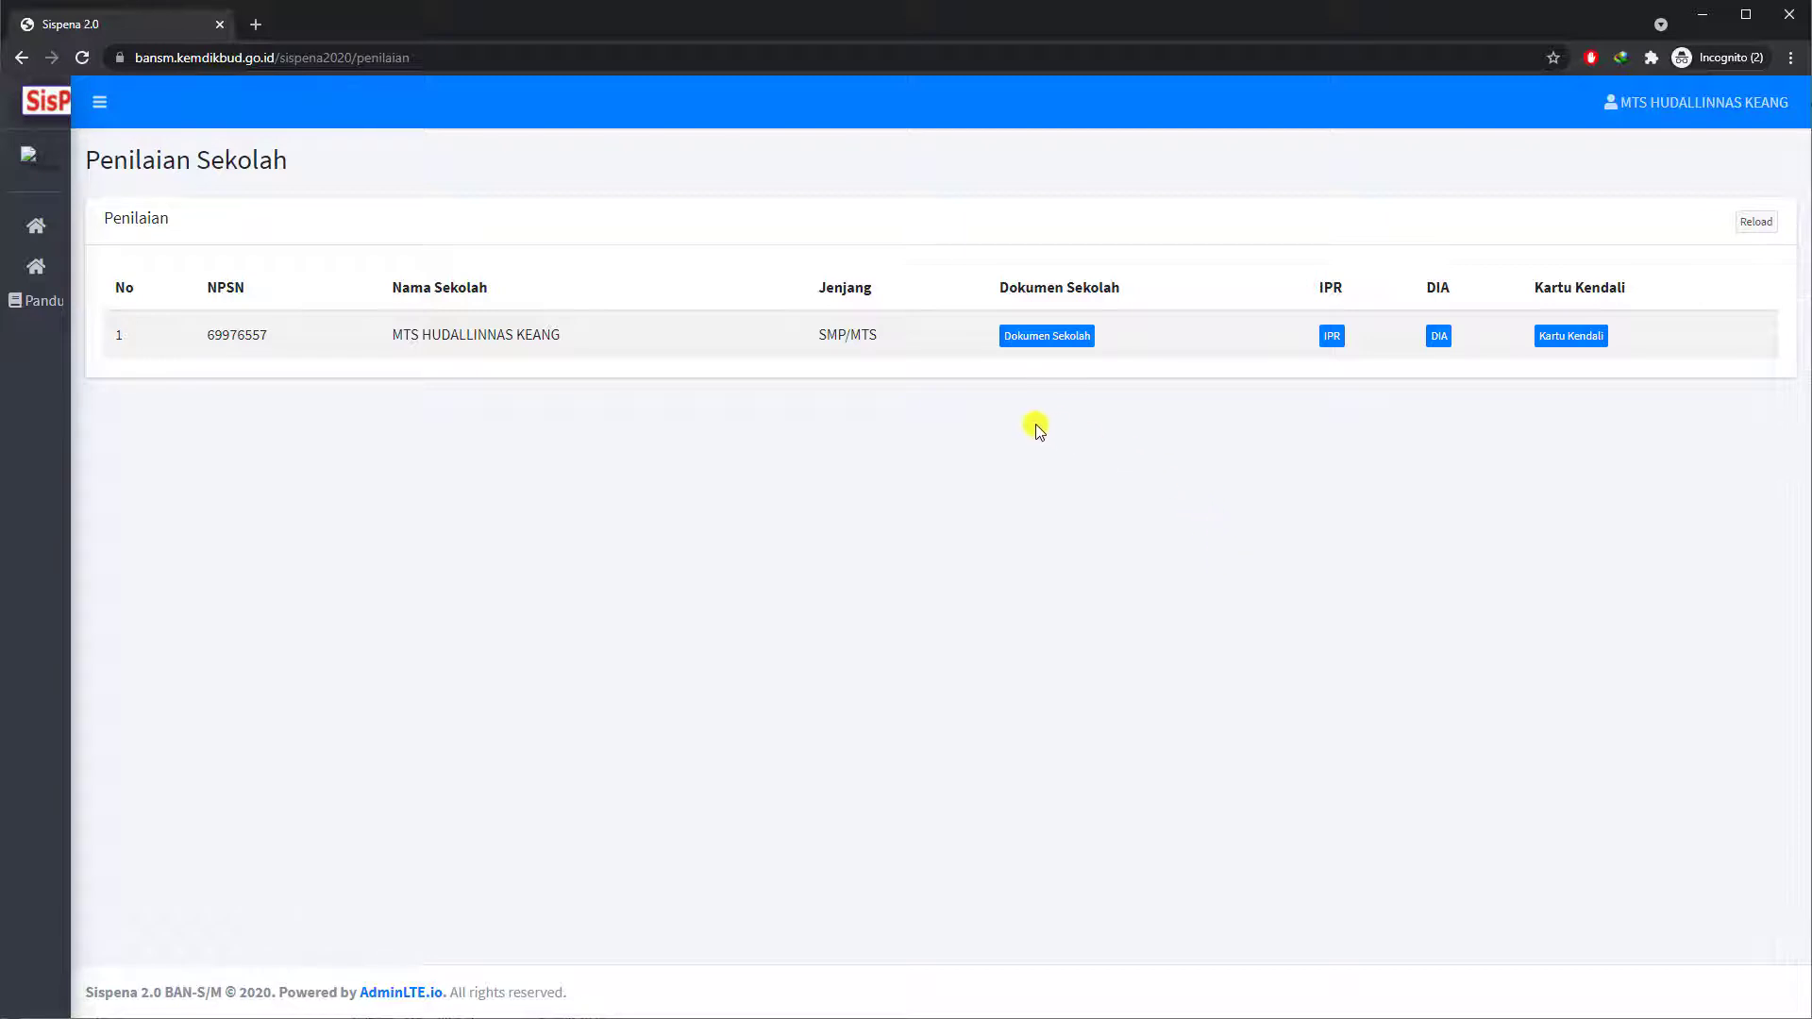
click(1062, 349)
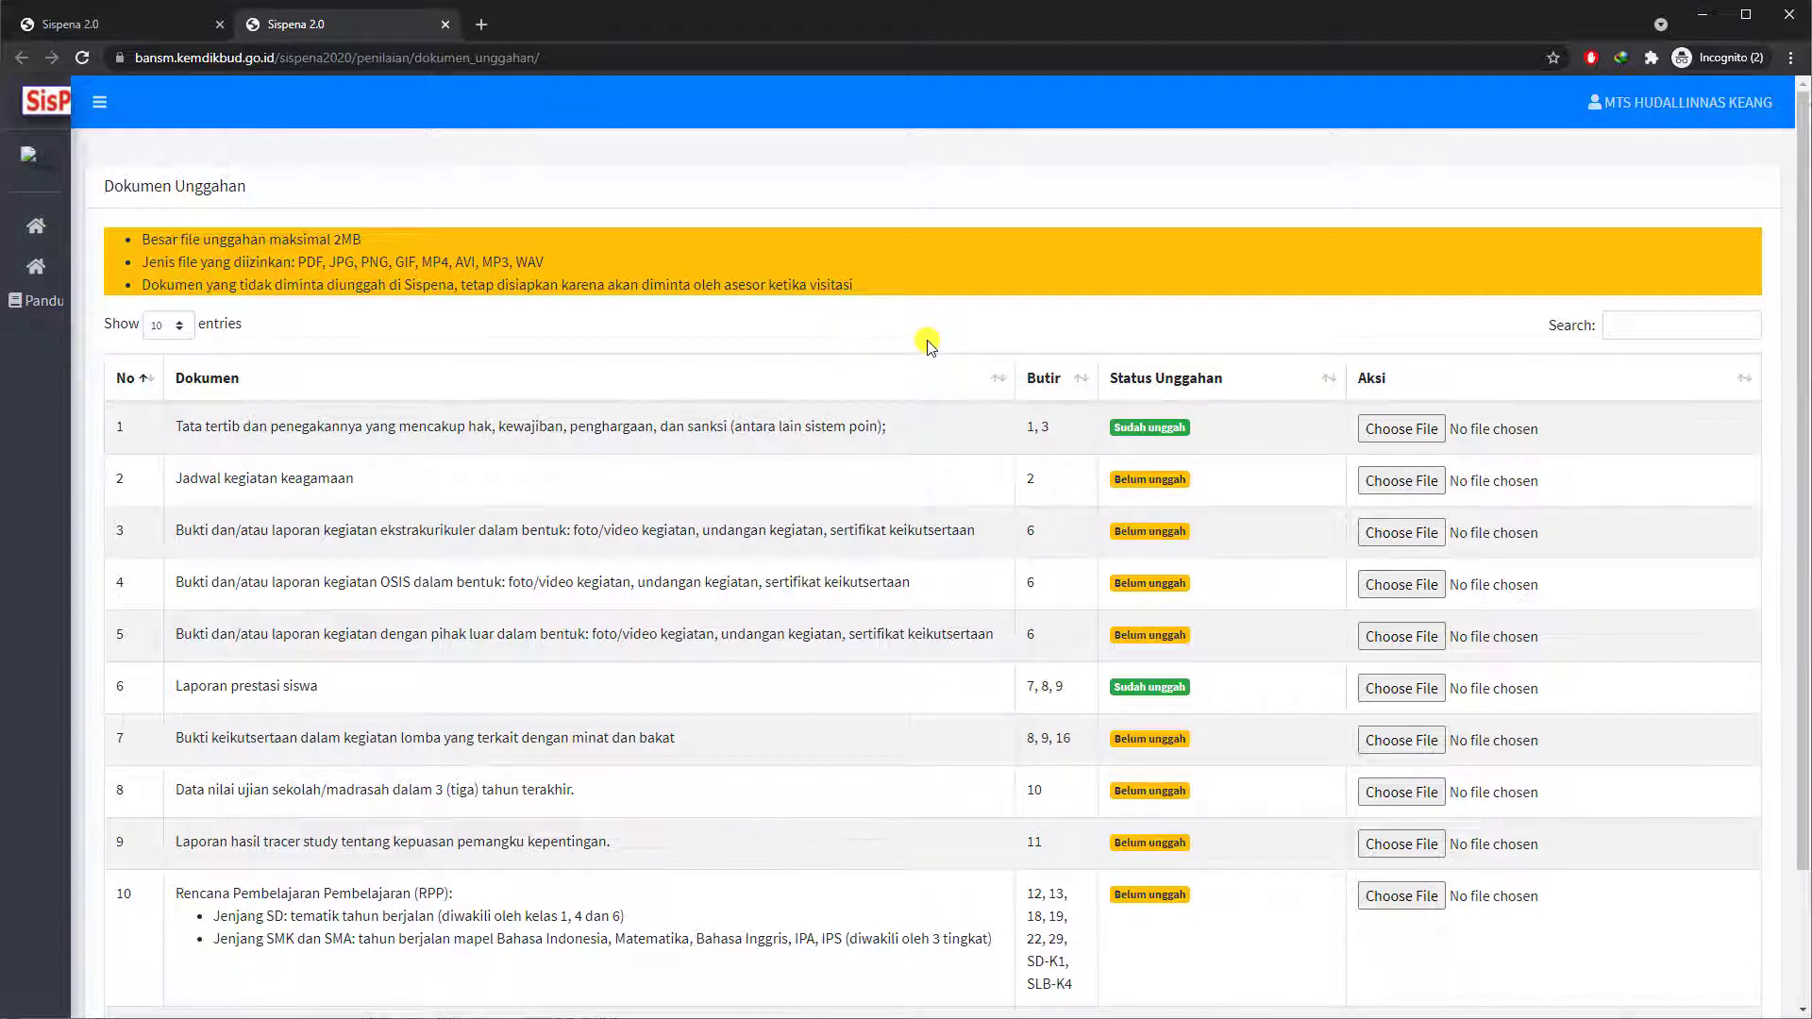
Examine the Dokumen Unggahan list, highlighting the first document's description and its Butir numbers
scroll(929, 347, down, 1)
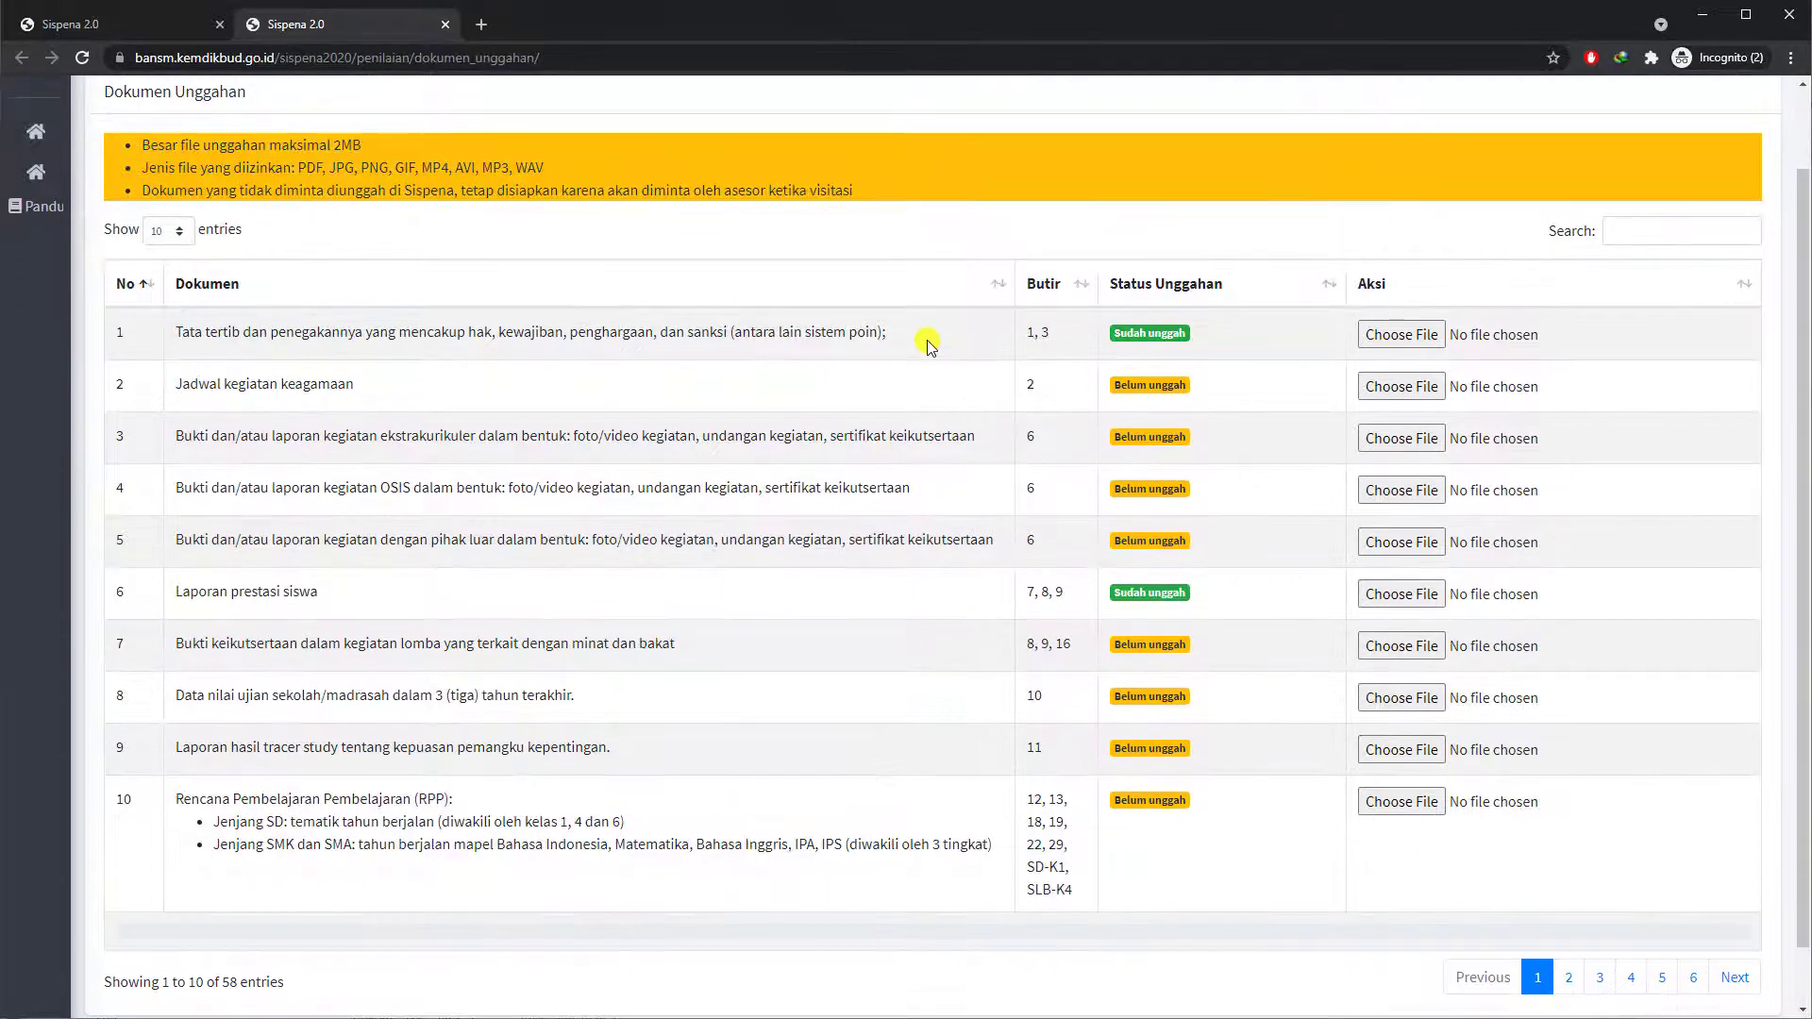
scroll(929, 347, up, 1)
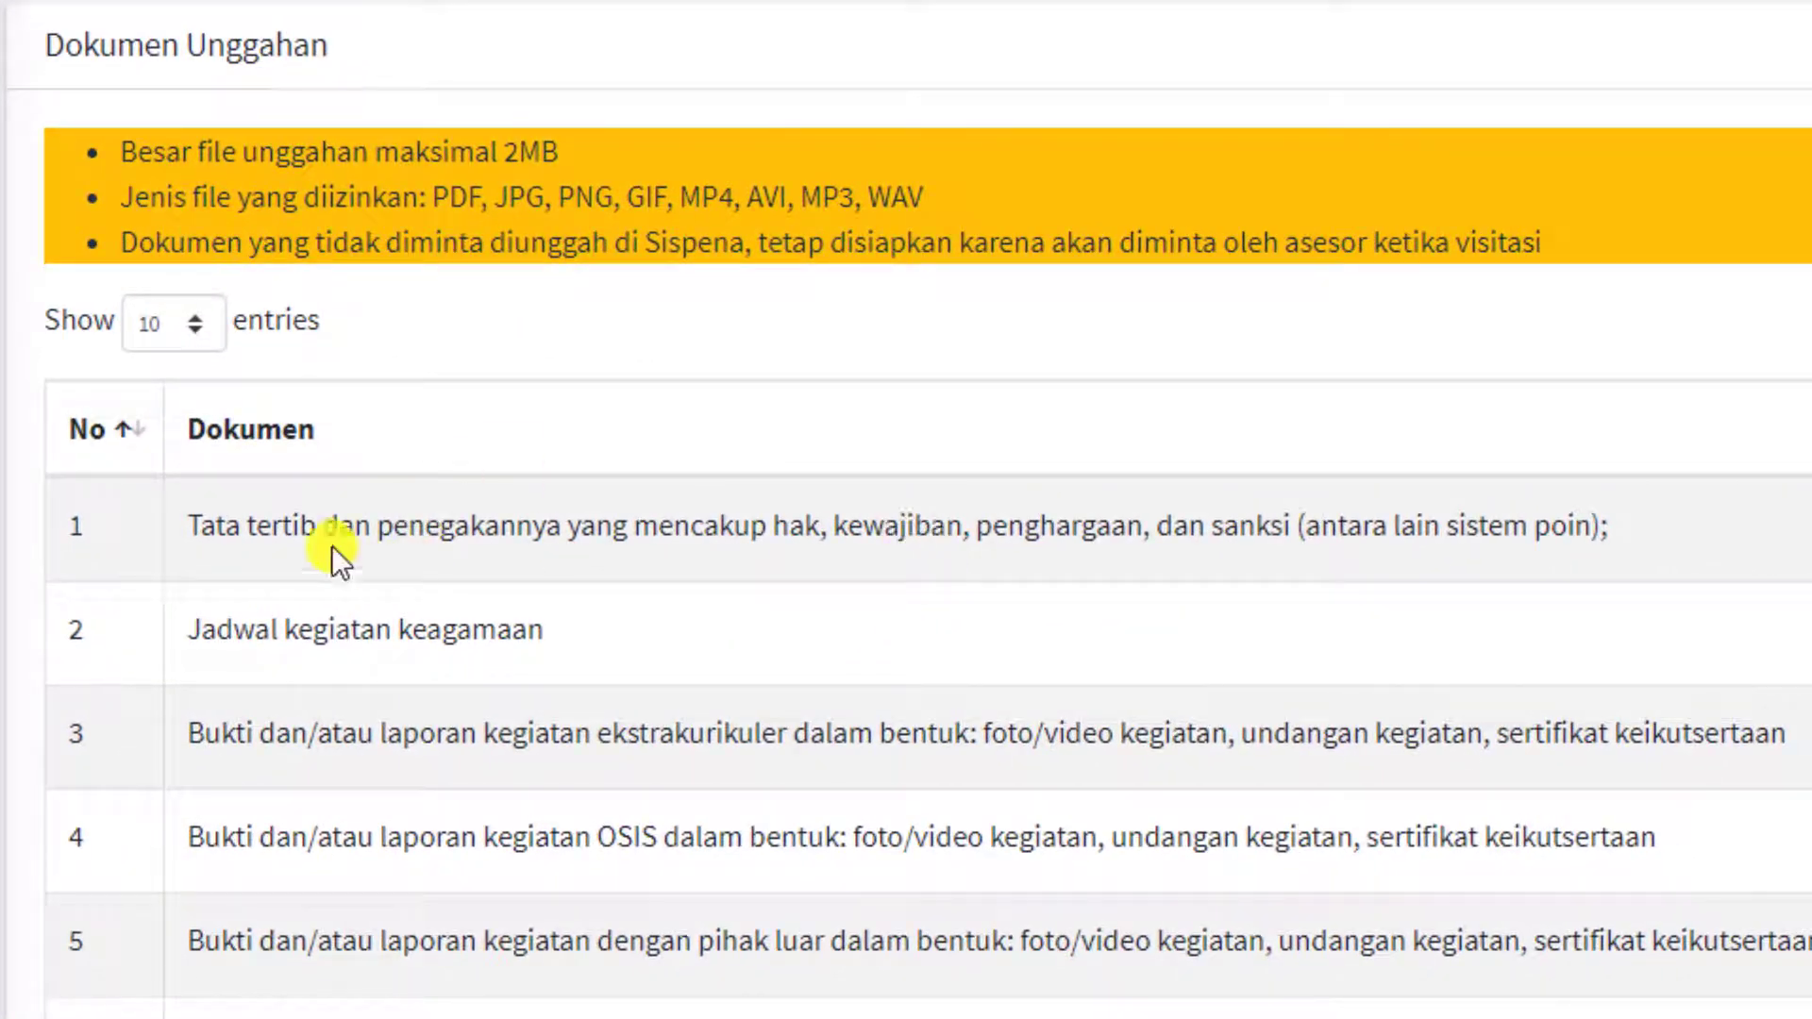
drag(185, 525, 1624, 546)
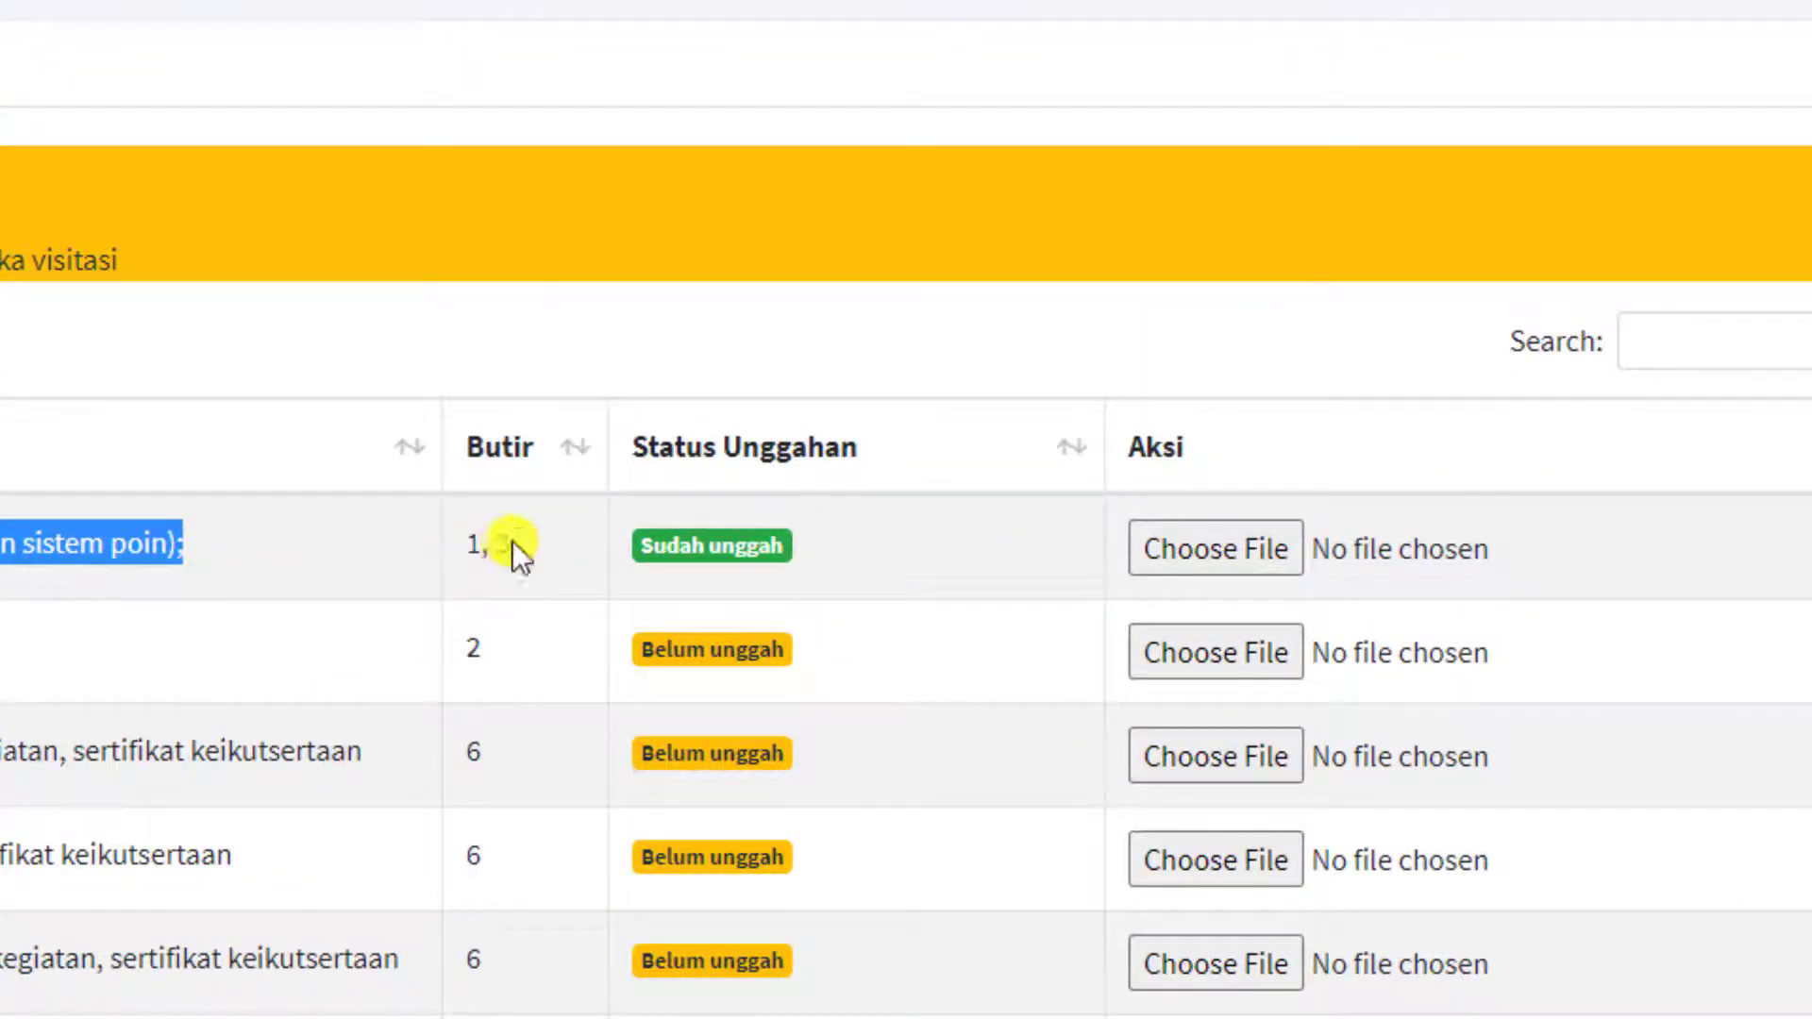
drag(511, 542, 446, 575)
click(541, 563)
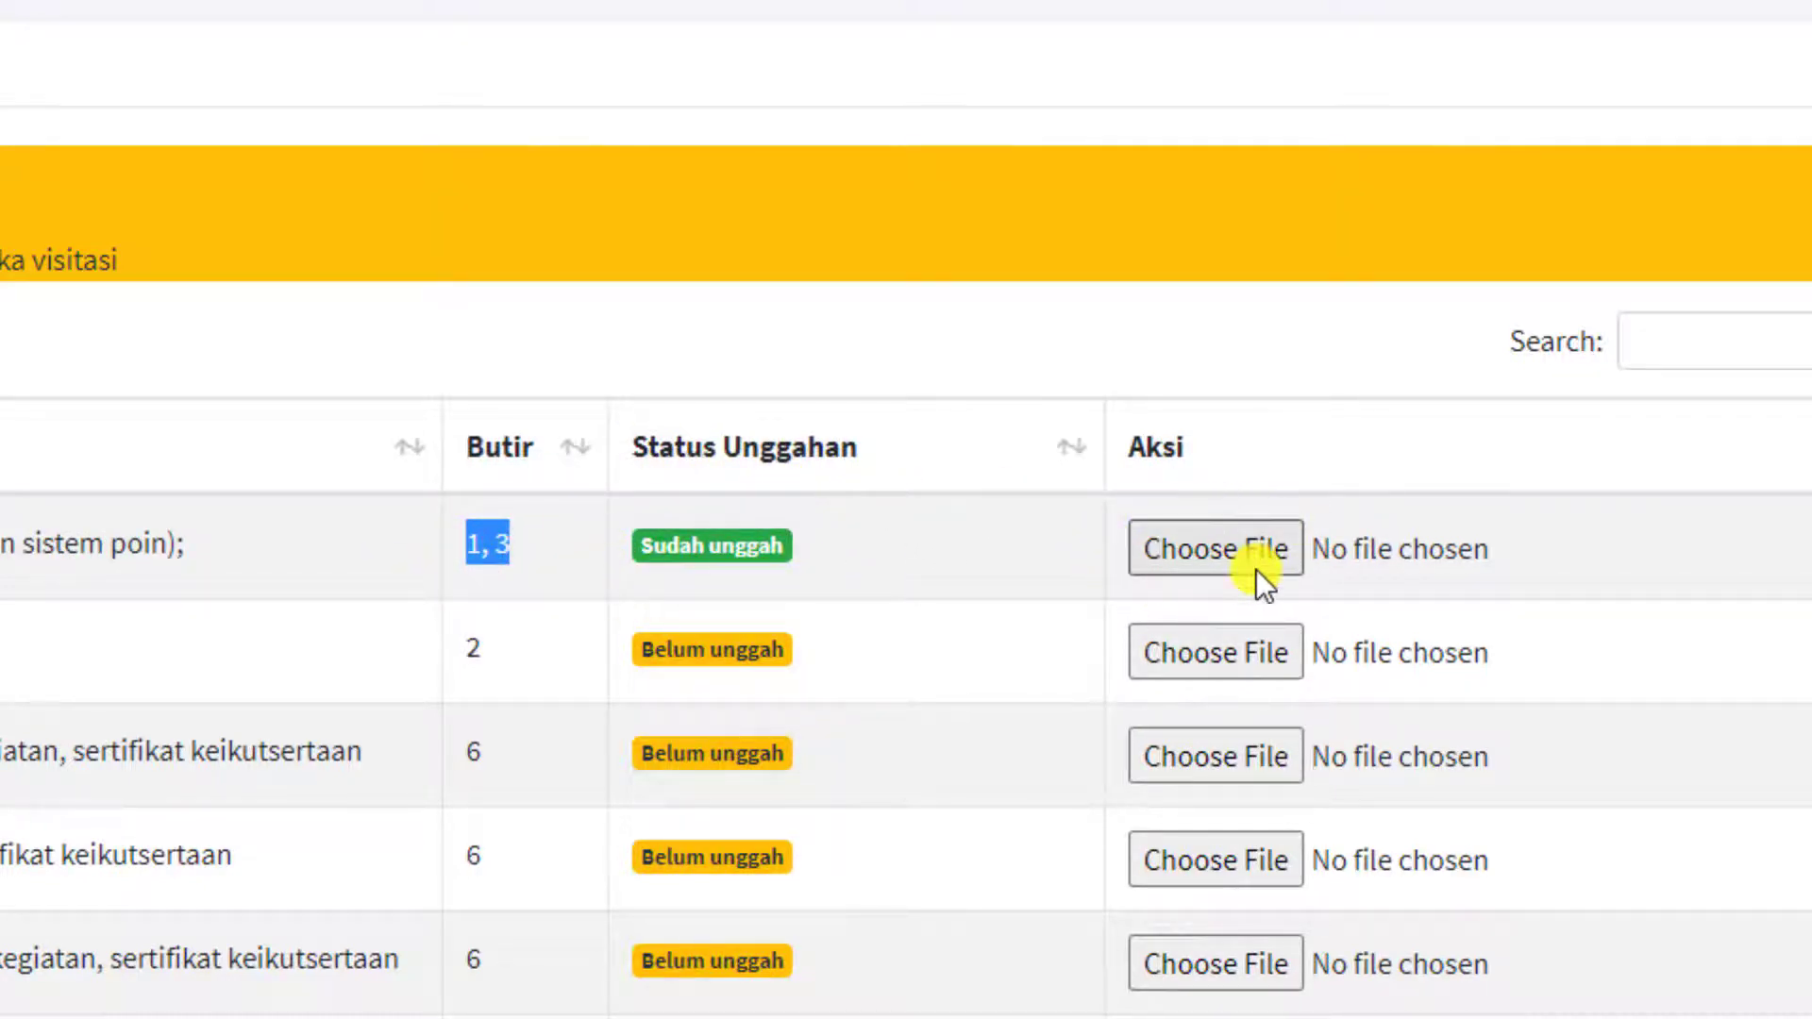
click(2, 570)
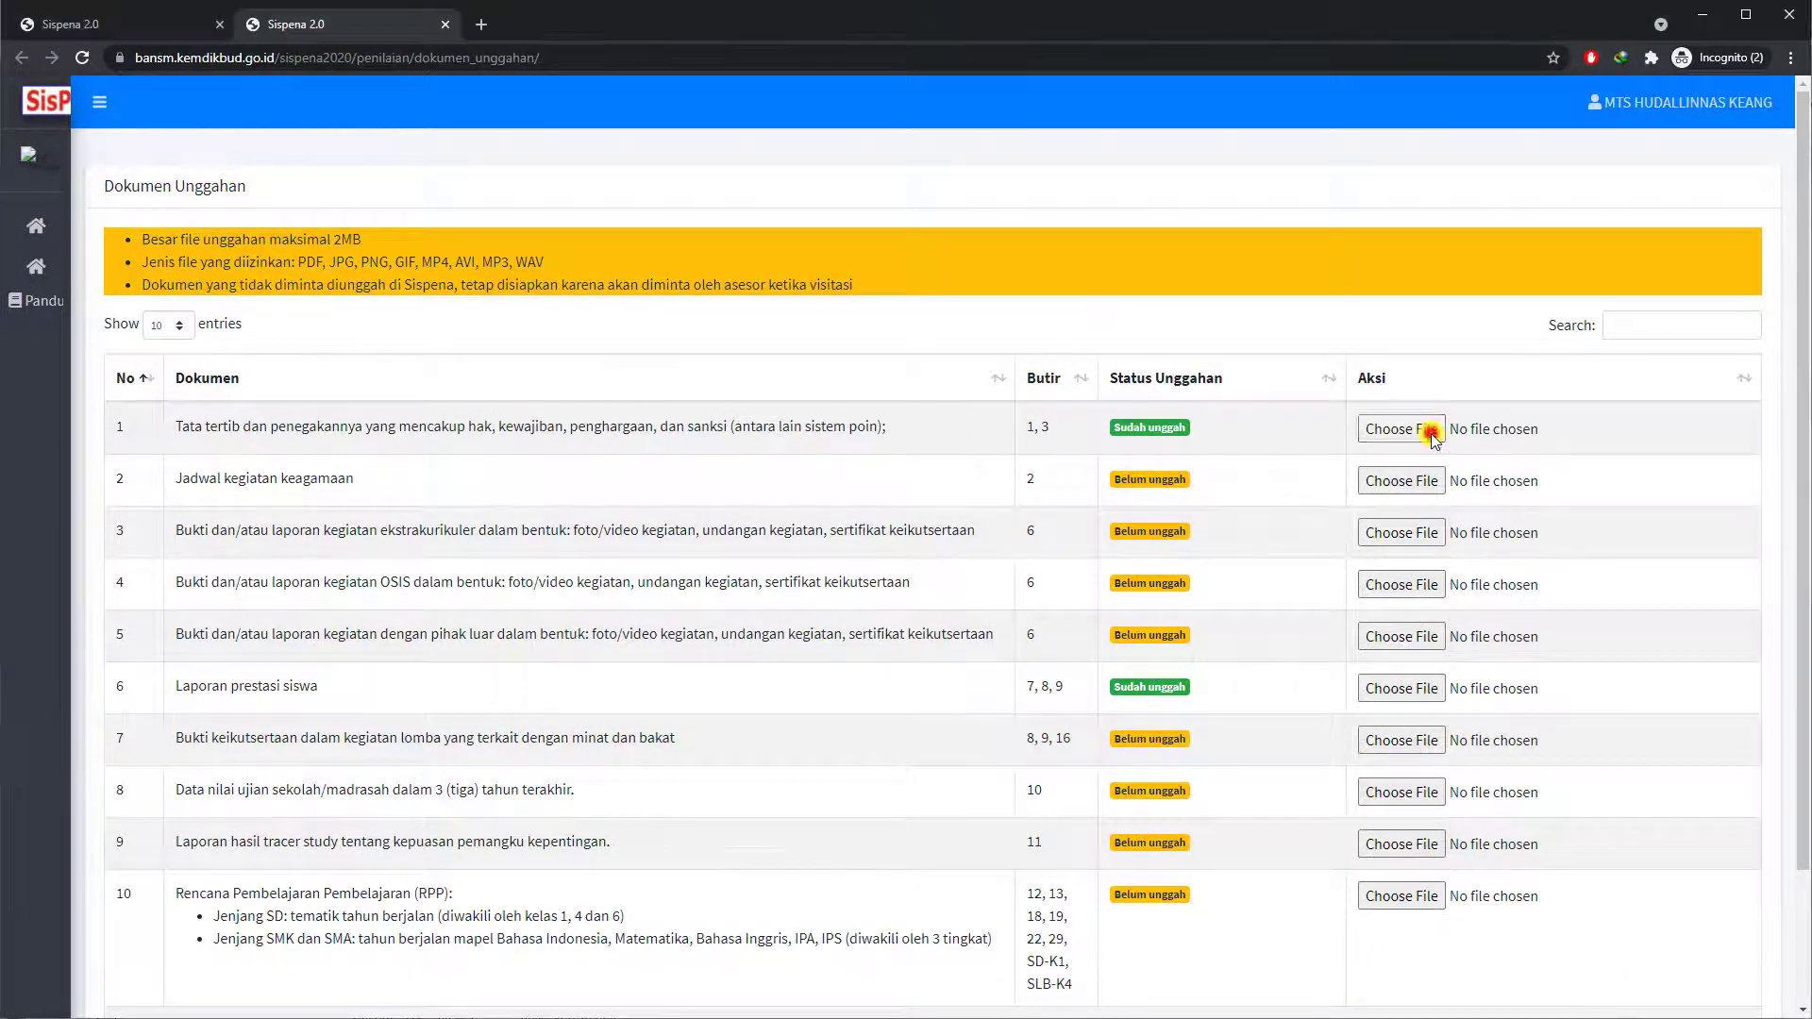
Upload contoh pdf.pdf for document 1 (Tata tertib dan penegakannya) and for document 2 (Jadwal kegiatan keagamaan)
click(1432, 434)
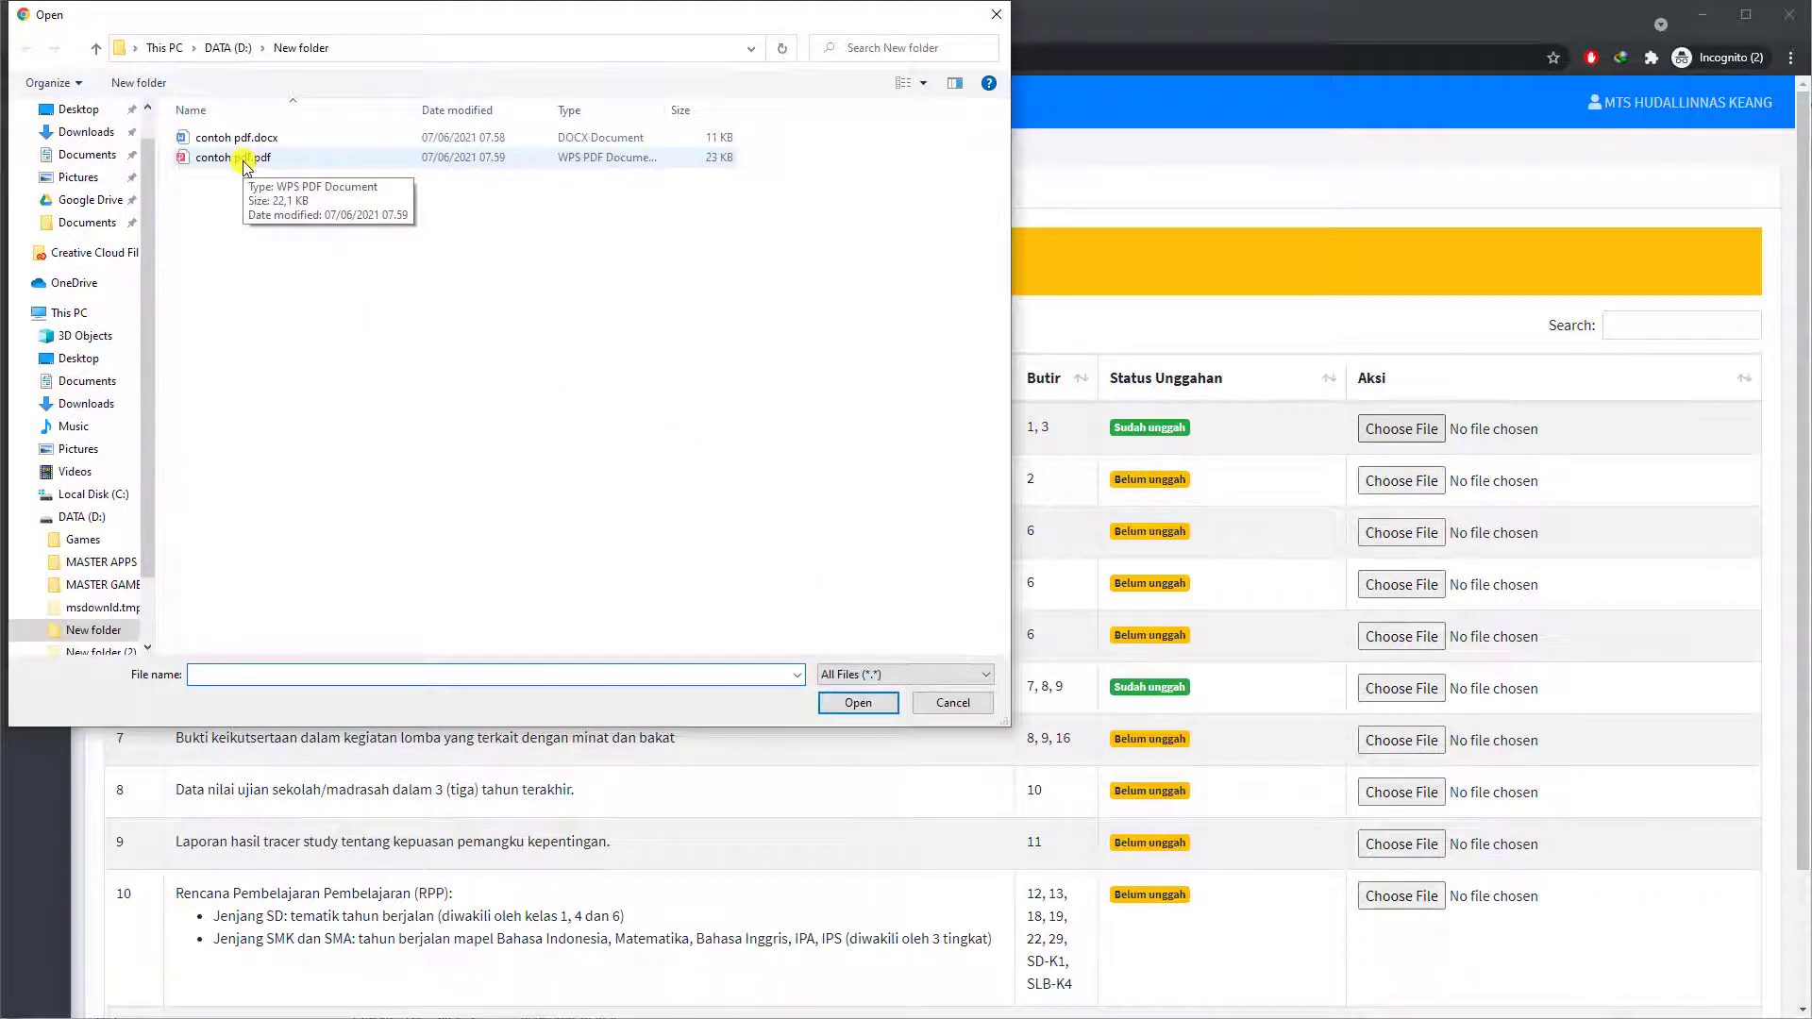
double_click(244, 166)
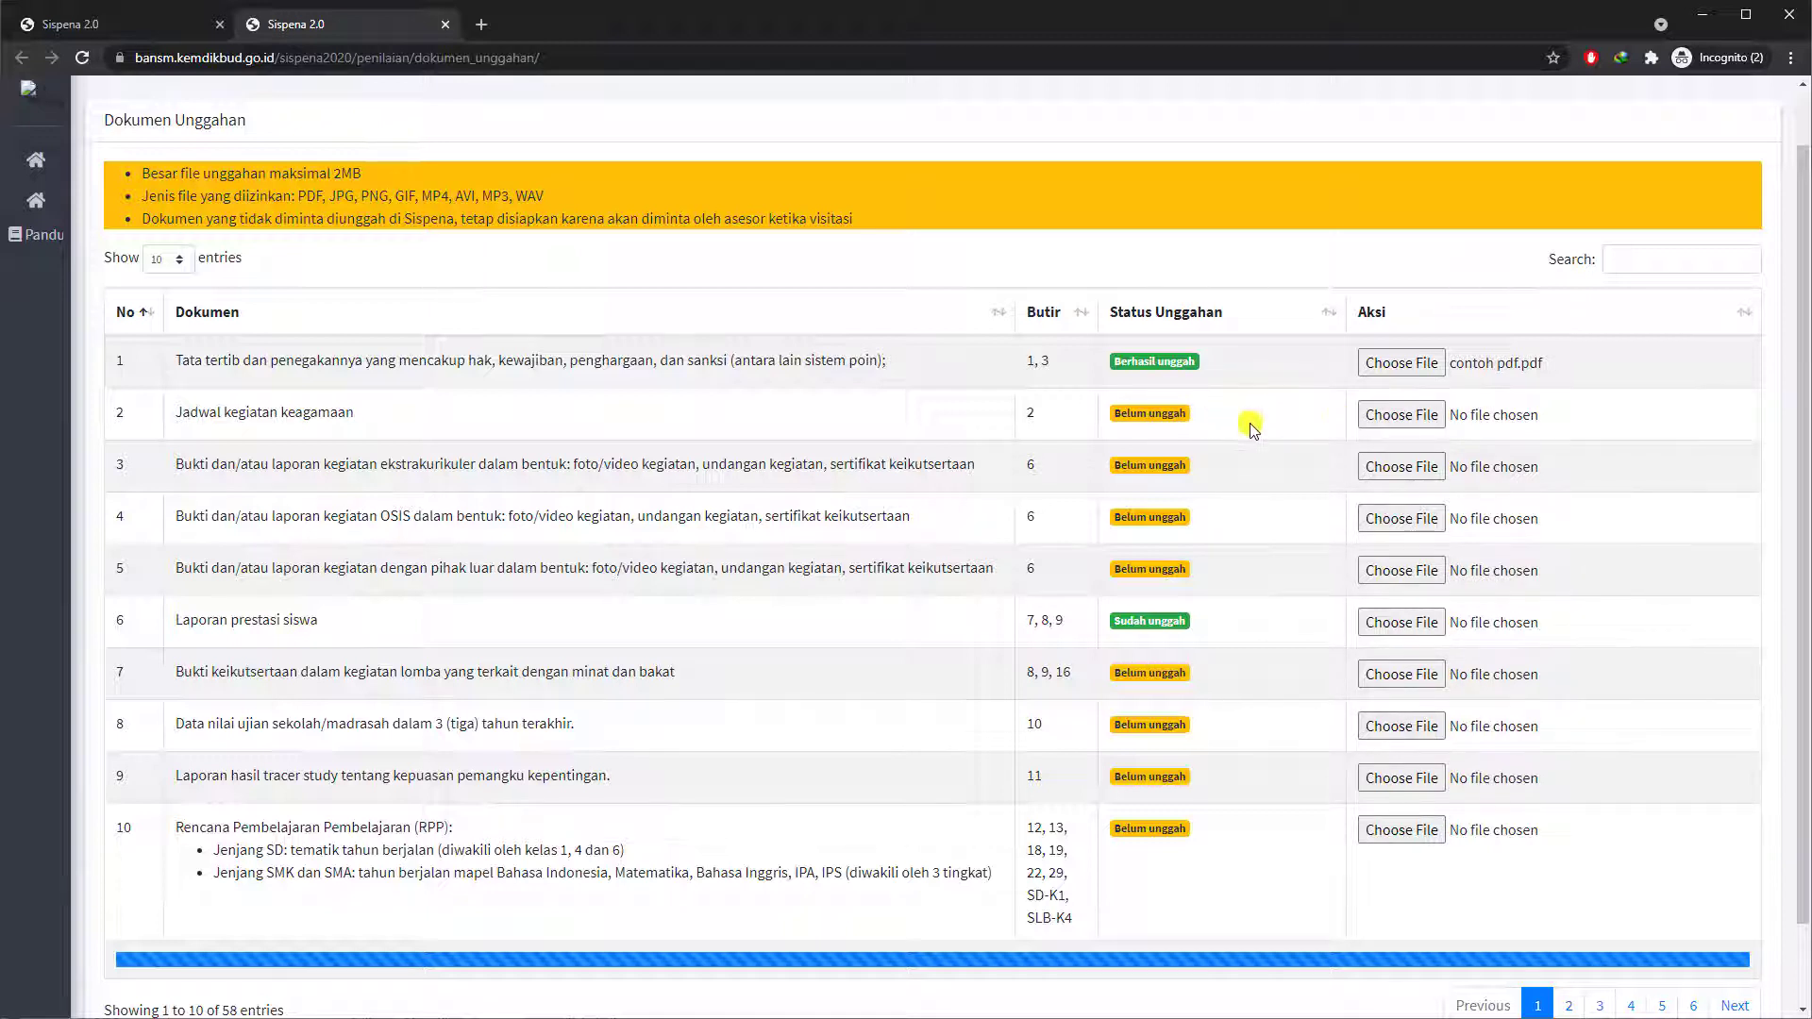
click(1416, 417)
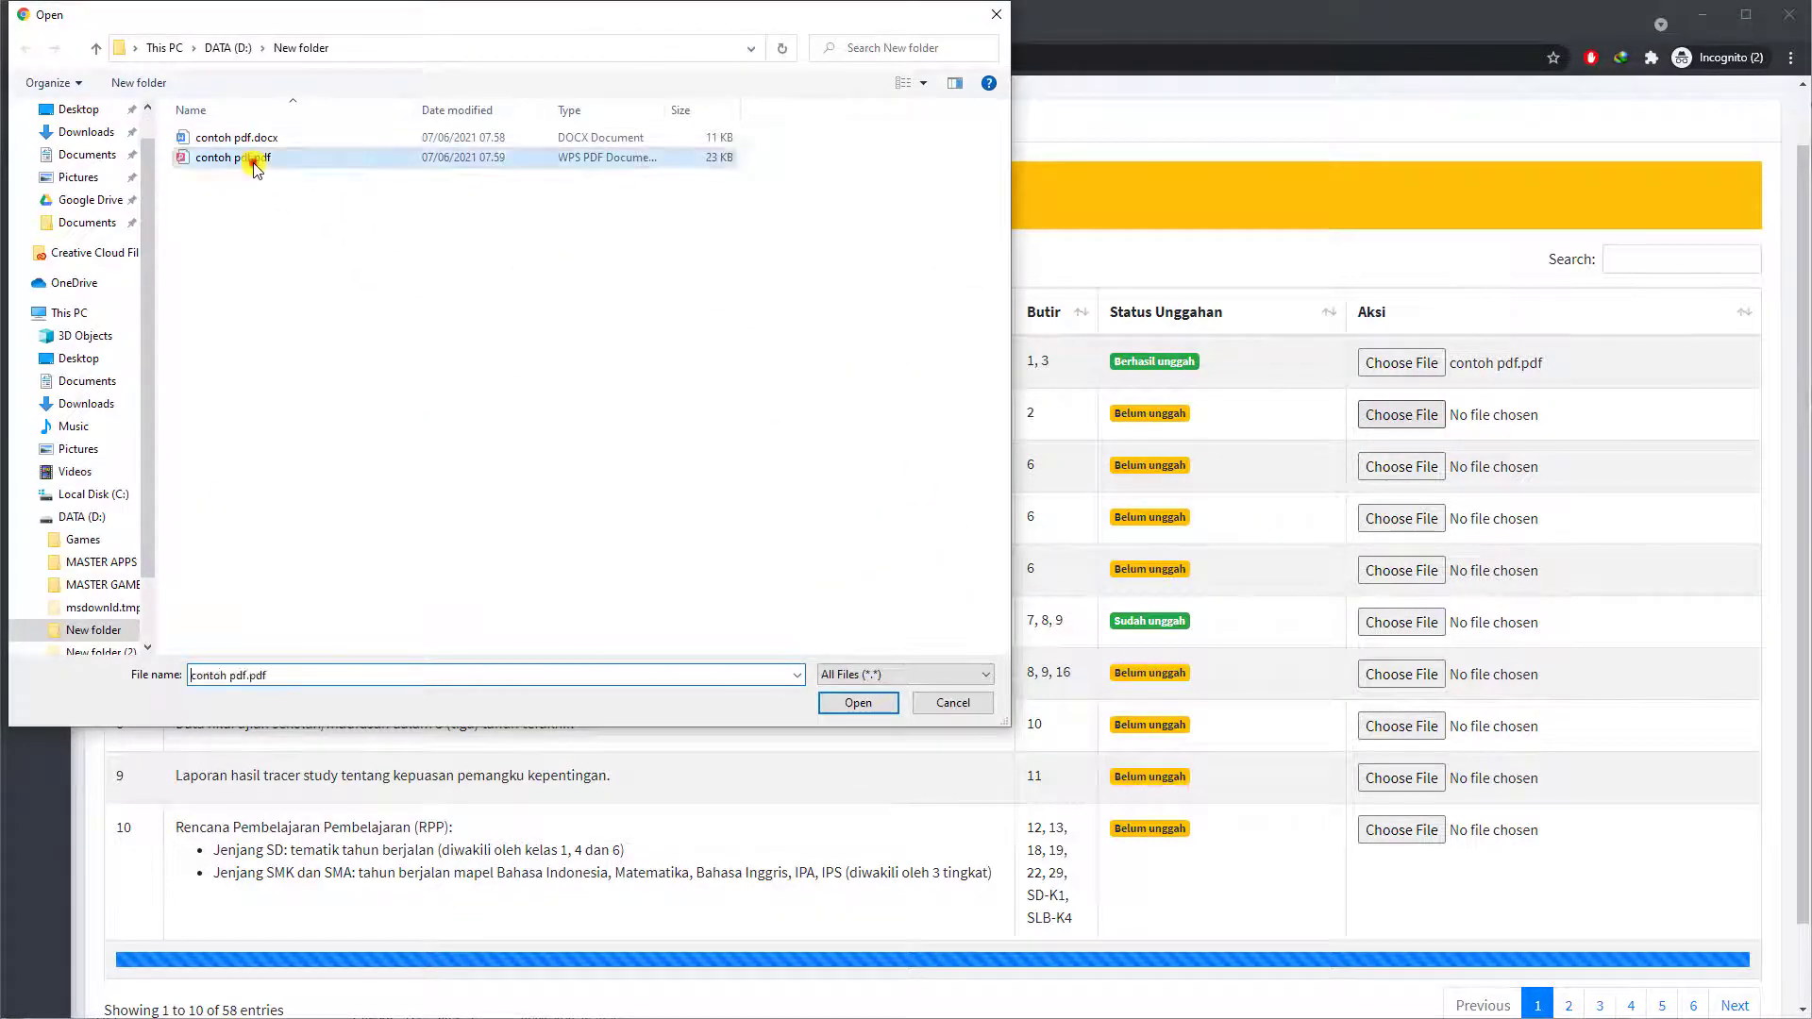
double_click(236, 158)
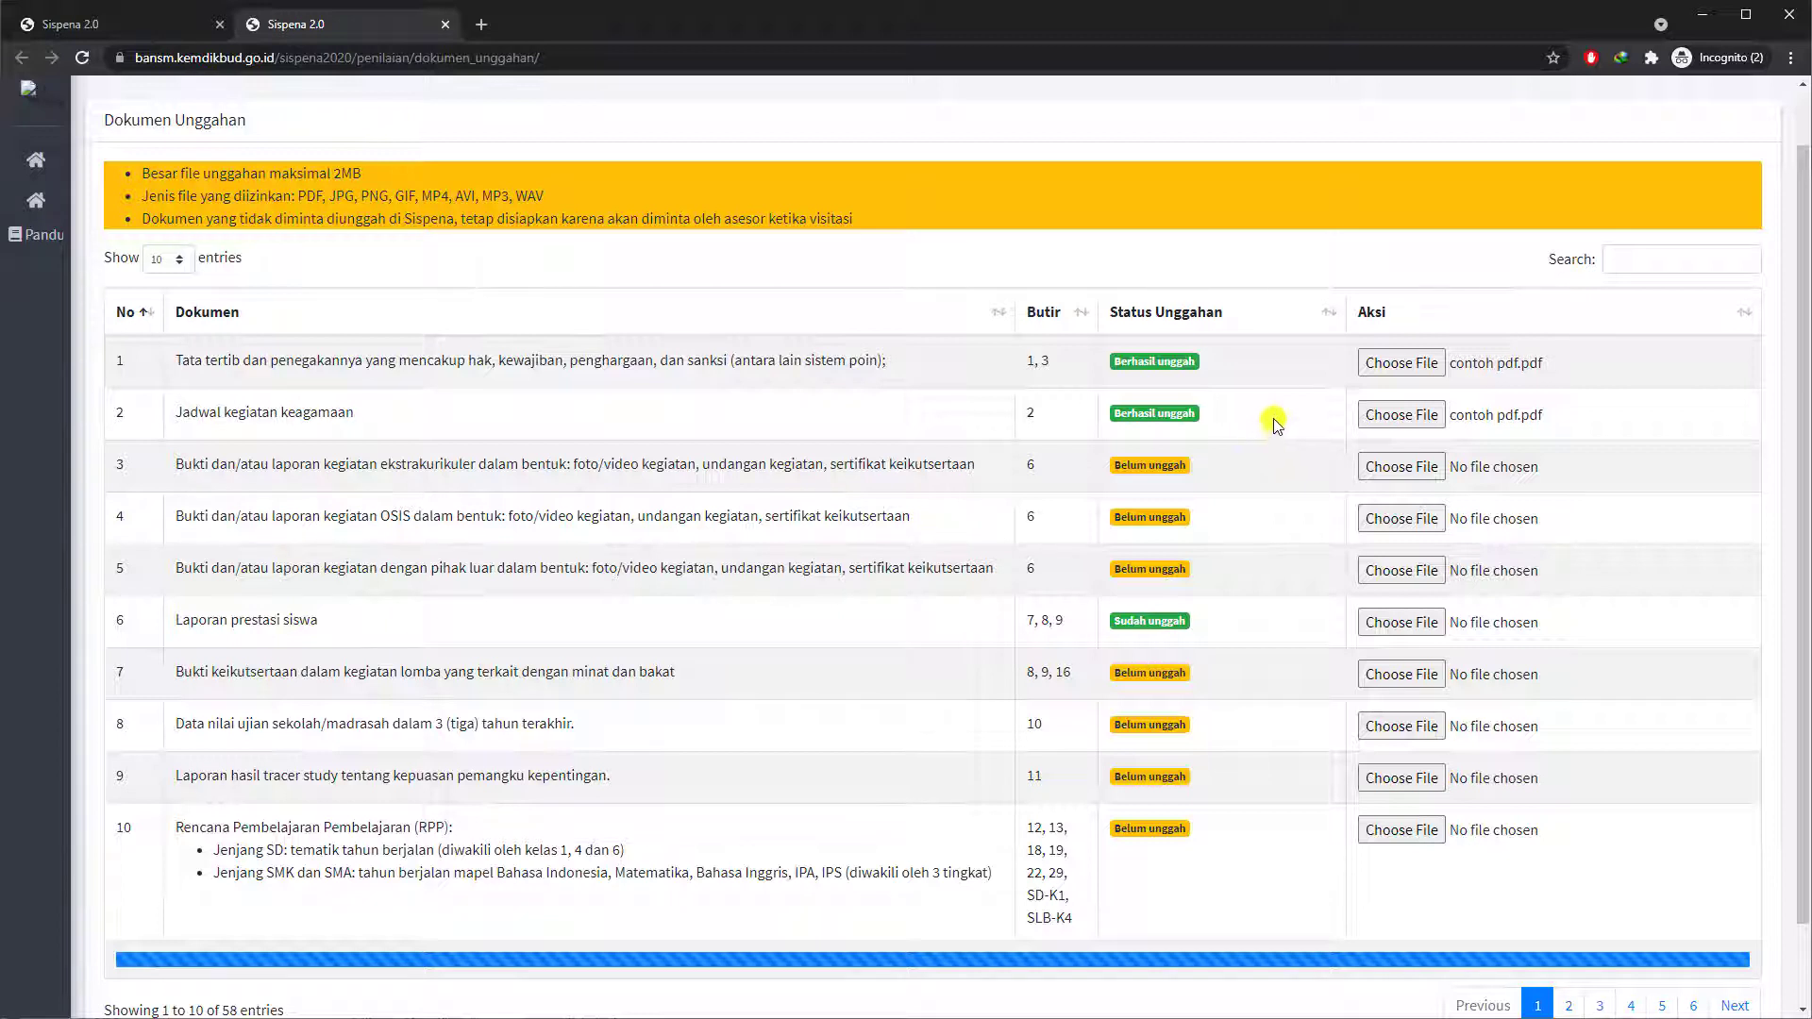
Reload the Dokumen Unggahan page to refresh the upload statuses
scroll(1197, 280, up, 1)
right_click(1087, 193)
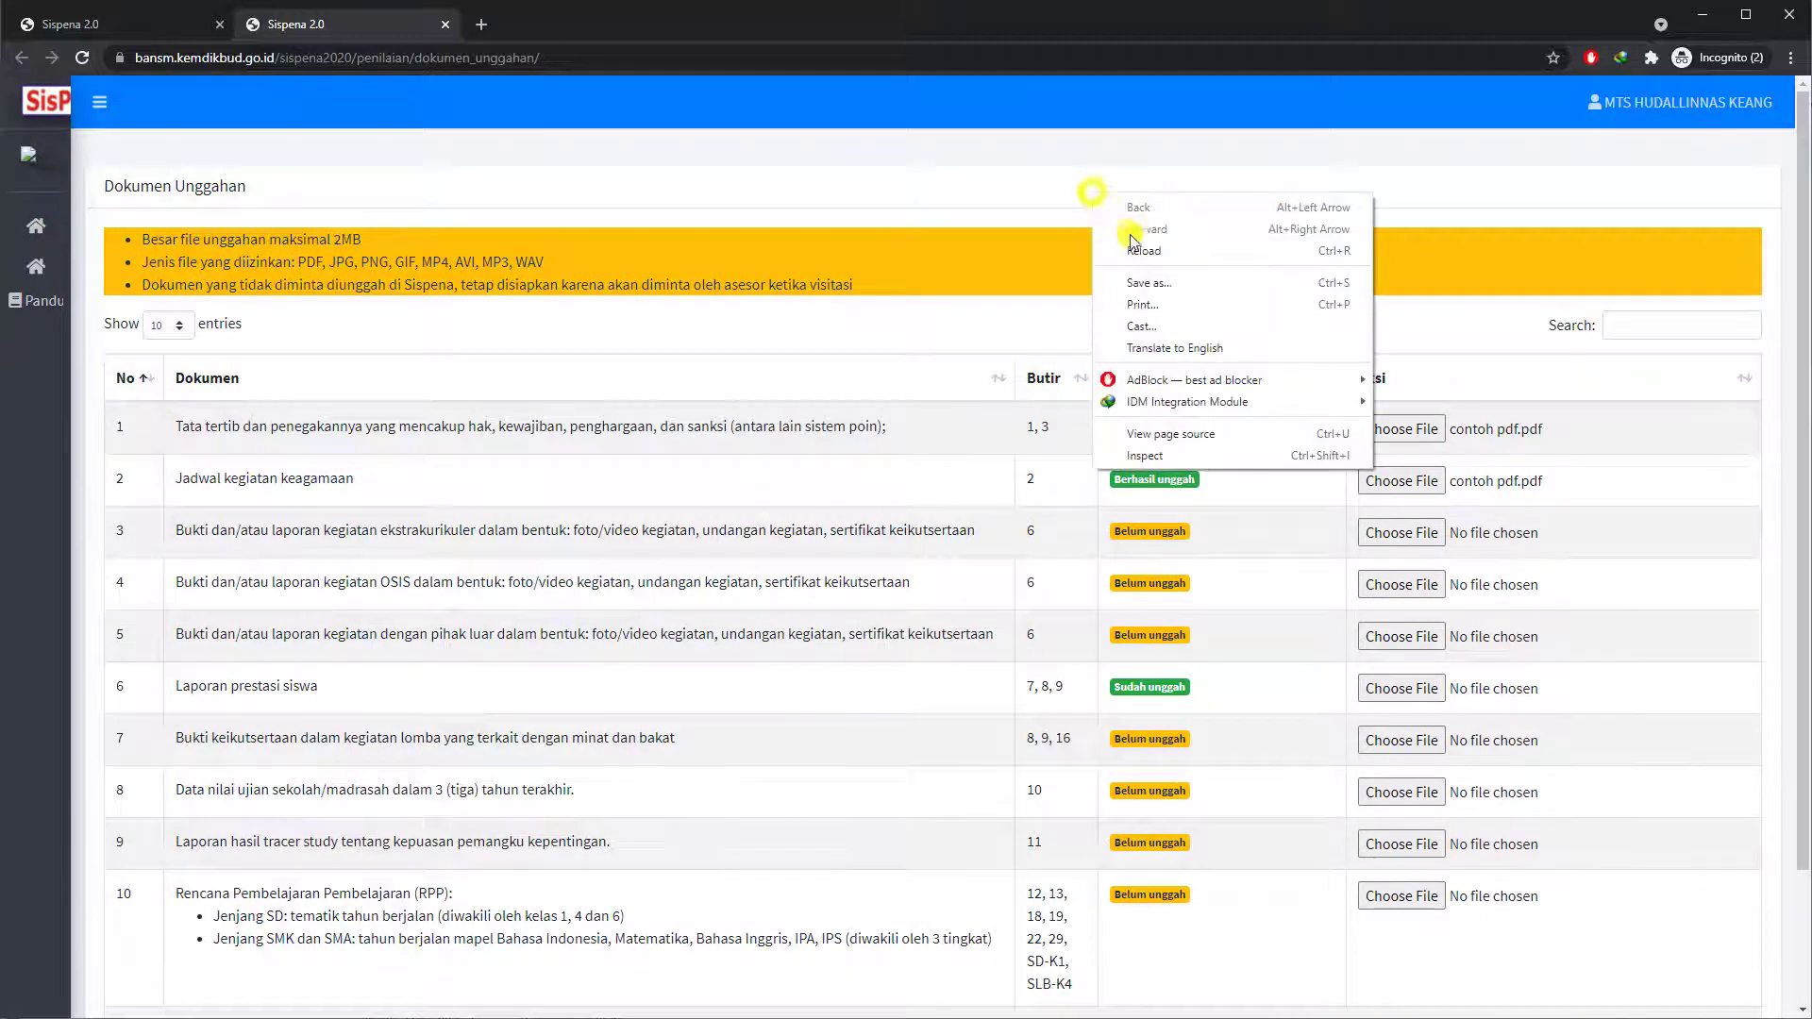
click(1137, 251)
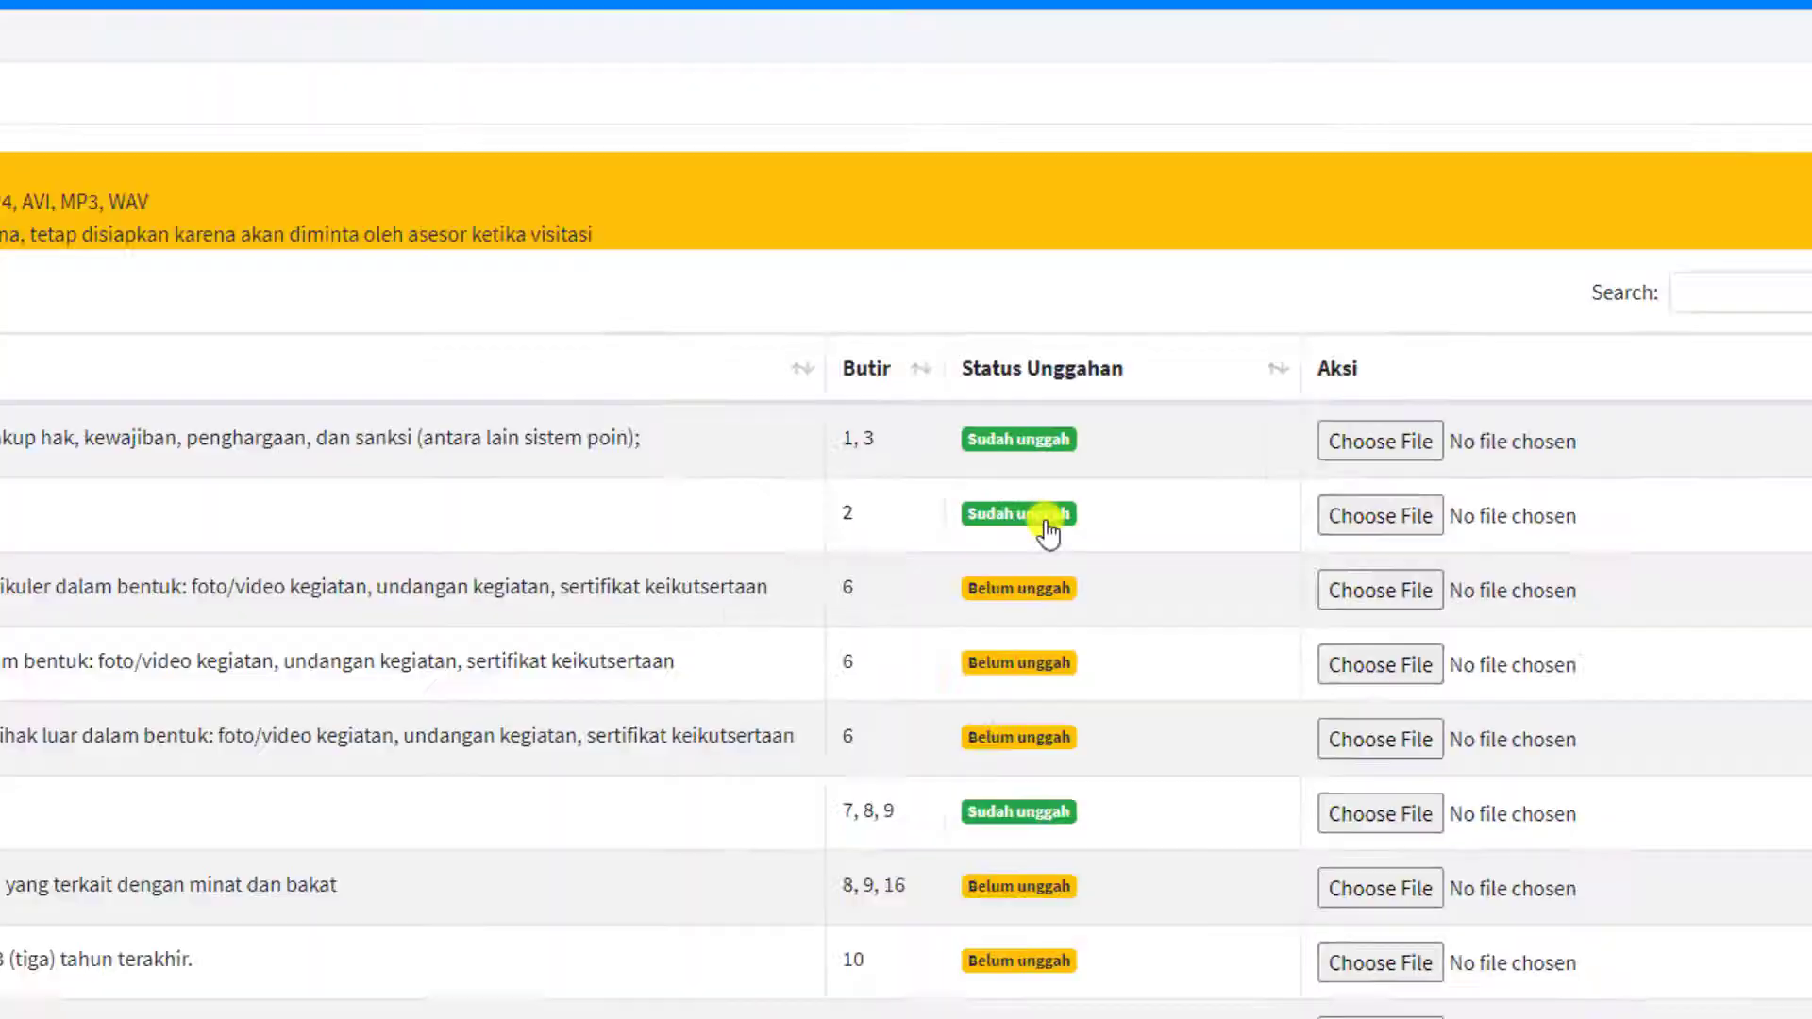
View the uploaded PDF for document 2 (Jadwal kegiatan keagamaan), and return to the upload list, closing the PDF
click(887, 576)
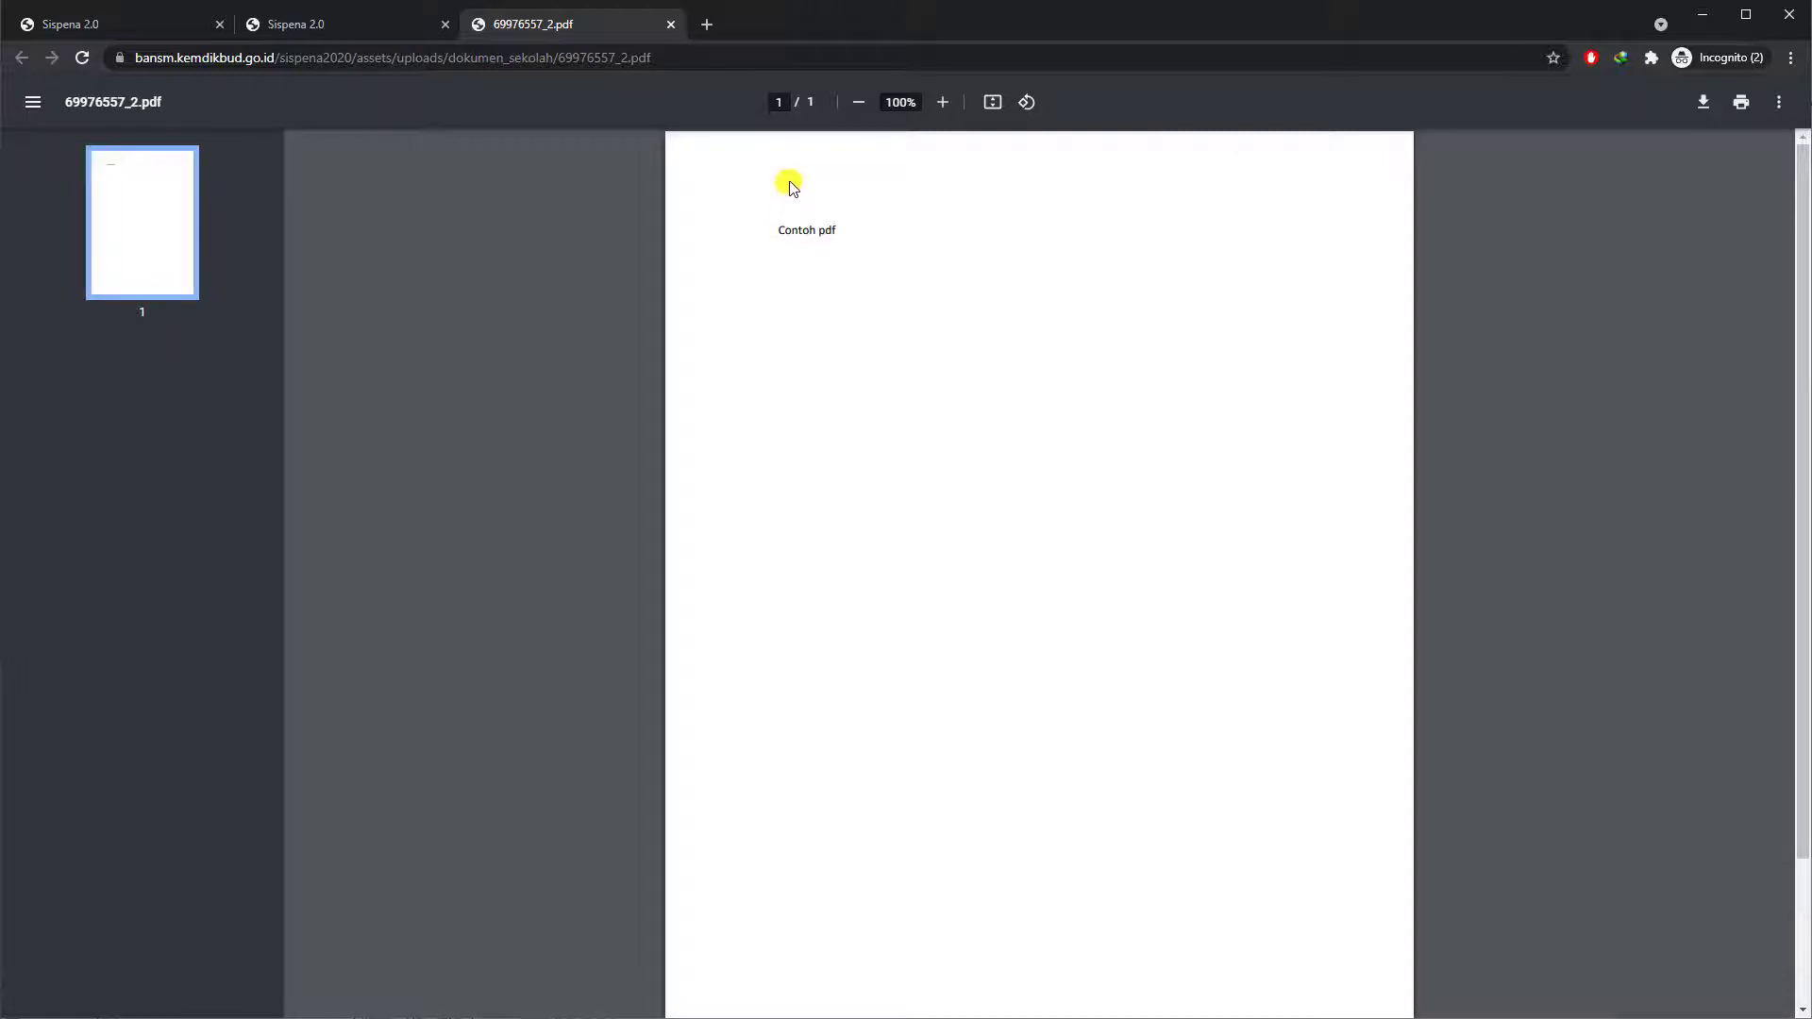
click(363, 25)
click(671, 24)
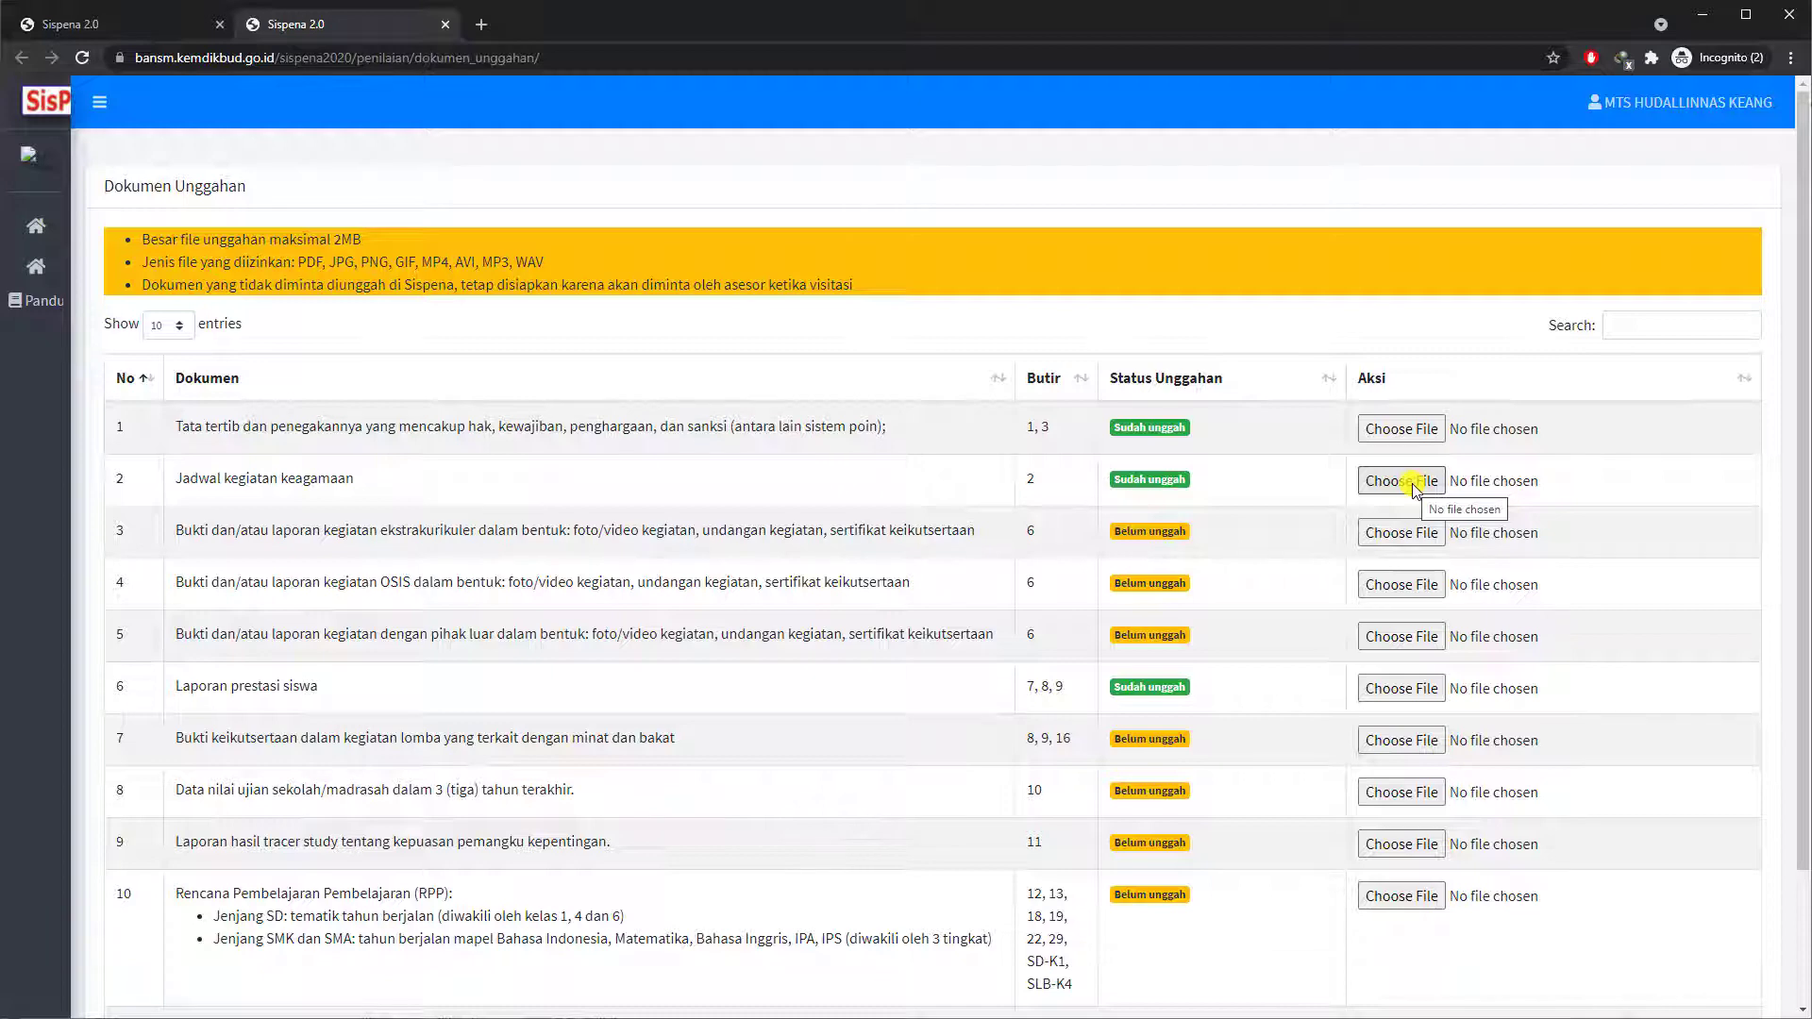
Examine the first ten entries of the Dokumen Unggahan list, including the RPP requirements for each school level in document 10
scroll(1581, 577, down, 1)
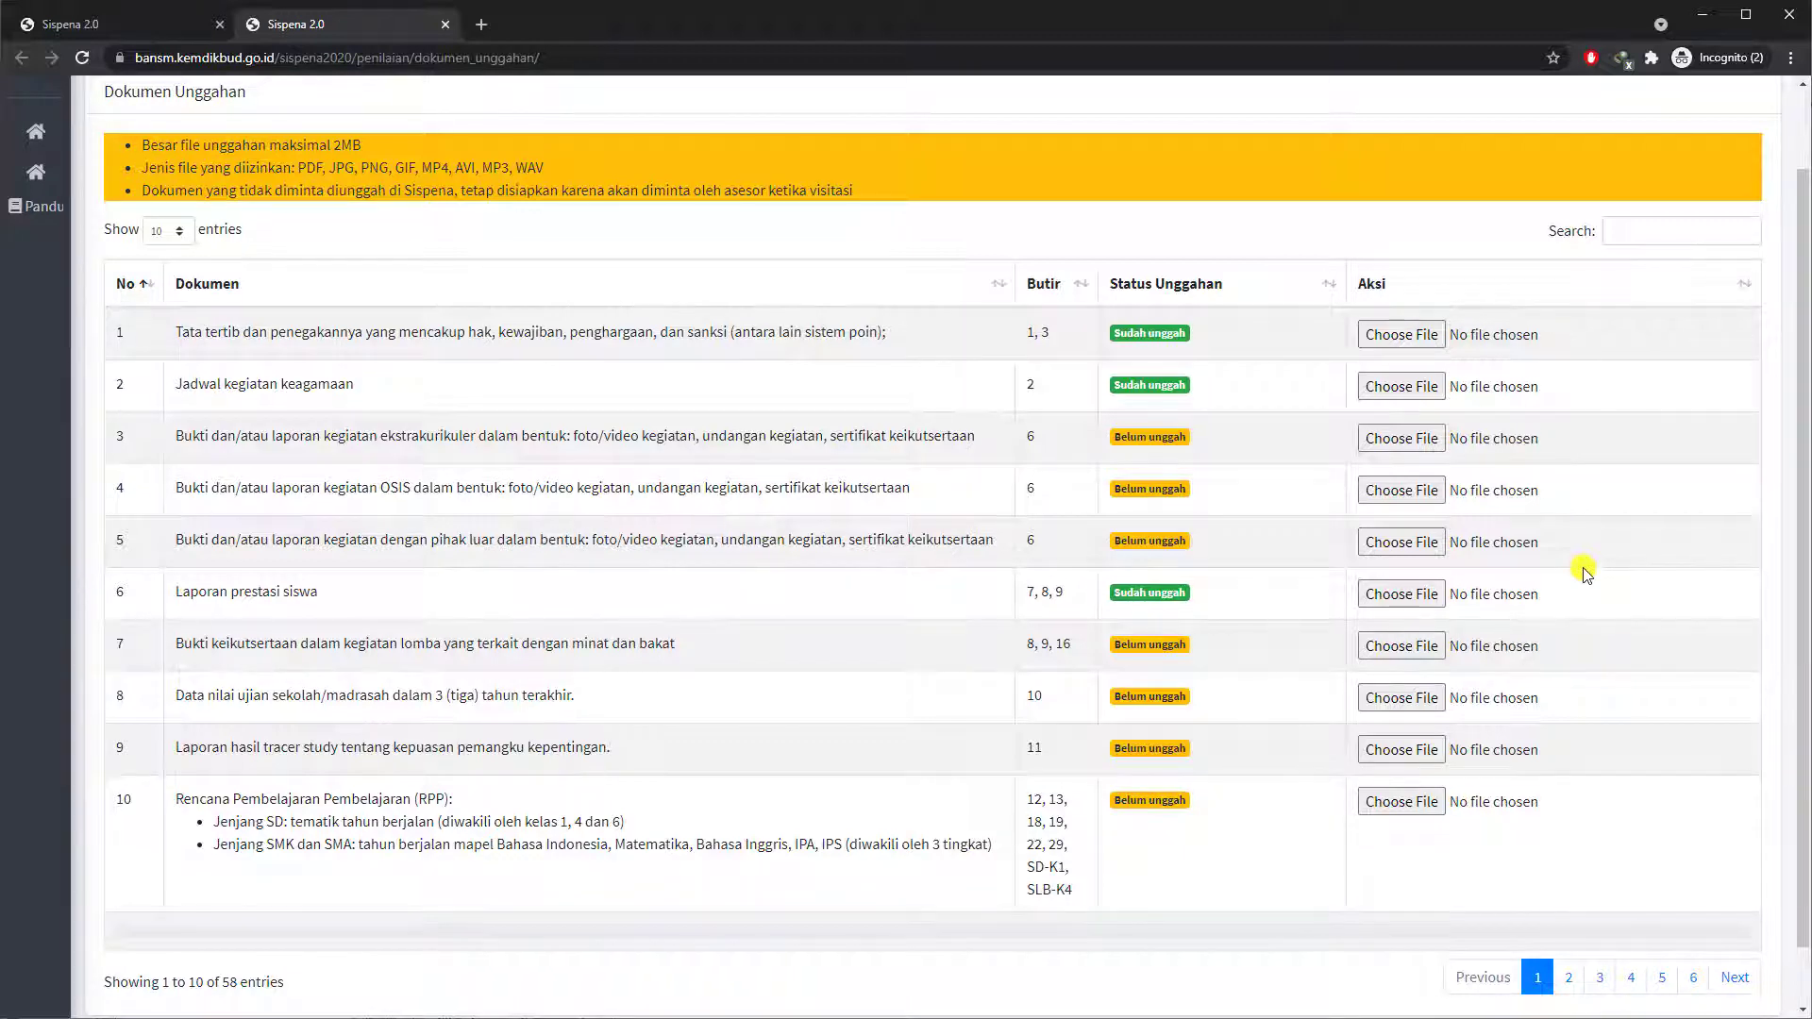
scroll(1586, 574, down, 1)
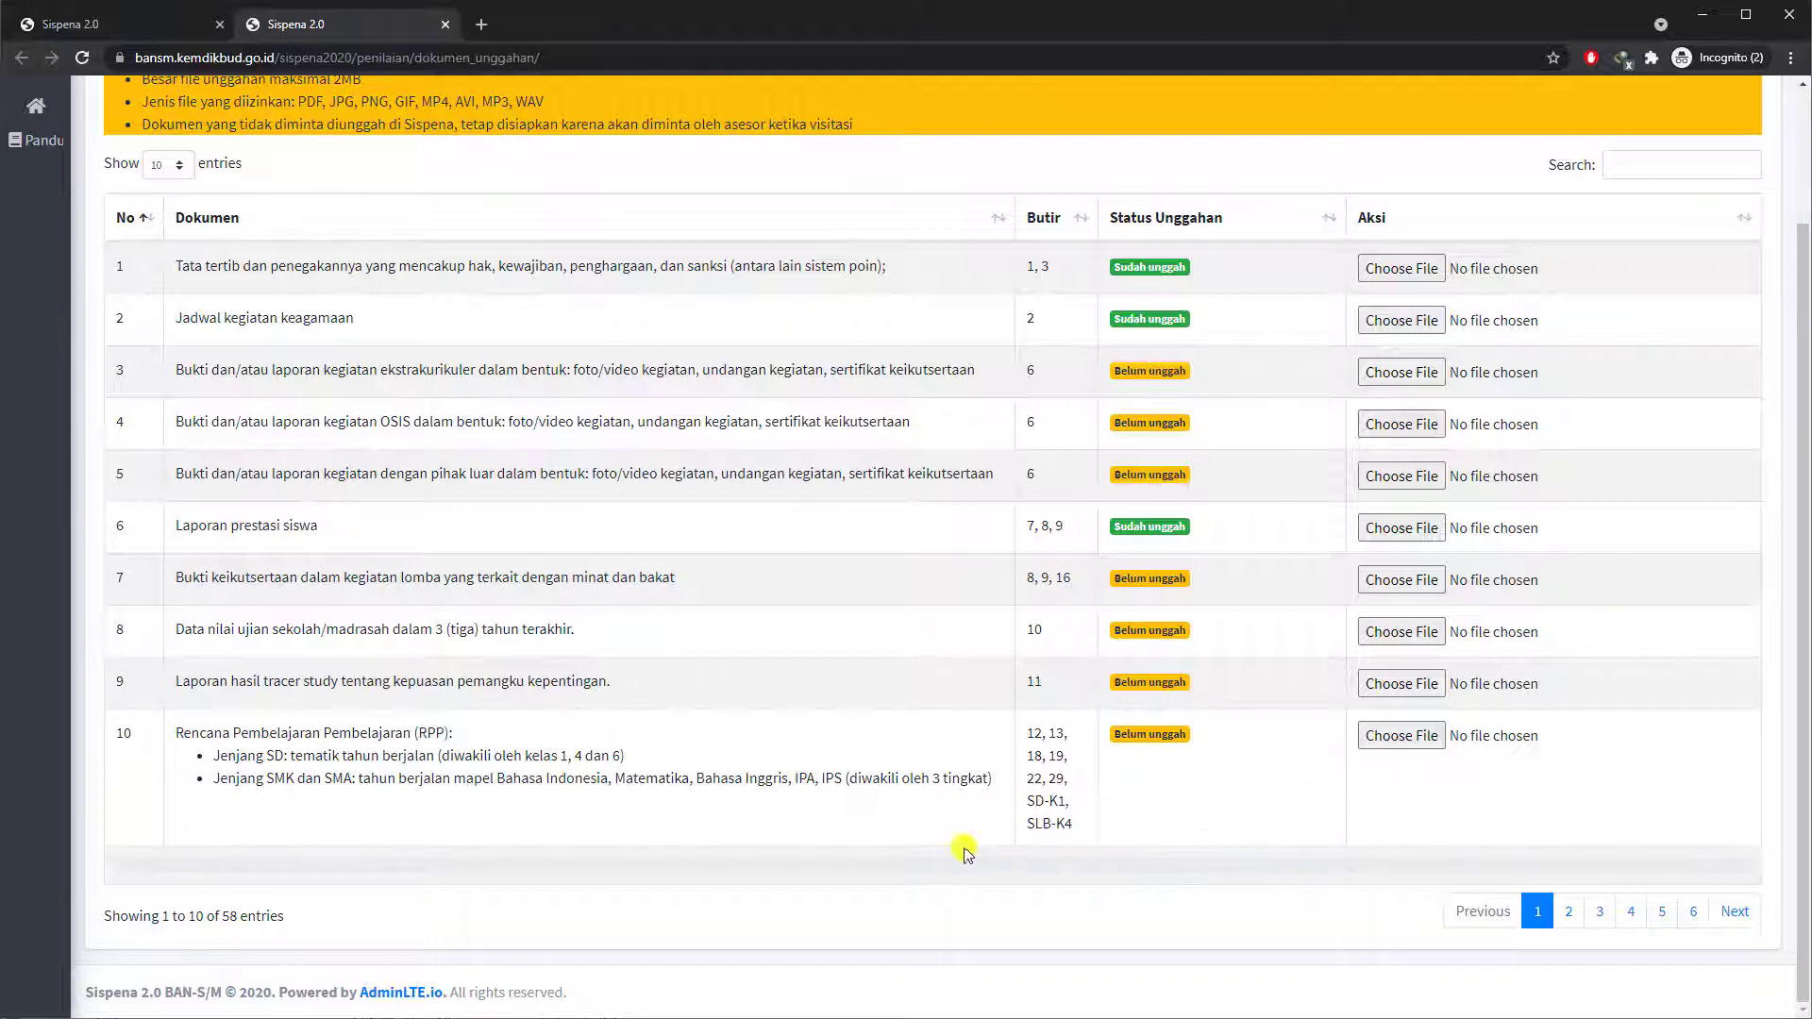
scroll(766, 844, up, 1)
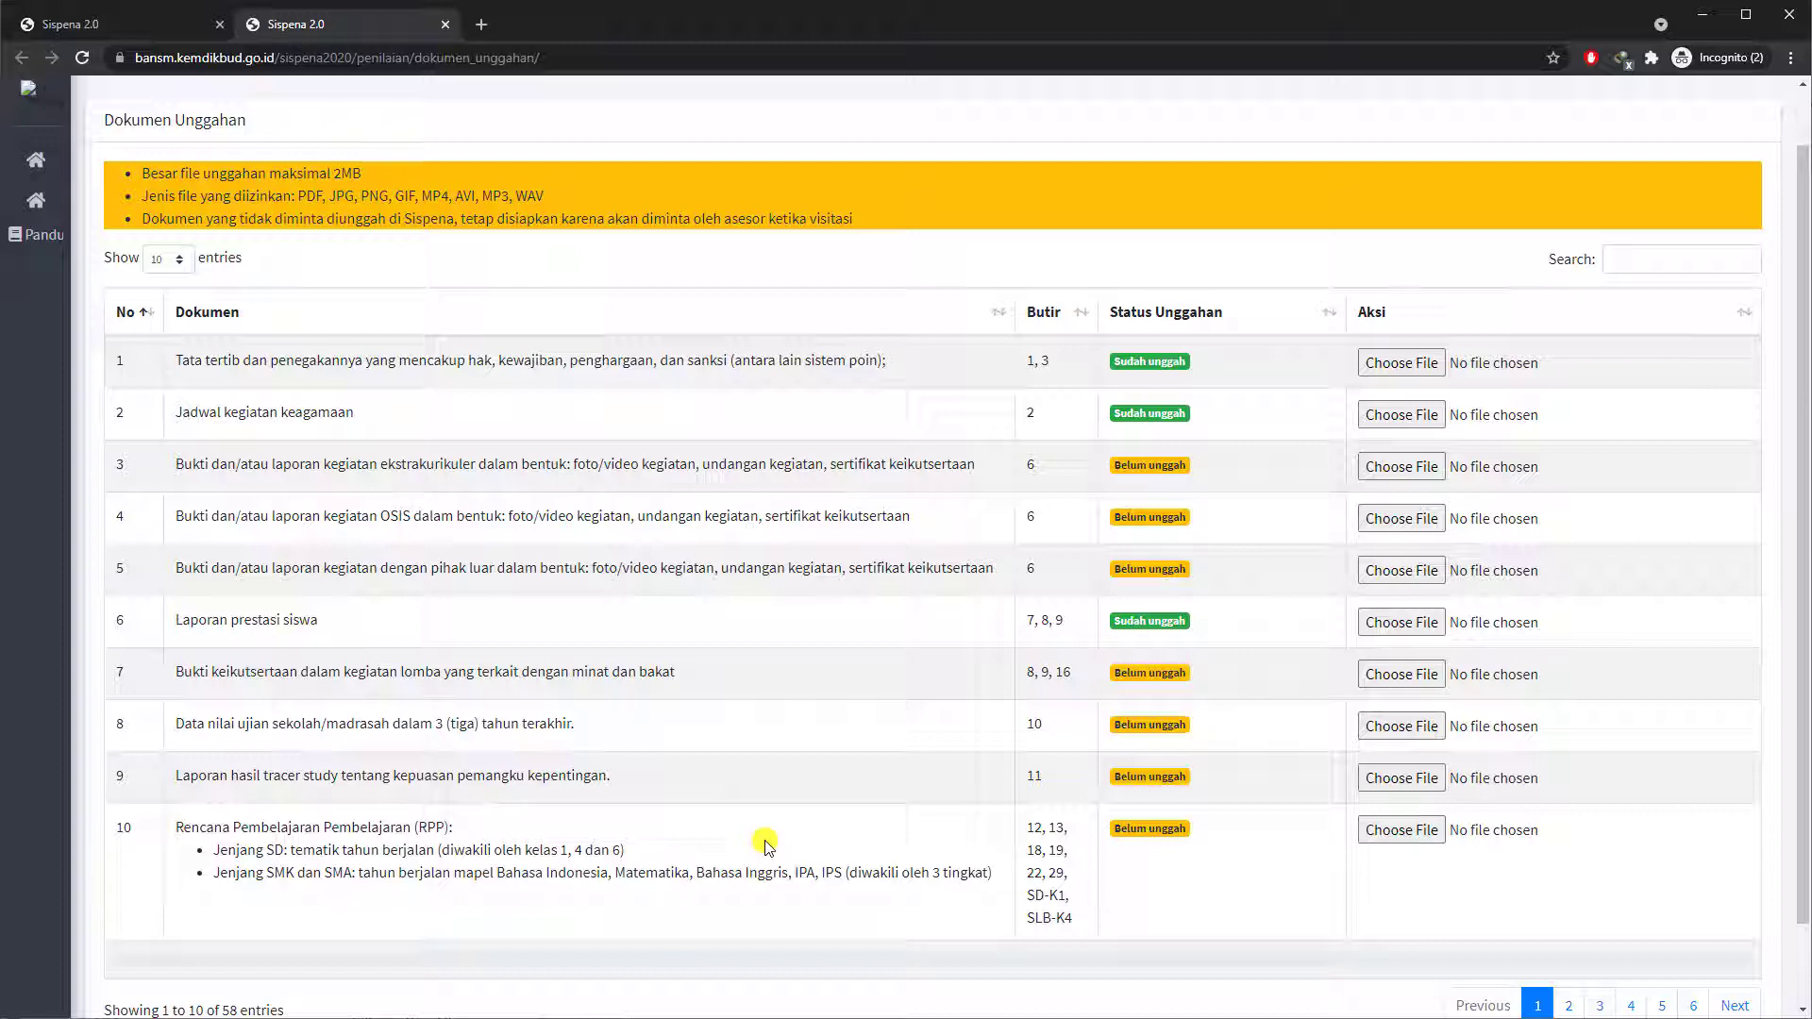
scroll(765, 842, down, 1)
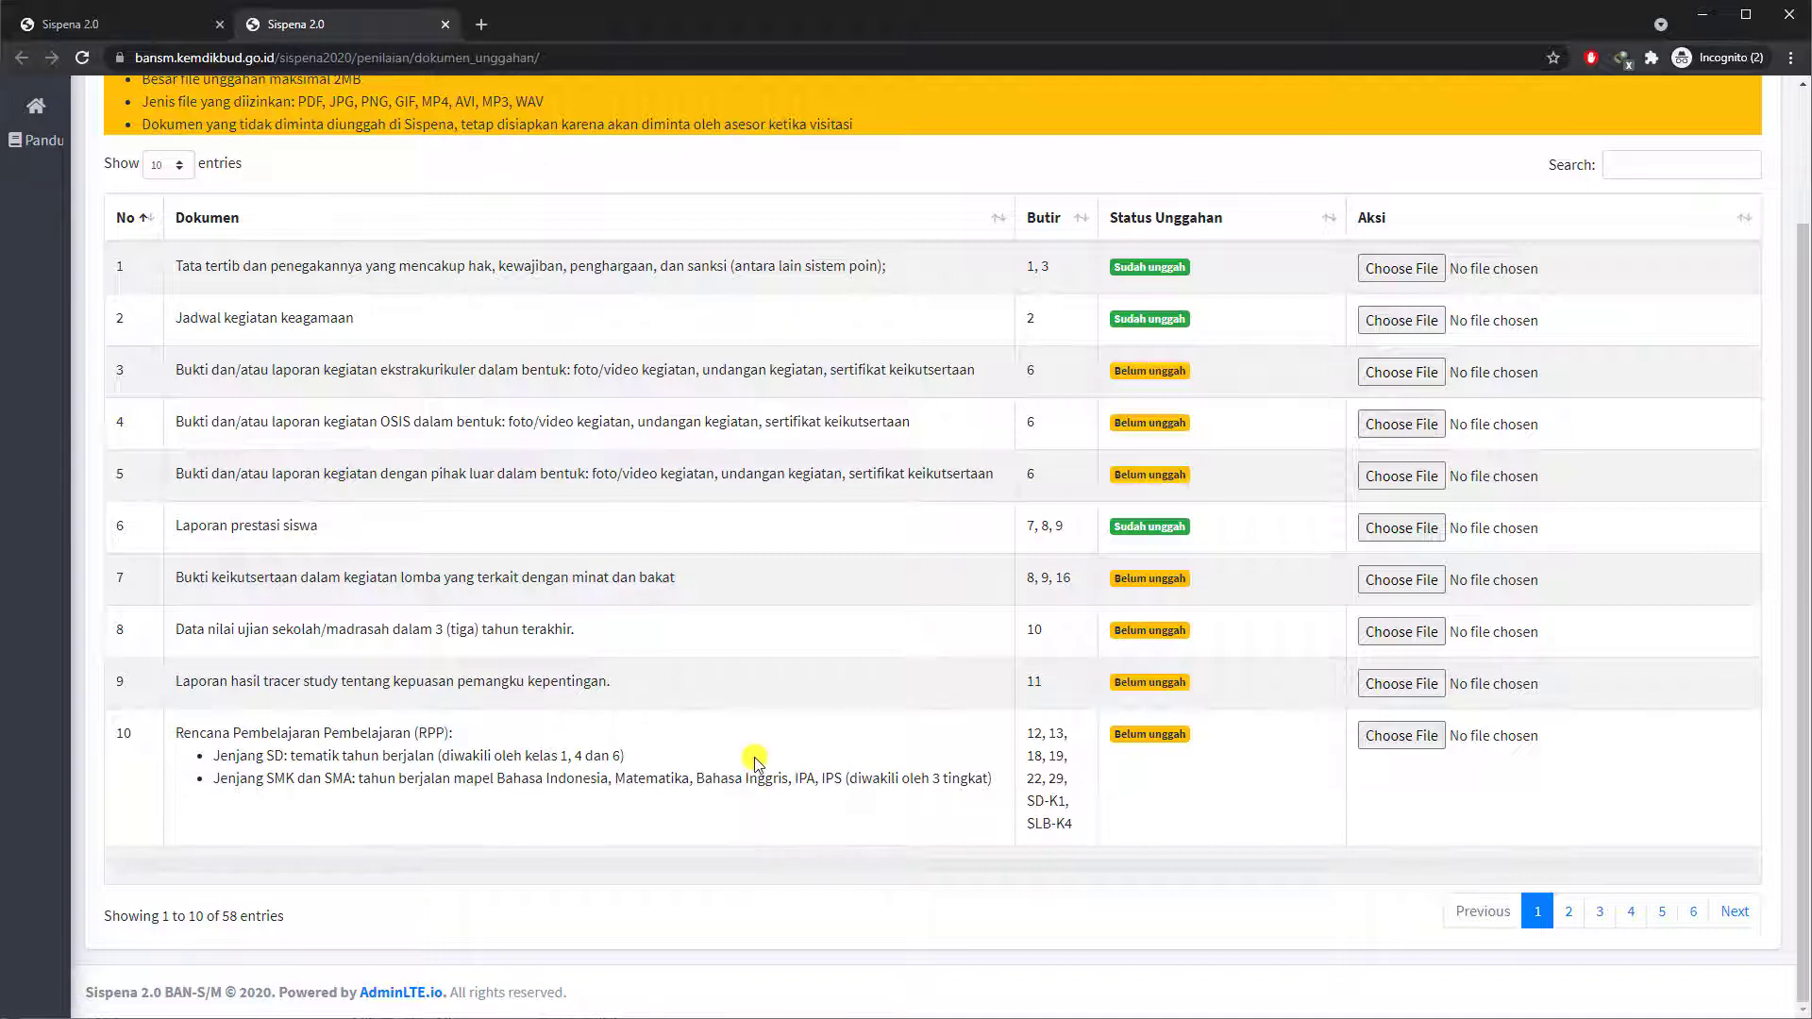
scroll(755, 760, up, 2)
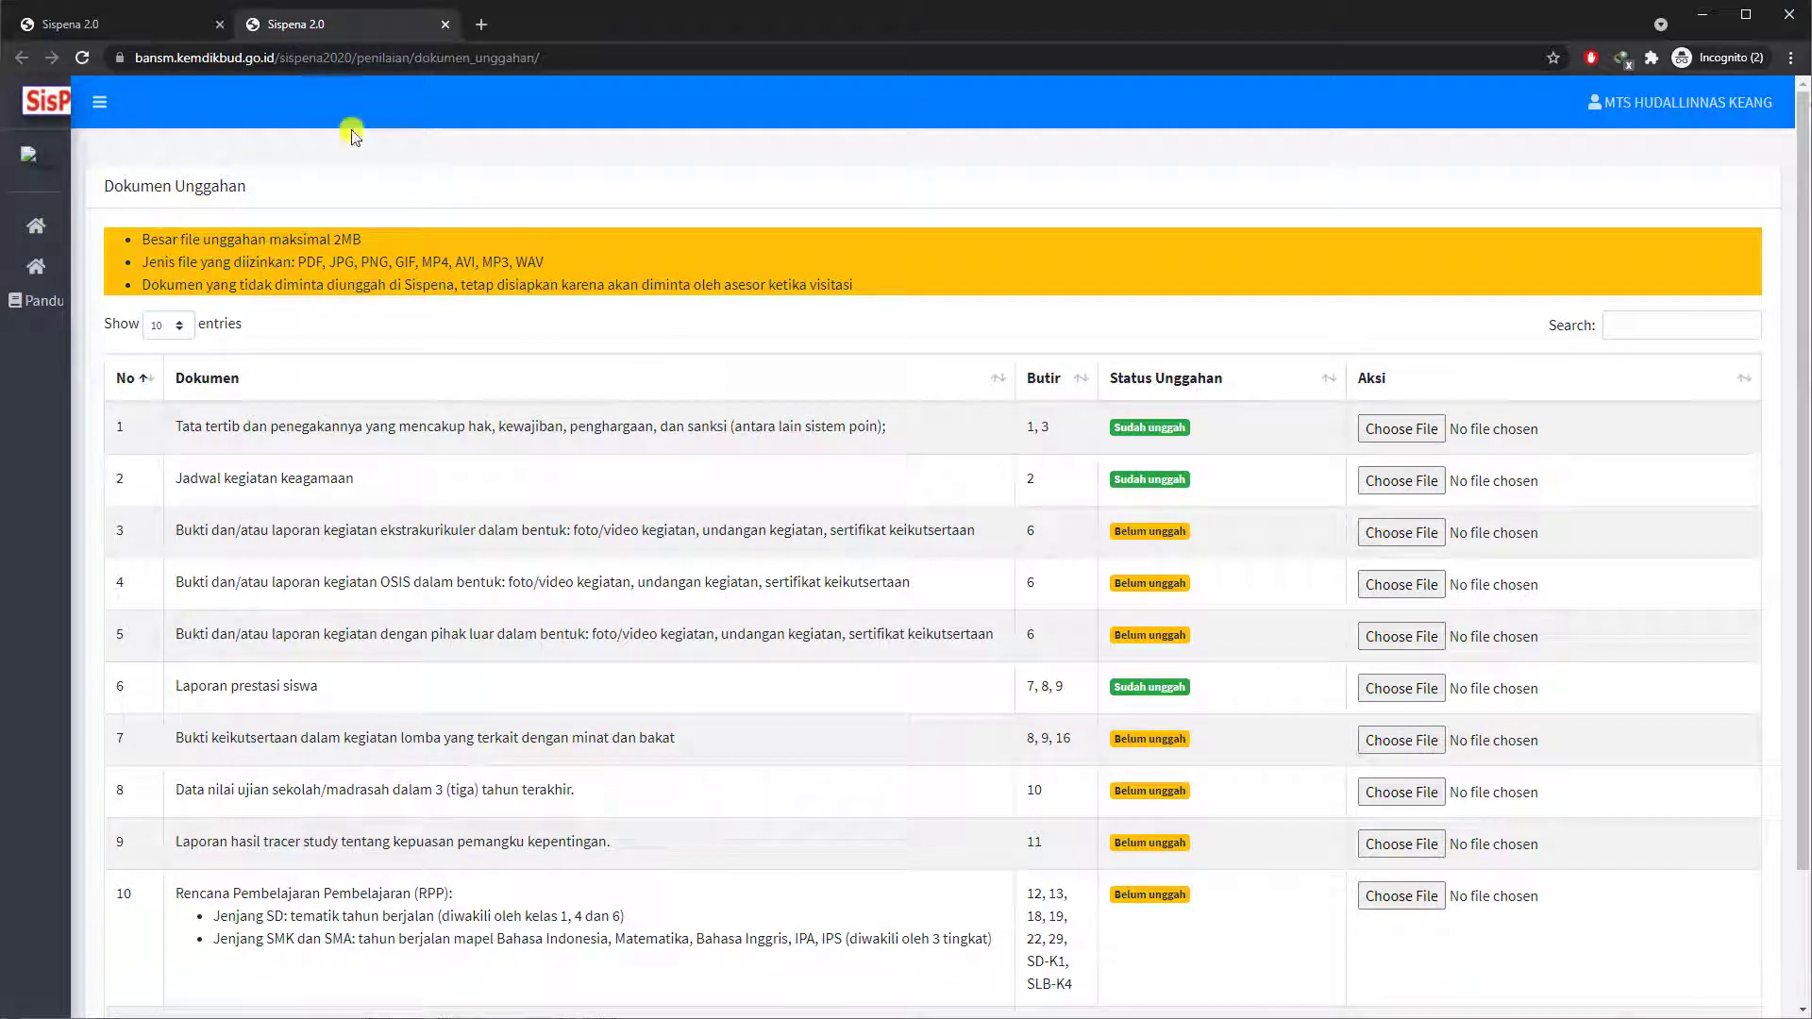
Return to Penilaian Sekolah, open the school's IPR form and review its relative assessment indicators and scores
click(174, 33)
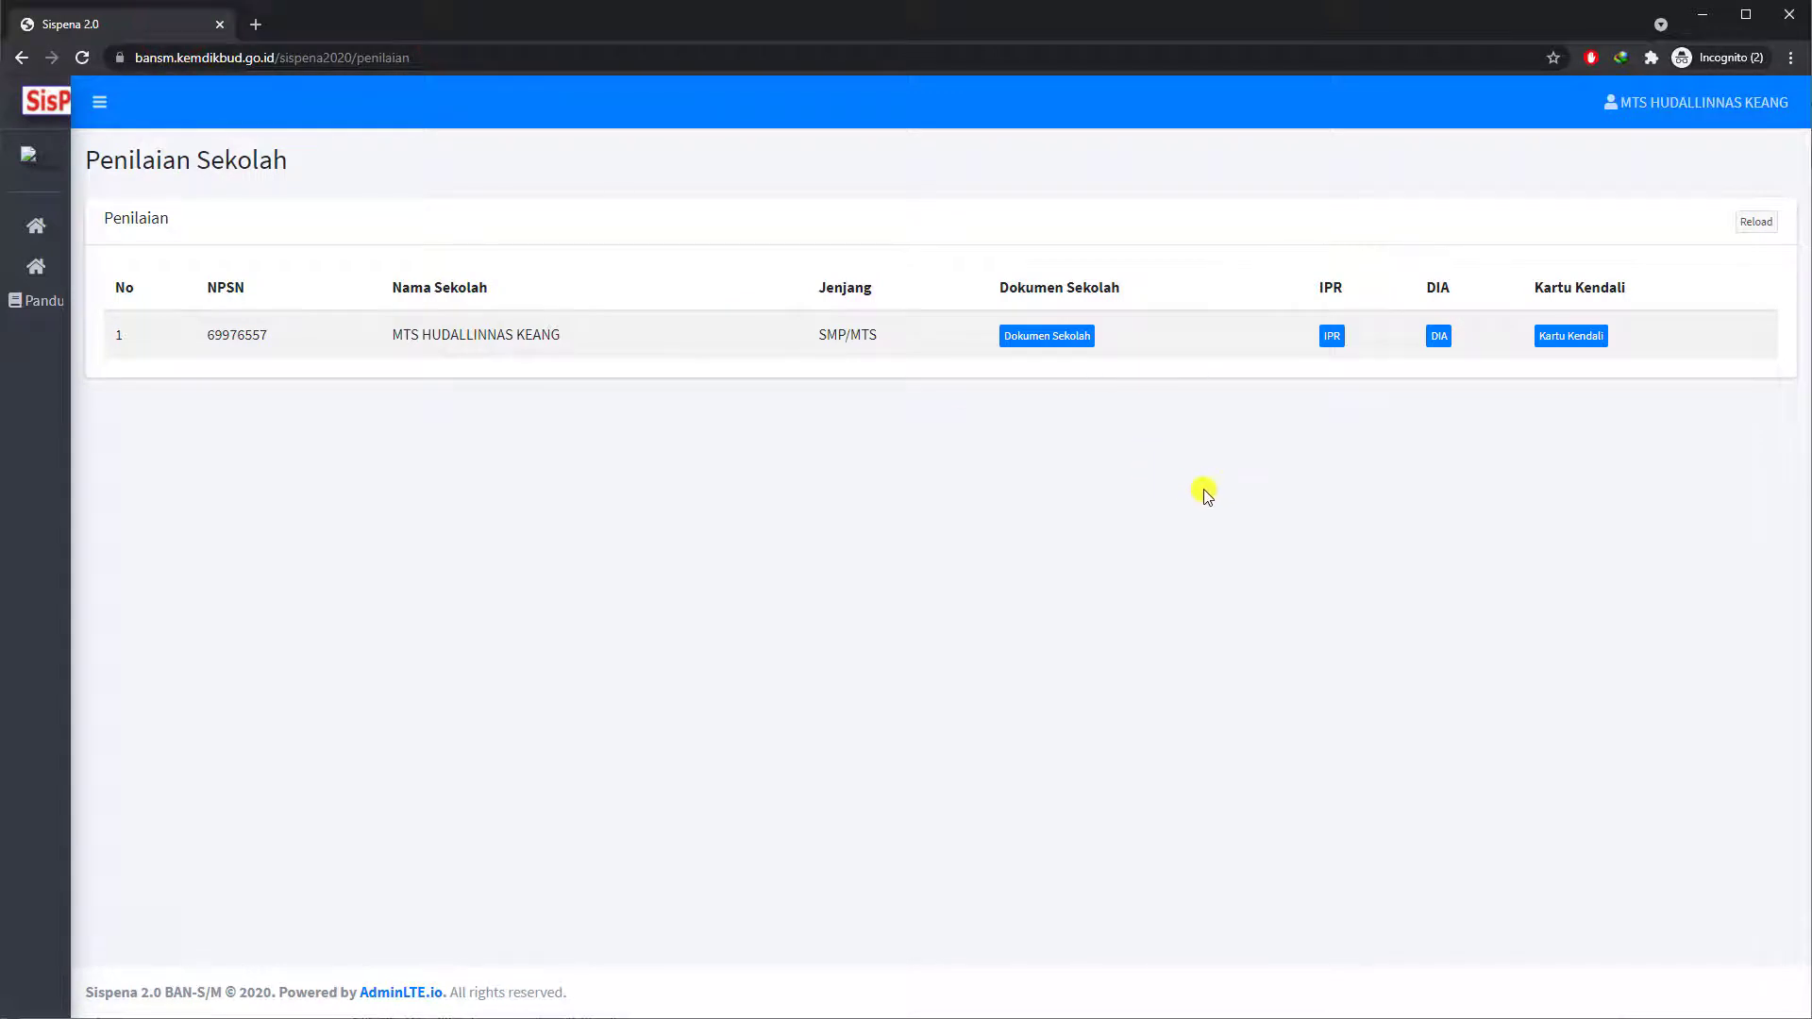
click(1330, 335)
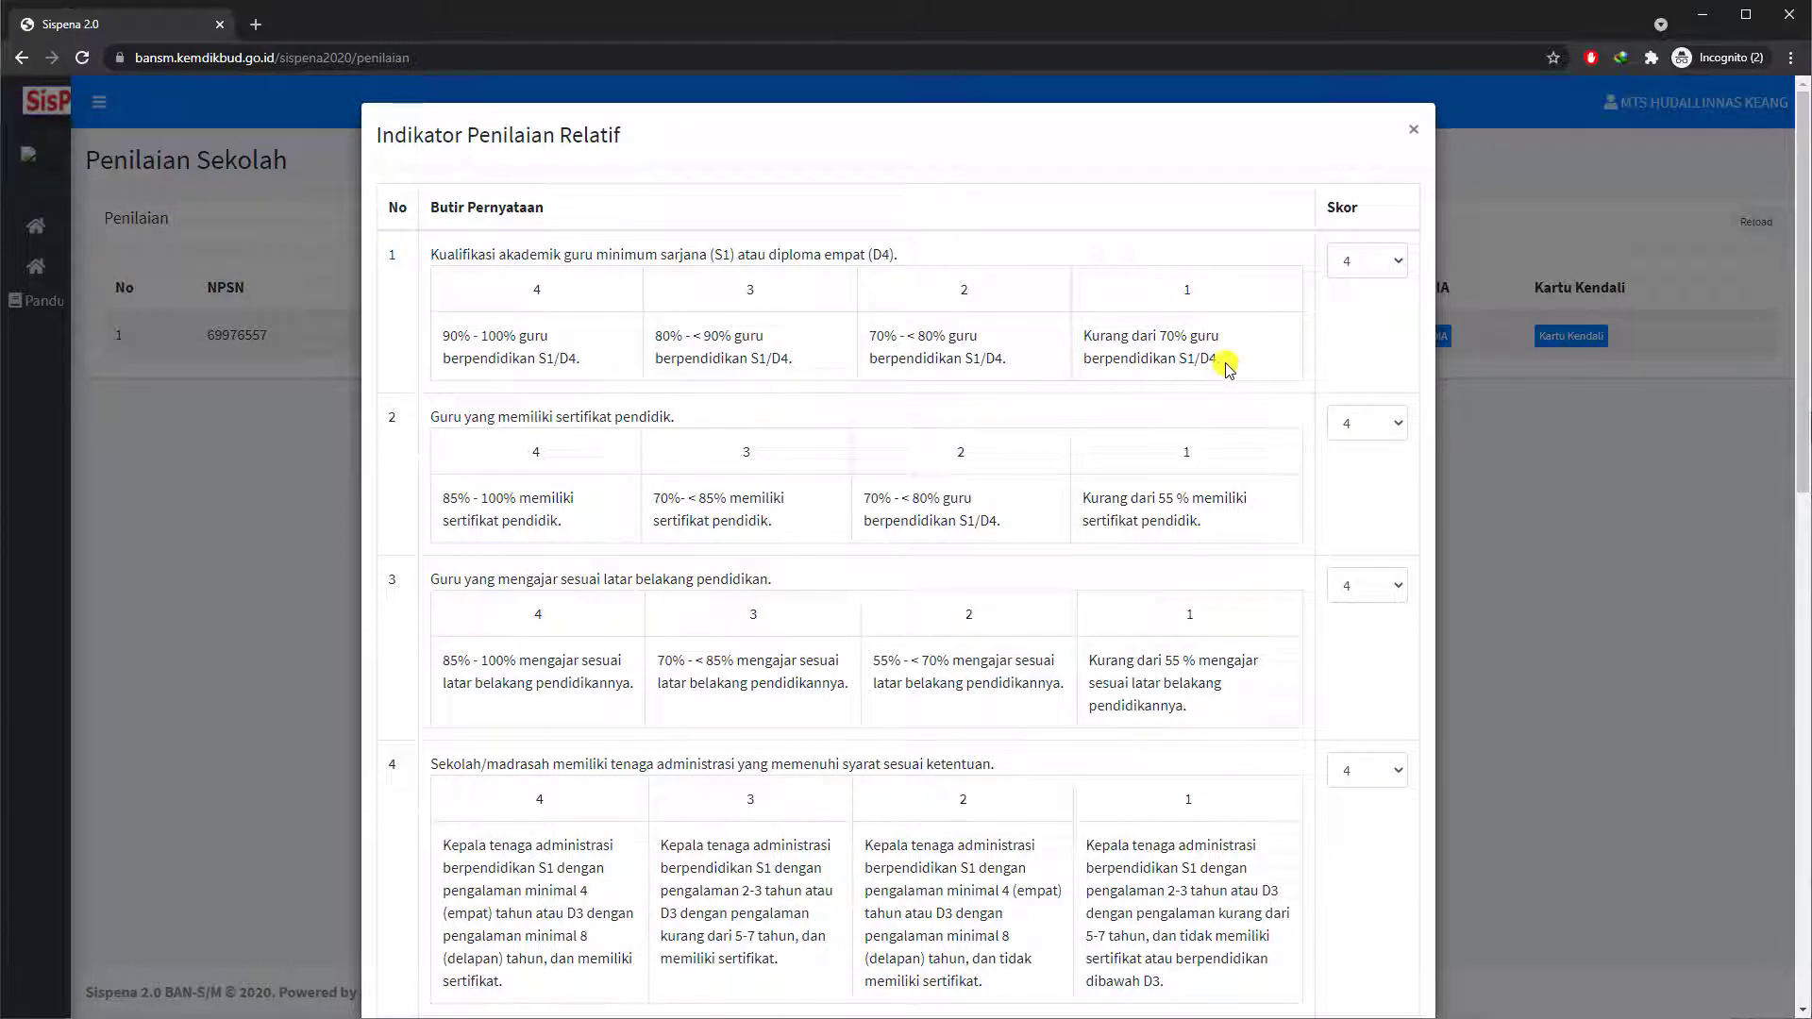
scroll(1244, 378, down, 1)
scroll(1244, 377, down, 10)
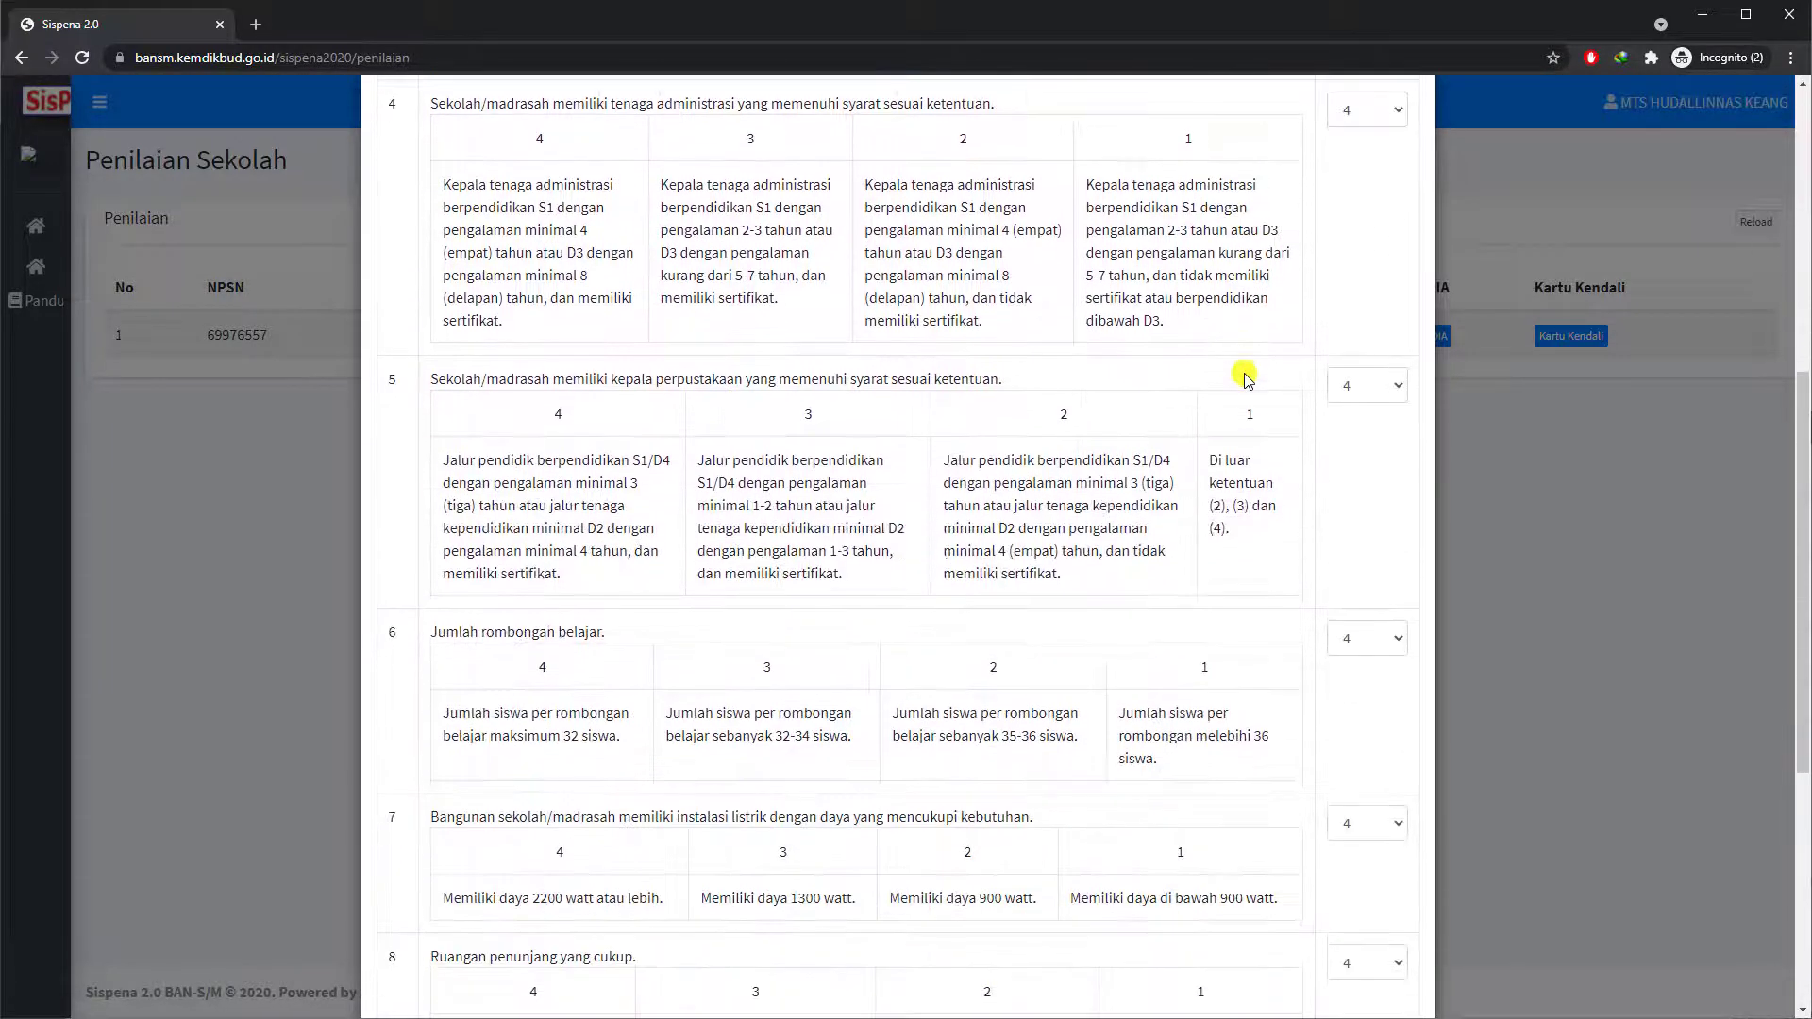
scroll(1244, 377, down, 1)
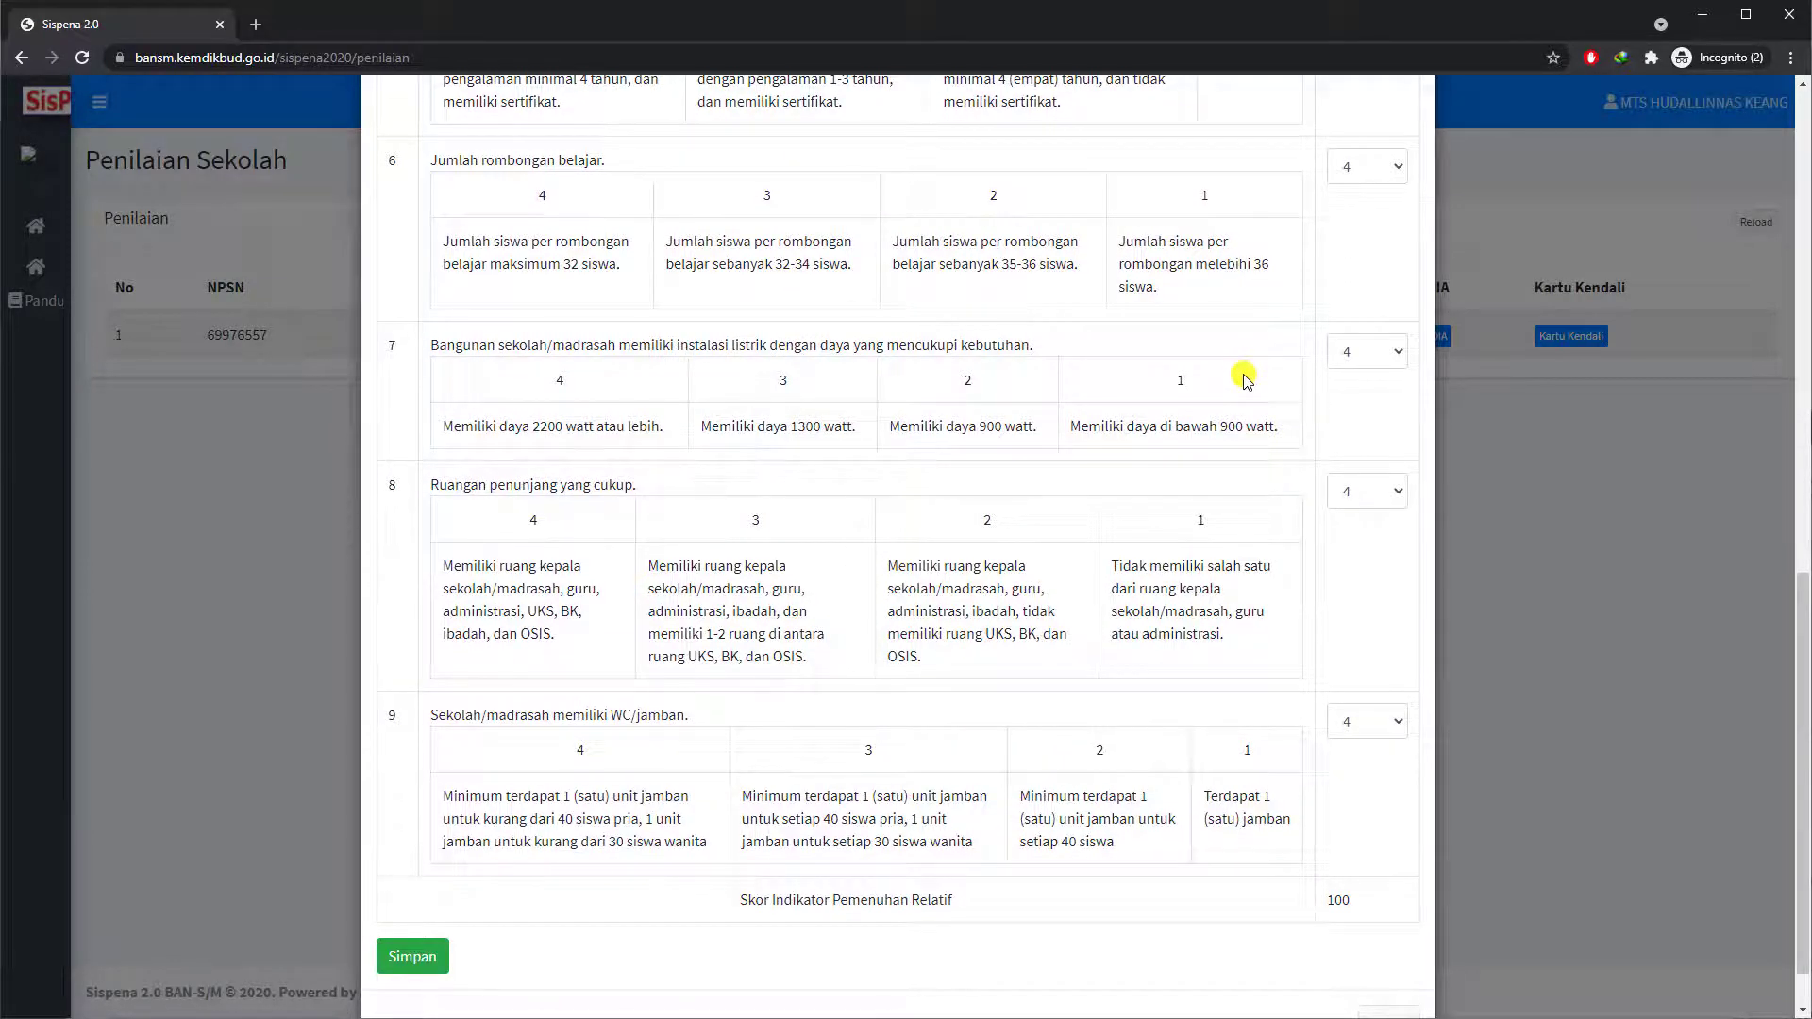
scroll(1244, 377, up, 10)
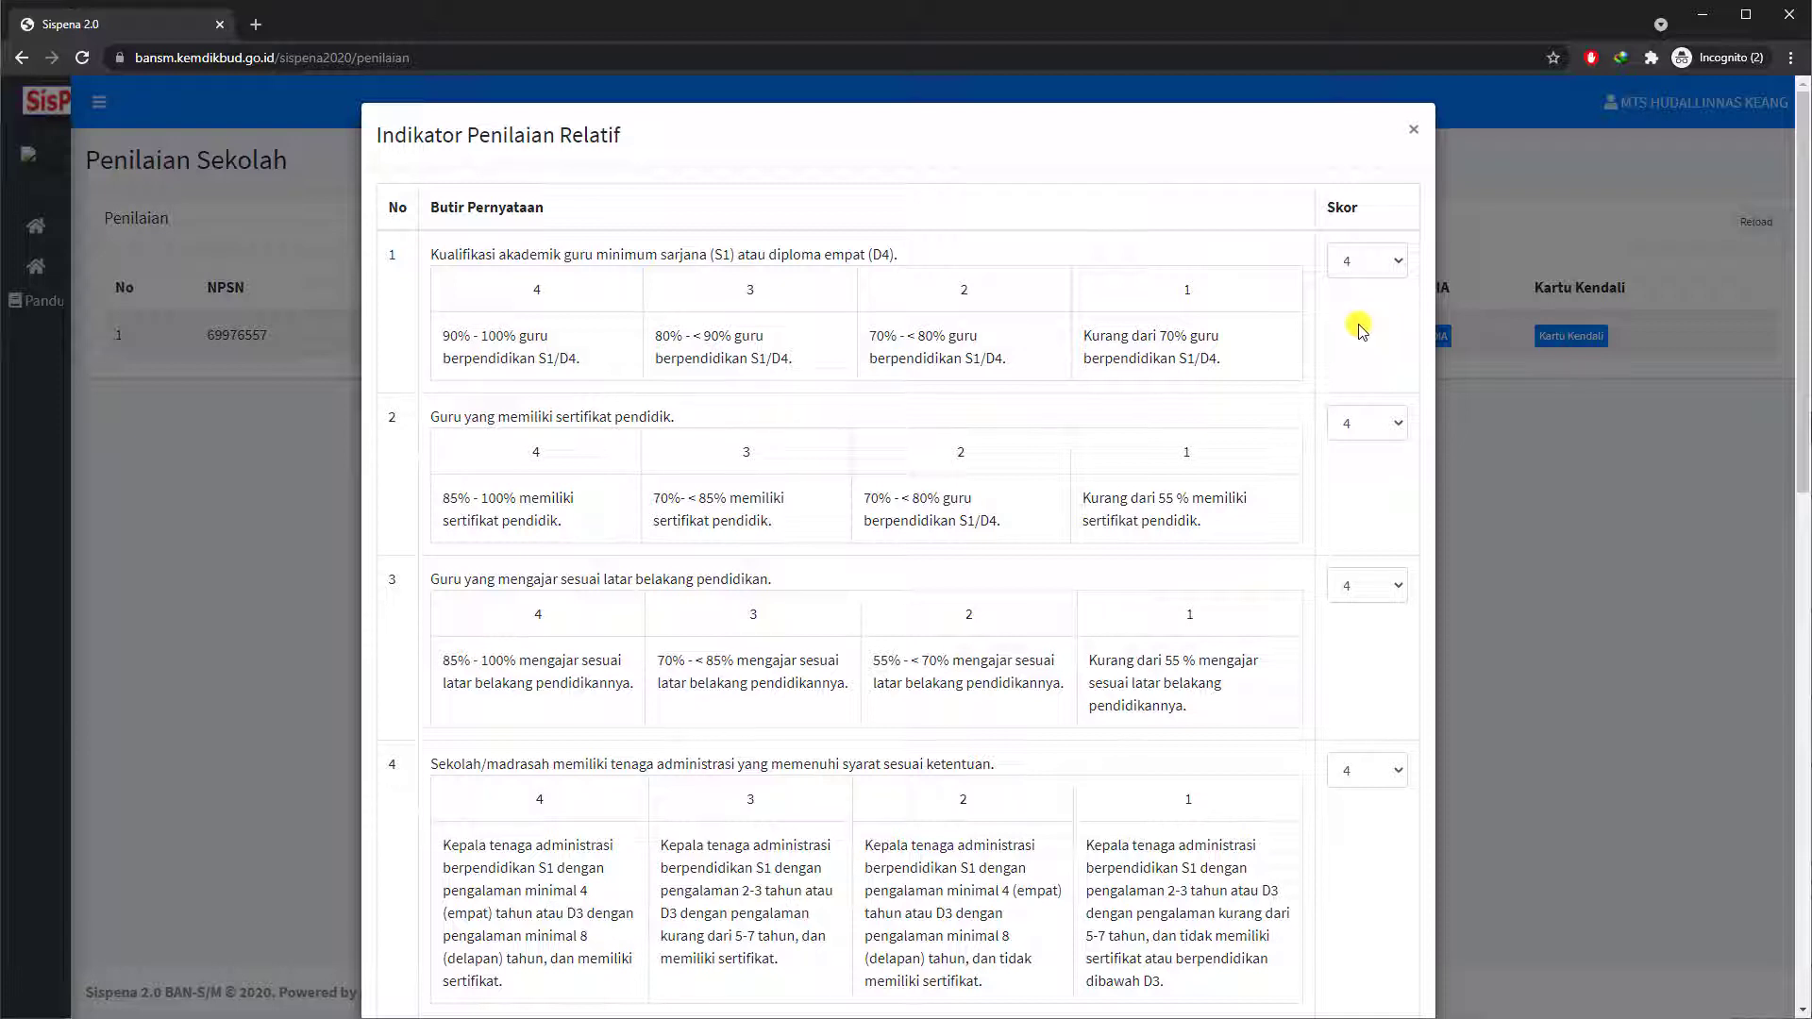
Set the score of IPR indicator 1 (Kualifikasi akademik guru) to 3 and save the form
click(1397, 260)
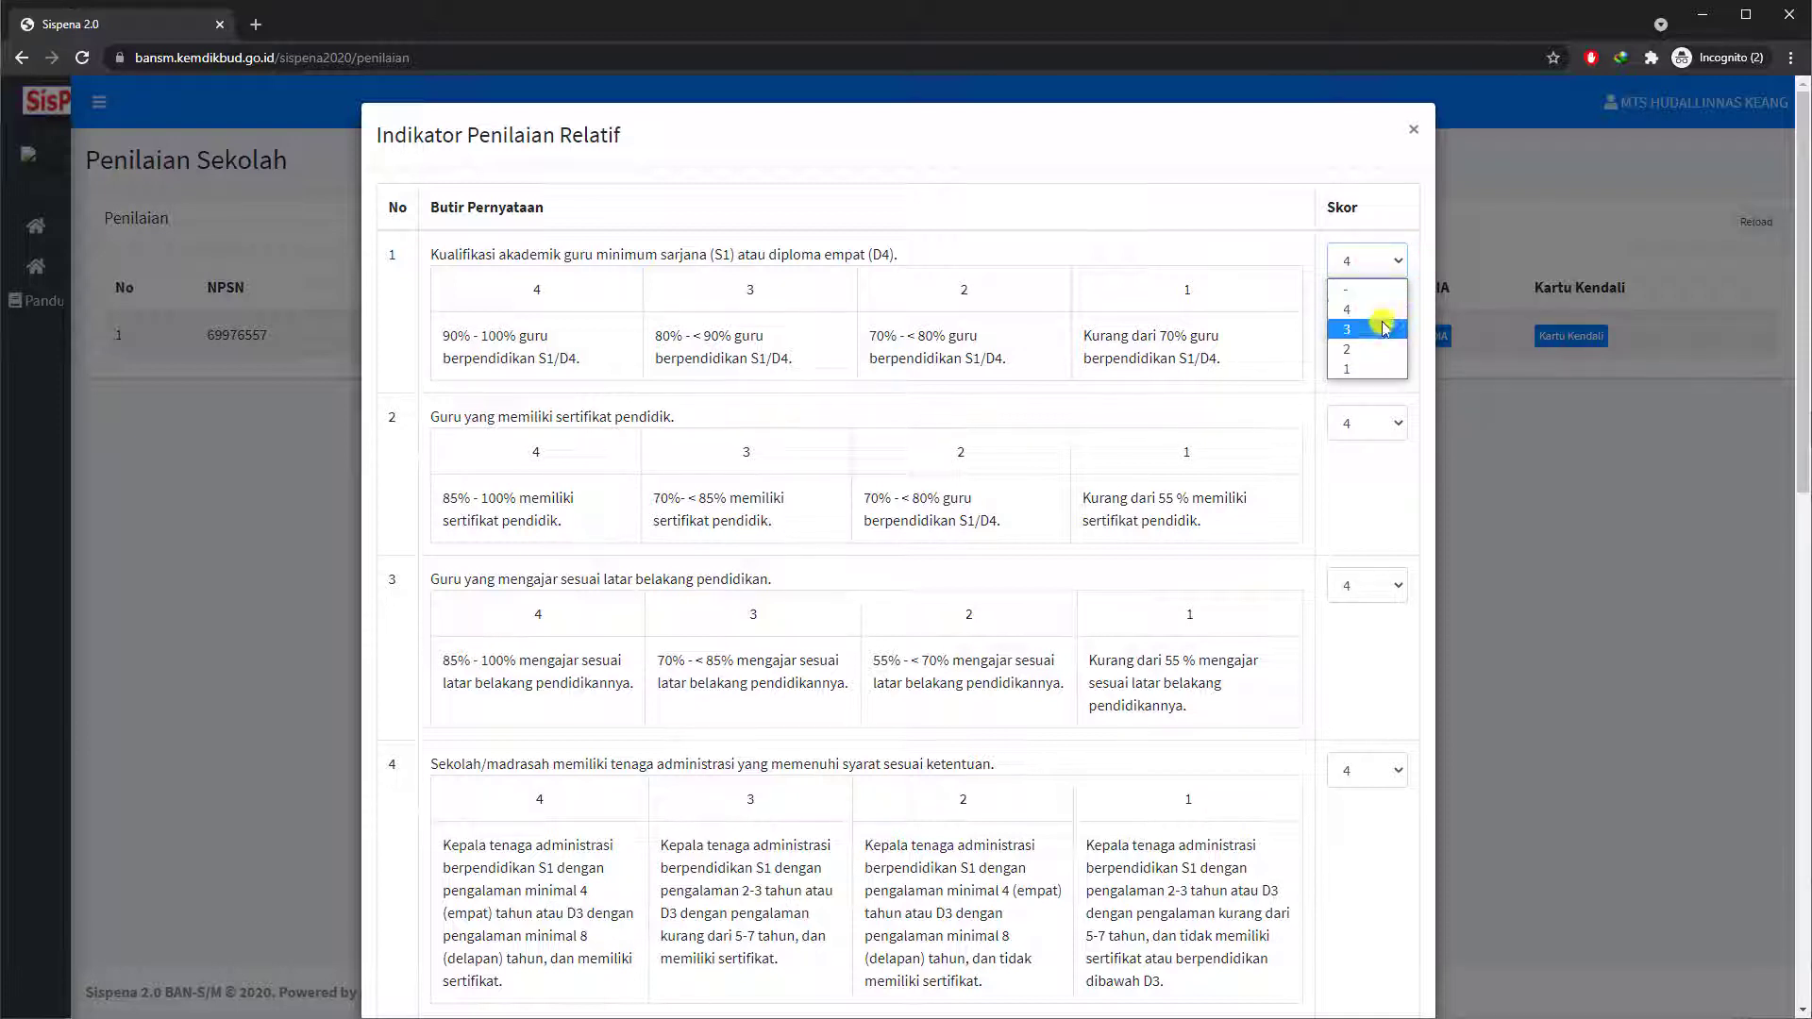
click(1318, 392)
click(1380, 261)
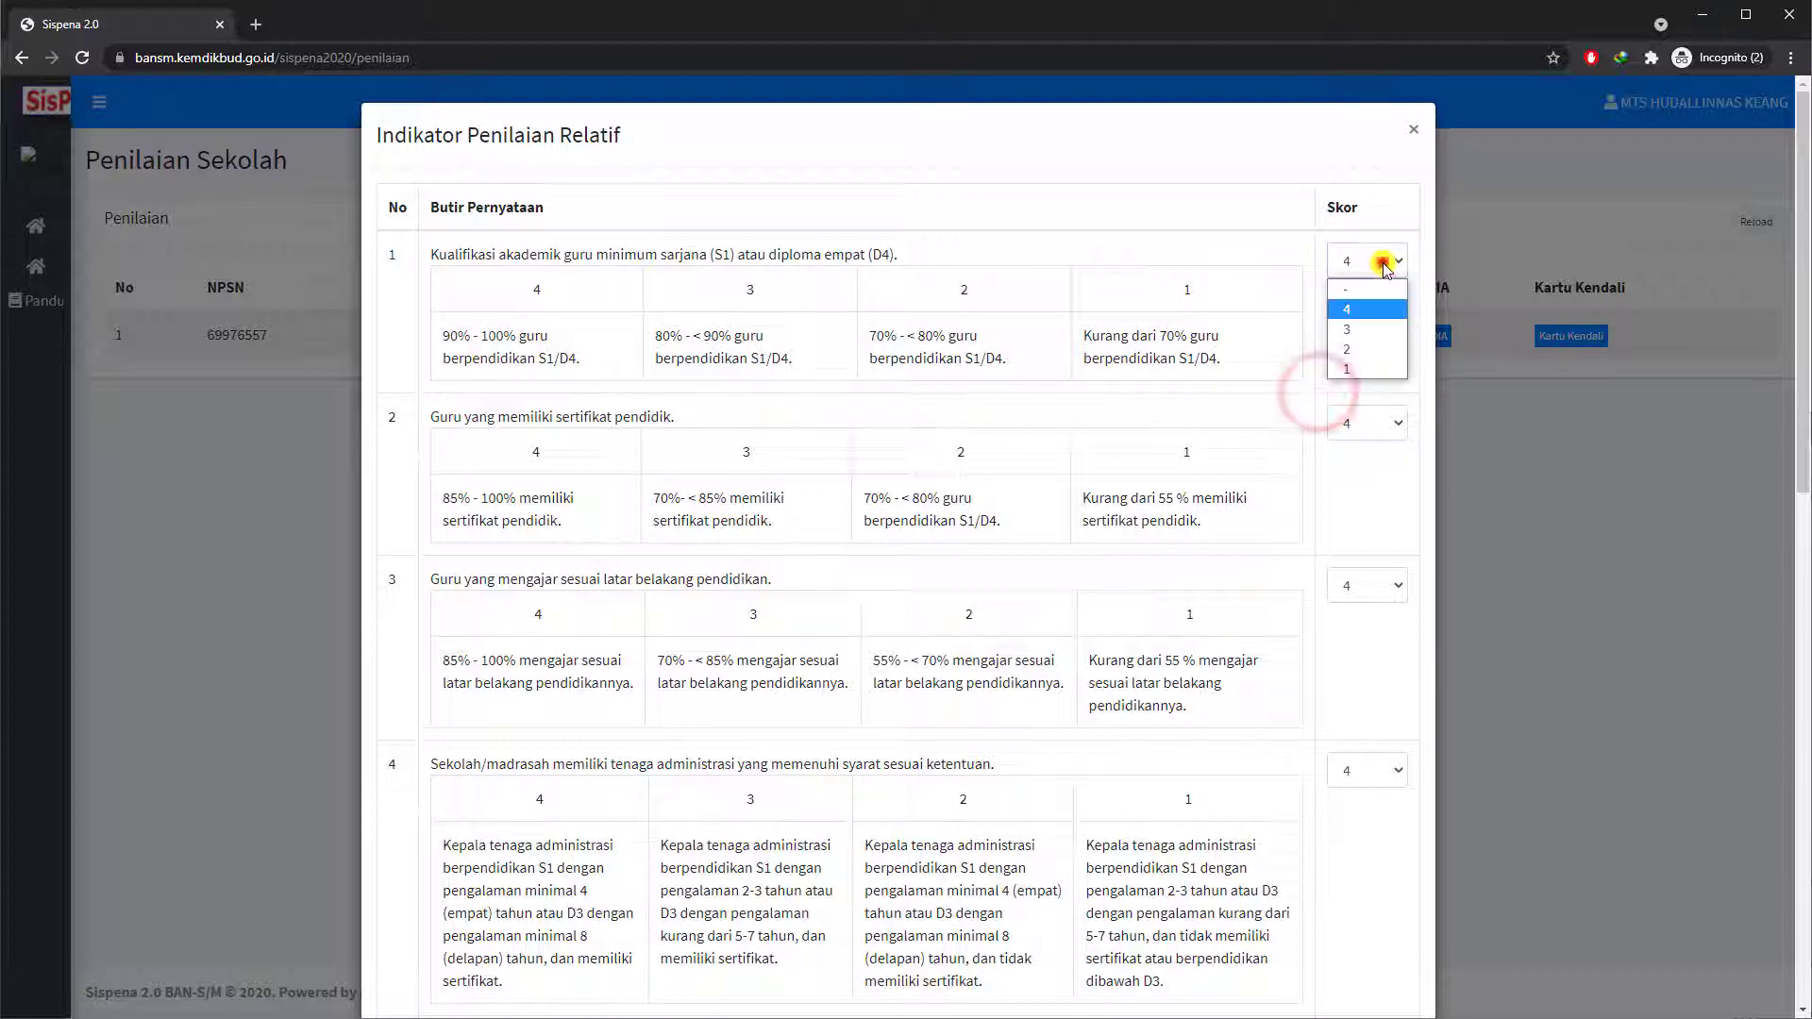
click(1386, 332)
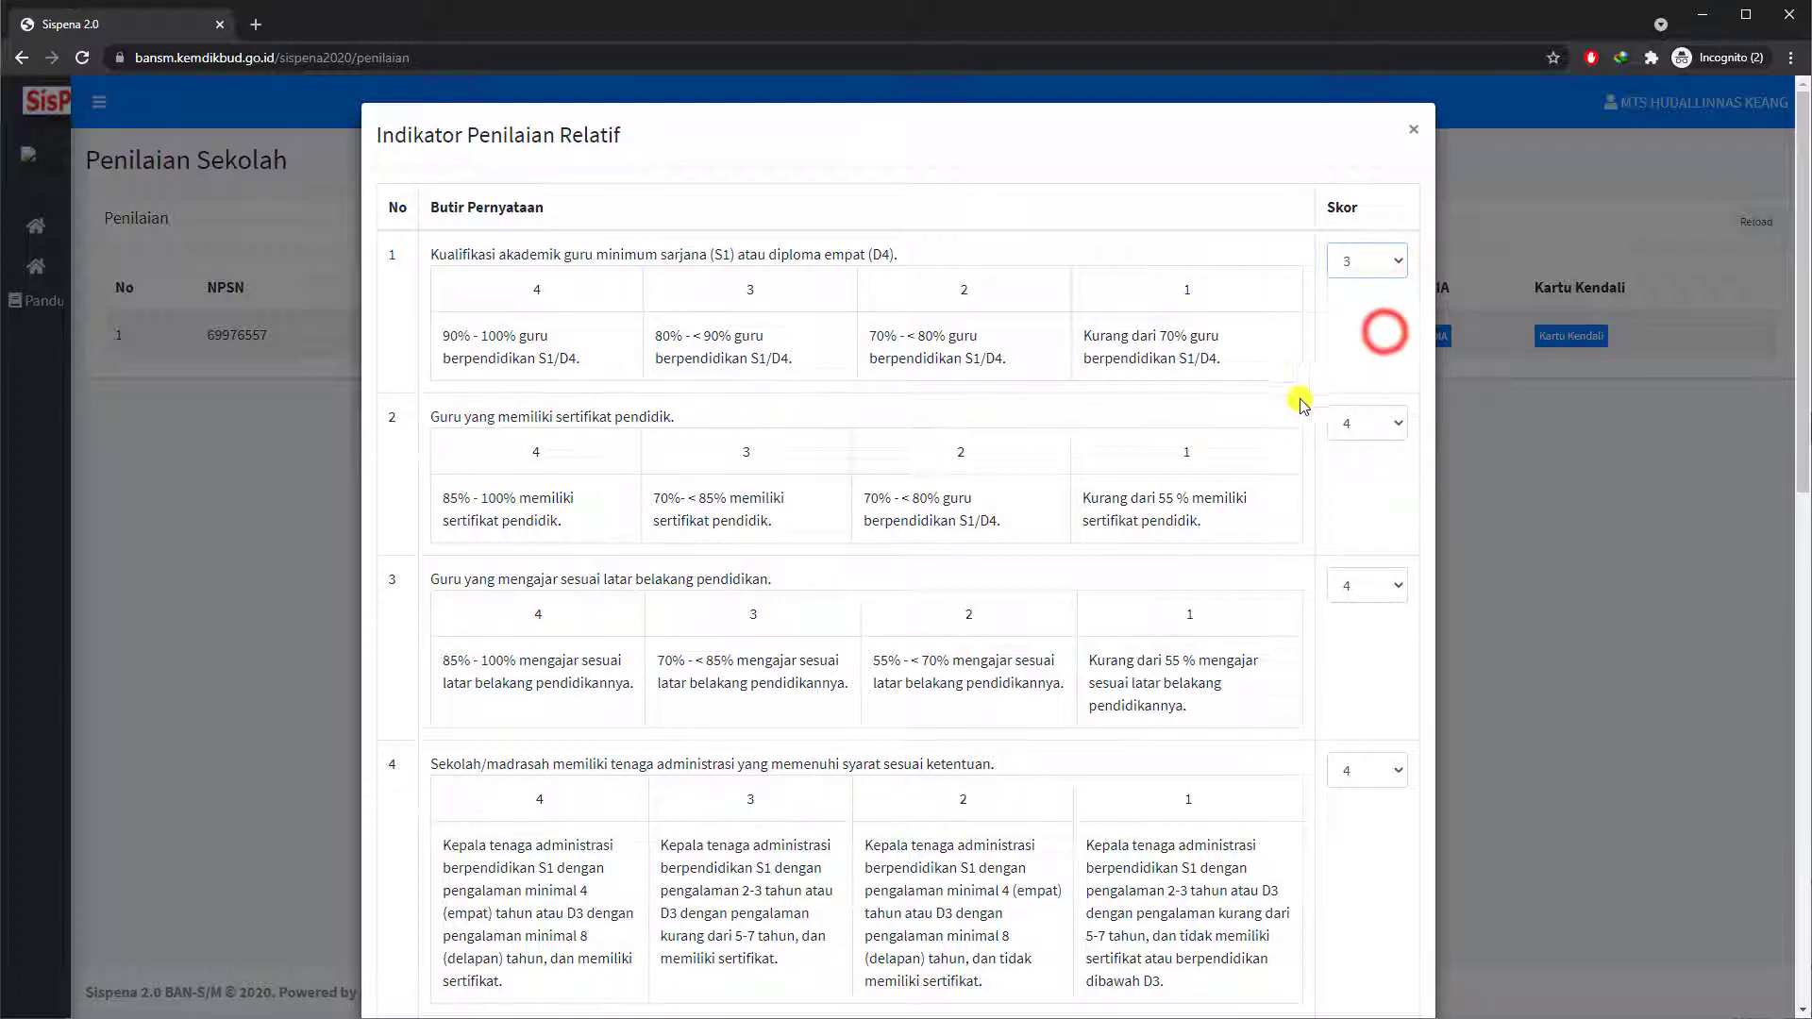
scroll(1306, 415, down, 8)
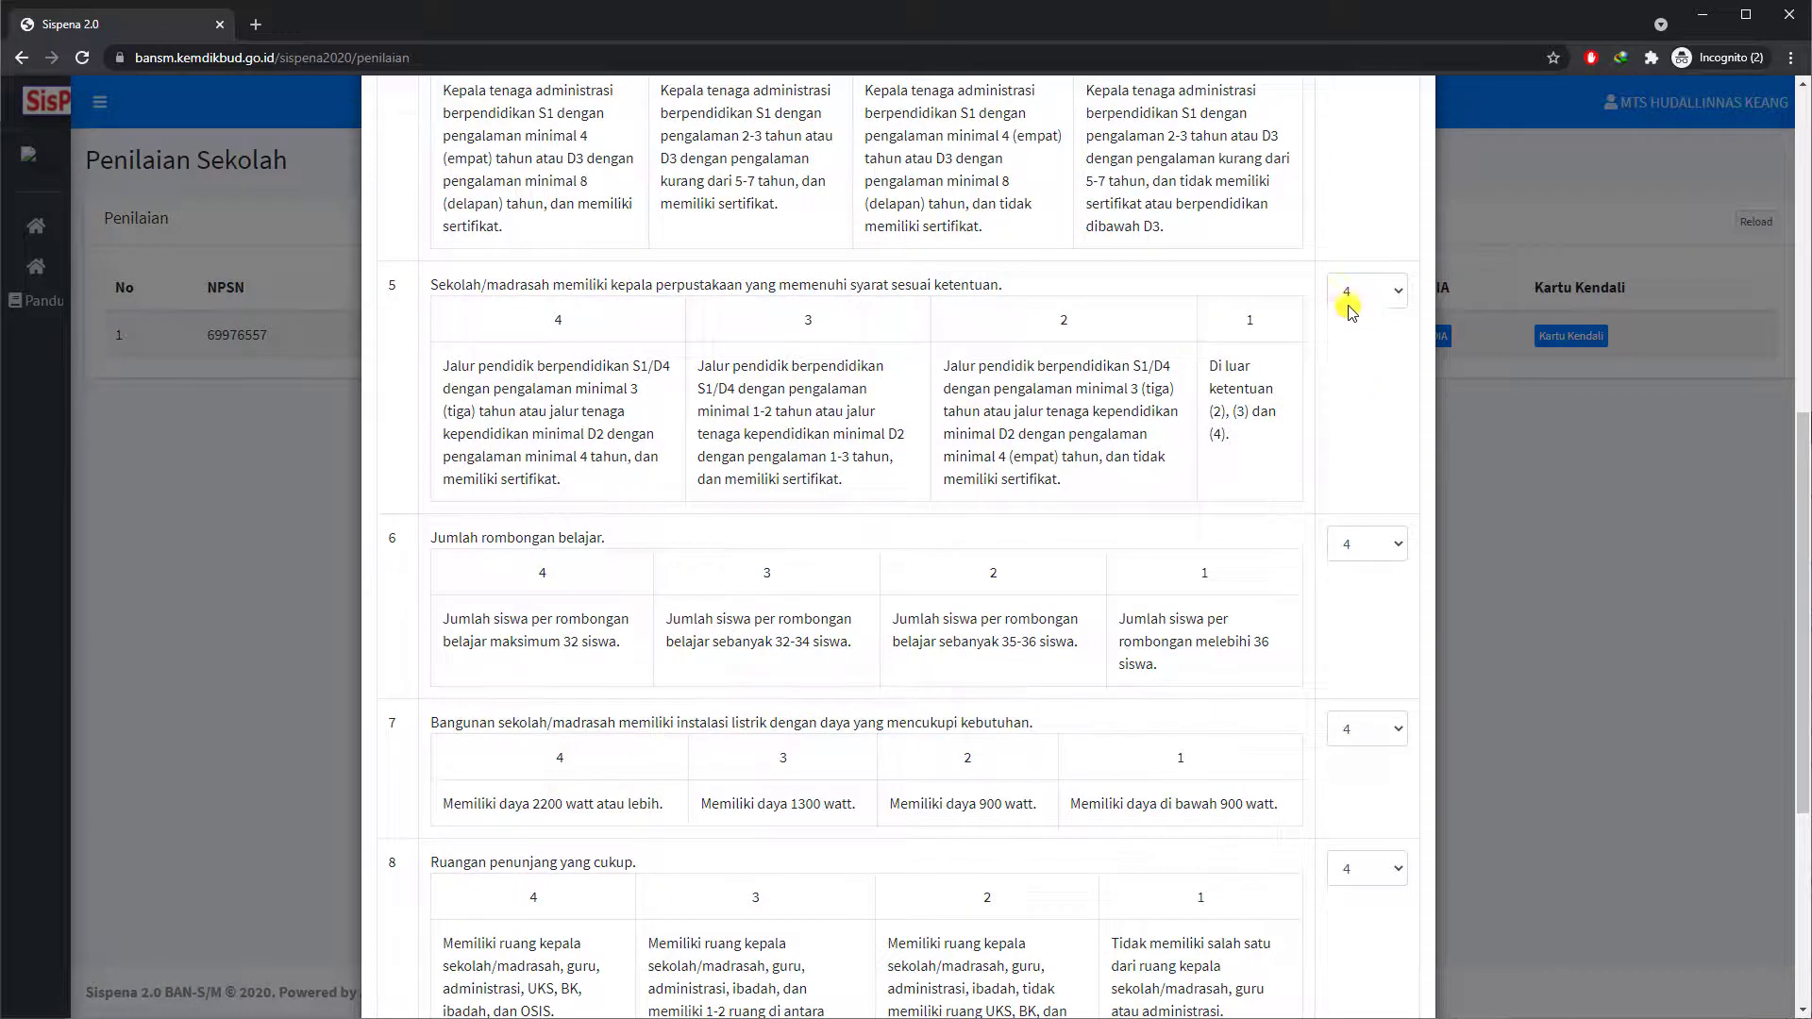
scroll(1340, 642, down, 3)
scroll(1341, 643, down, 2)
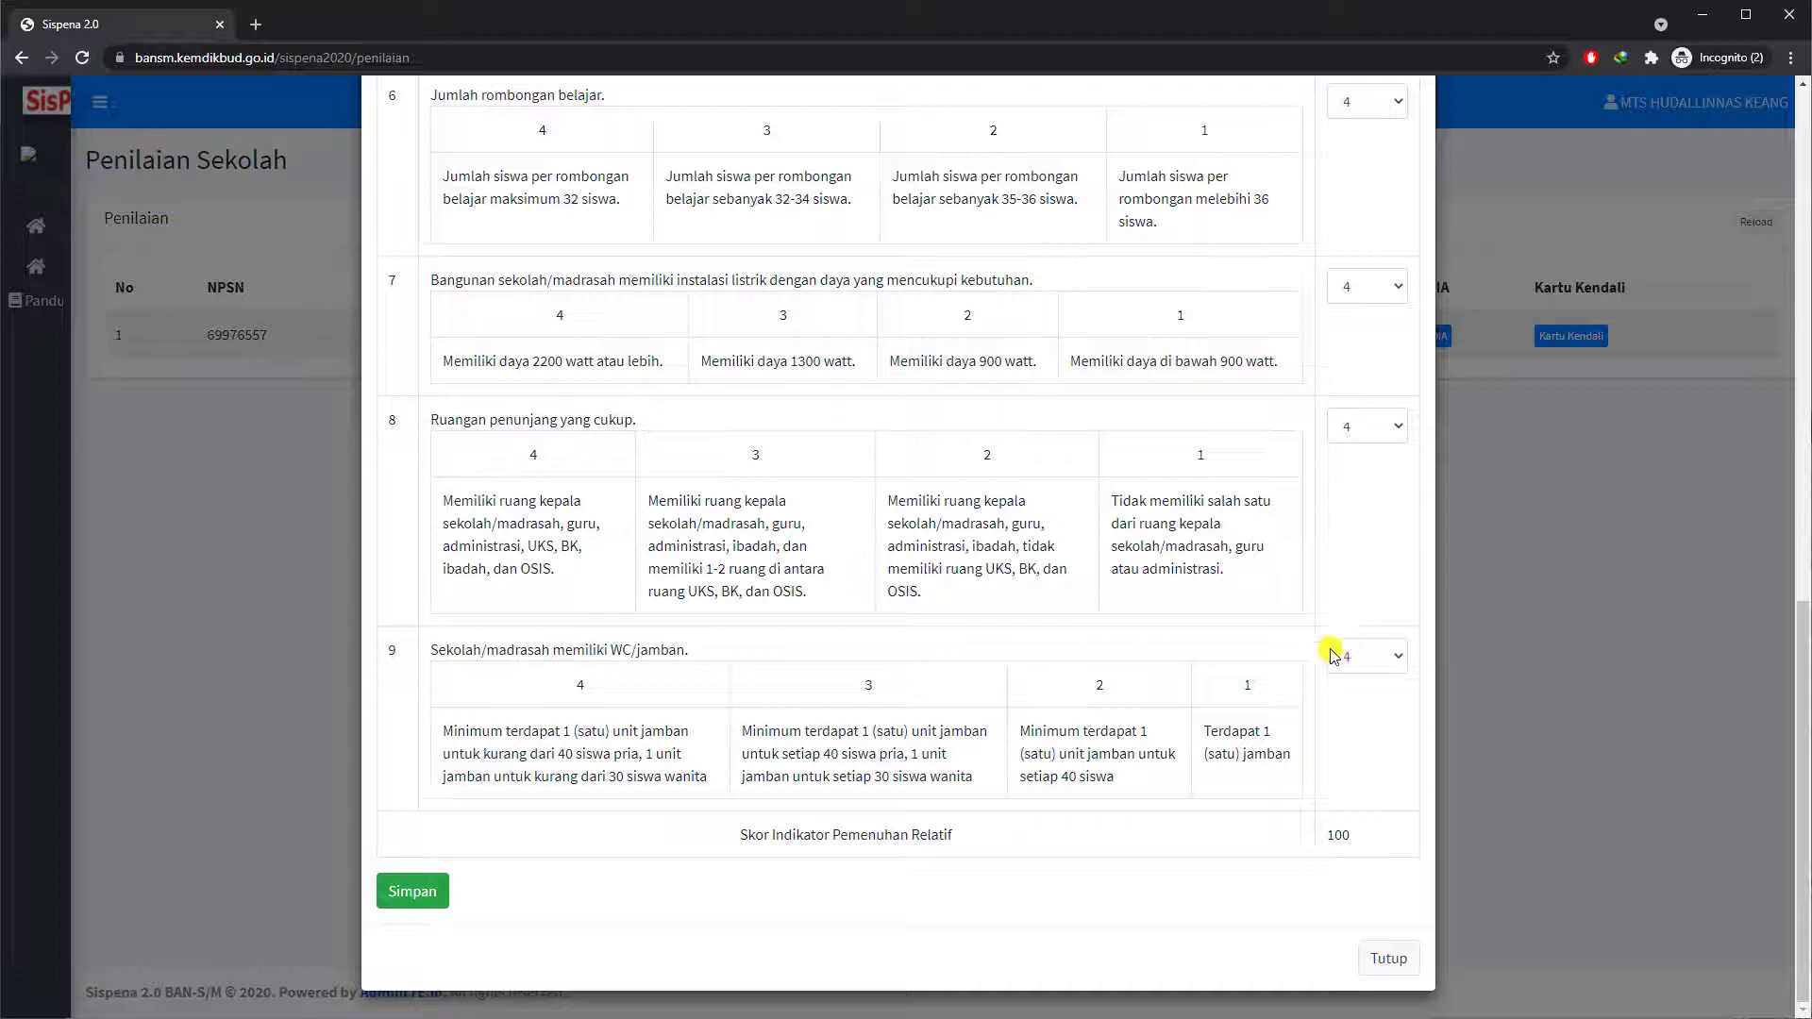
click(426, 897)
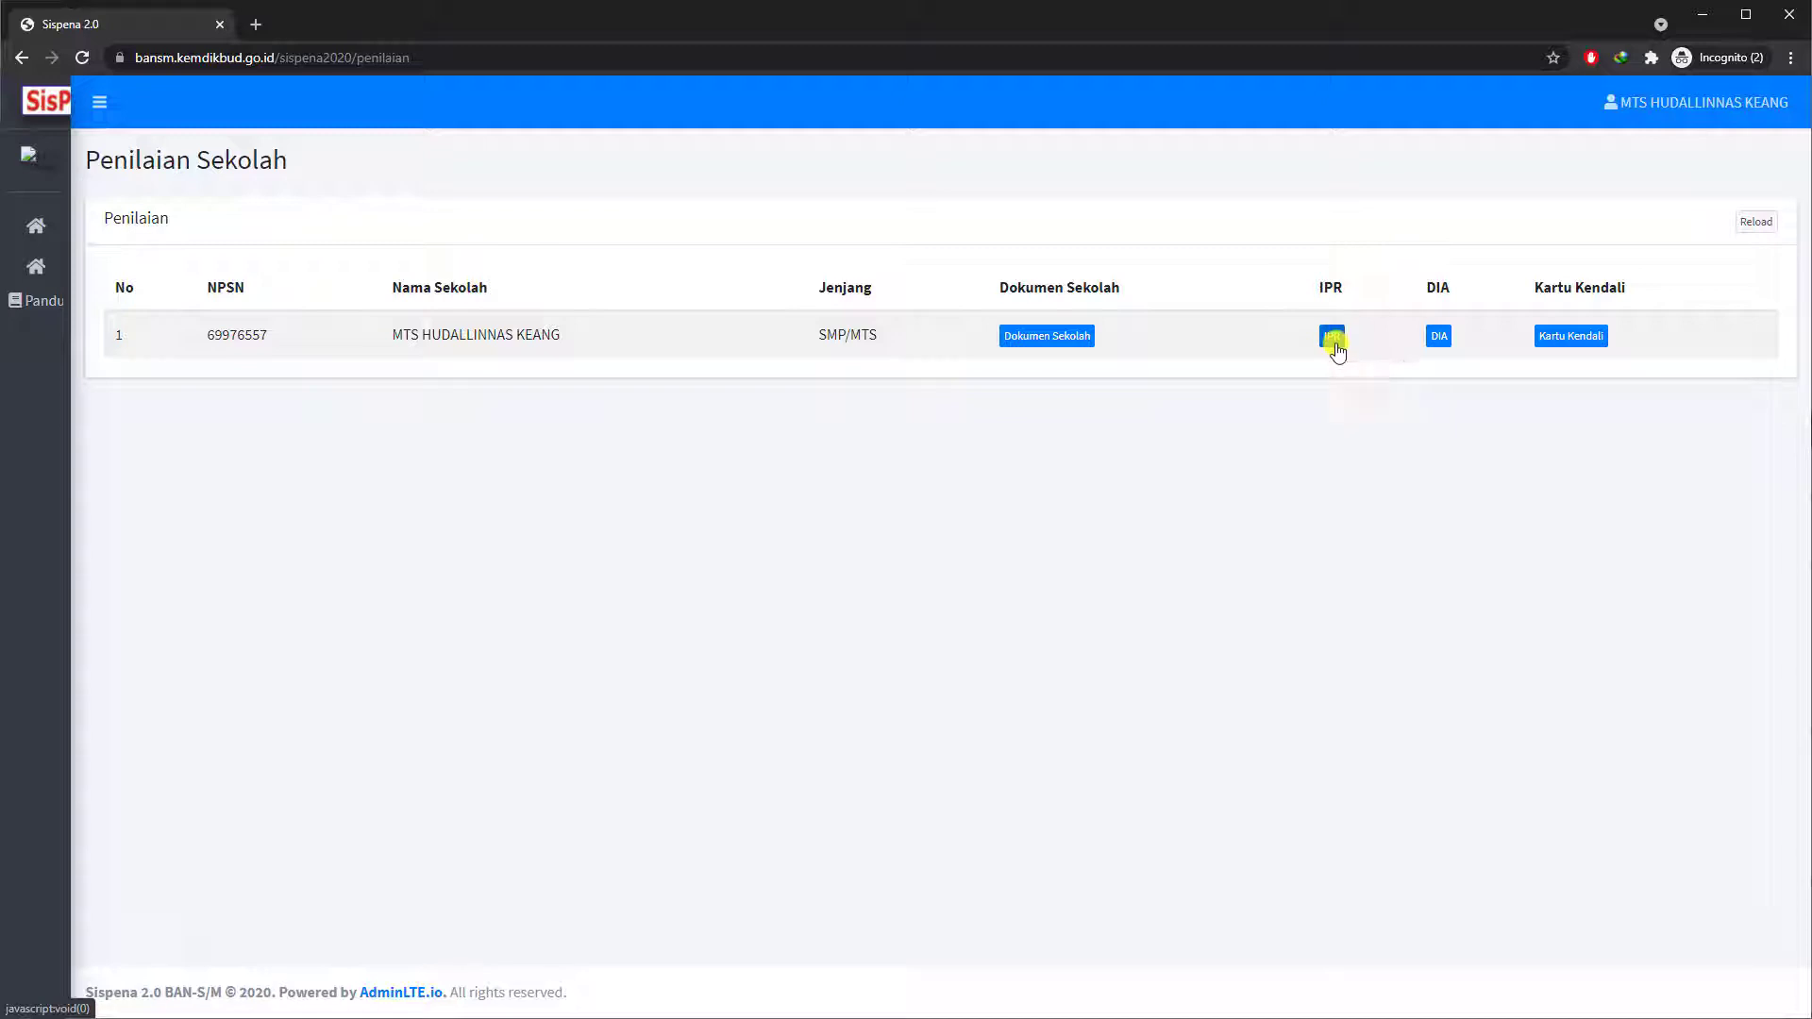
Reopen the IPR form to check the Skor Indikator Pemenuhan Relatif and indicator 1's saved score, and close it
click(1334, 339)
scroll(1278, 558, down, 13)
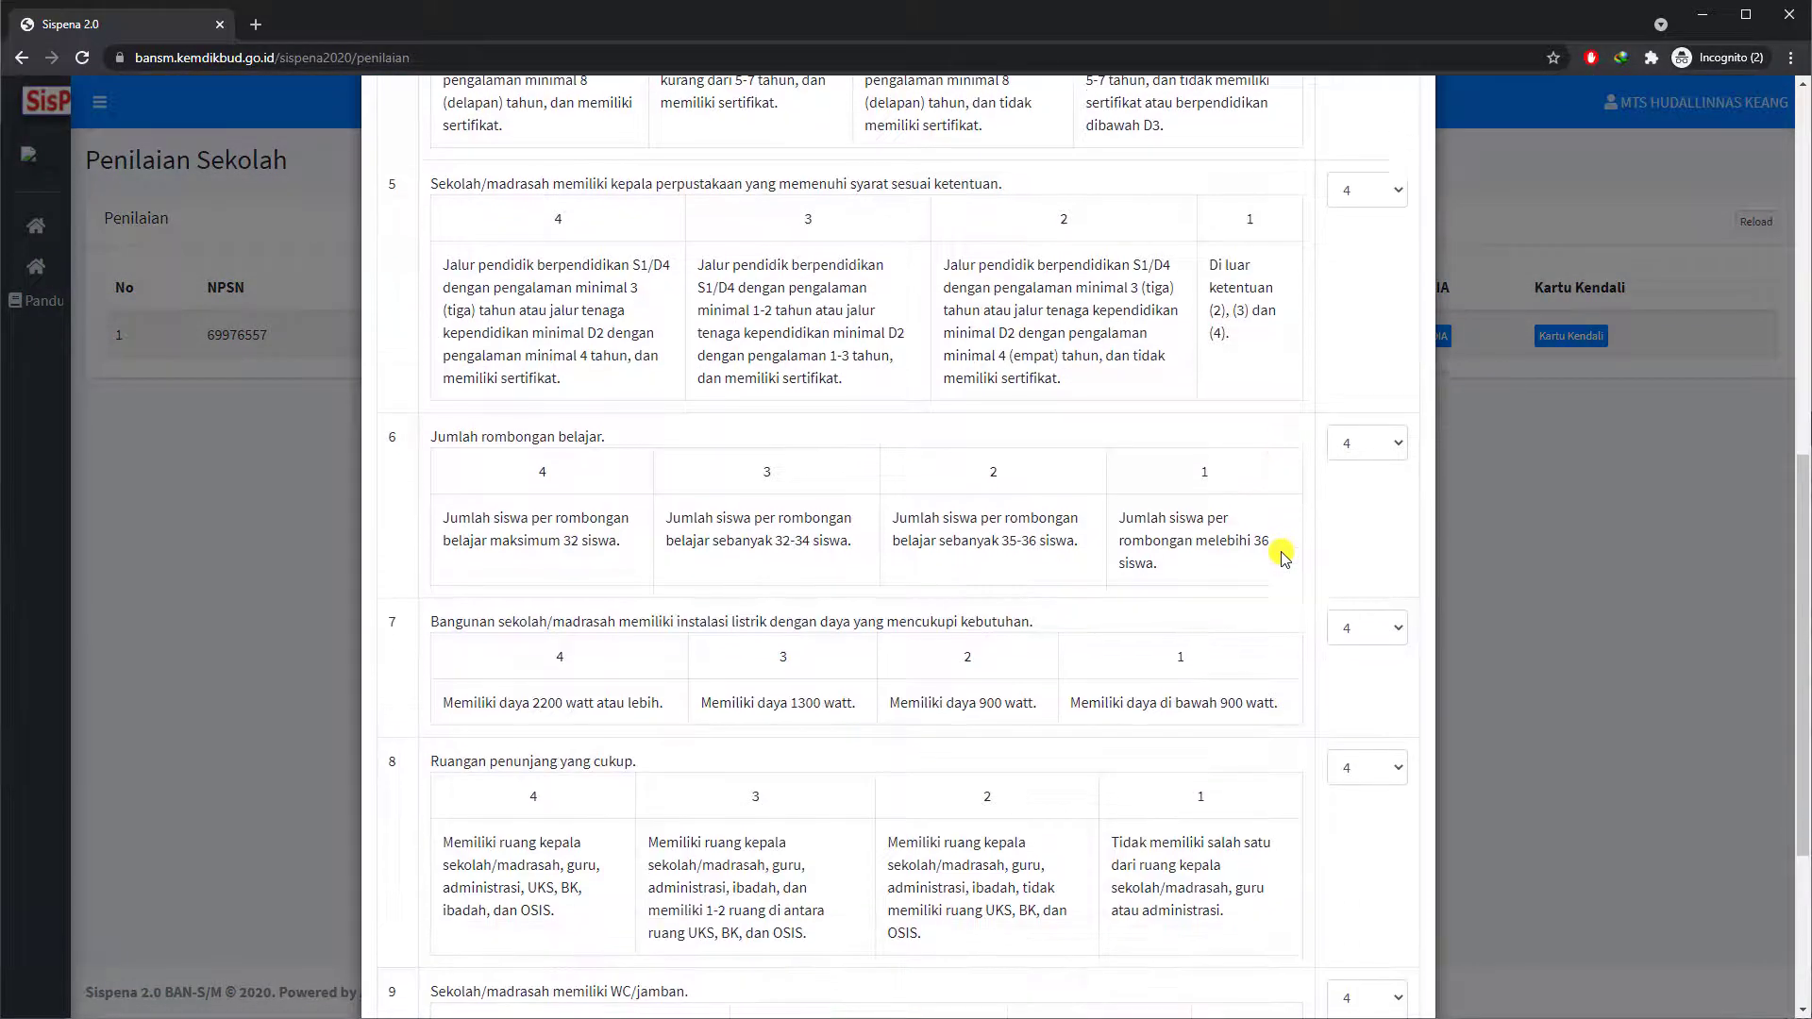
click(1334, 836)
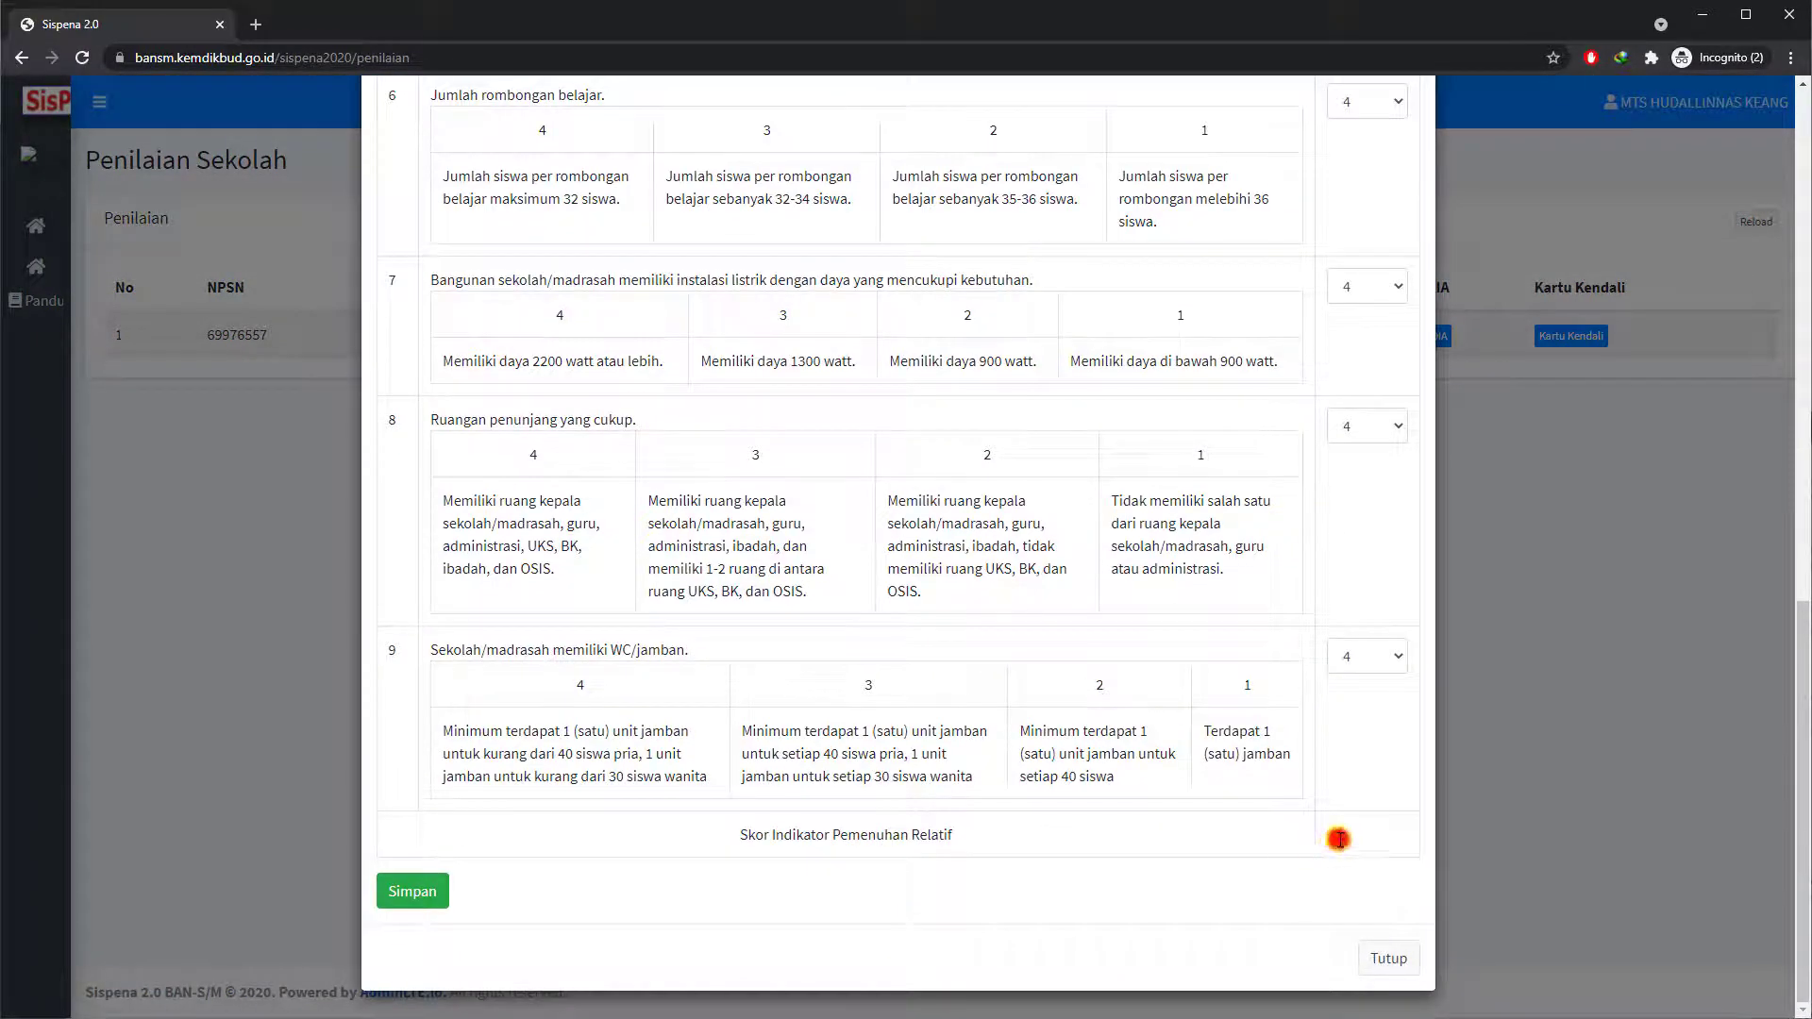
click(1328, 831)
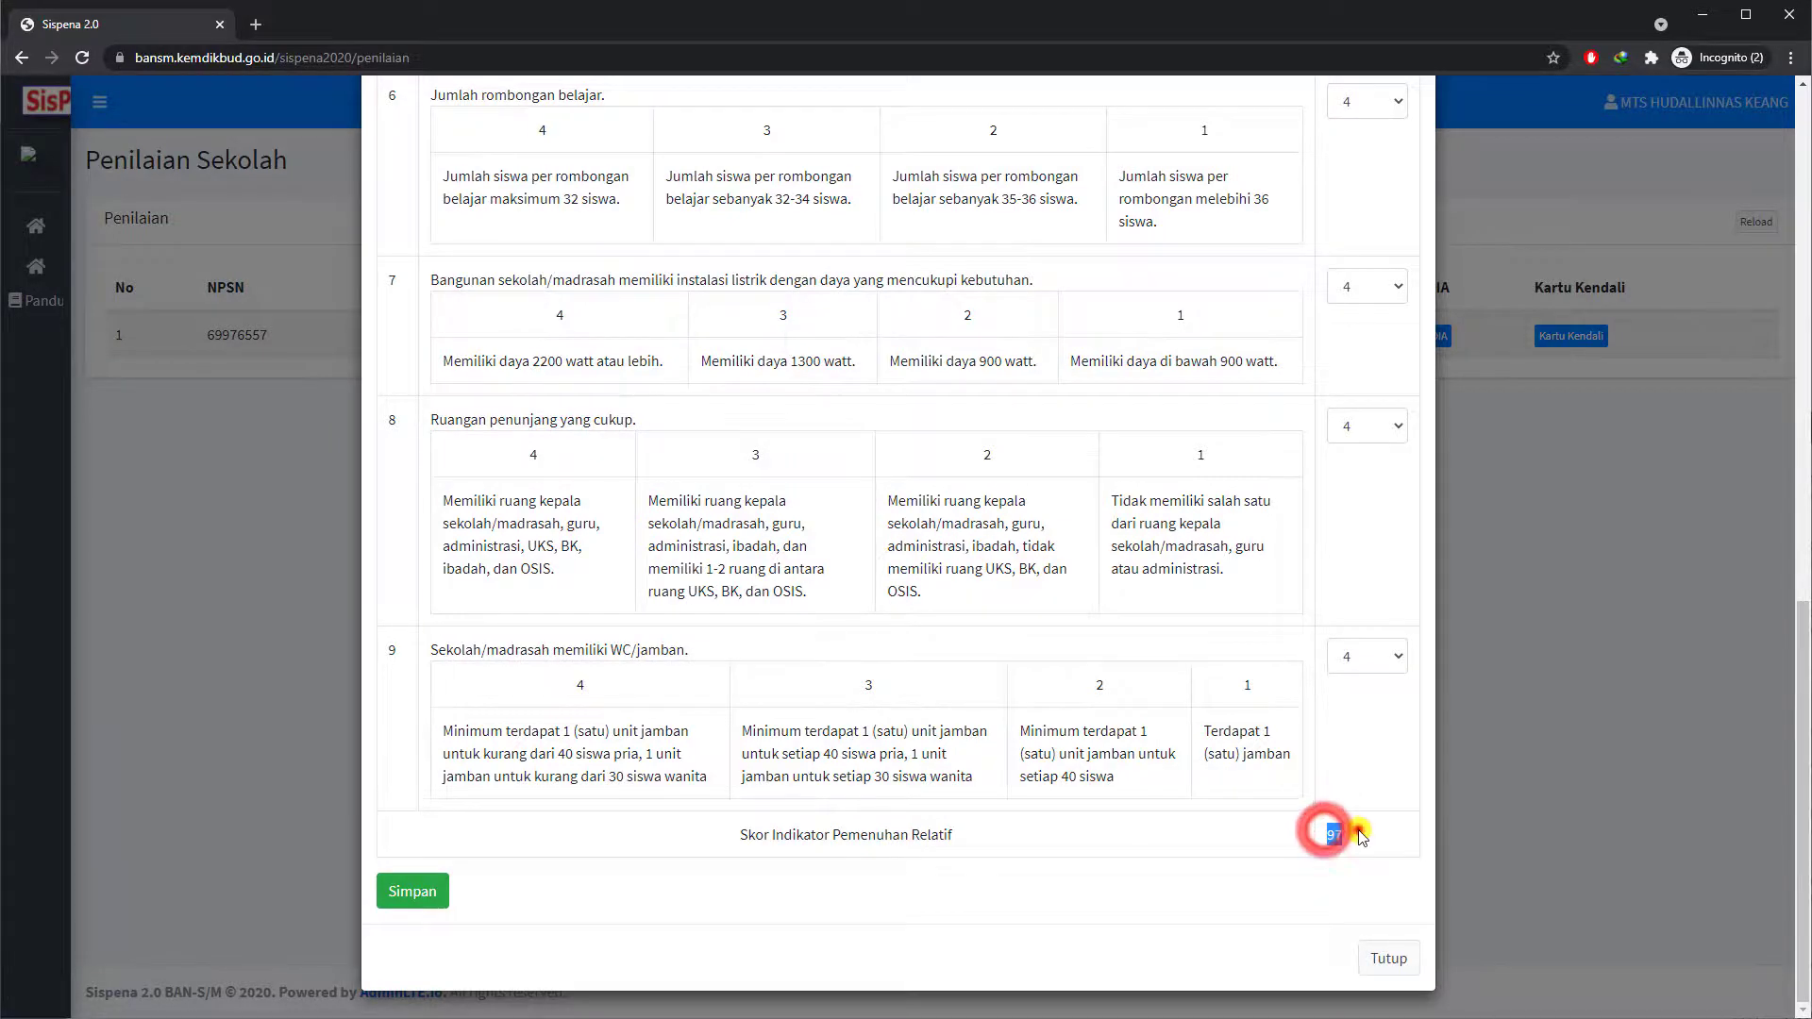
scroll(1324, 815, up, 6)
scroll(1323, 812, up, 6)
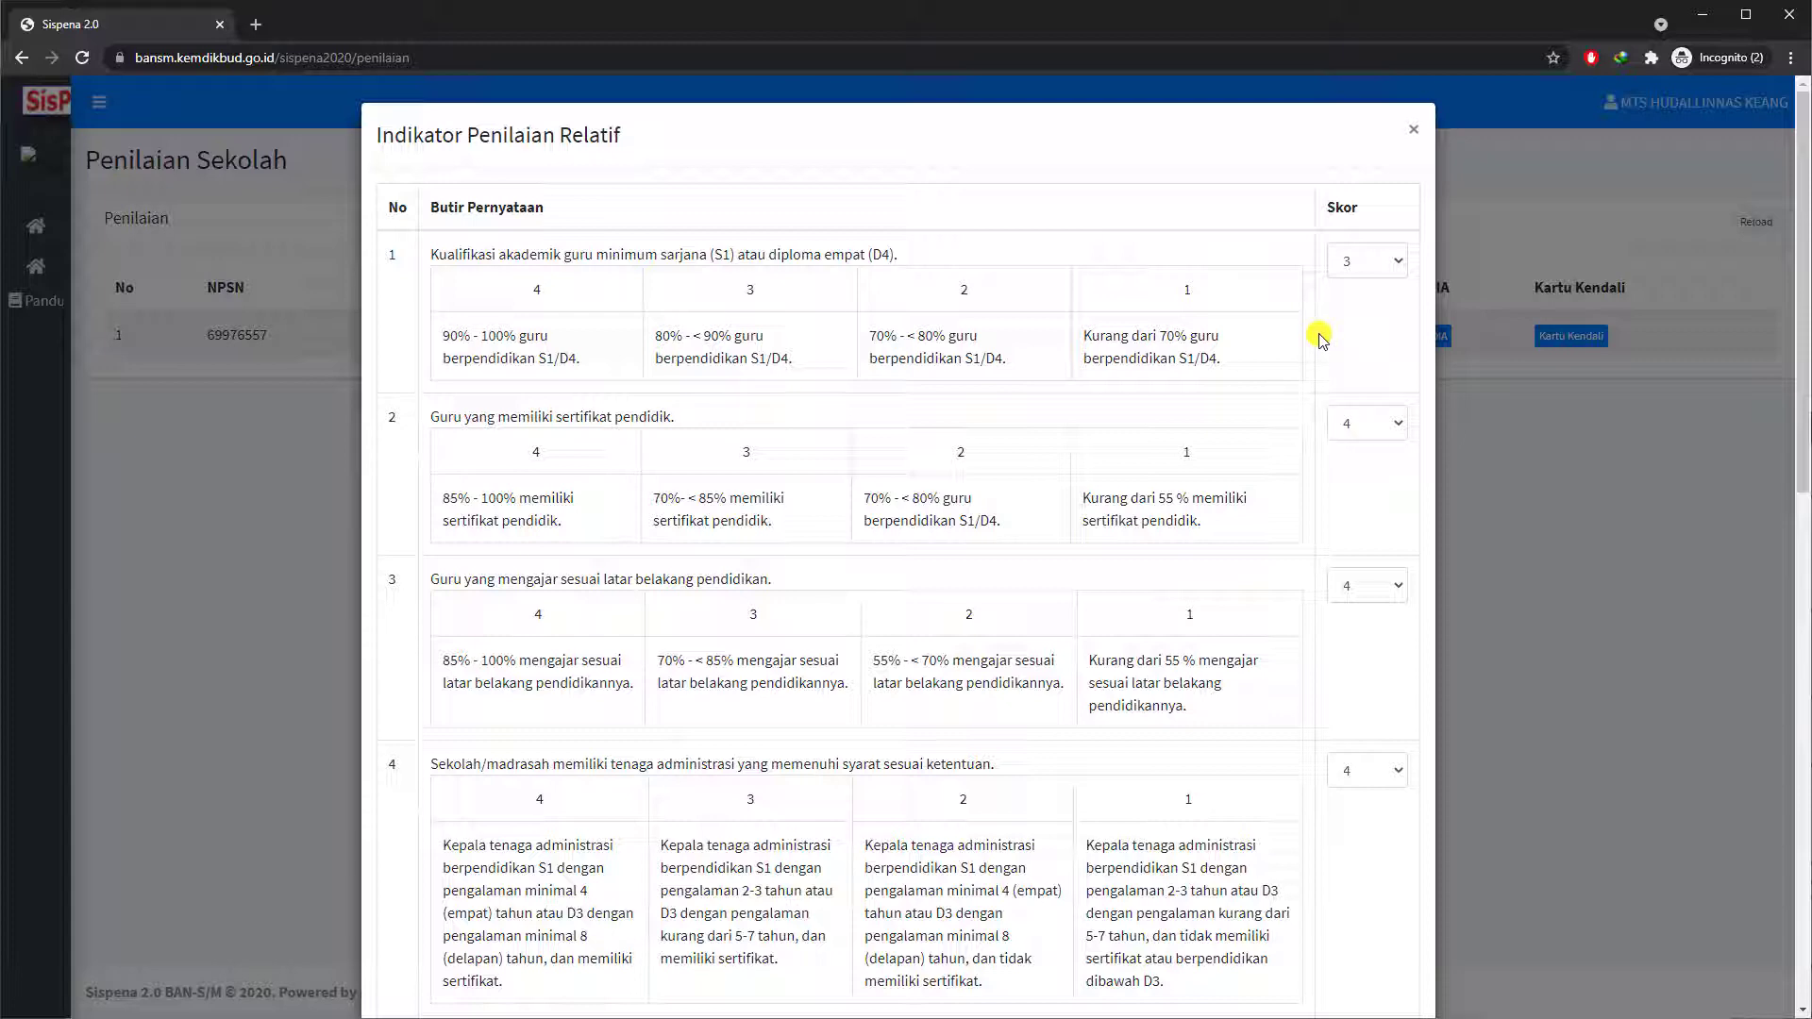
click(1536, 462)
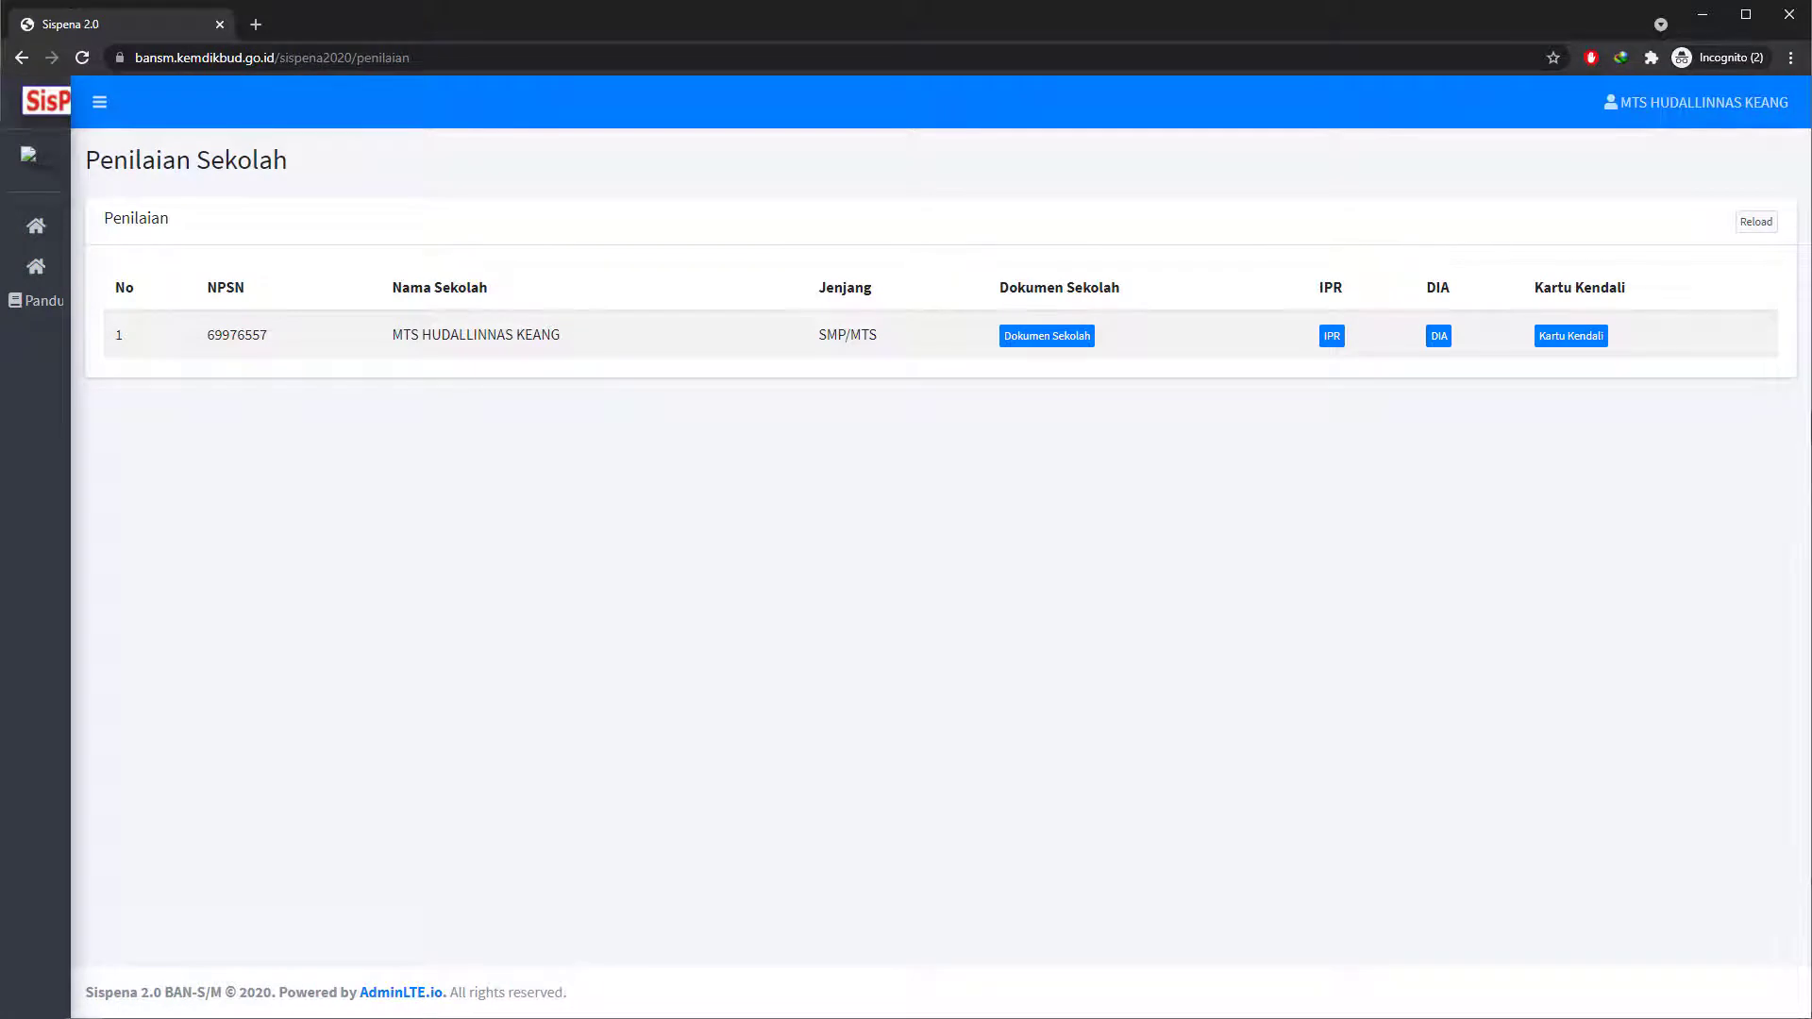
Open the school's DIA assessment and display butir number 1 on students' disciplined behaviour
click(1407, 498)
click(1439, 337)
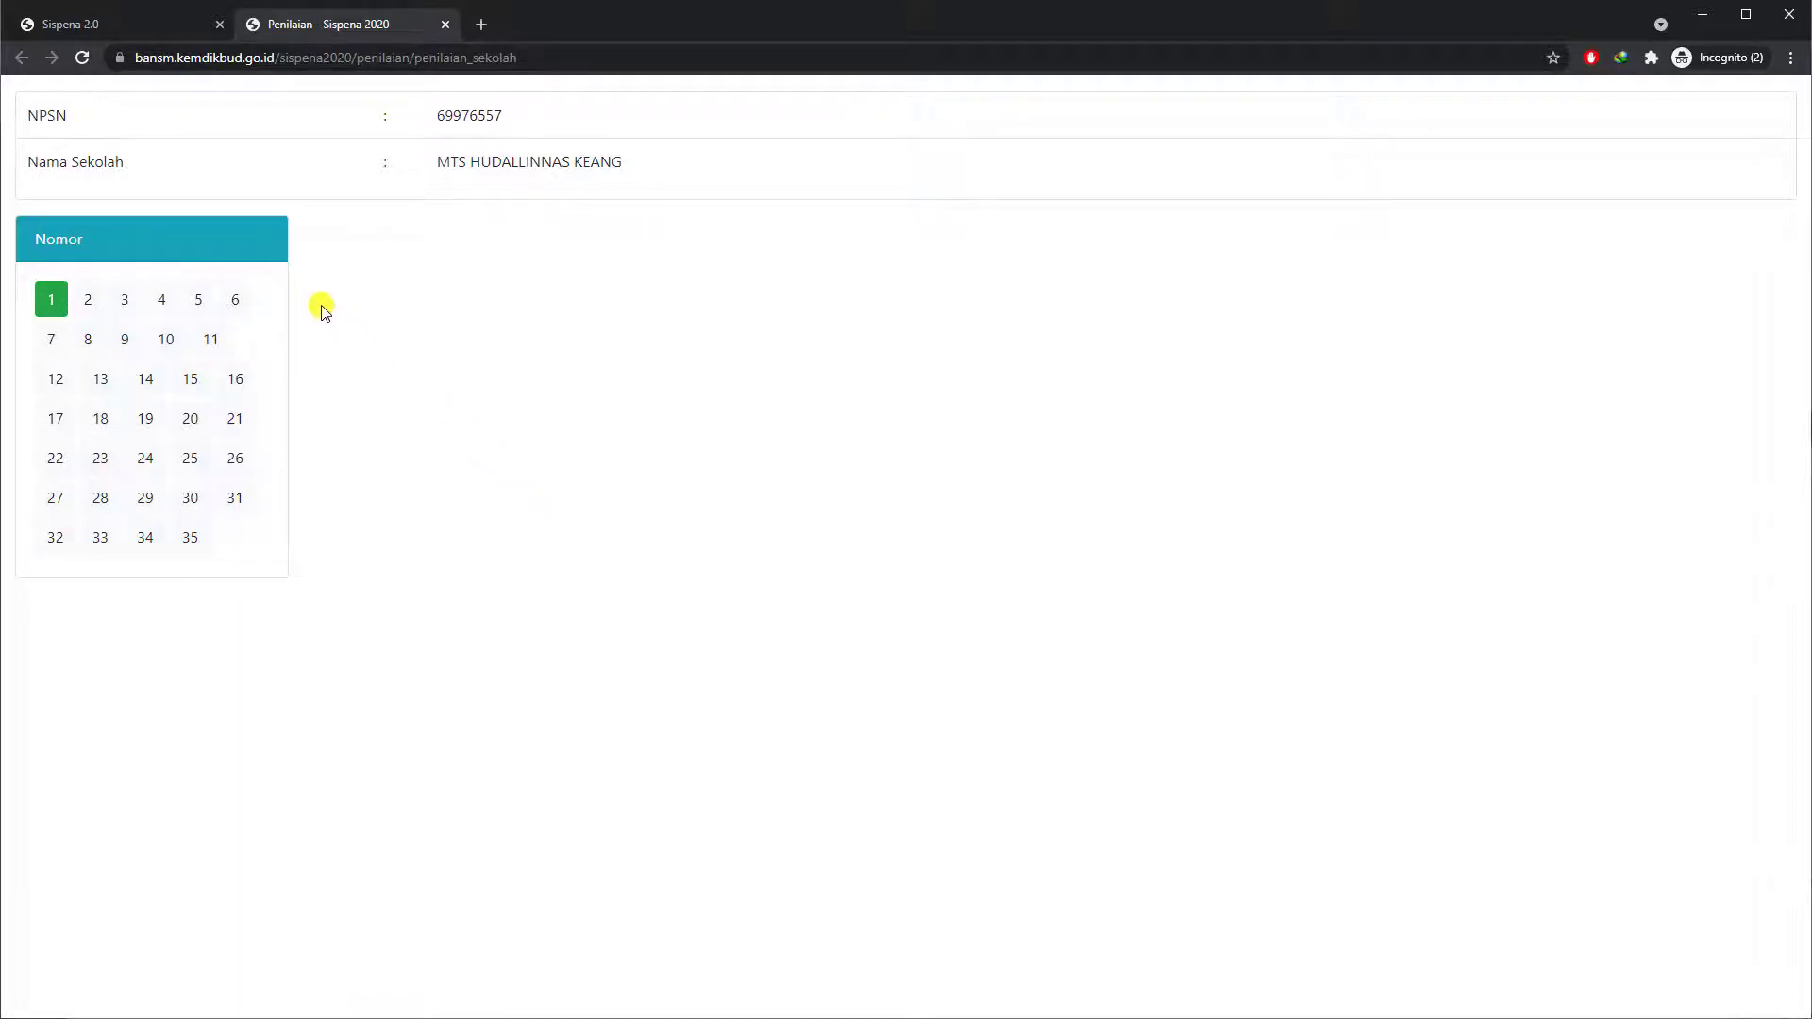
click(53, 306)
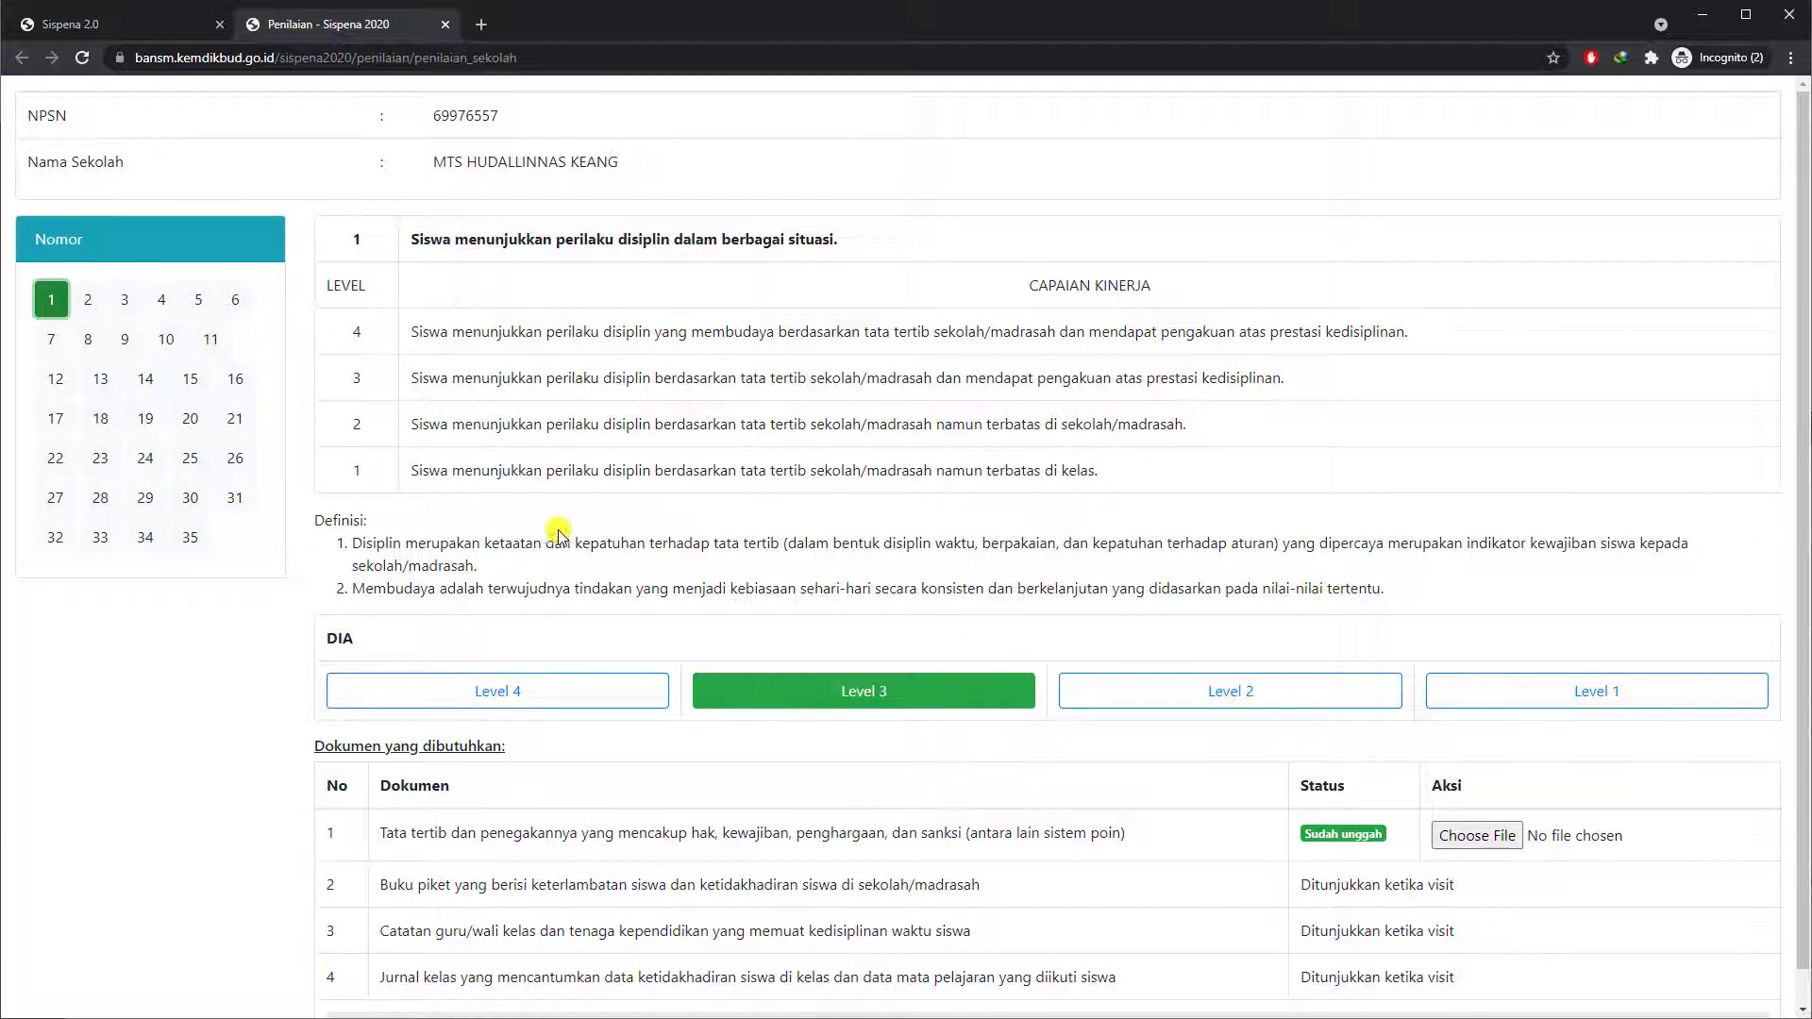
Examine butir 1's performance levels, definitions, DIA level choices and required documents
scroll(1104, 514, down, 1)
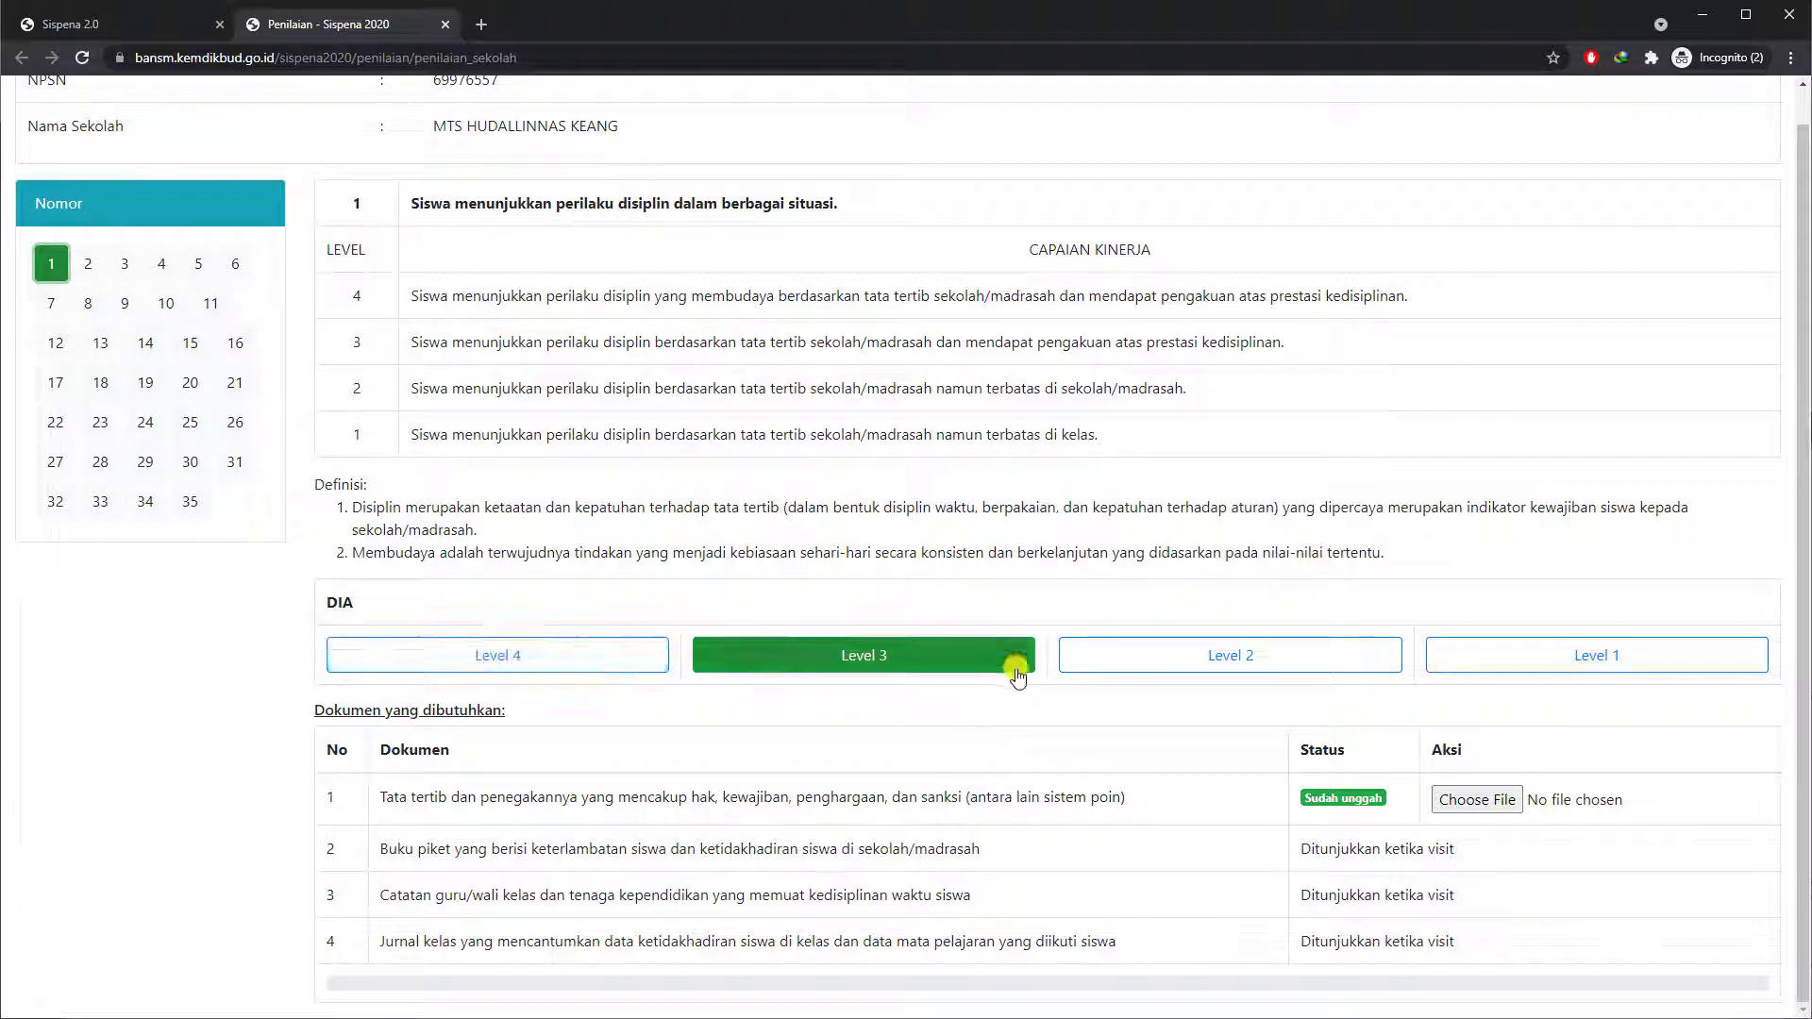
click(1231, 659)
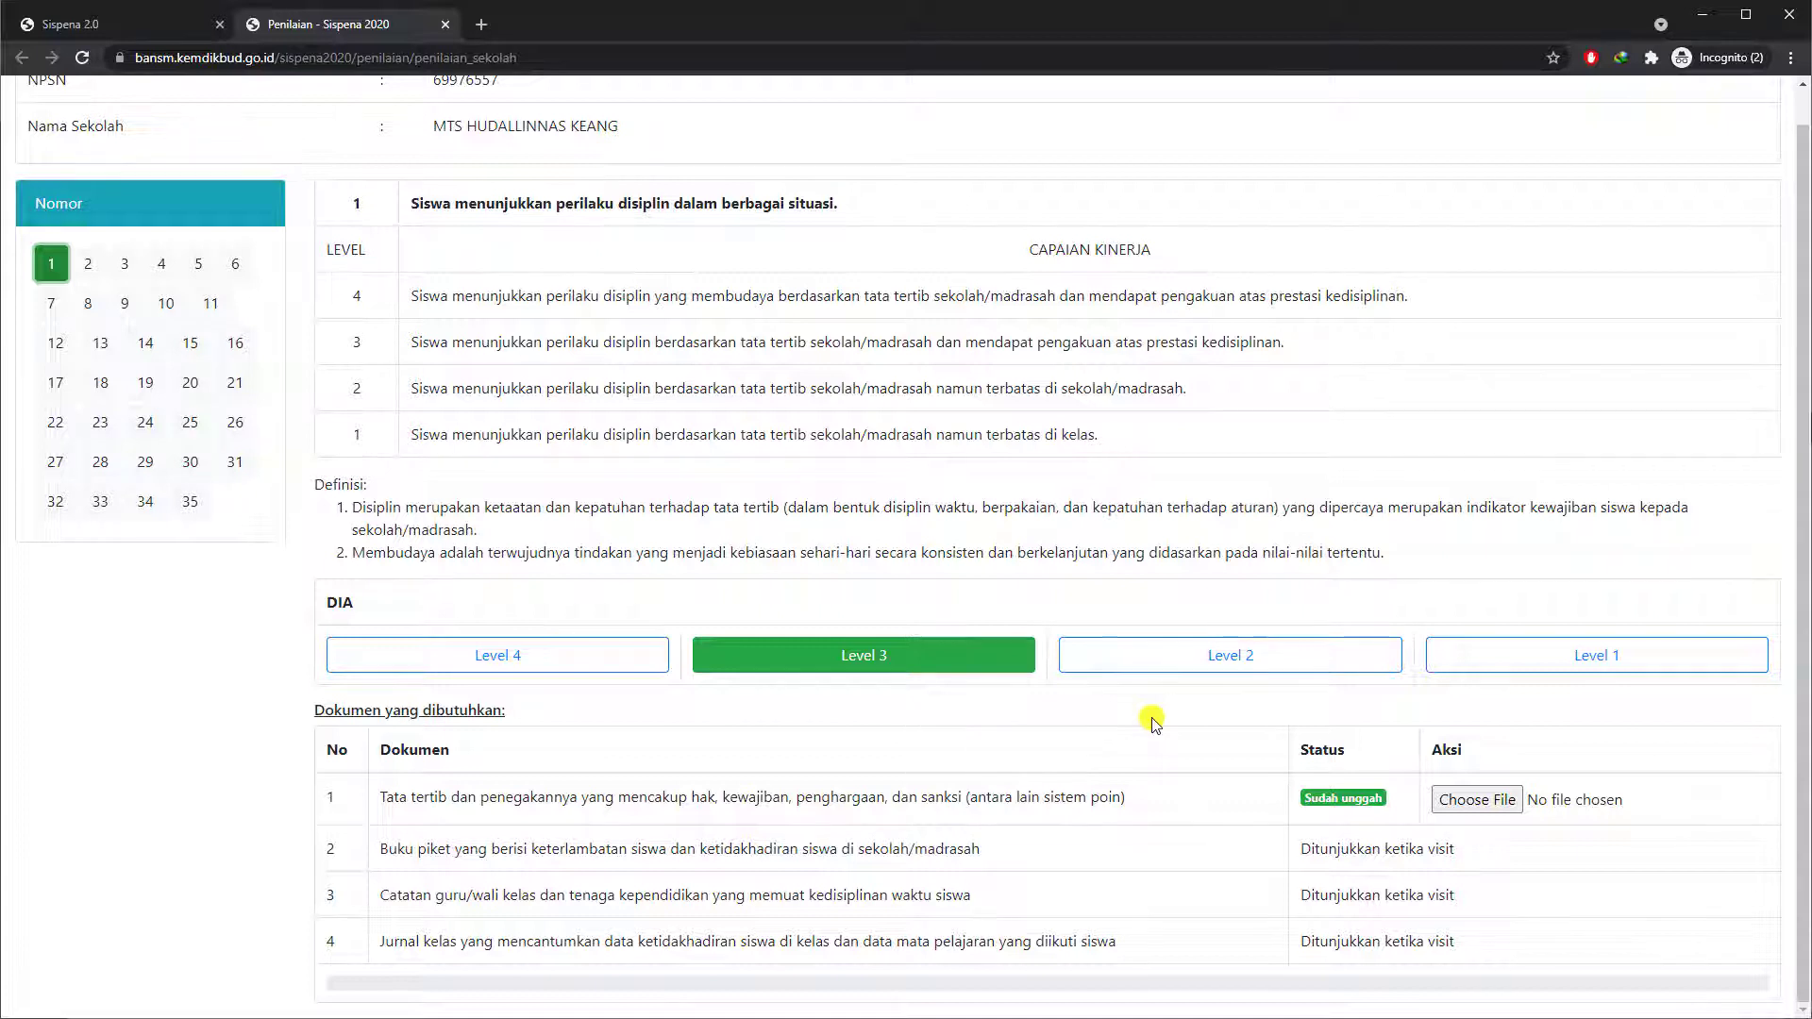
scroll(1155, 723, up, 1)
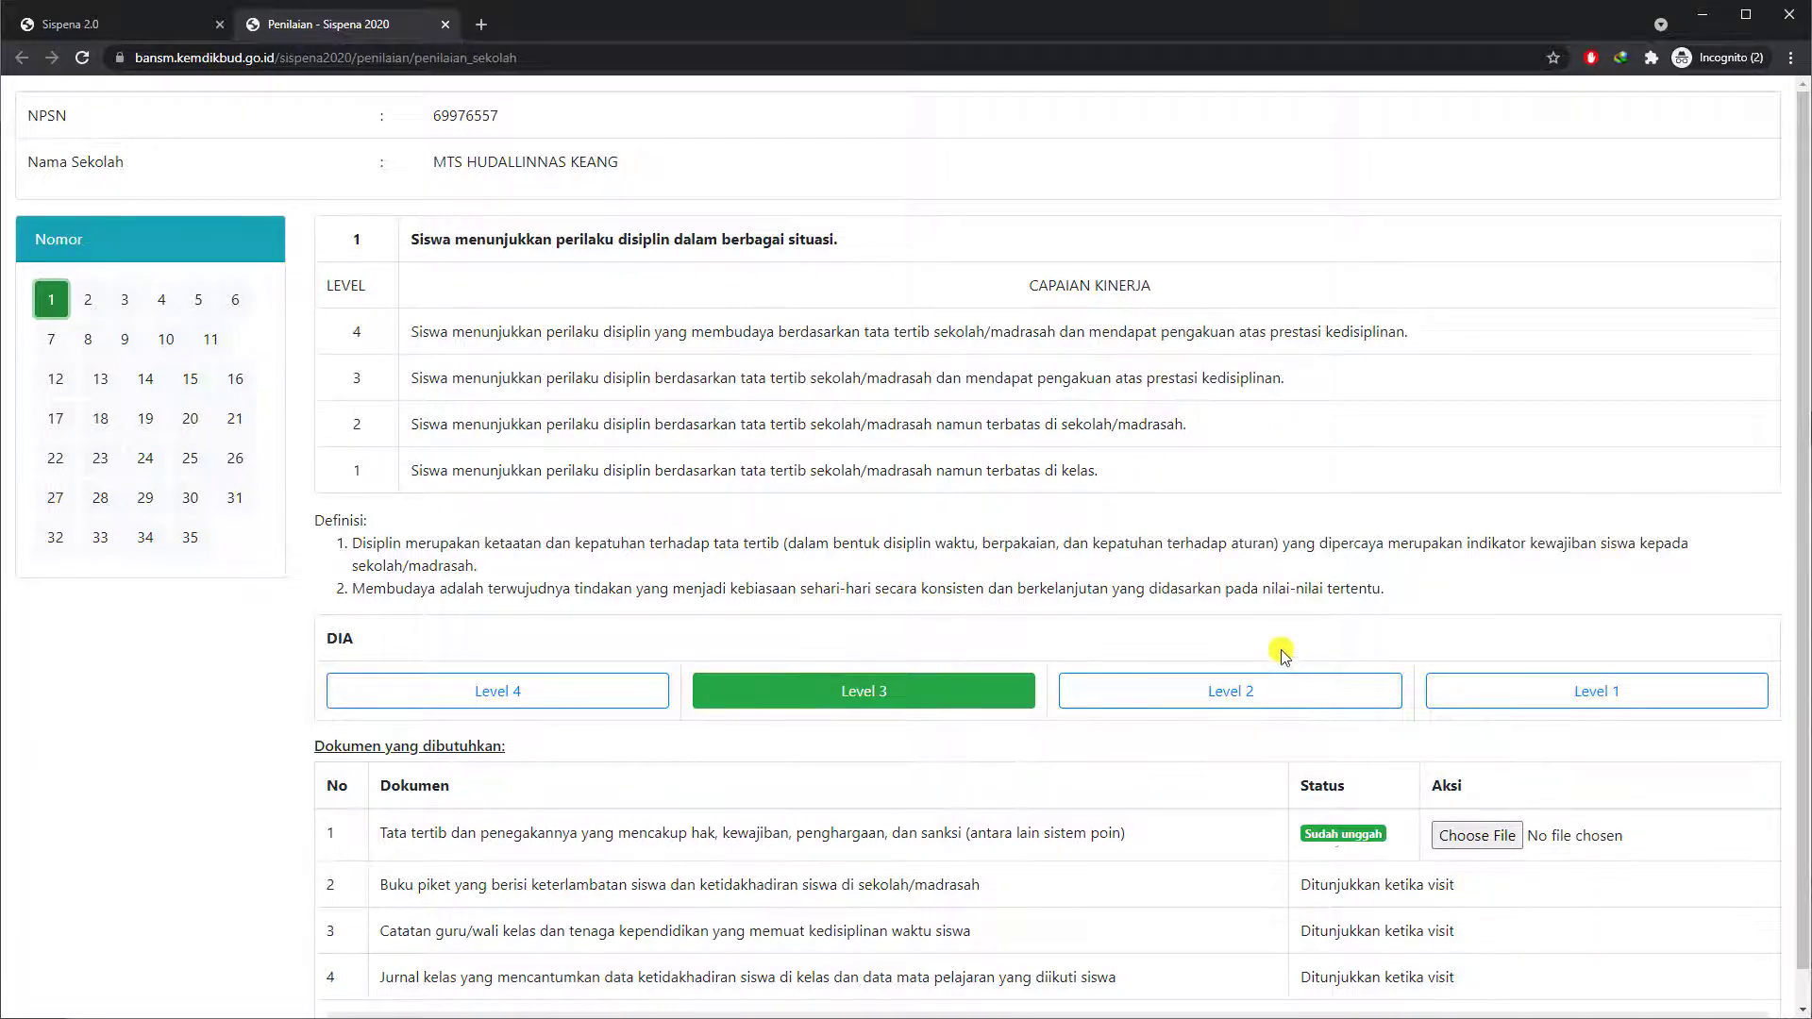
Upload contoh pdf.pdf for butir 1's first required document, Tata tertib dan penegakannya
scroll(1279, 660, down, 1)
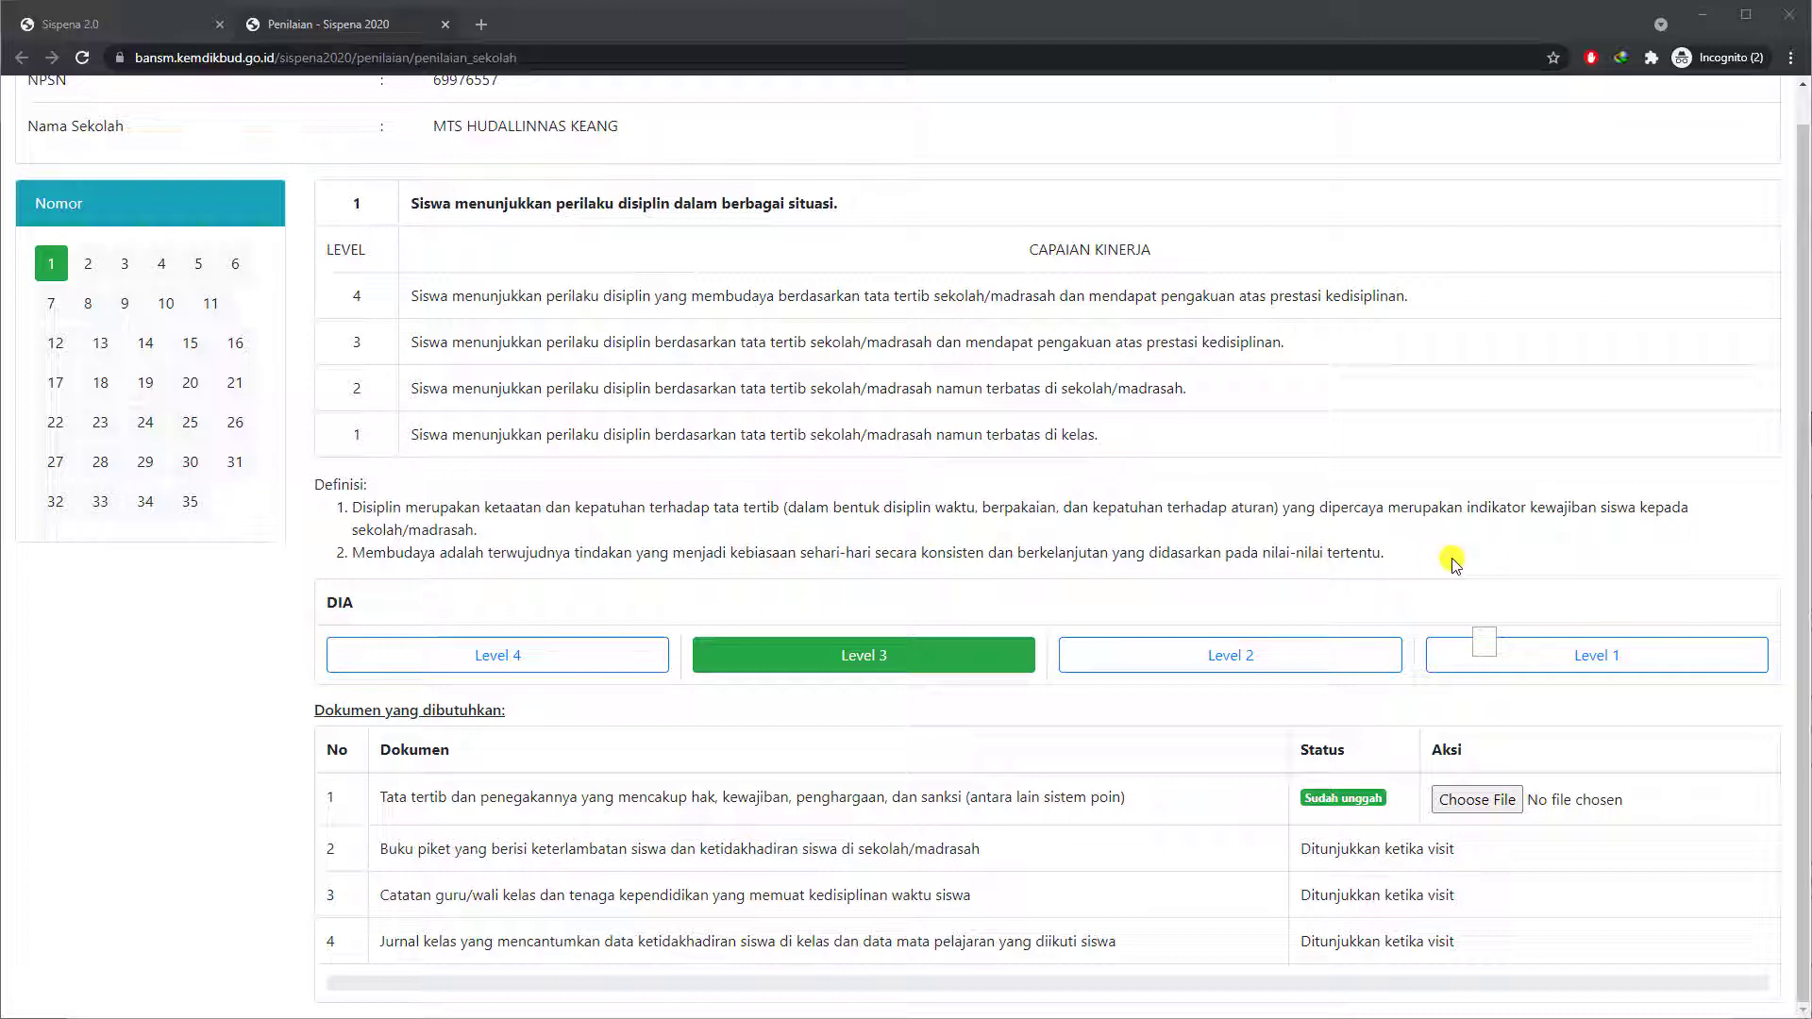
click(1490, 800)
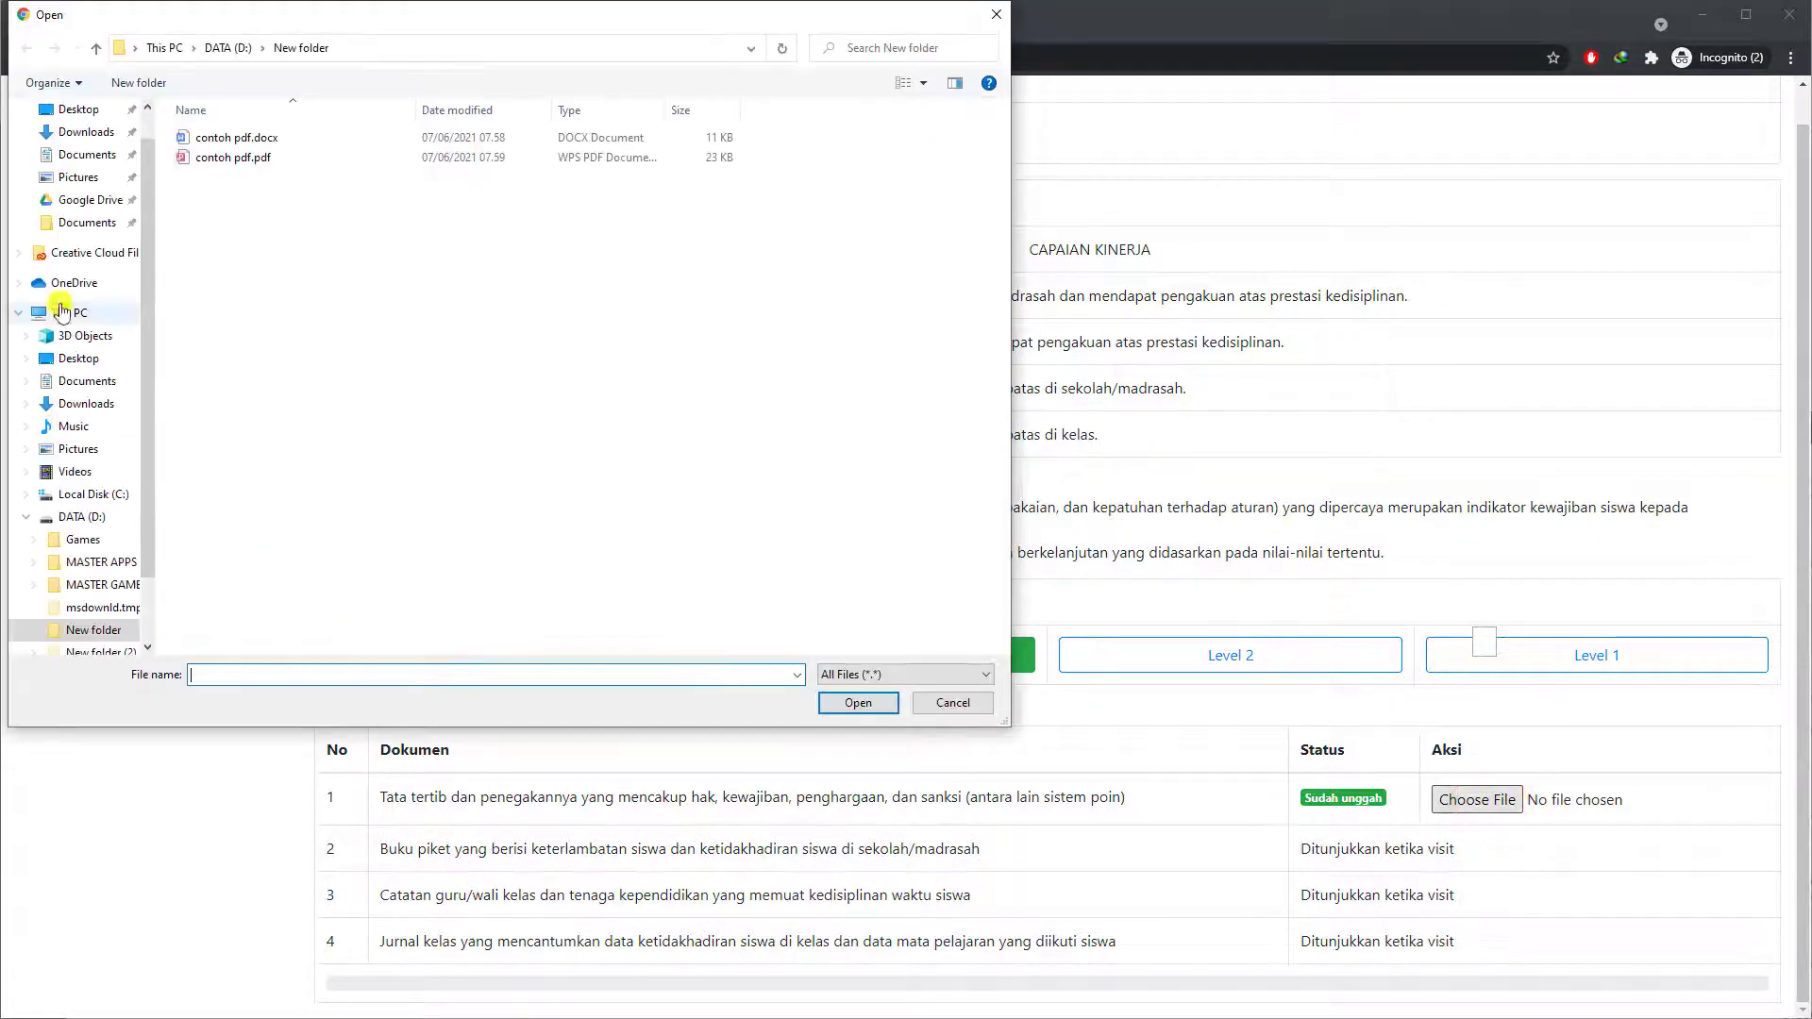
double_click(230, 158)
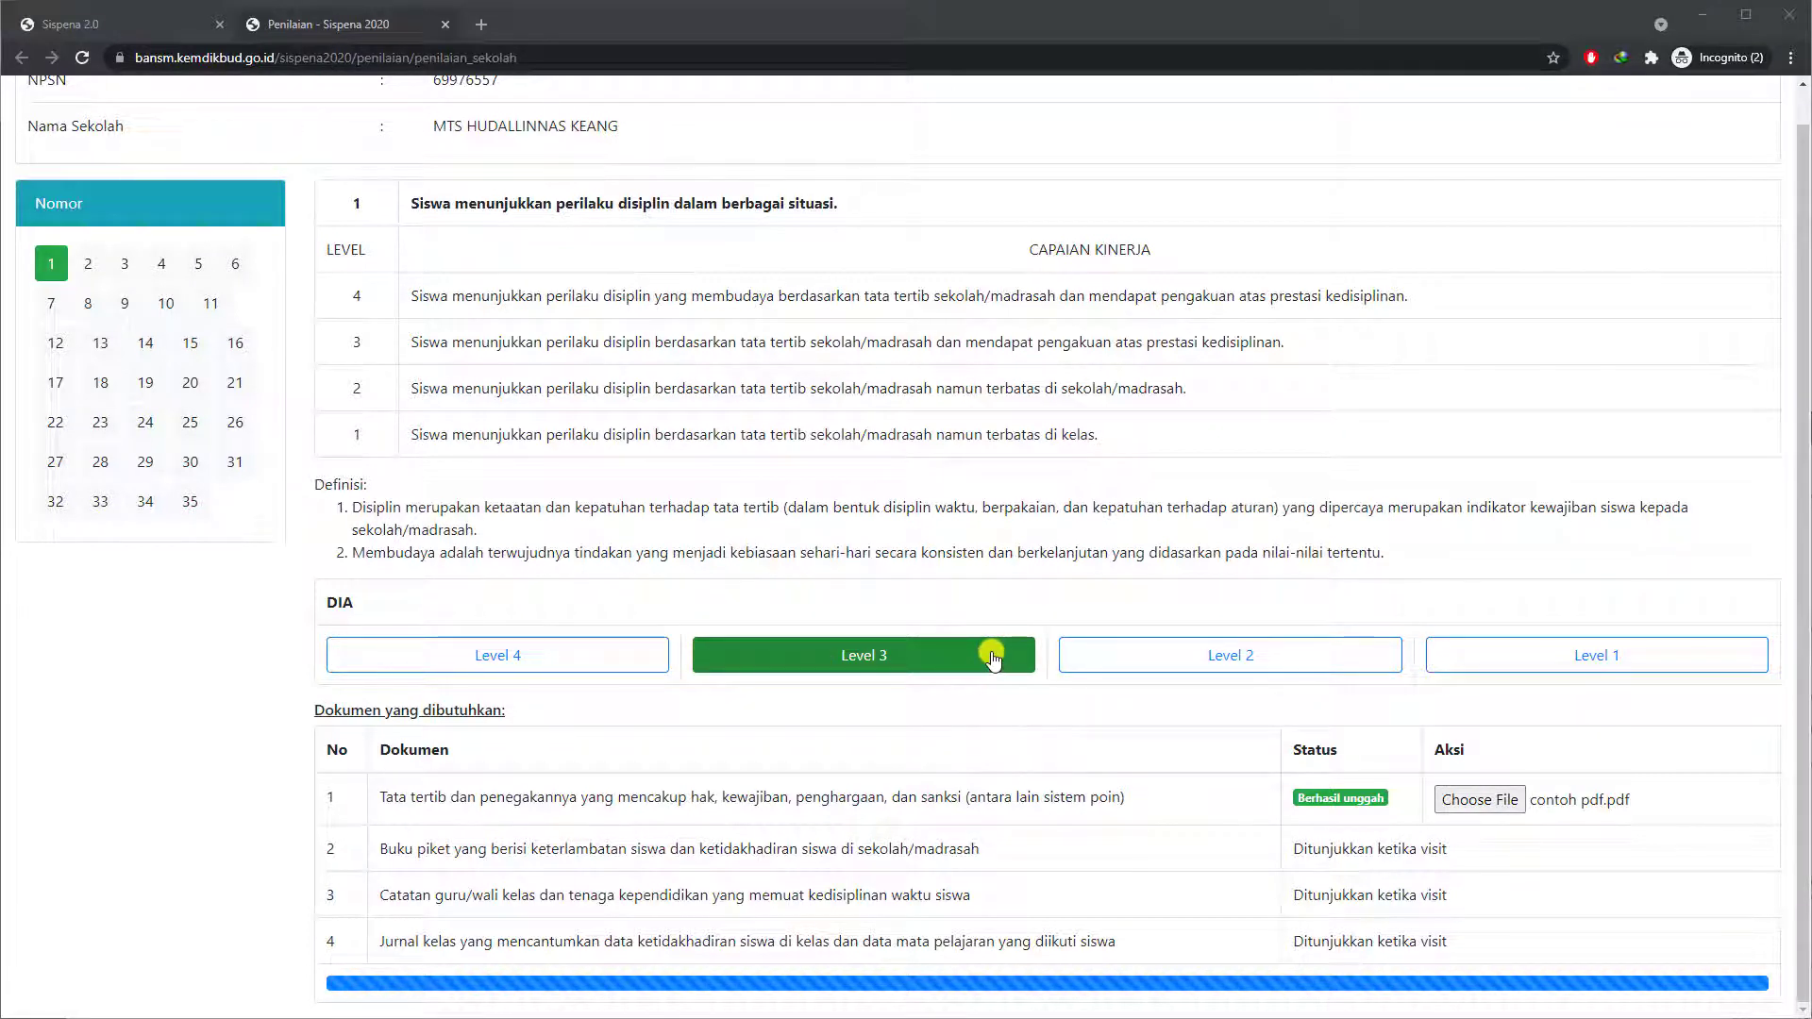
Set the DIA level of butir 1 to Level 4 and confirm the choice
click(587, 663)
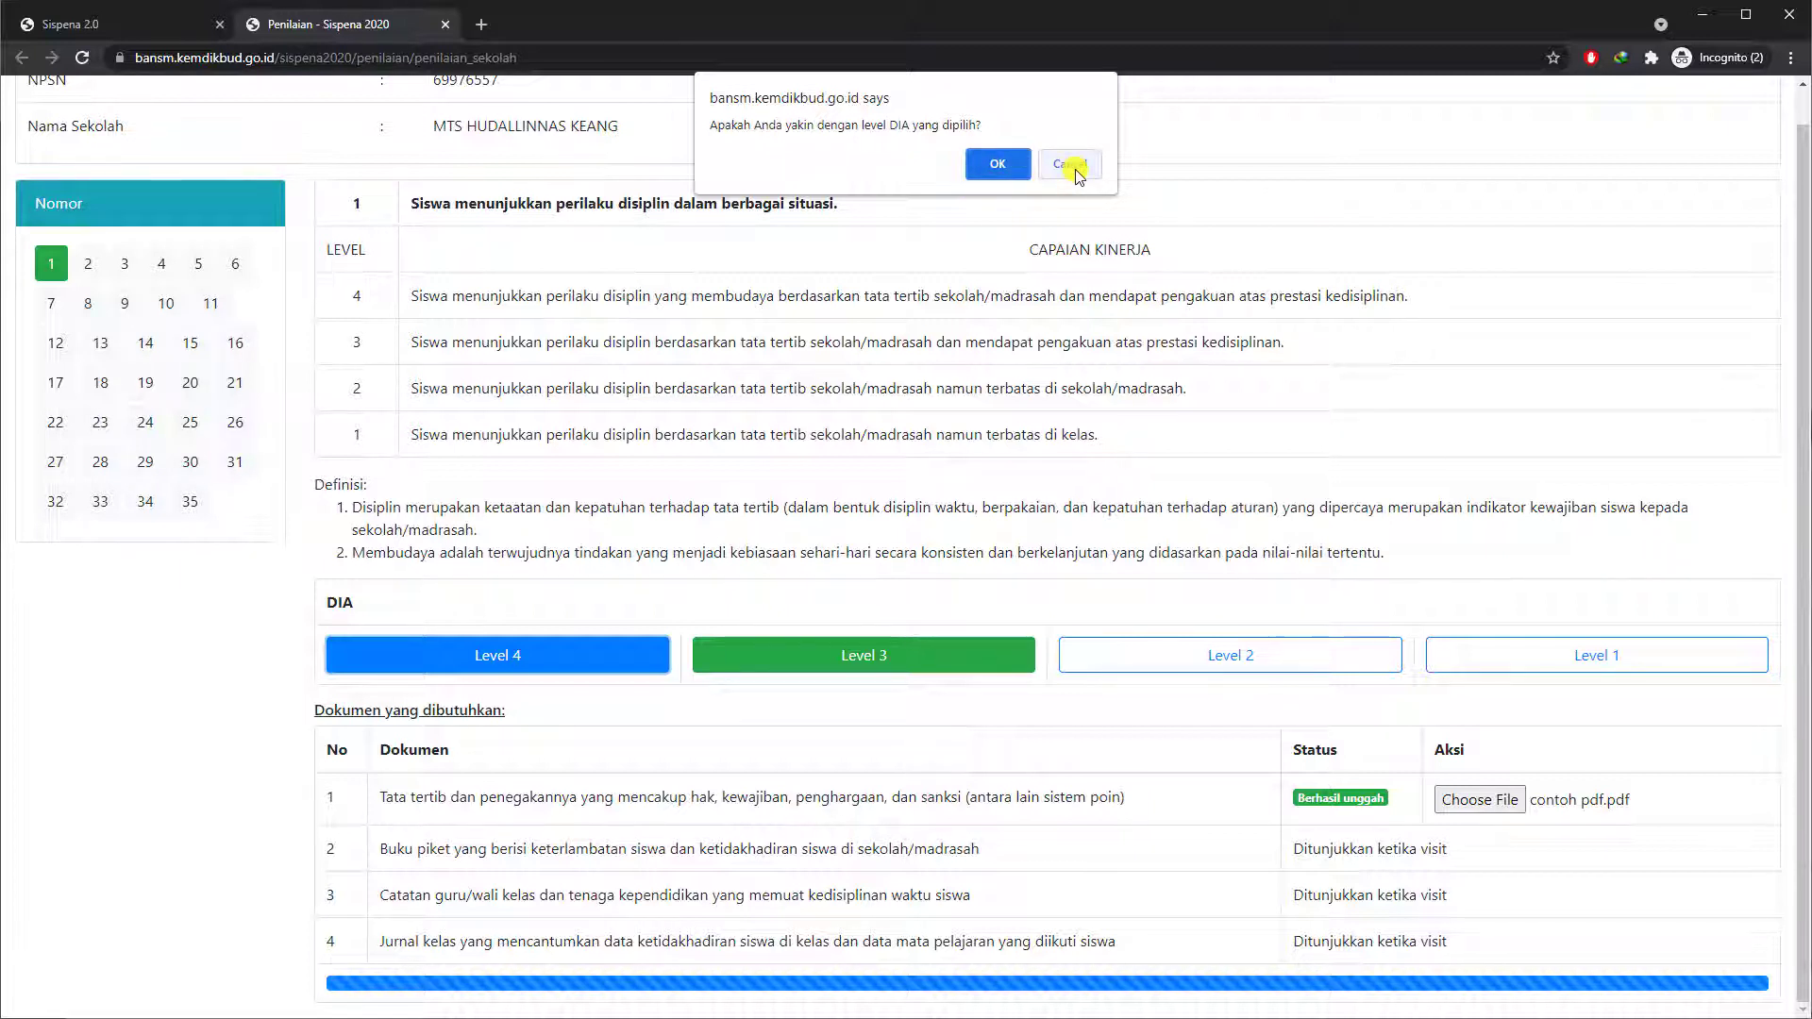
click(1008, 165)
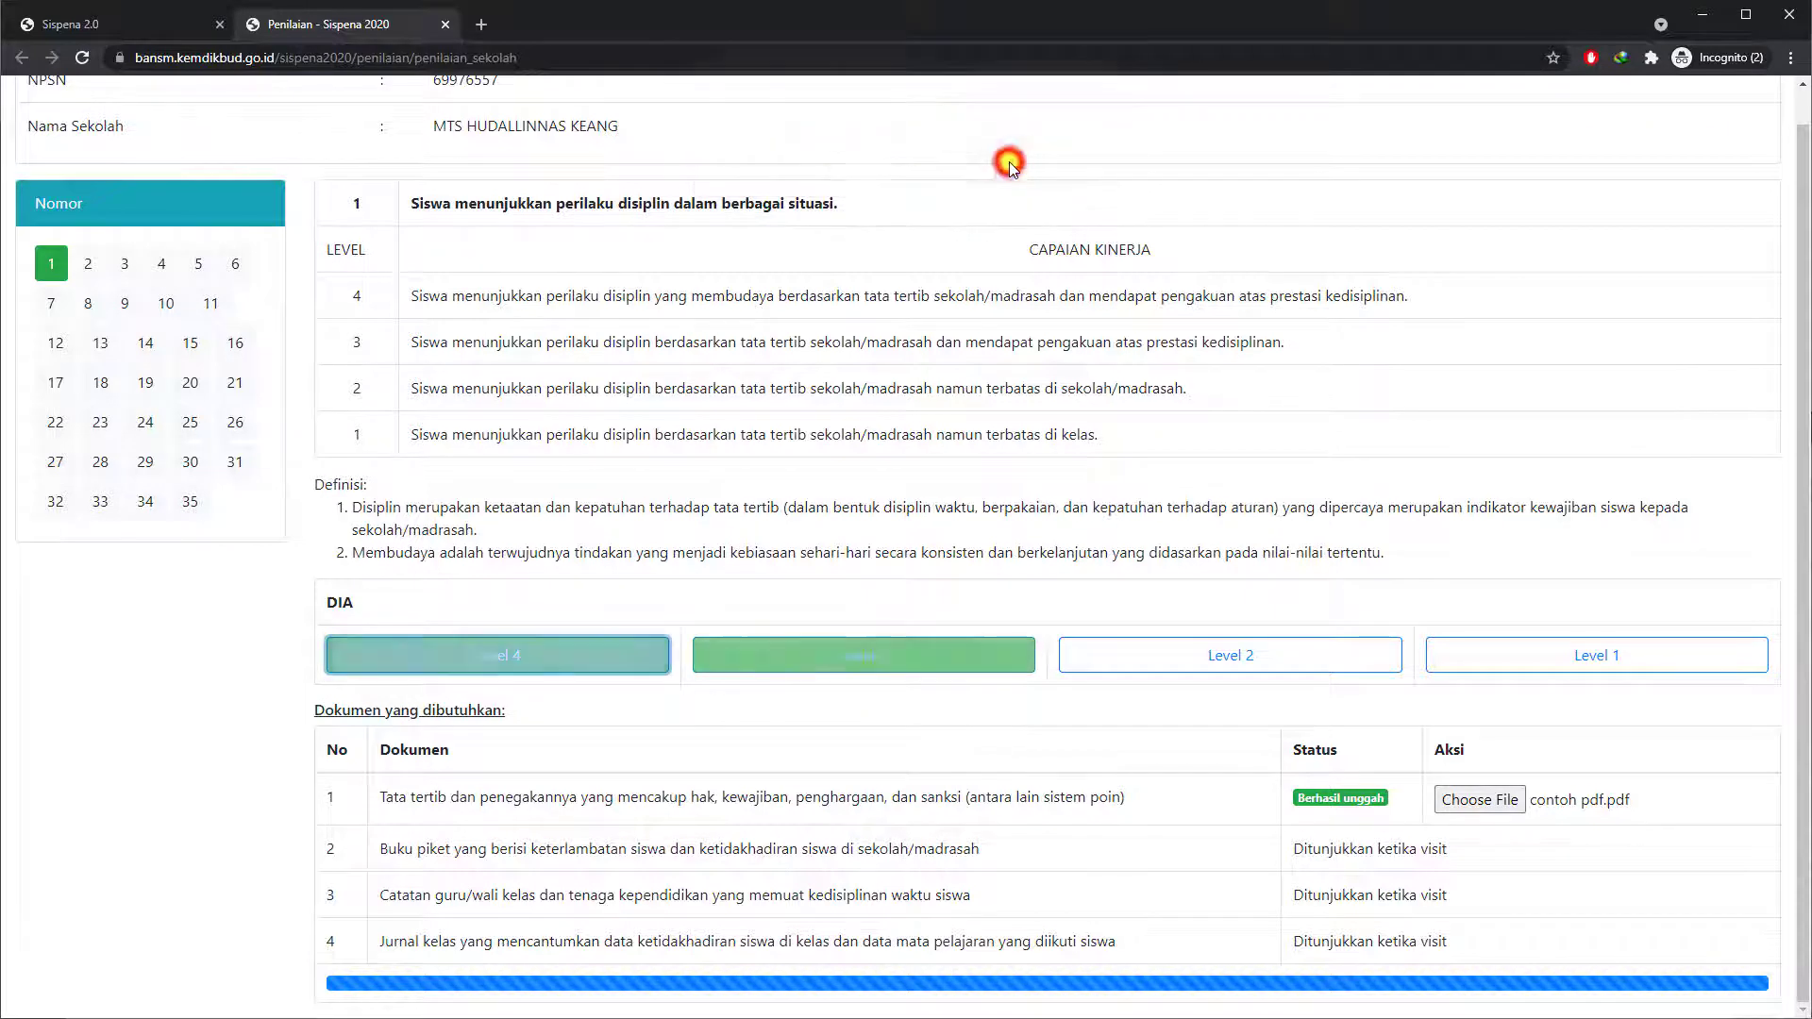
click(860, 514)
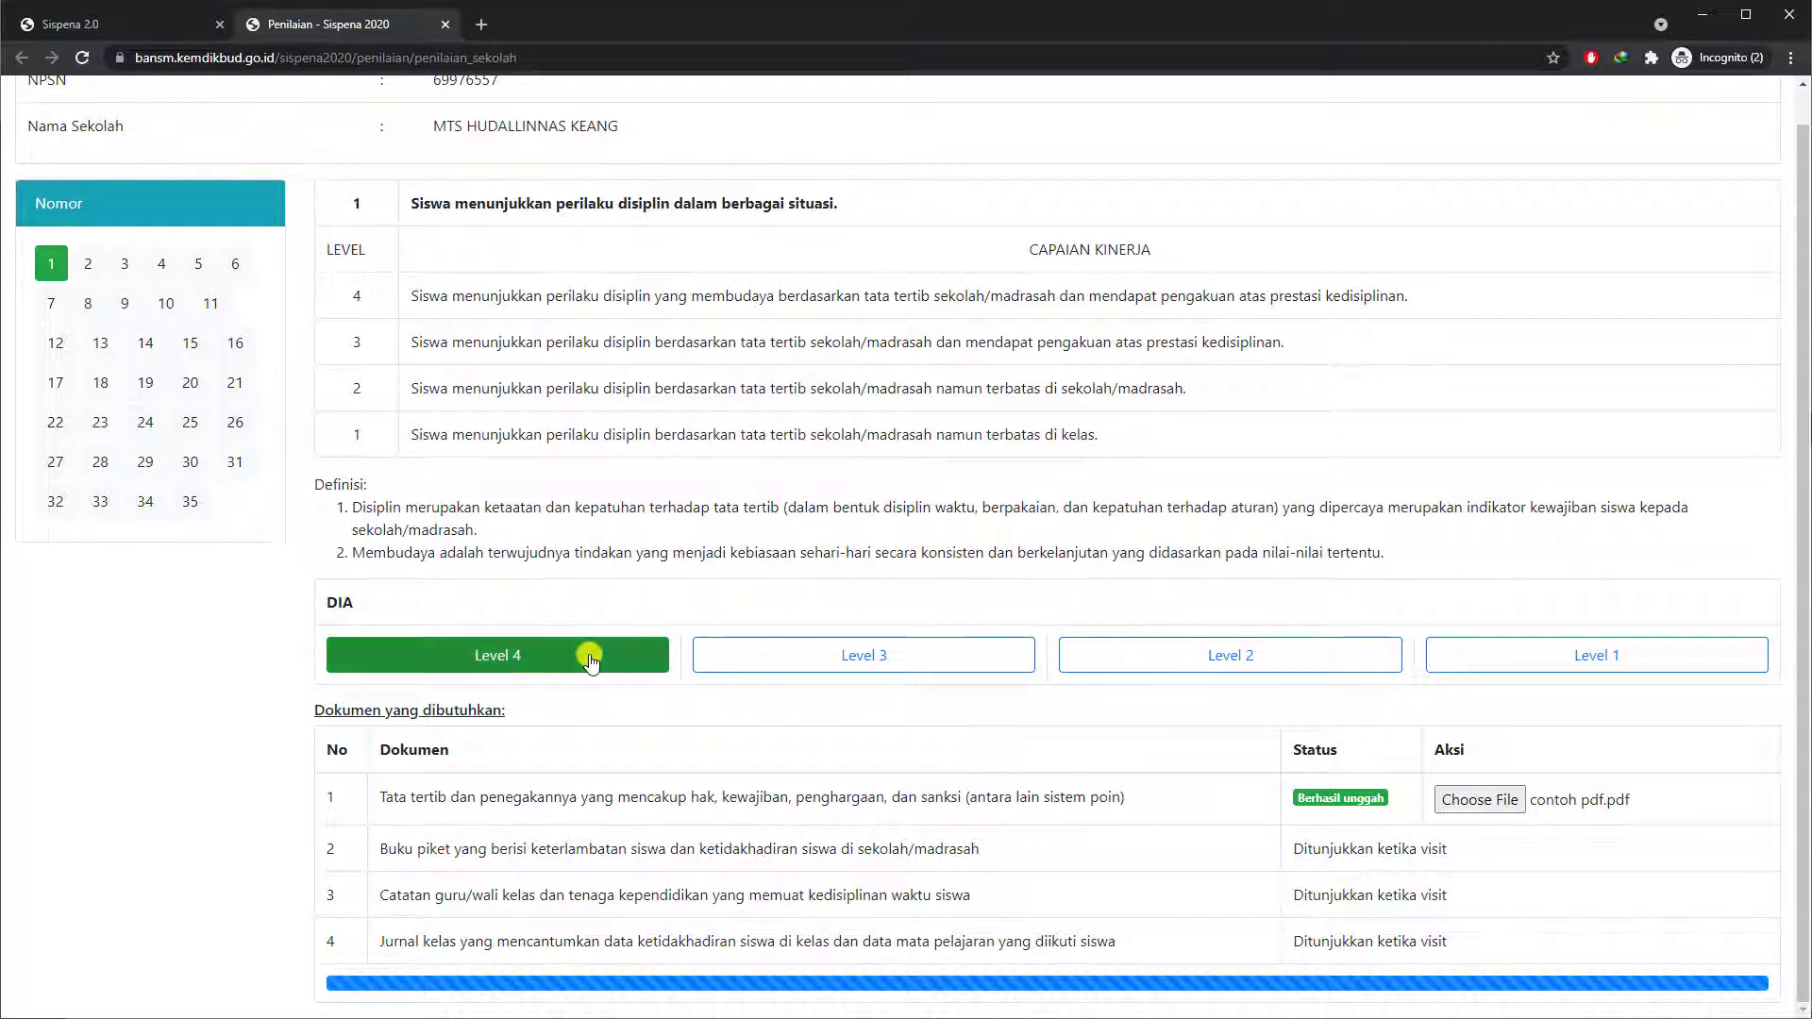
Change the DIA level of butir 1 to Level 3 and confirm the choice
click(978, 664)
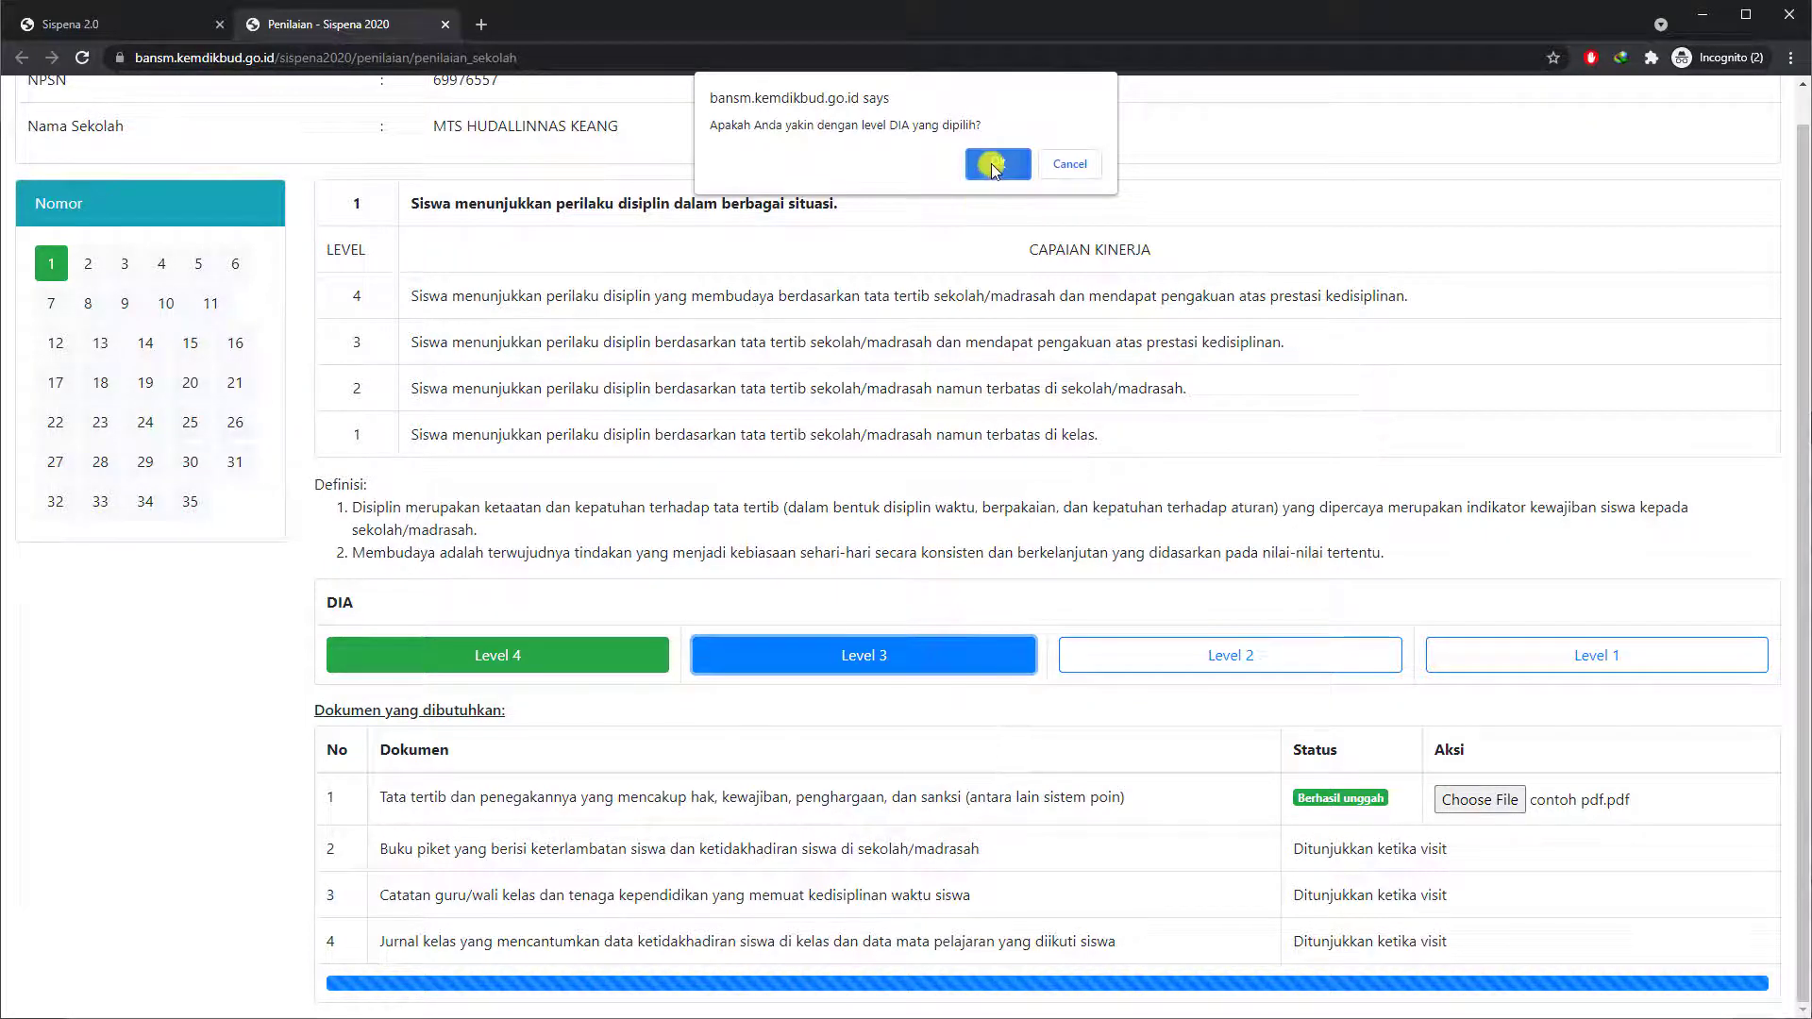
click(991, 165)
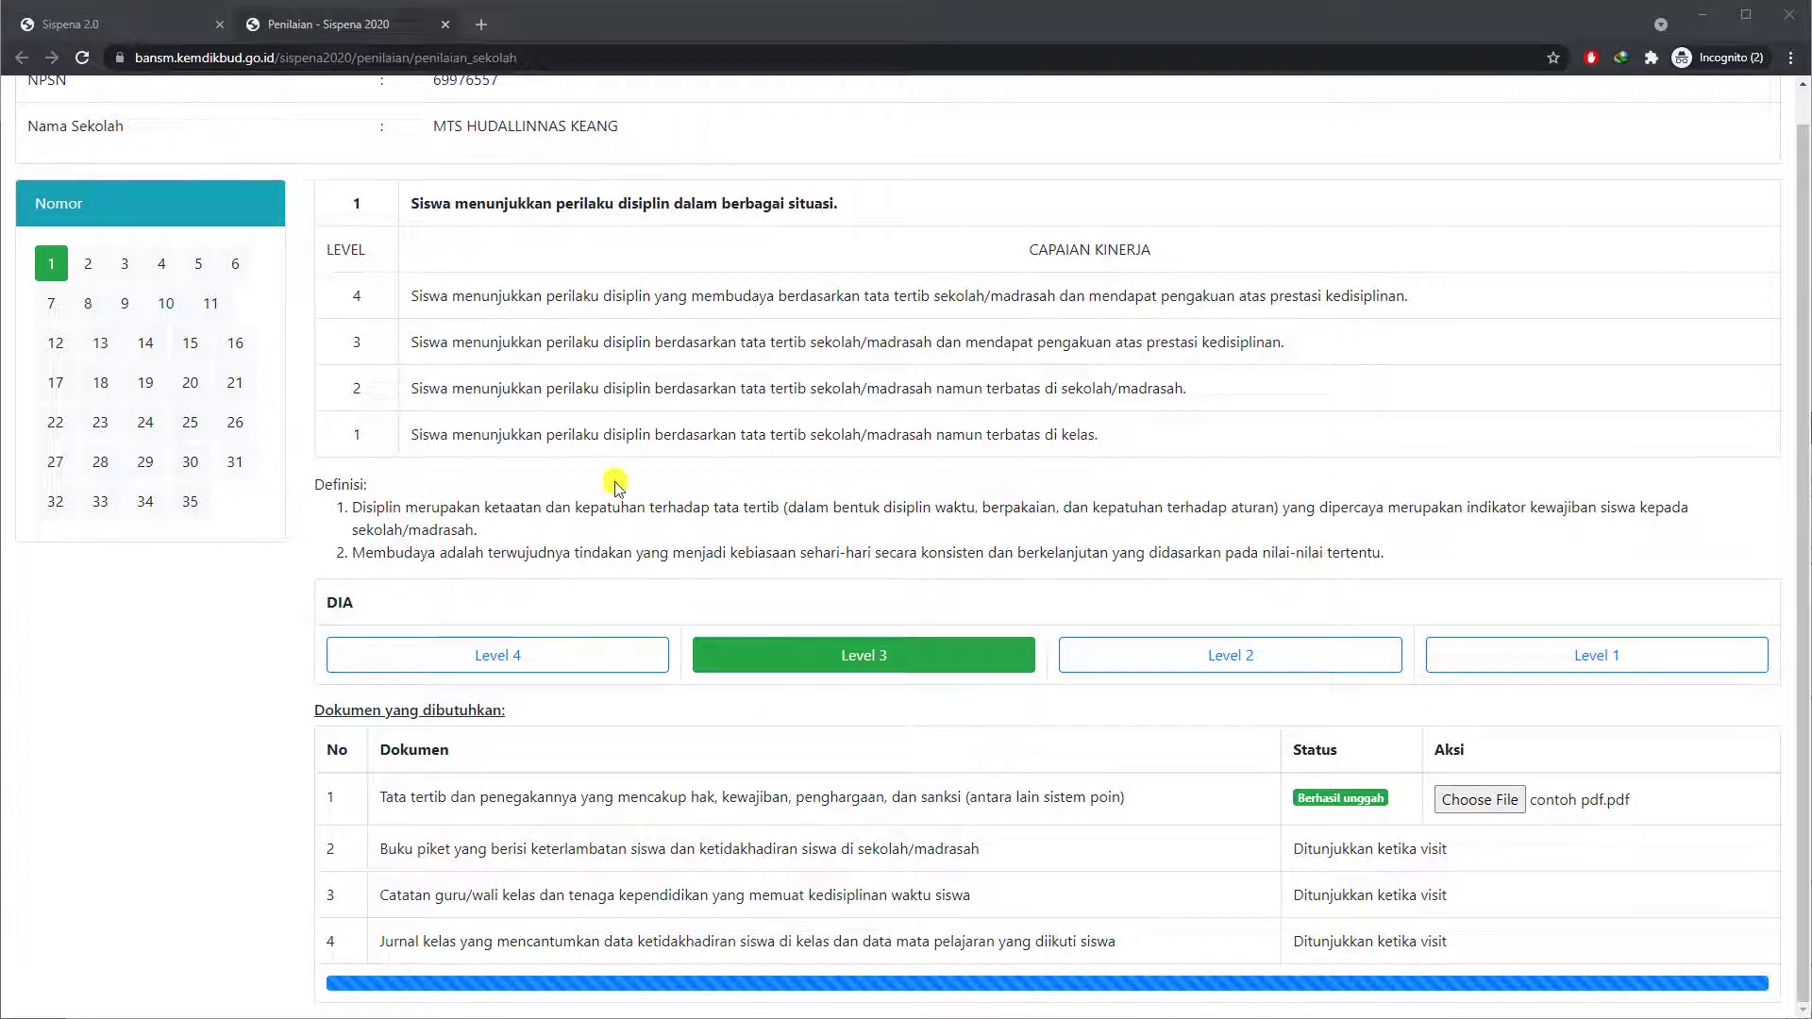
Open butir 7, and check in the school's Dokumen Unggahan list which butir the Laporan prestasi siswa document covers
click(54, 305)
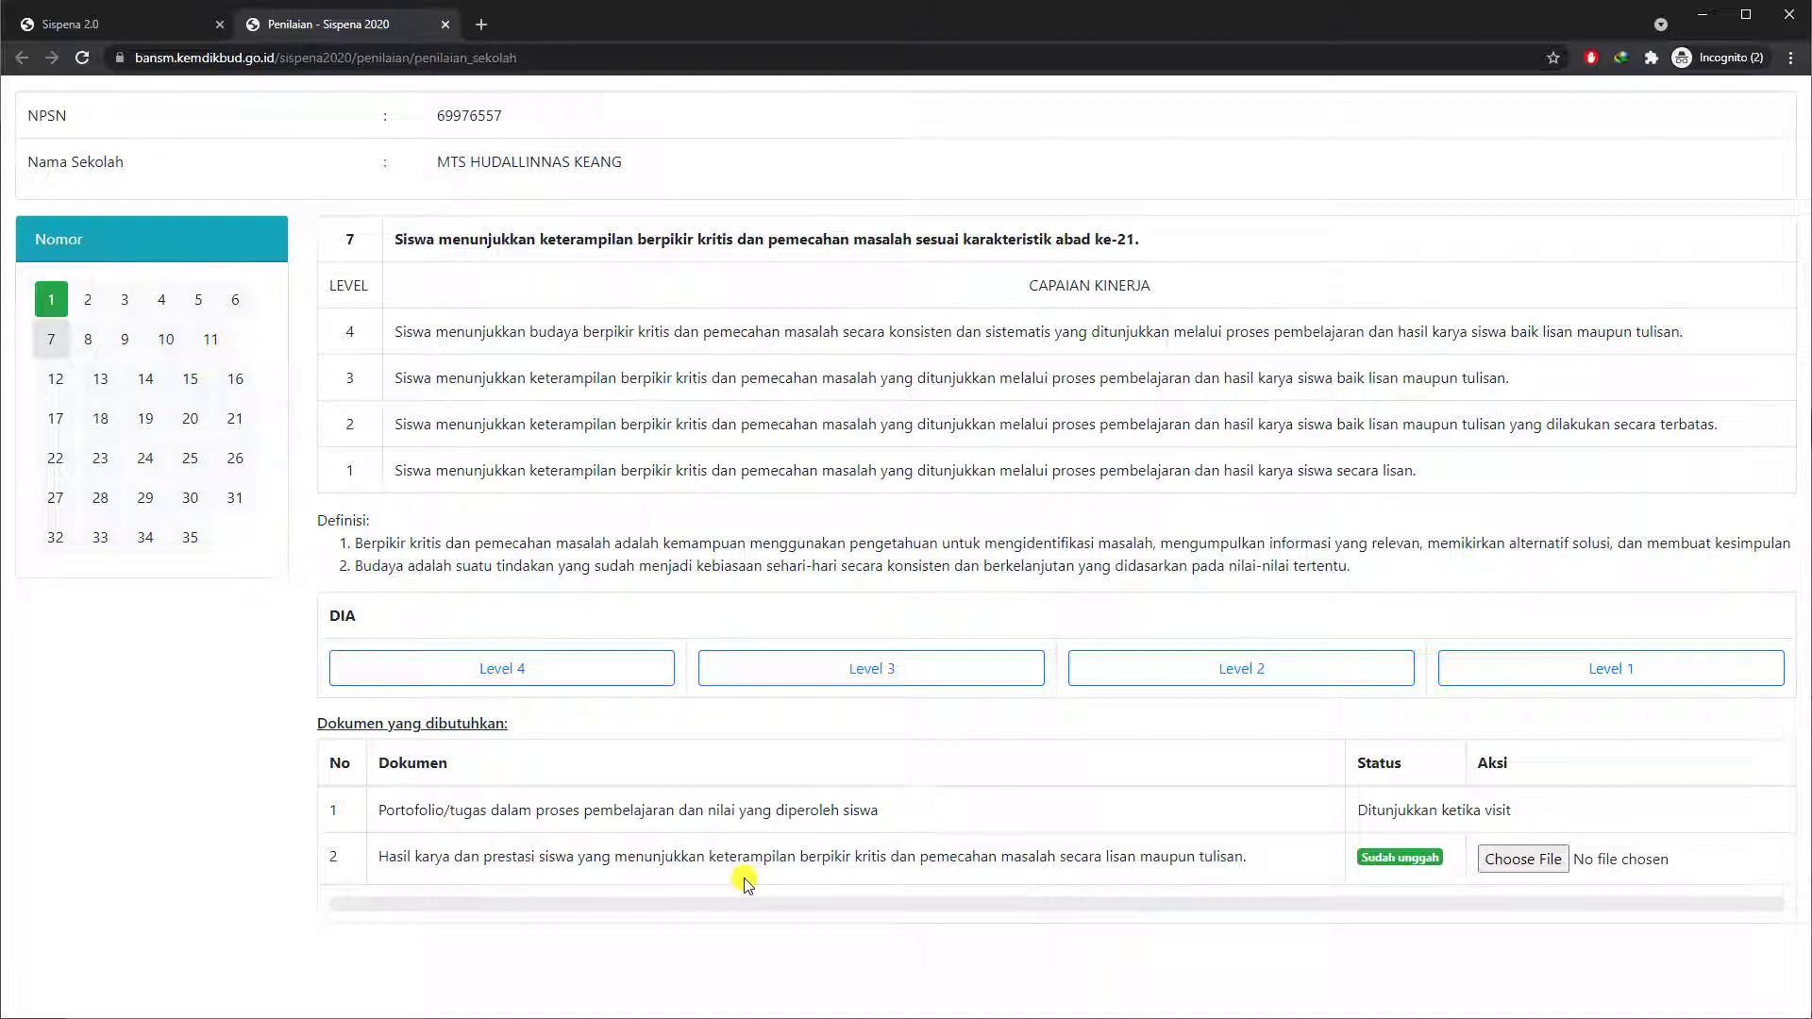
click(167, 24)
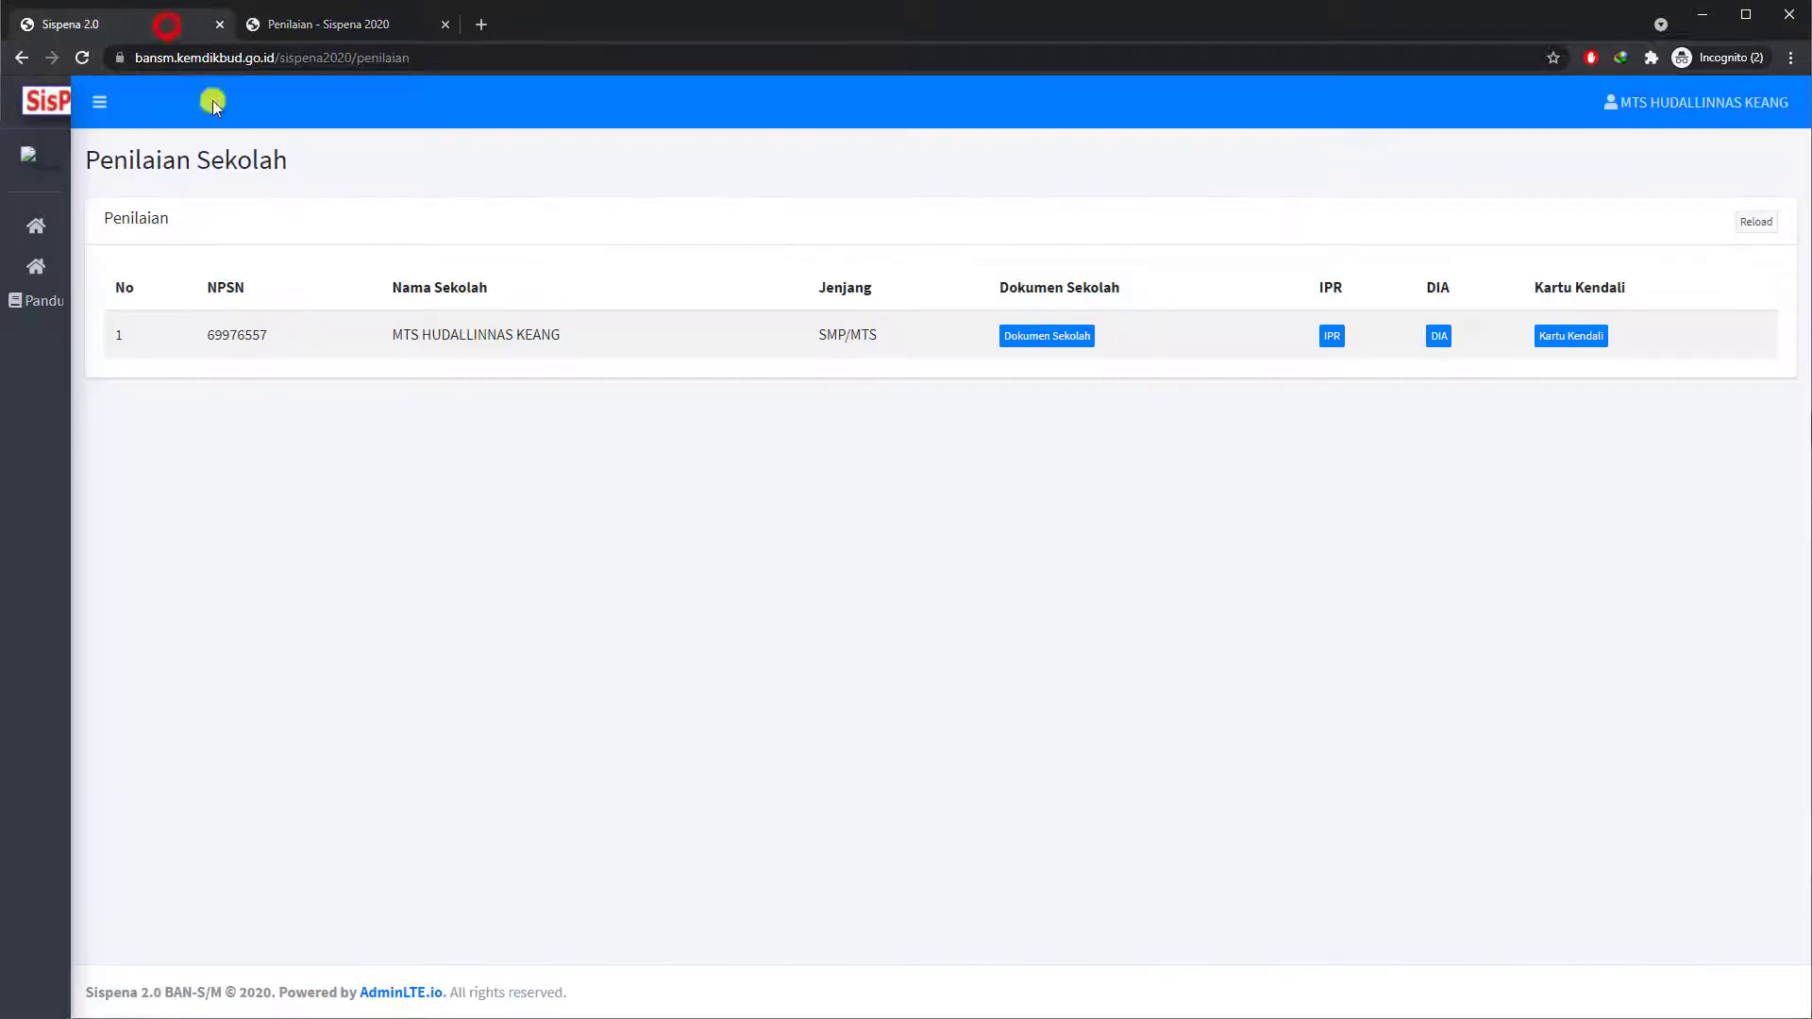
middle_click(1044, 336)
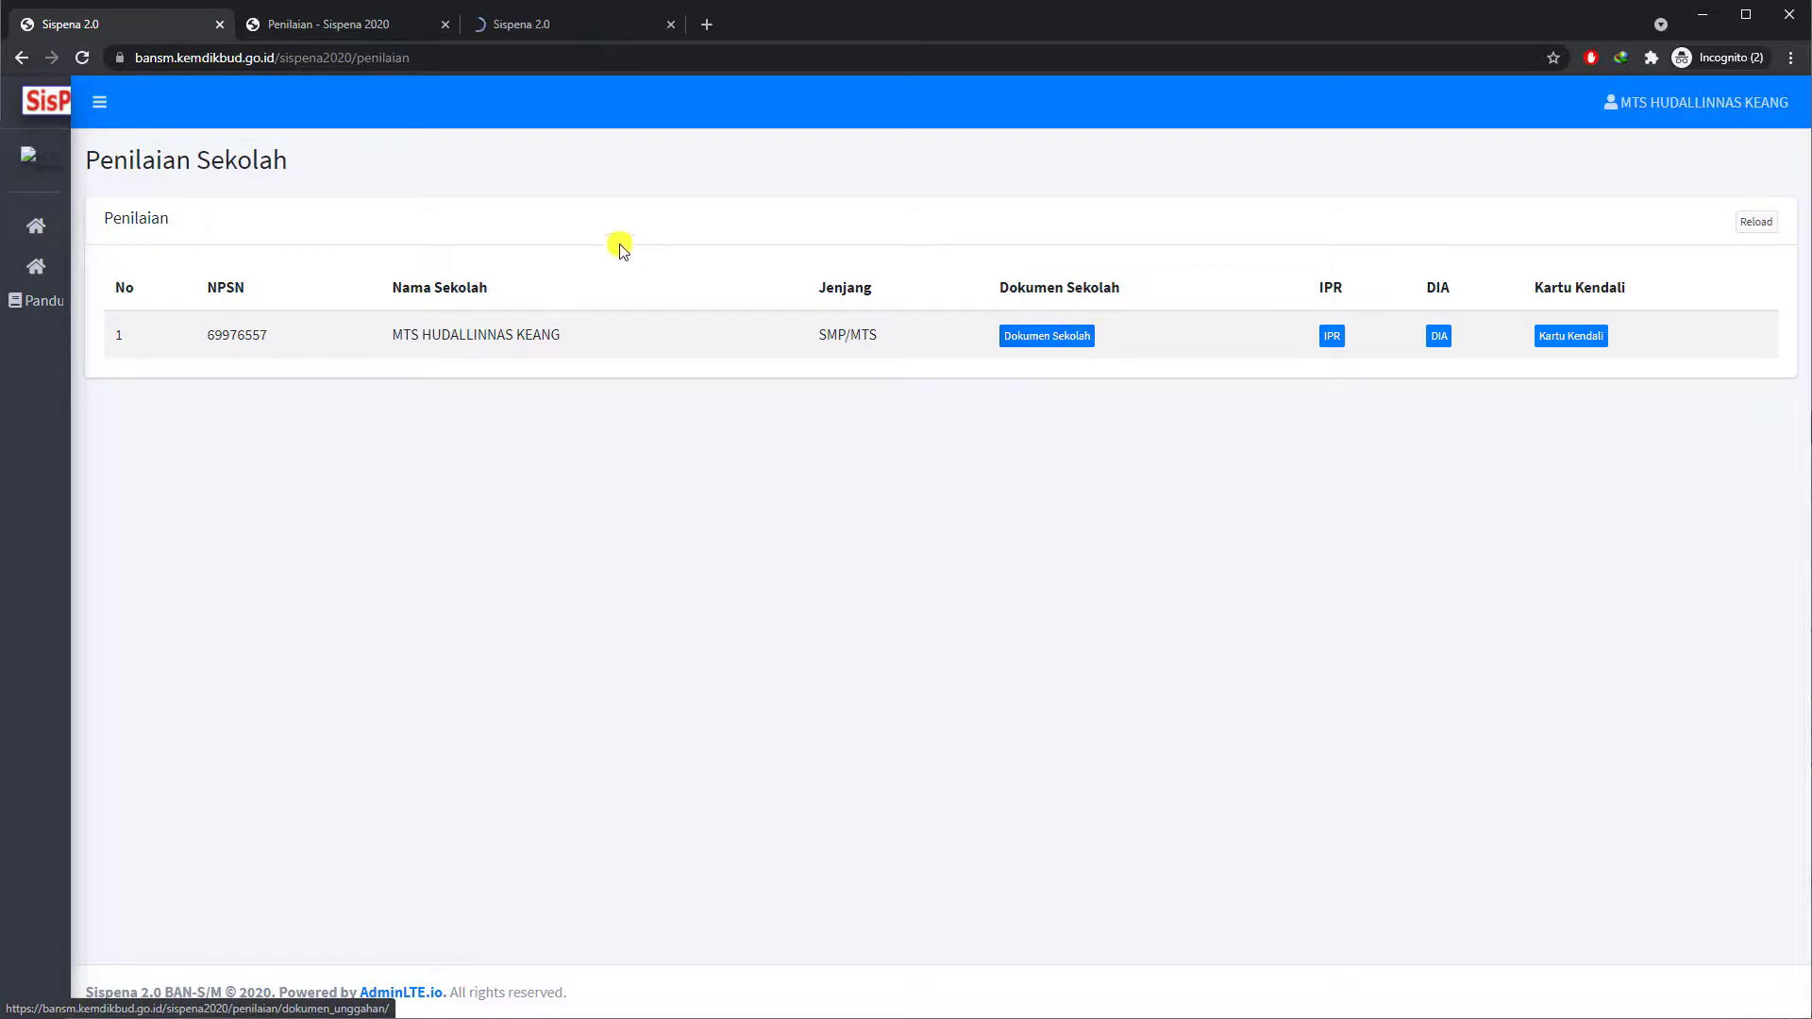
click(566, 25)
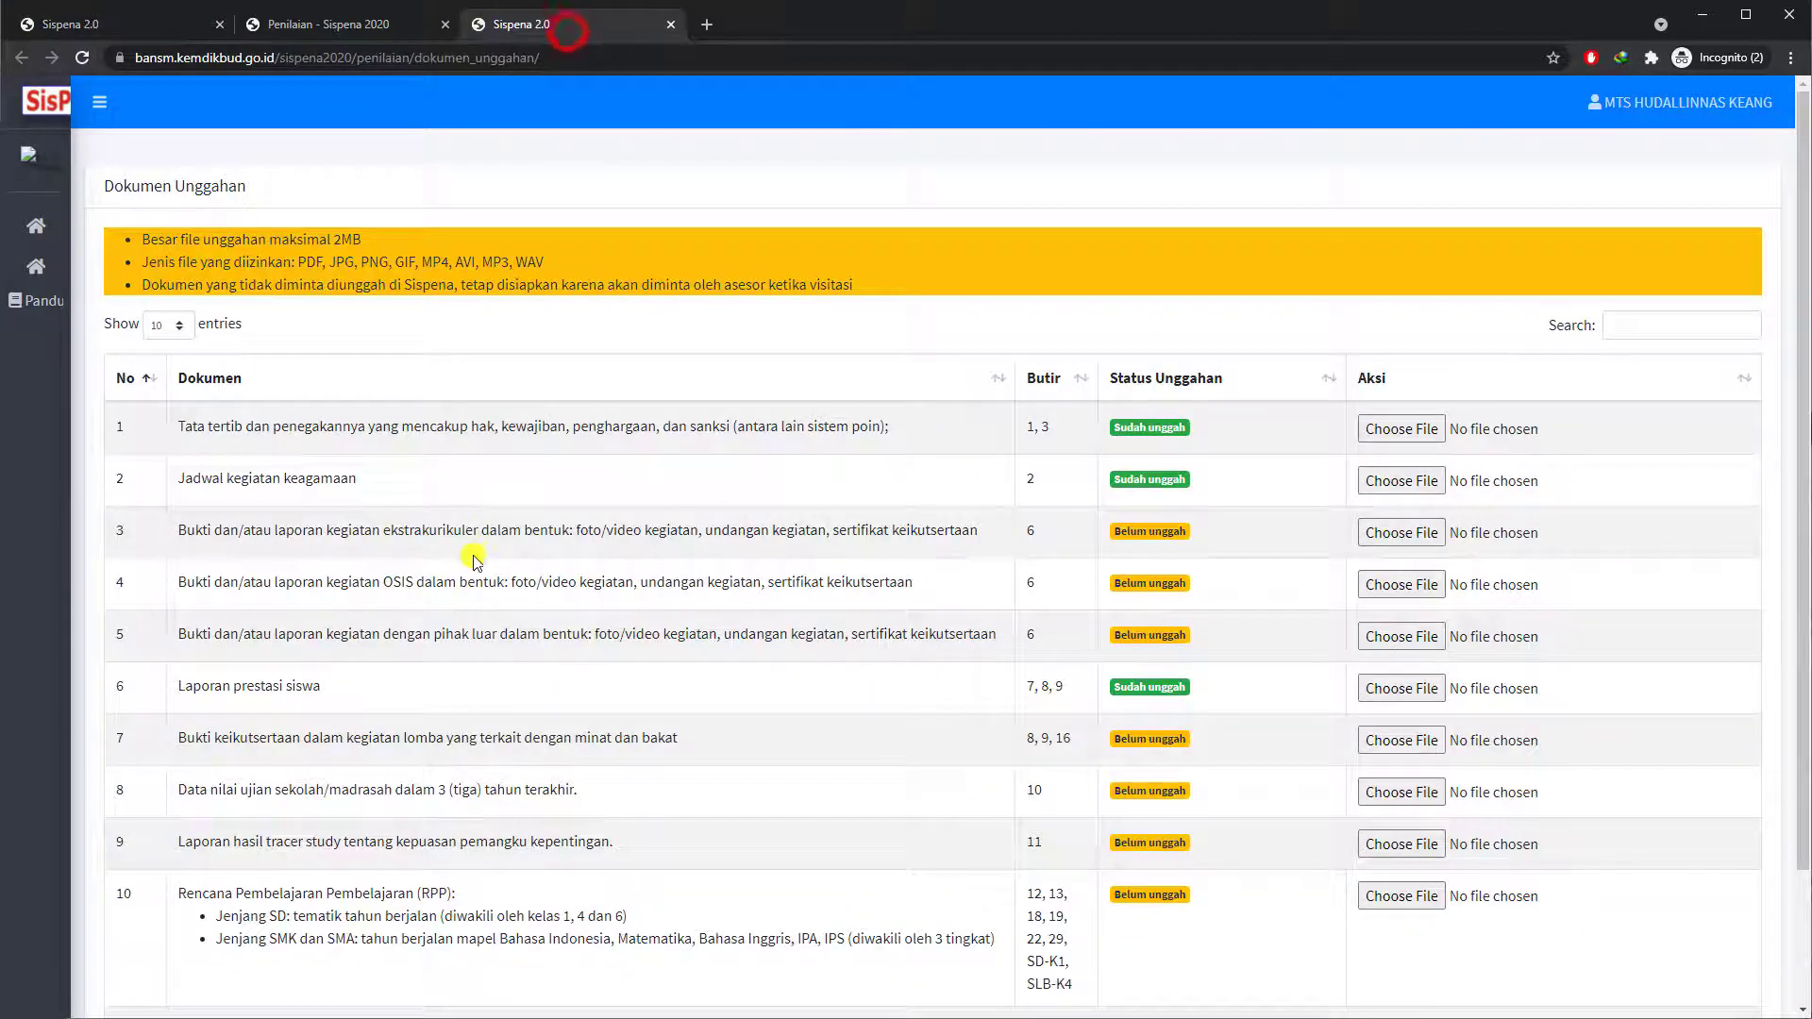
click(1029, 683)
click(1040, 686)
drag(1053, 687, 1066, 687)
click(1055, 686)
Compare the required documents and their upload status for butir 8, 9 and 7 in the DIA assessment
click(348, 27)
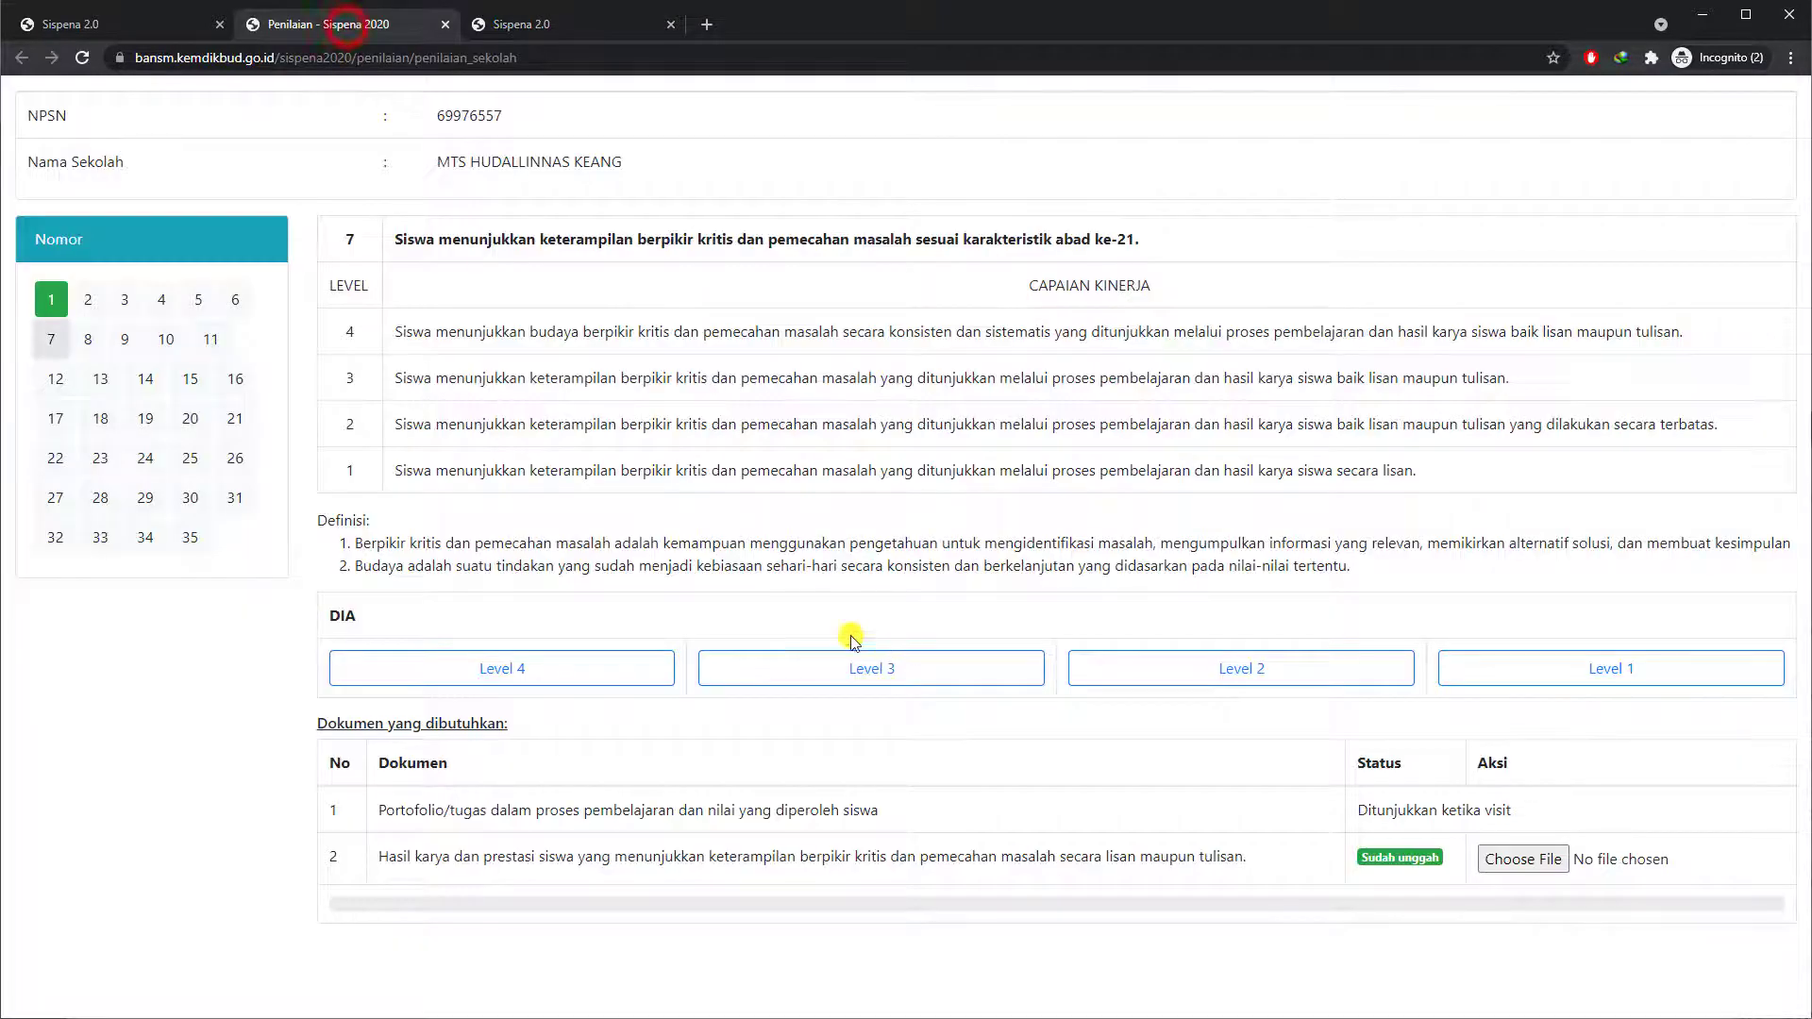
click(89, 340)
scroll(312, 491, down, 1)
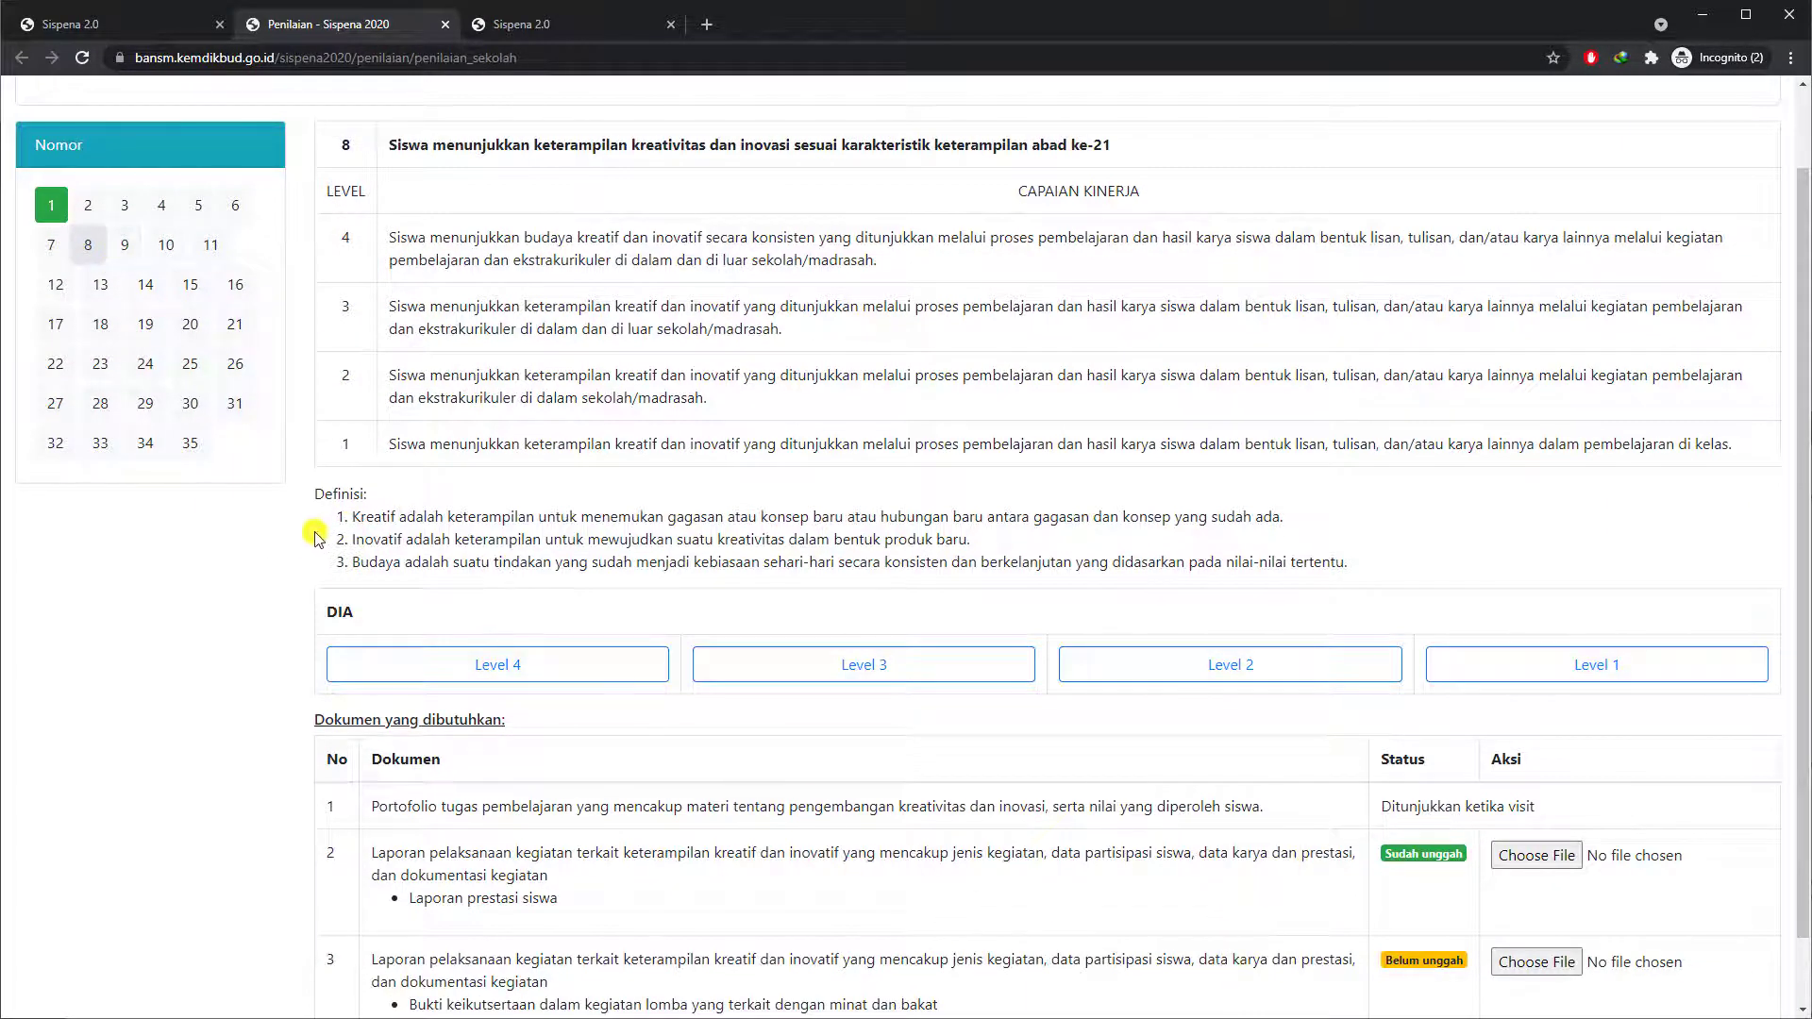
click(125, 245)
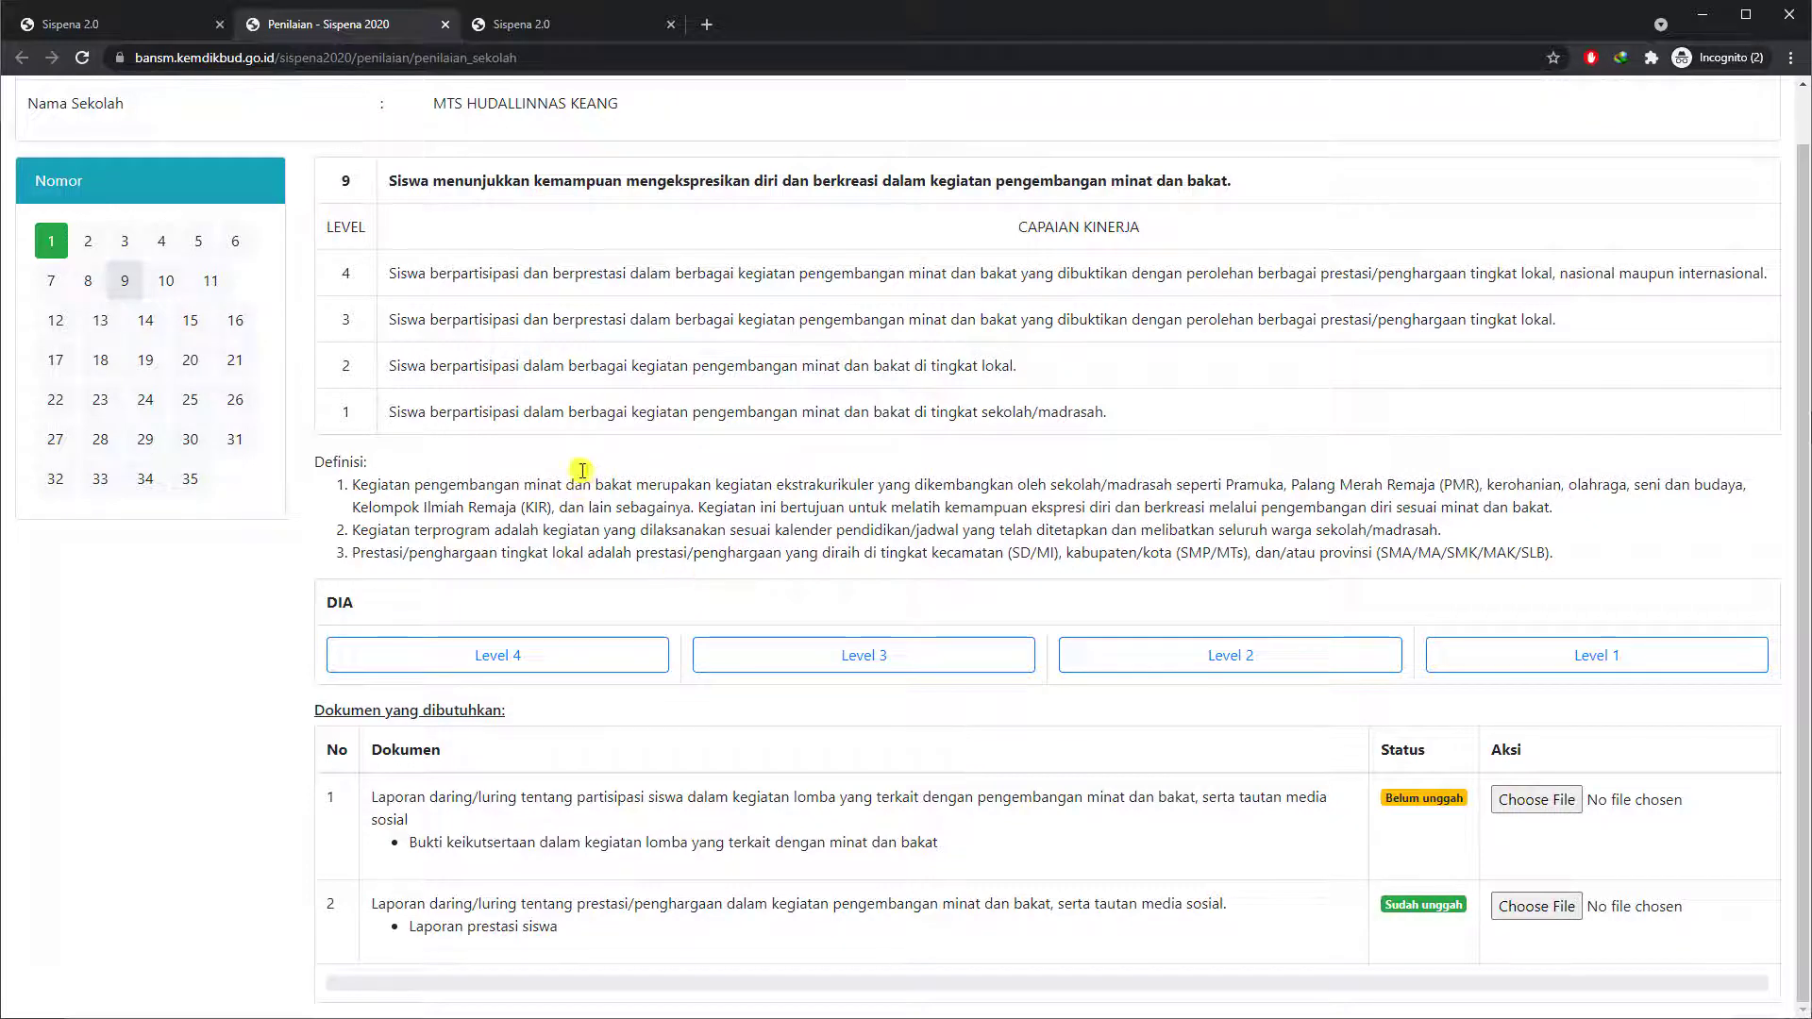
click(51, 283)
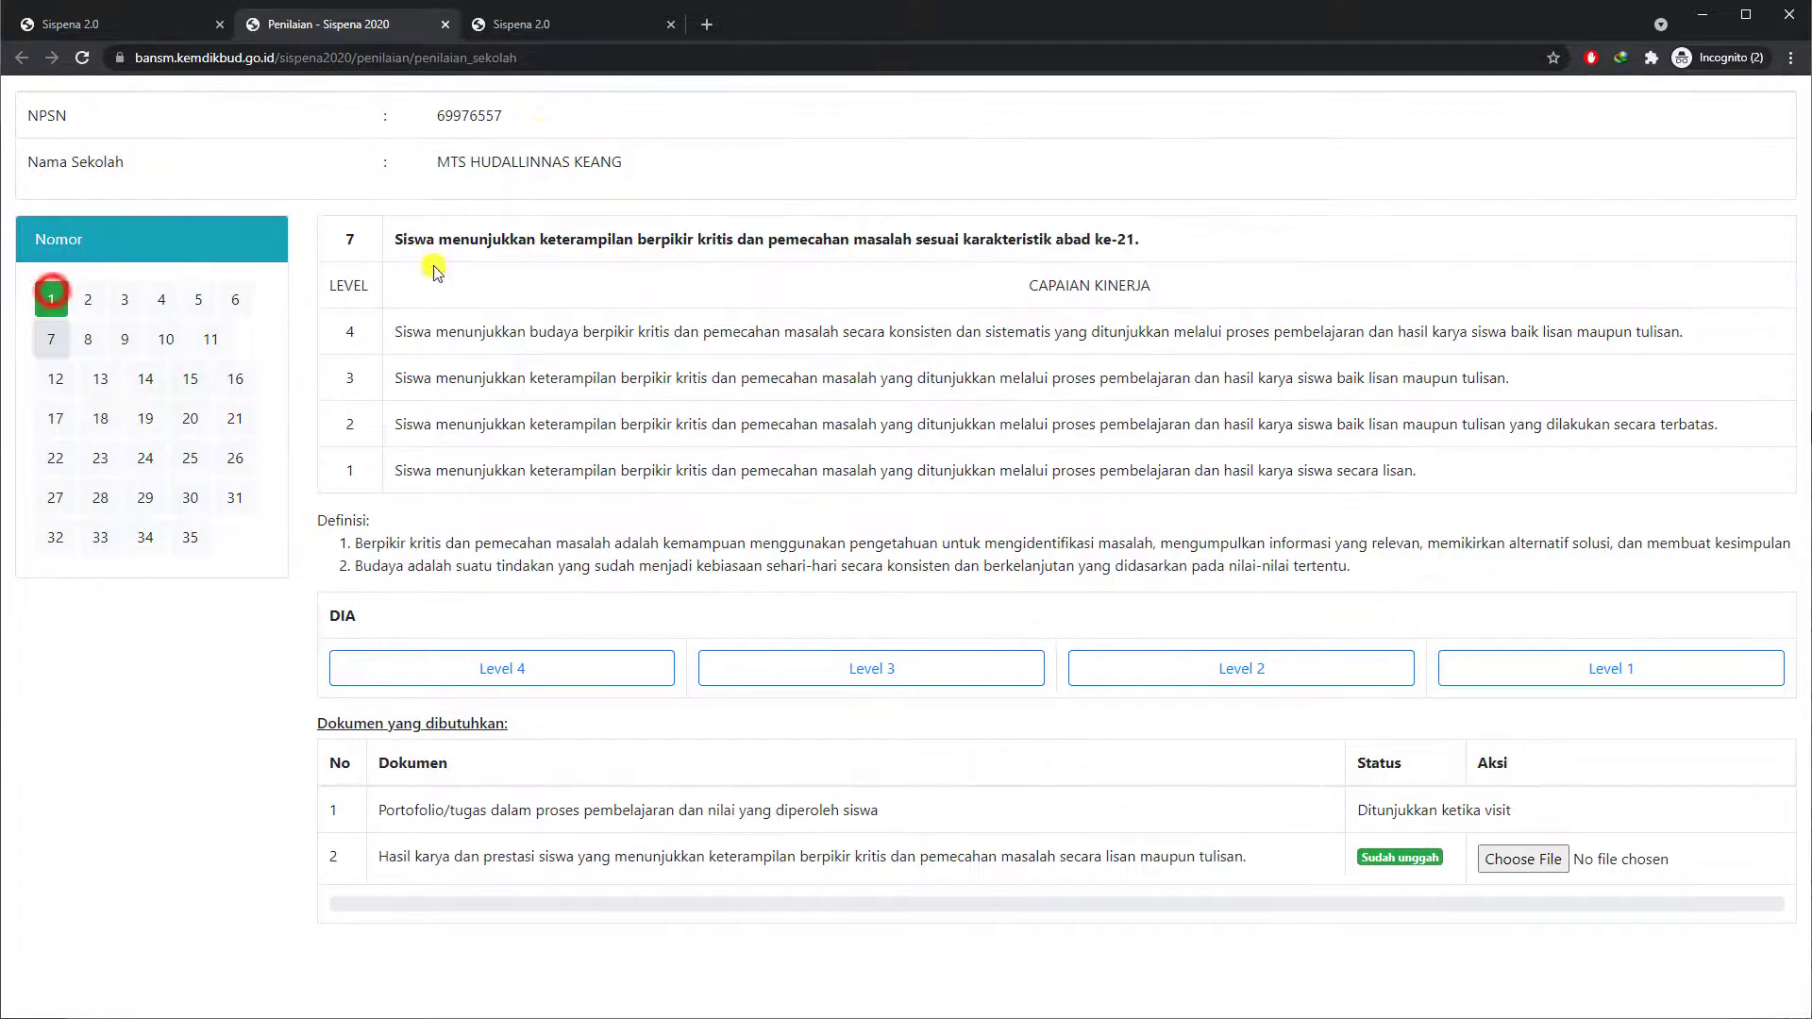
Compare document 7, Bukti keikutsertaan dalam kegiatan lomba, in the Dokumen Unggahan list with the required documents of butir 8 and 9
click(534, 29)
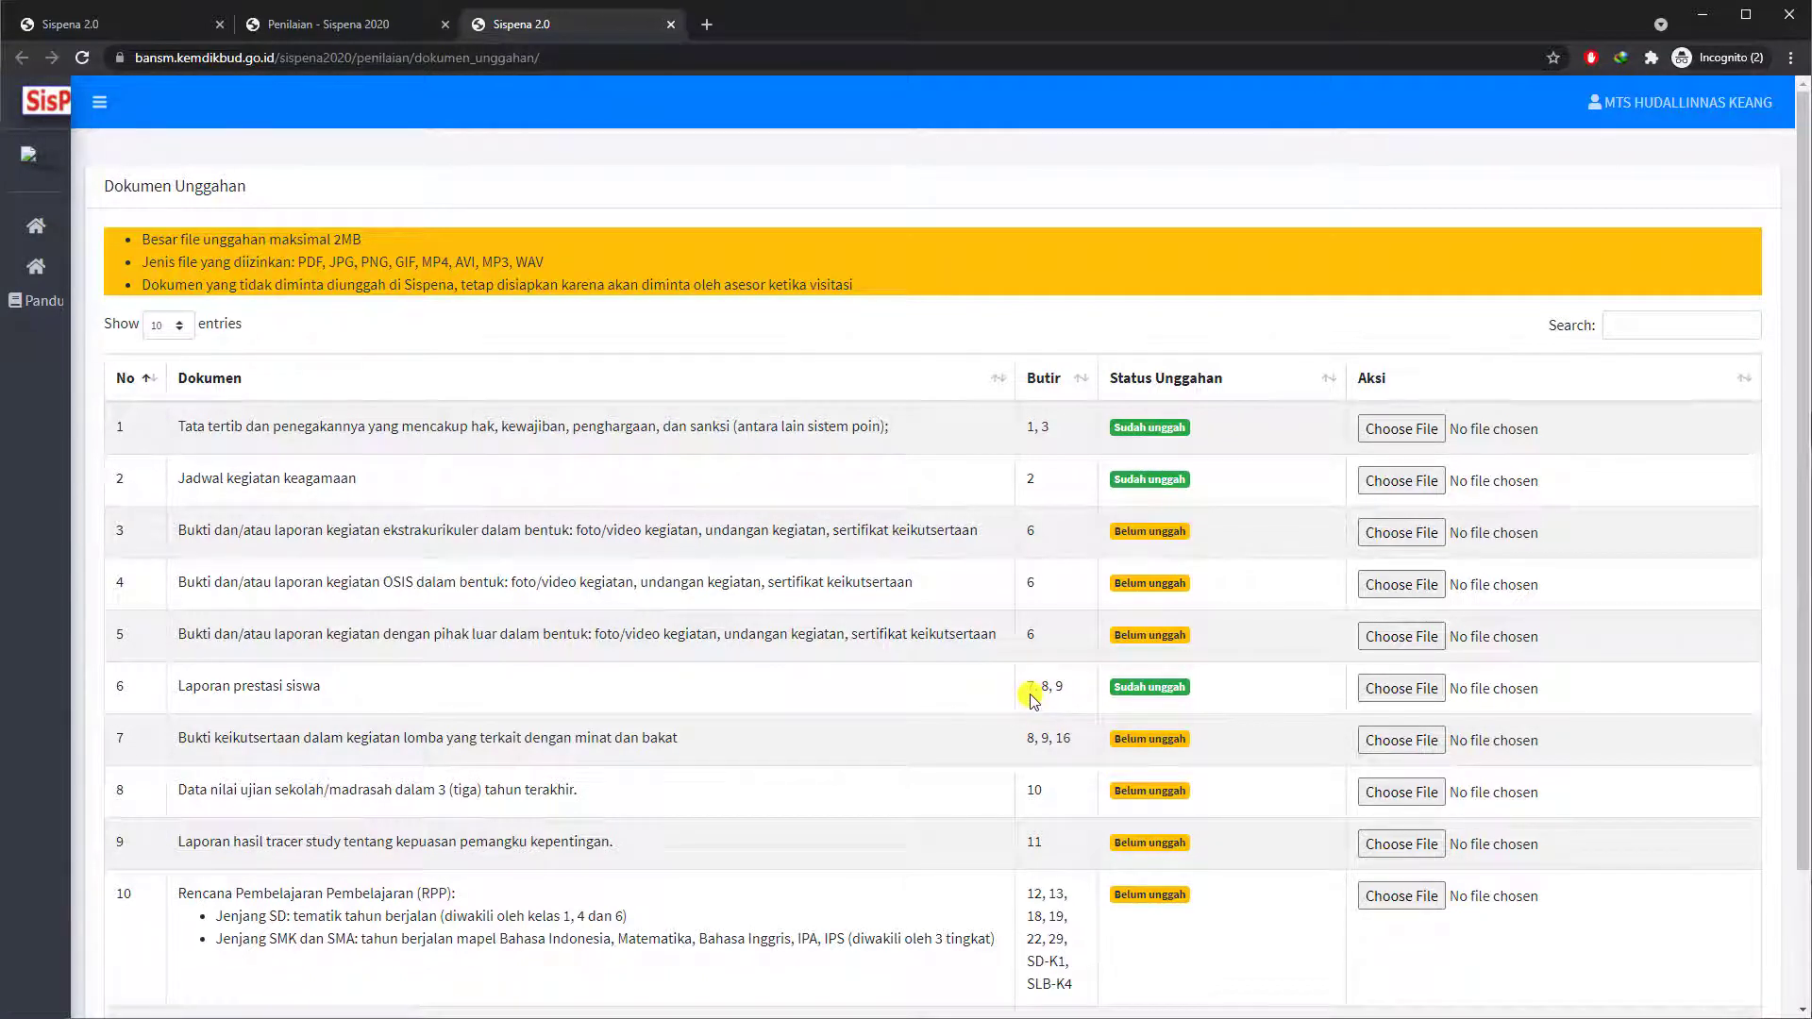
click(293, 34)
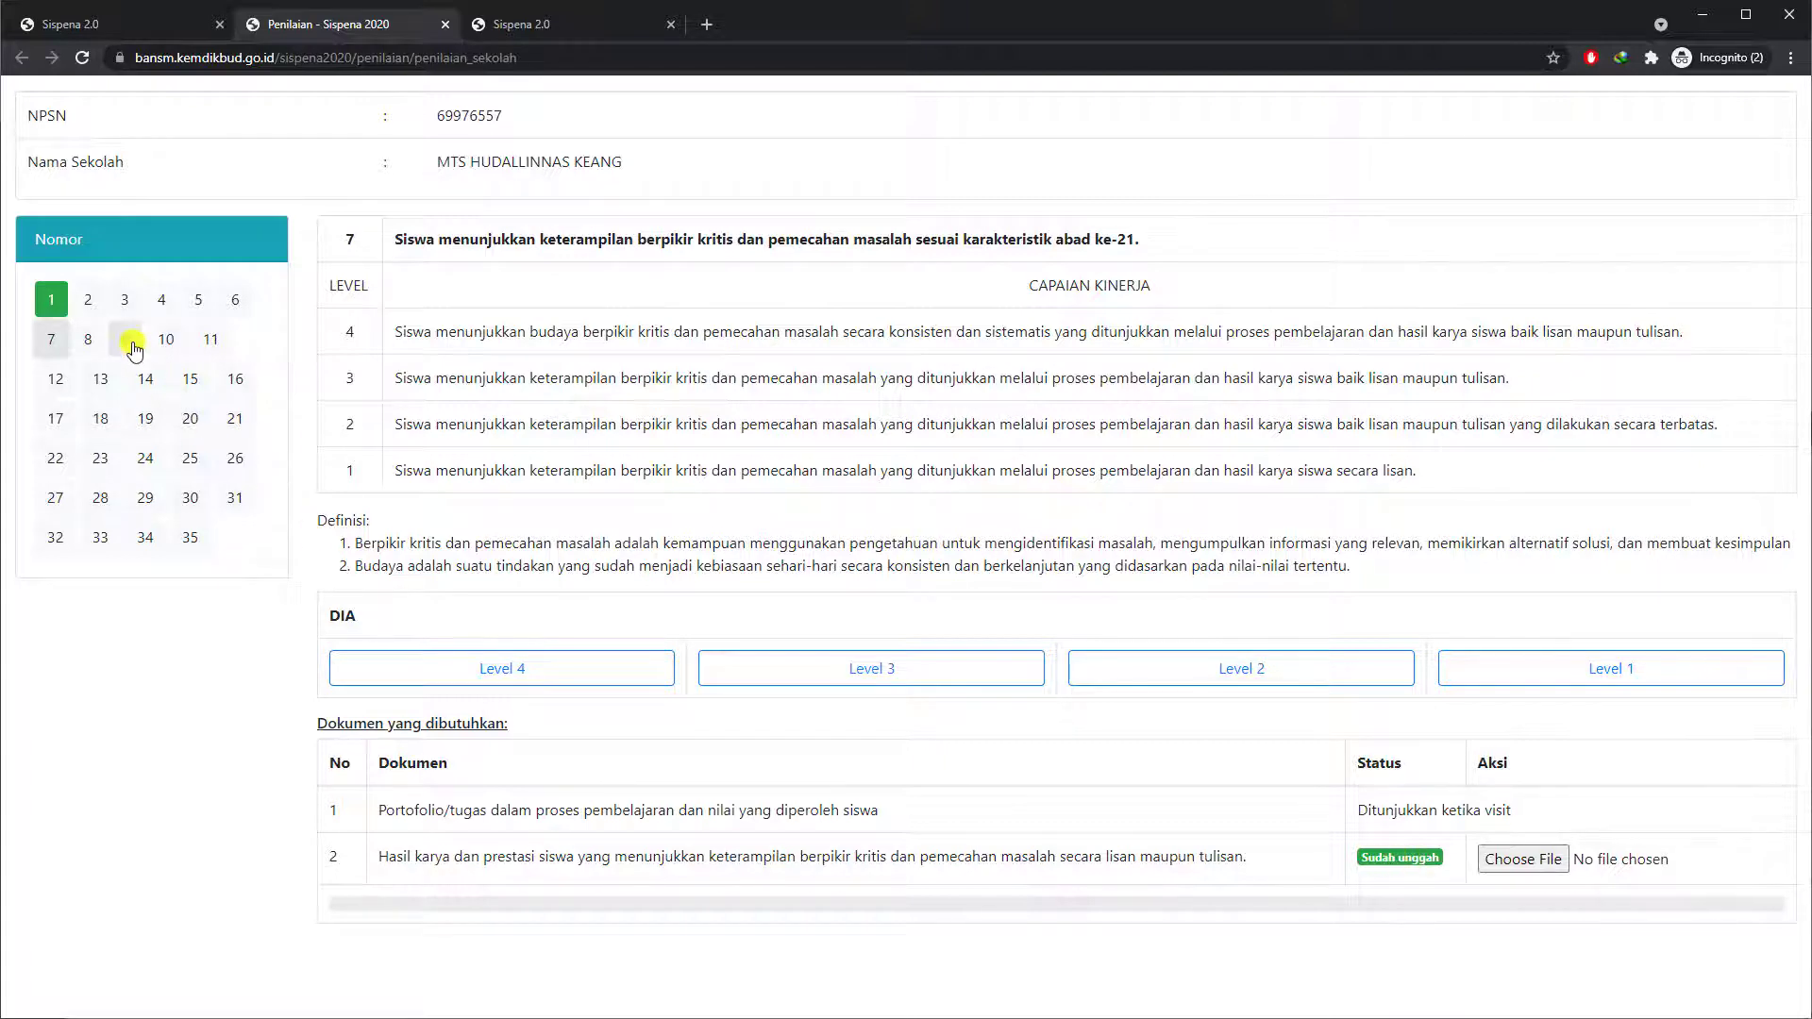
click(89, 340)
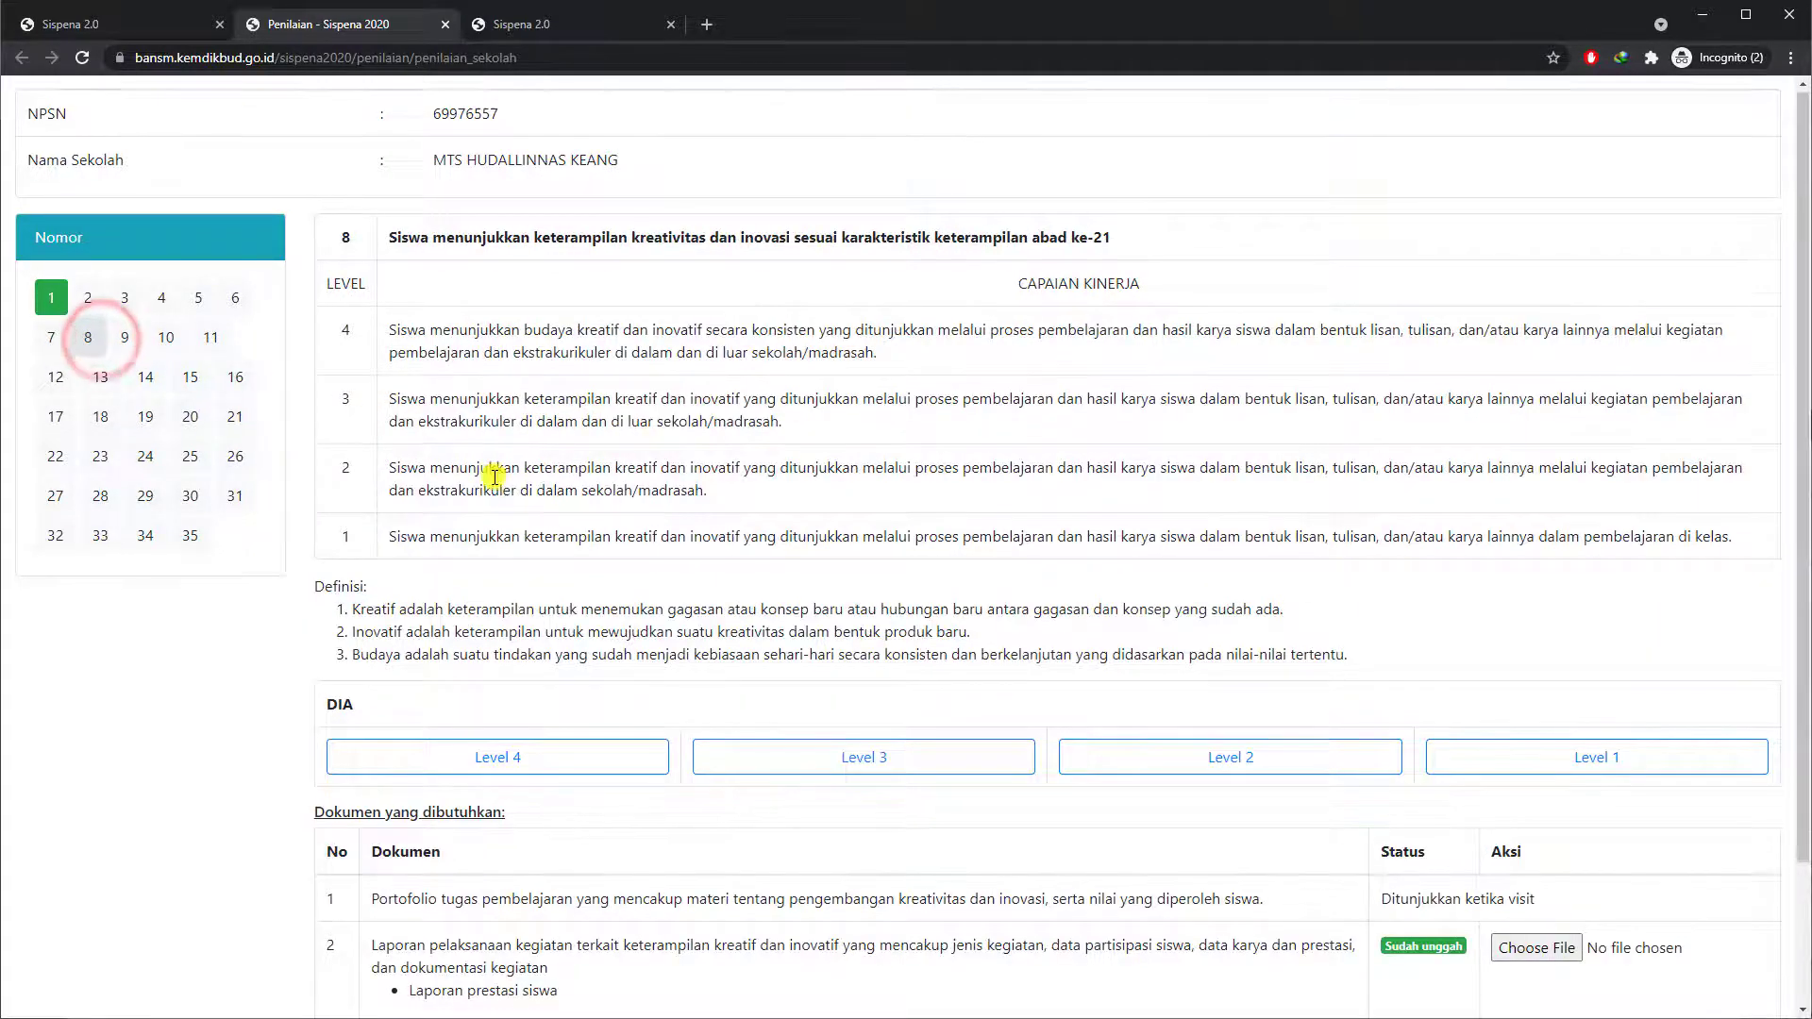
scroll(489, 478, down, 2)
scroll(217, 331, up, 1)
scroll(478, 174, down, 1)
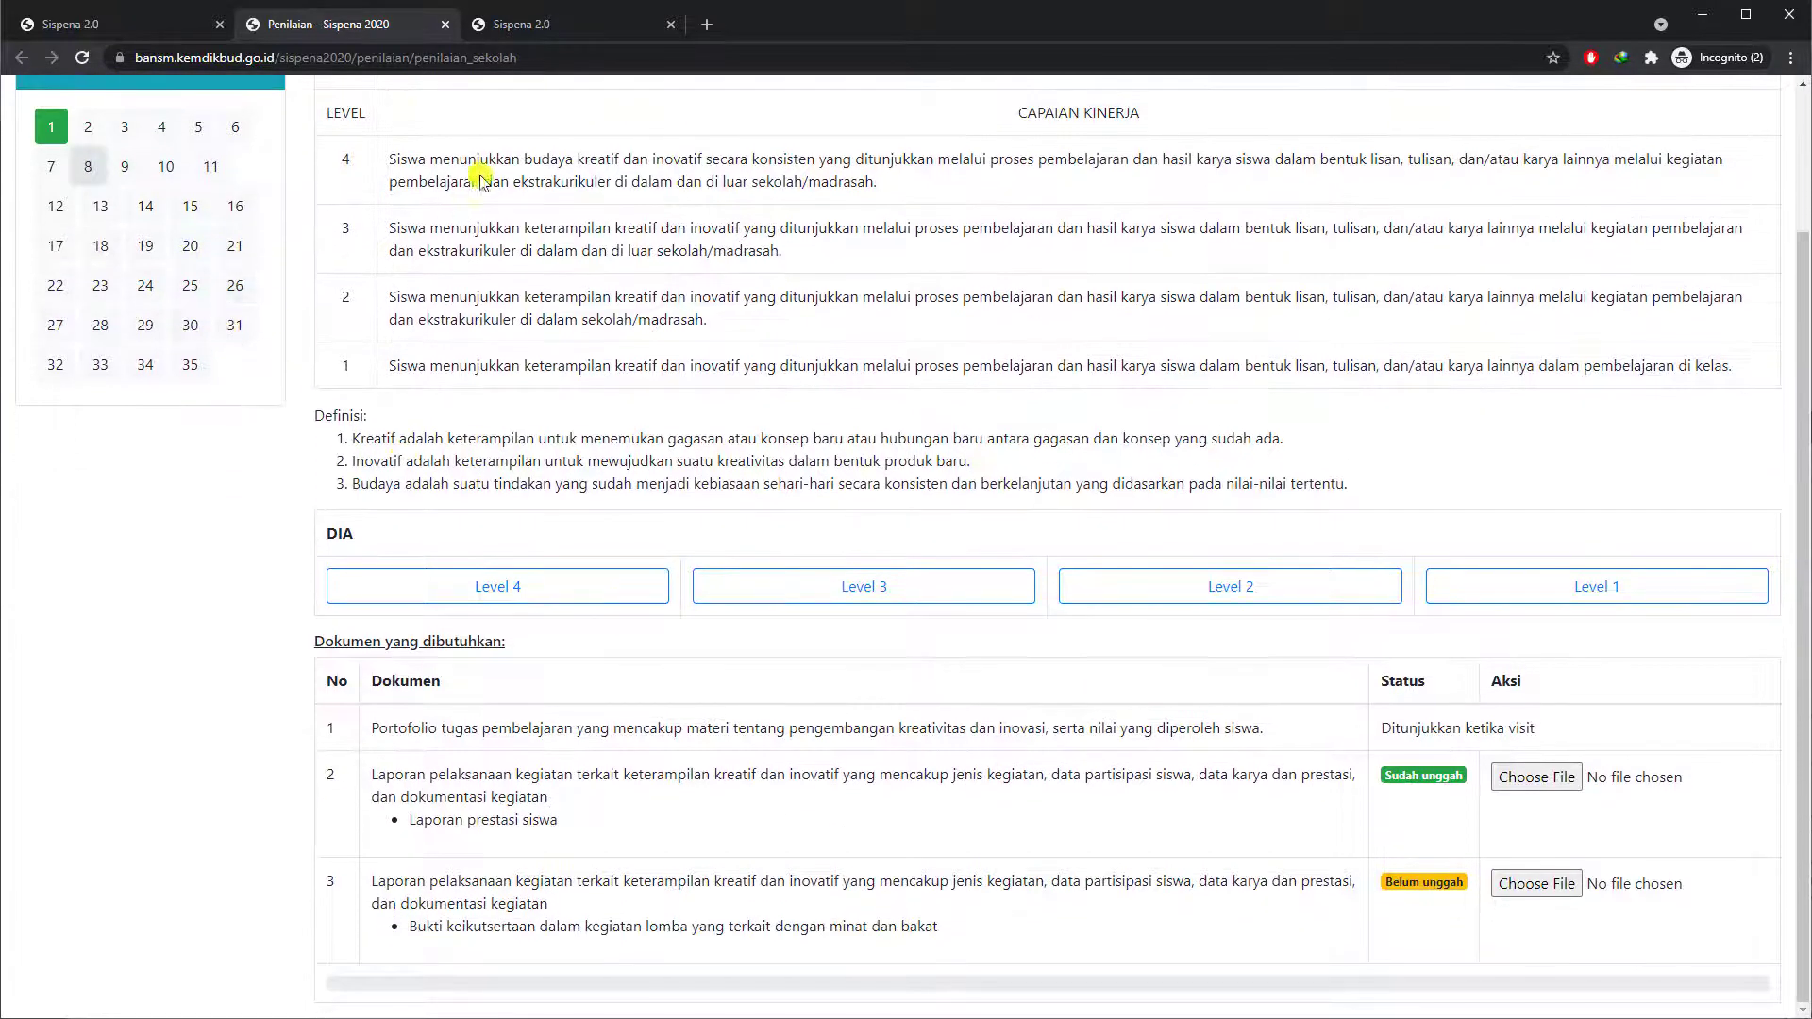
click(546, 24)
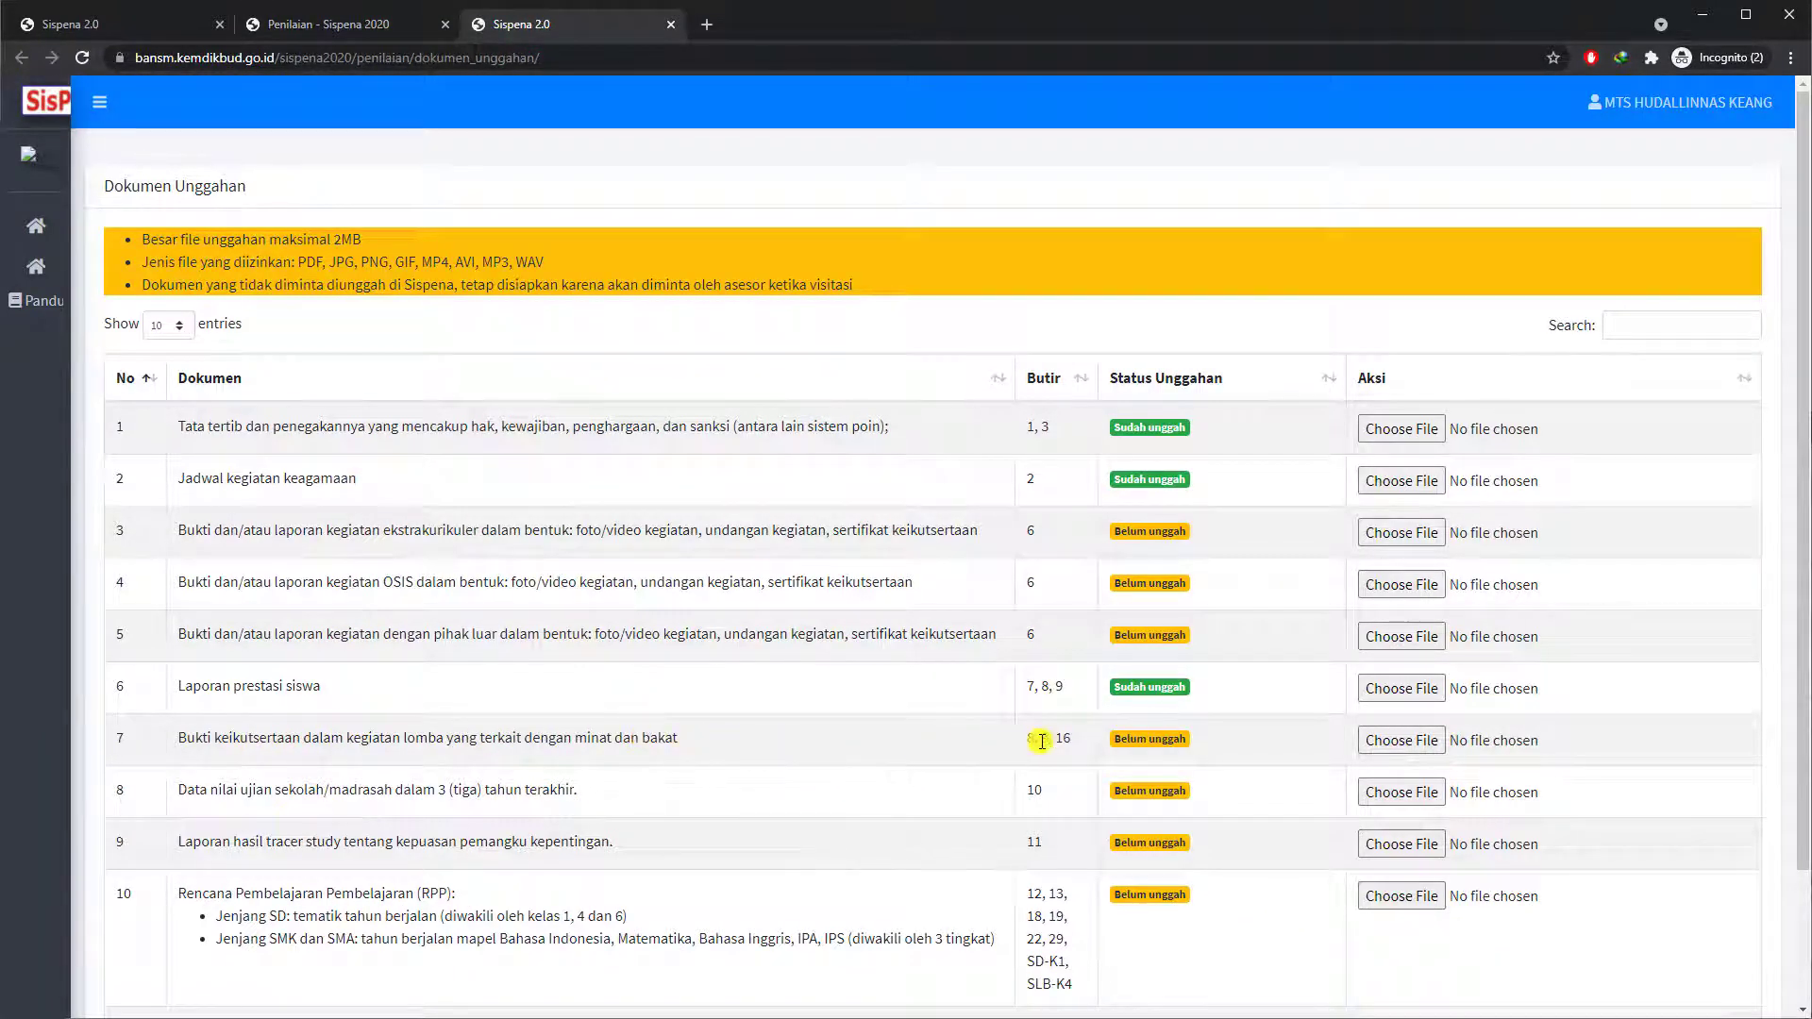
click(270, 28)
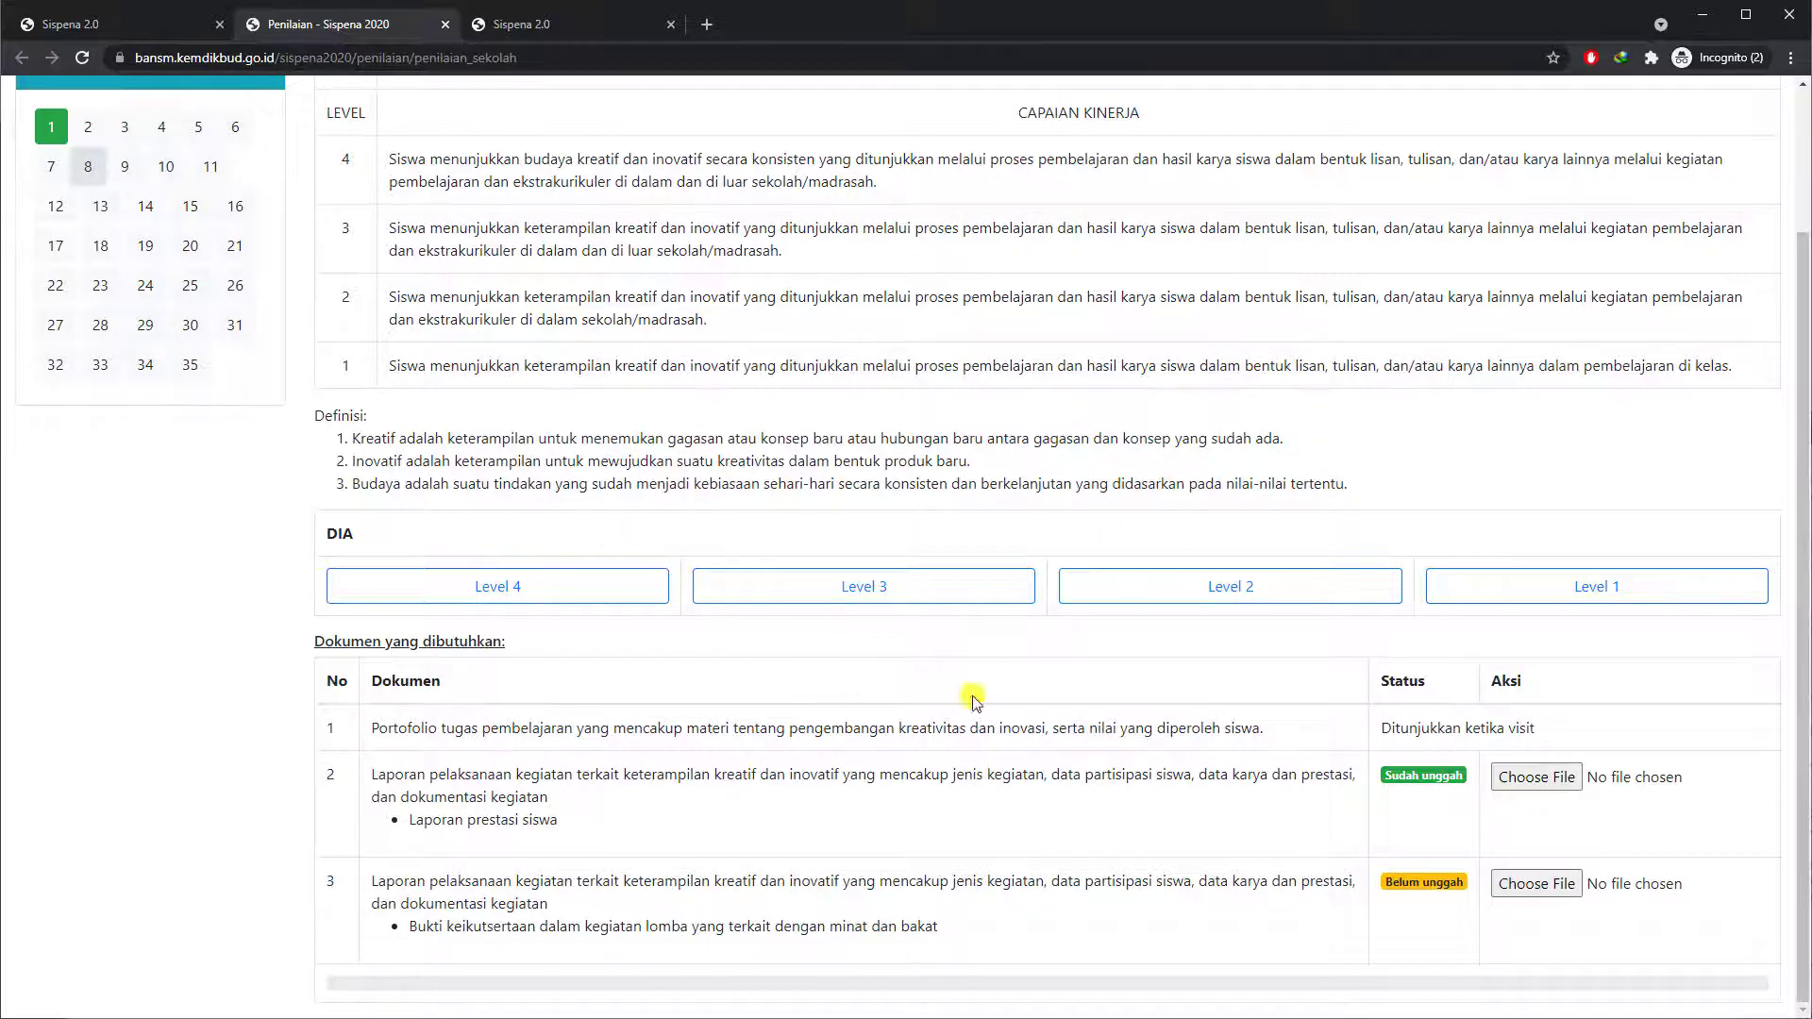
click(124, 167)
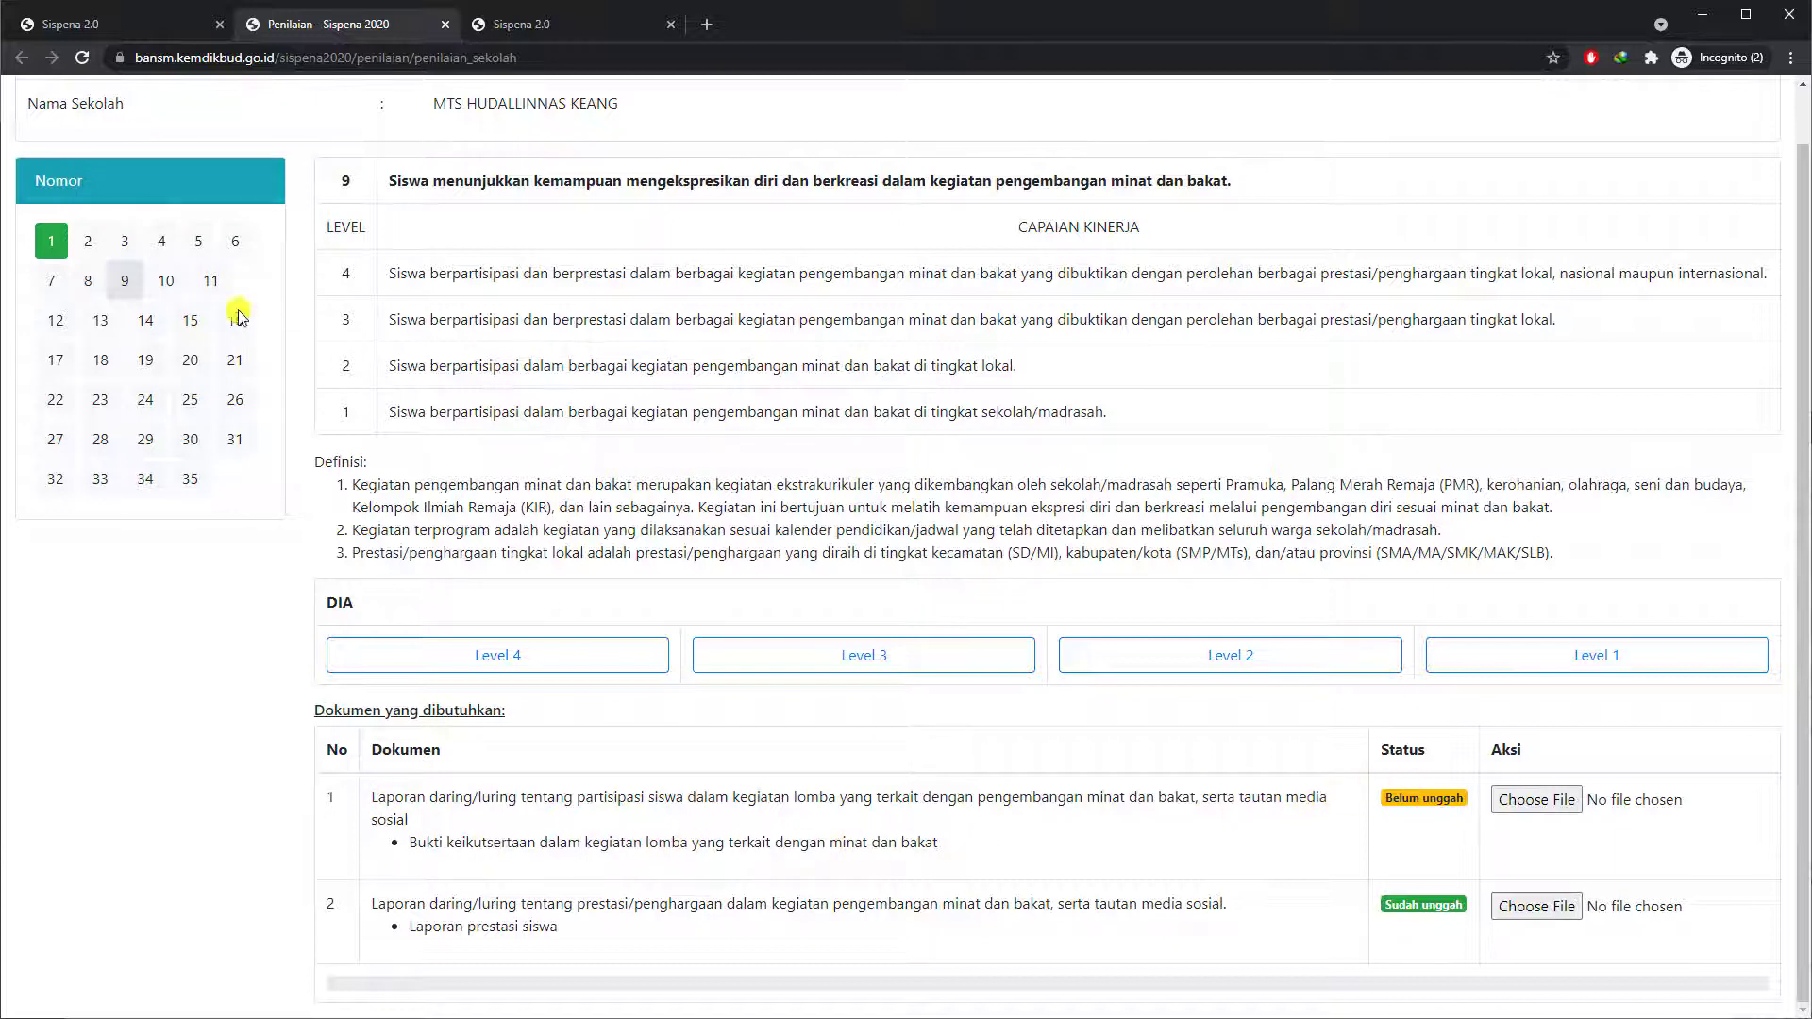
Upload contoh pdf.pdf for butir 8's third required document, Bukti keikutsertaan dalam kegiatan lomba yang terkait dengan minat dan bakat
click(88, 281)
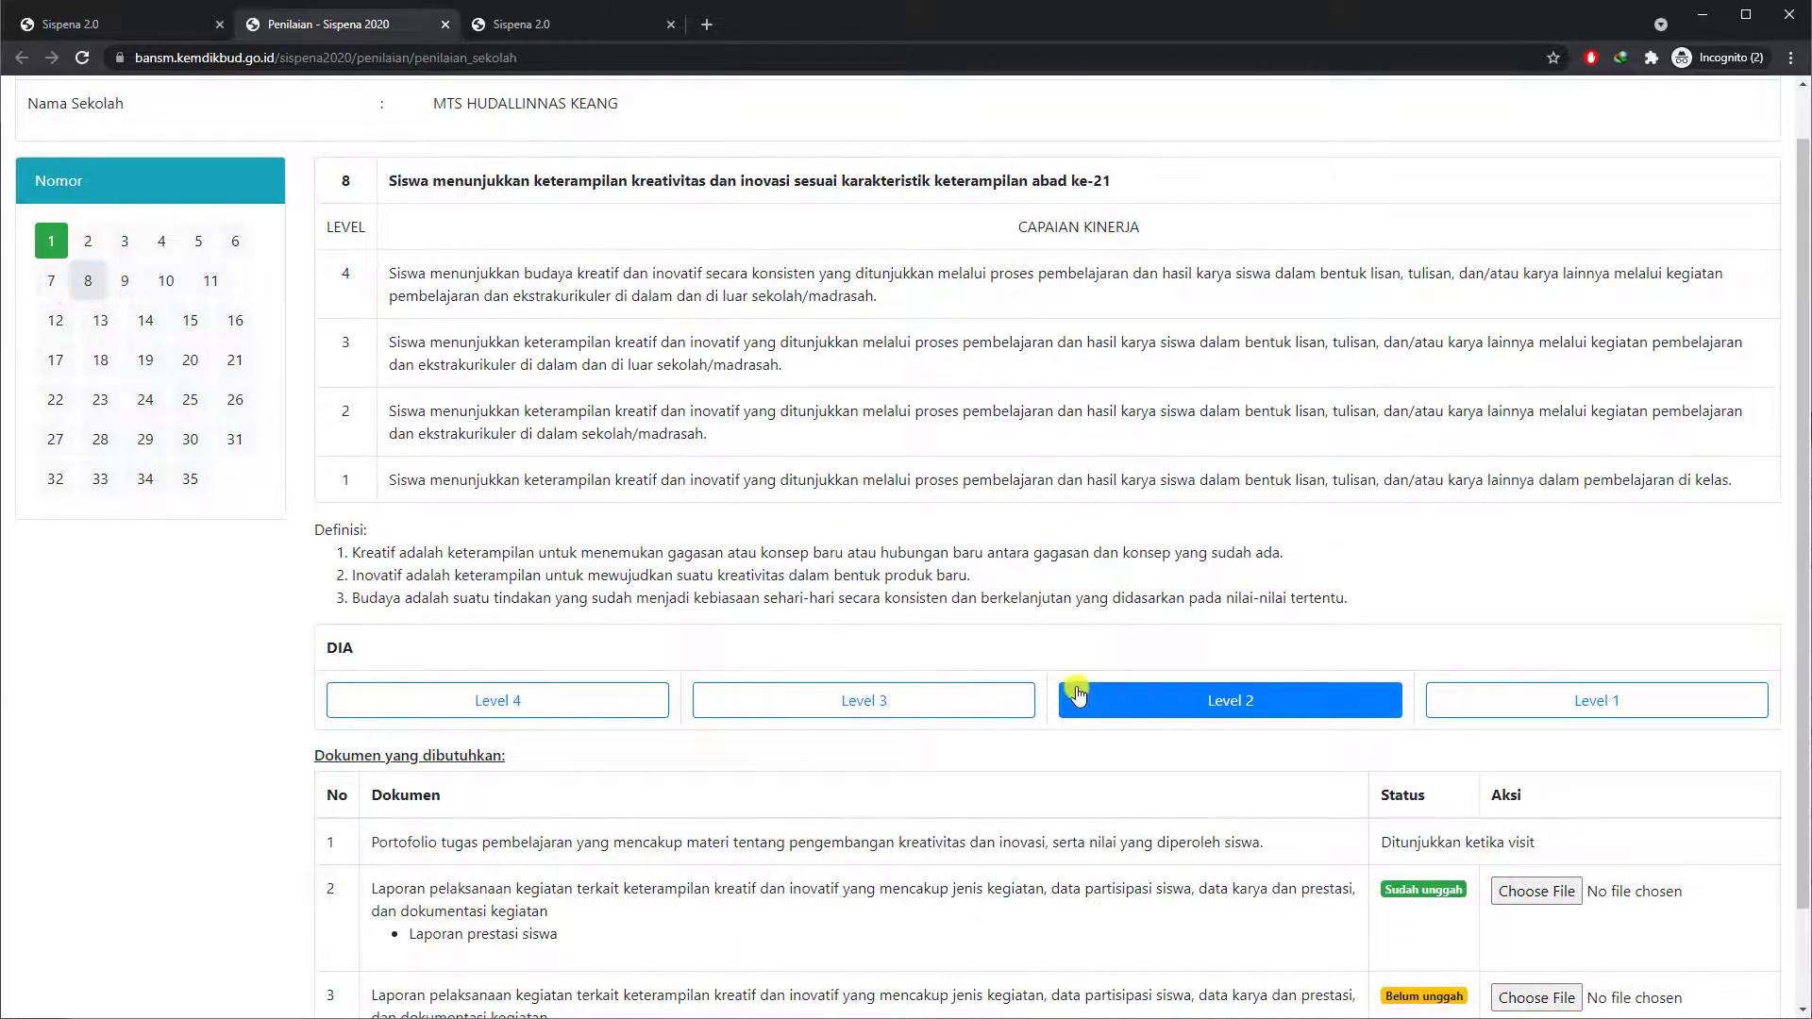
scroll(1071, 699, down, 1)
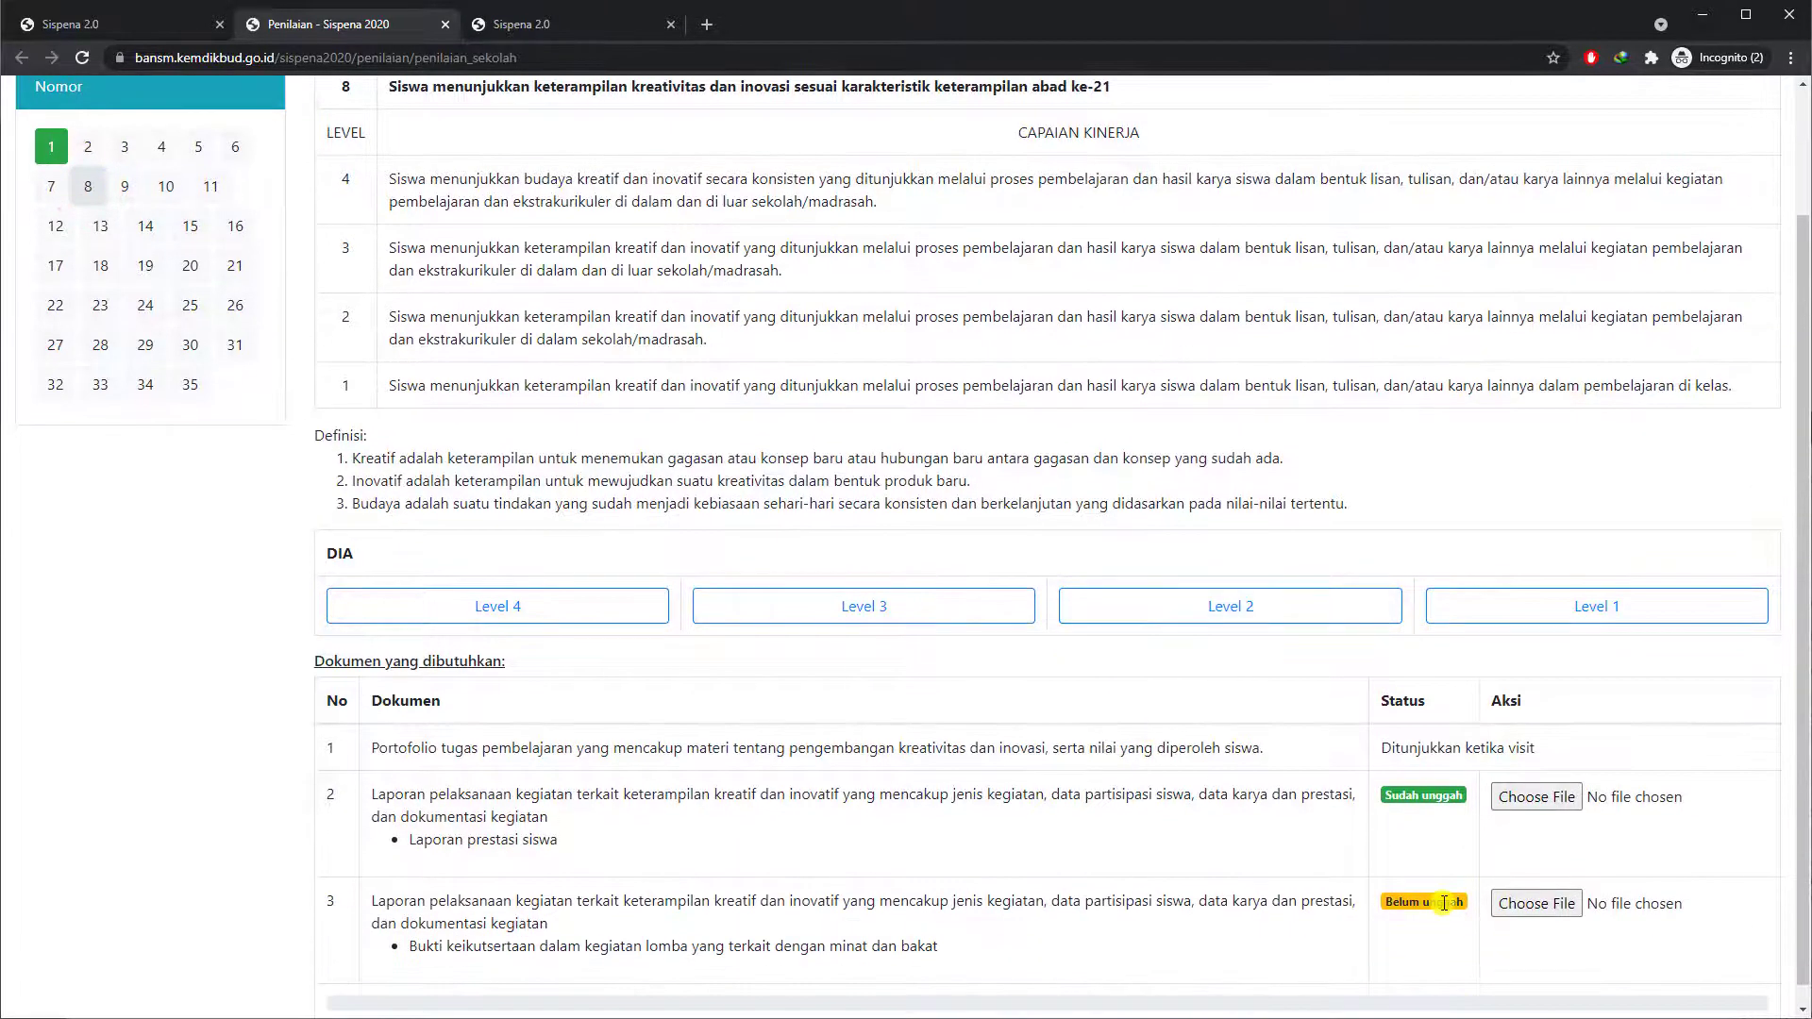
click(1538, 904)
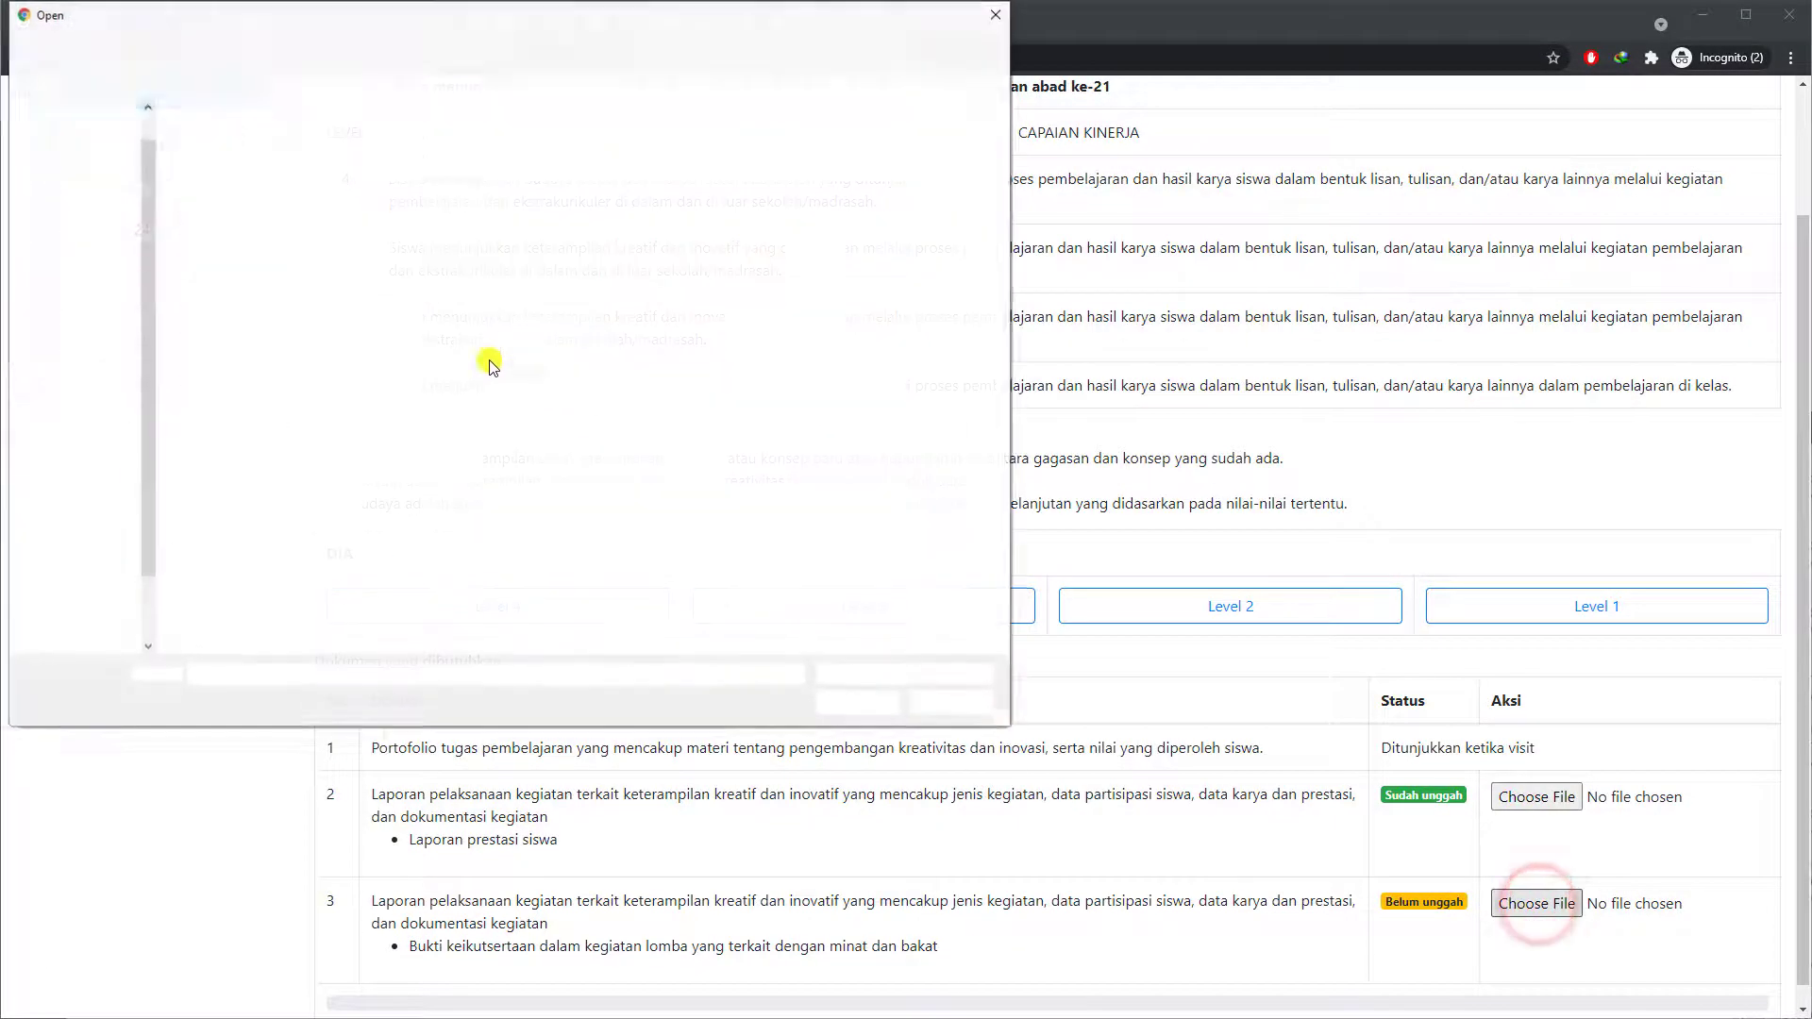
double_click(236, 157)
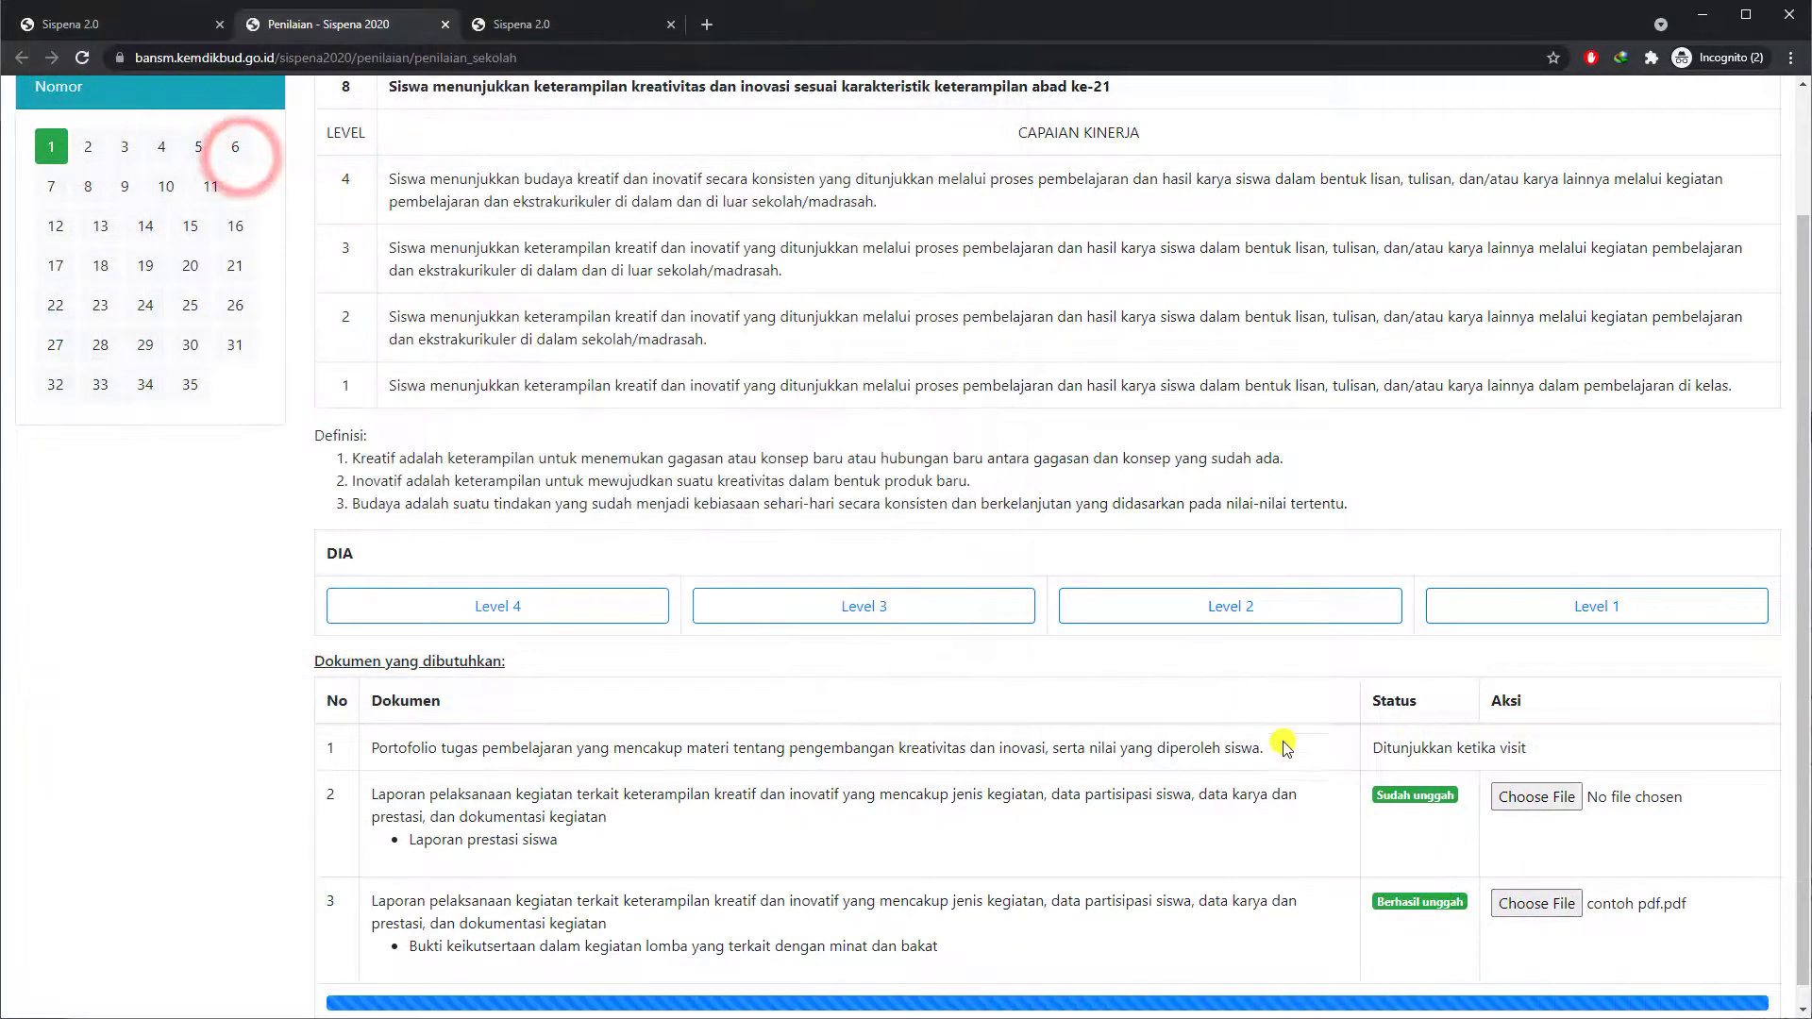
Check the document upload status of butir 9, and review the first page of the Dokumen Unggahan list
click(124, 189)
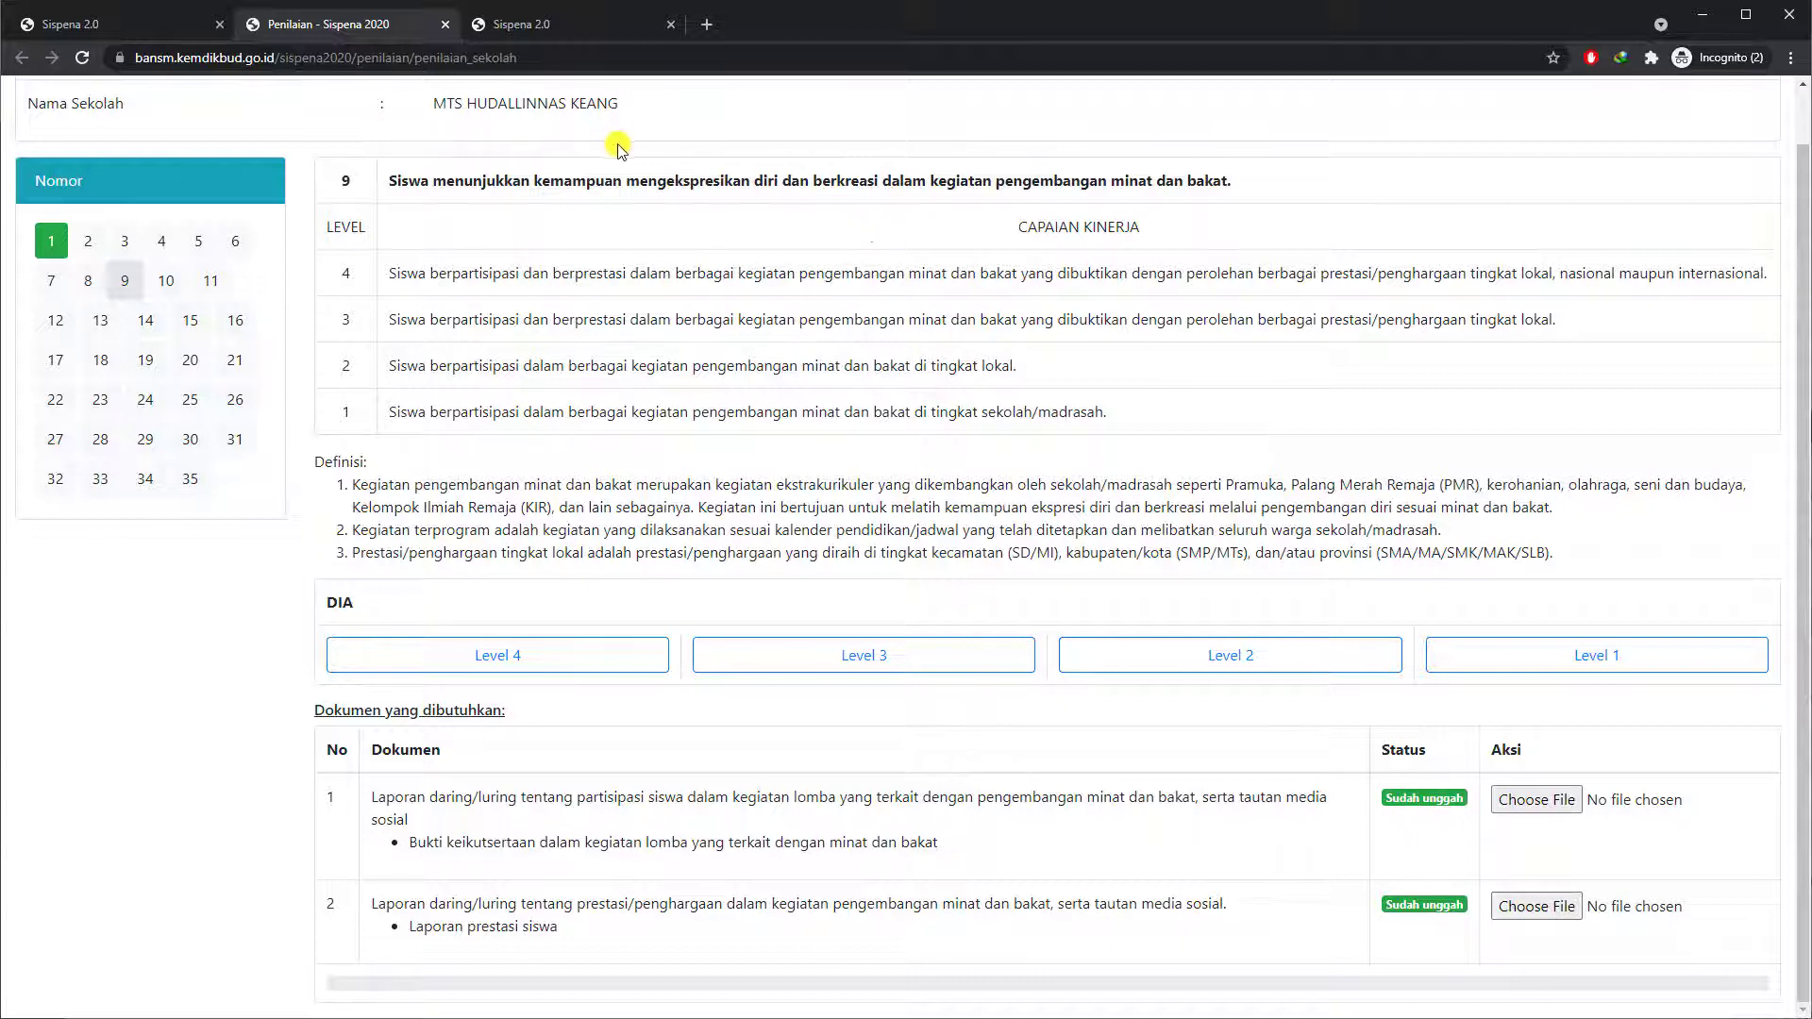
click(550, 23)
scroll(972, 591, down, 2)
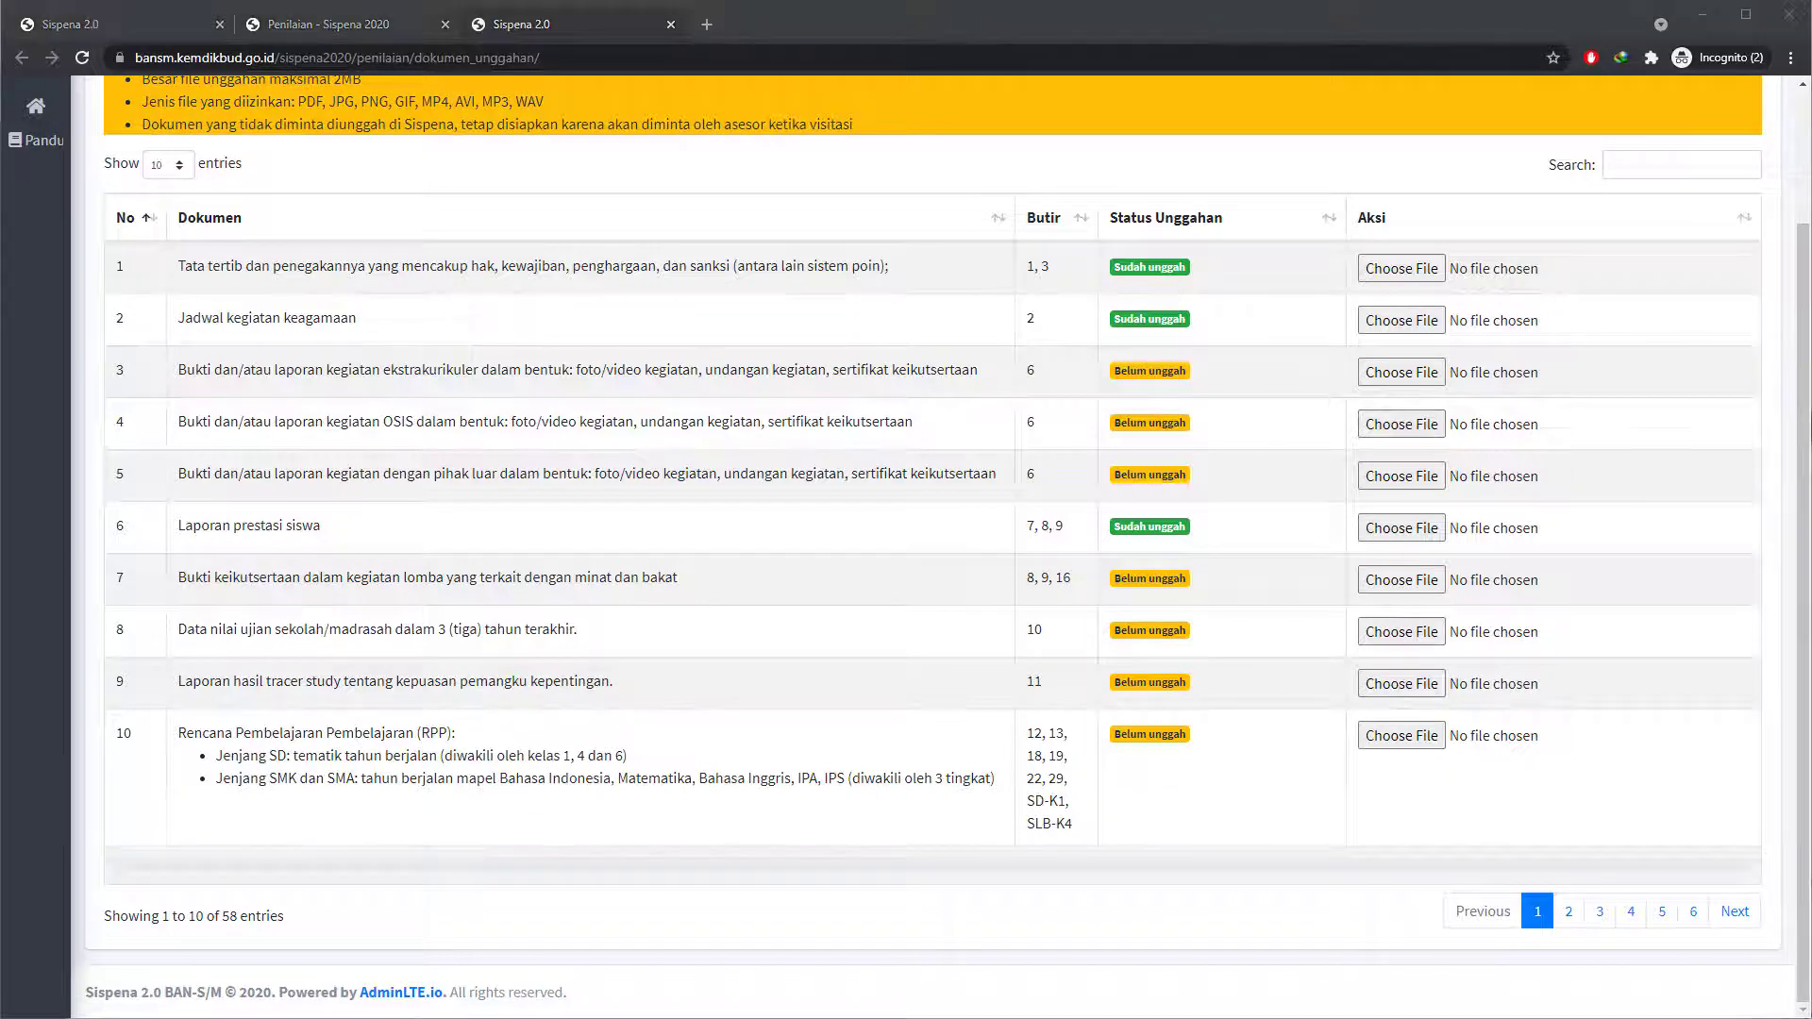
Return to the DIA assessment and view the provisional score calculation, Hitung Sementara
click(321, 24)
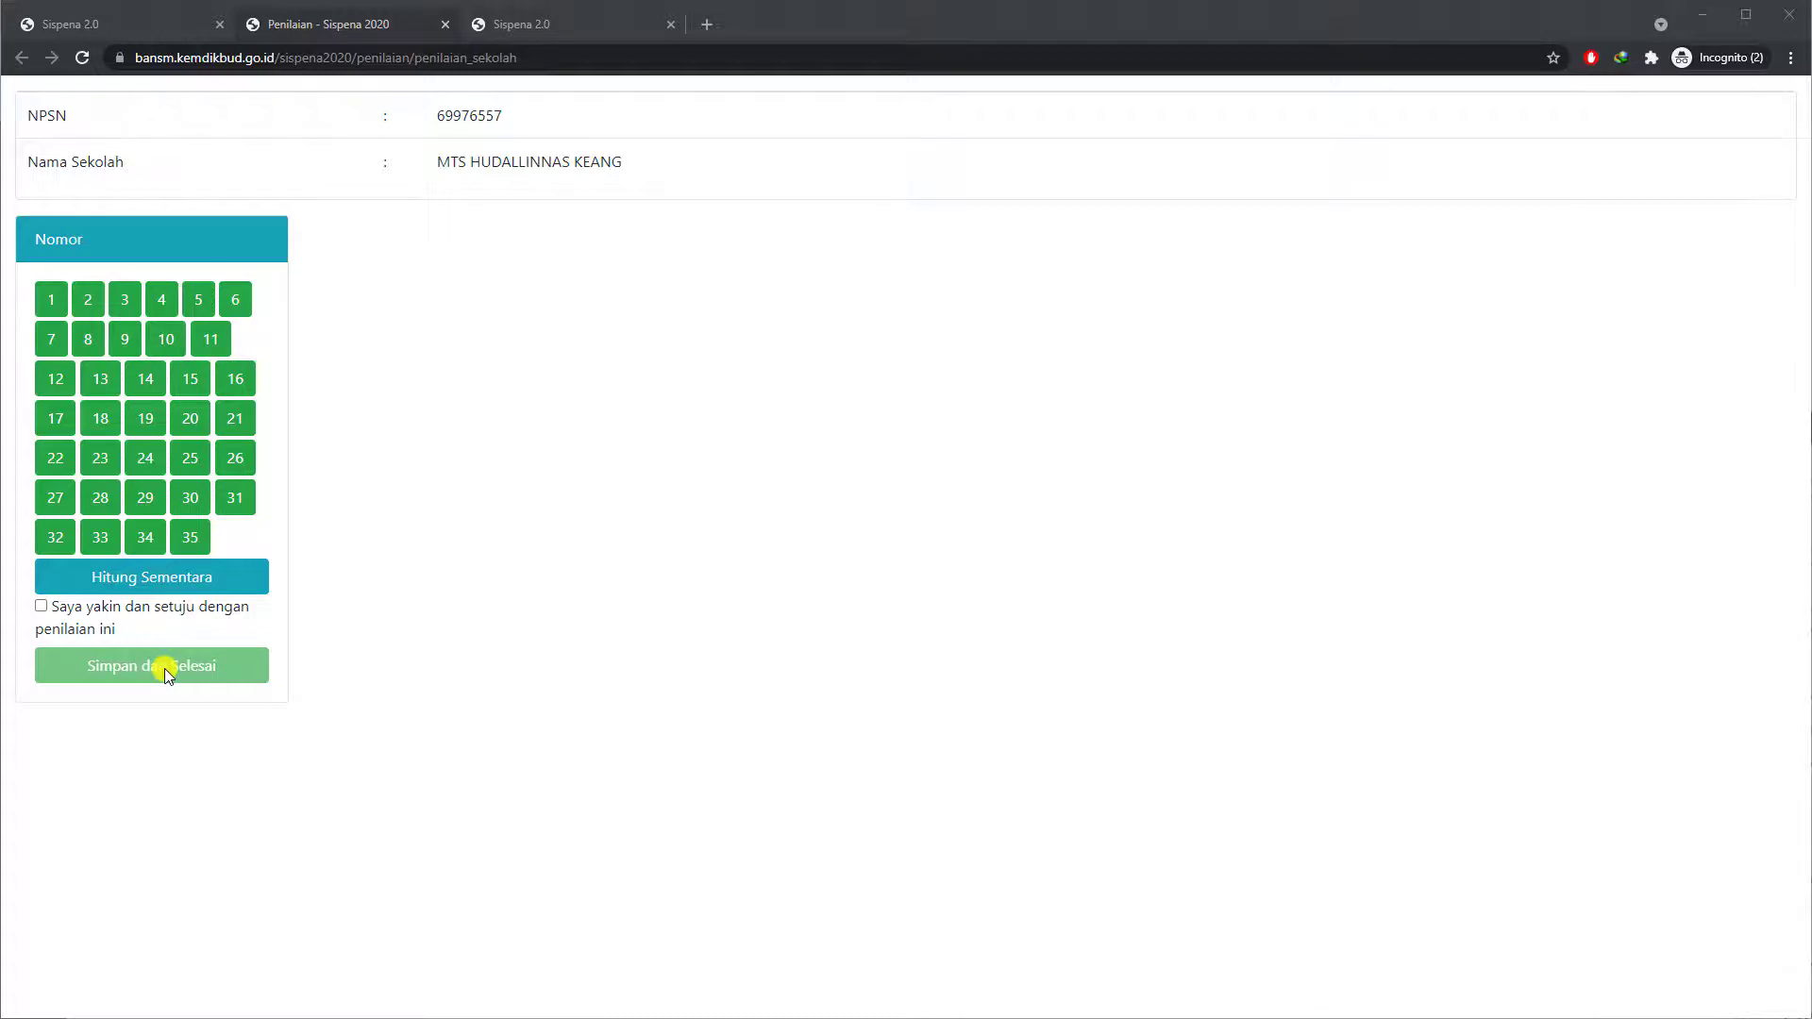
click(204, 575)
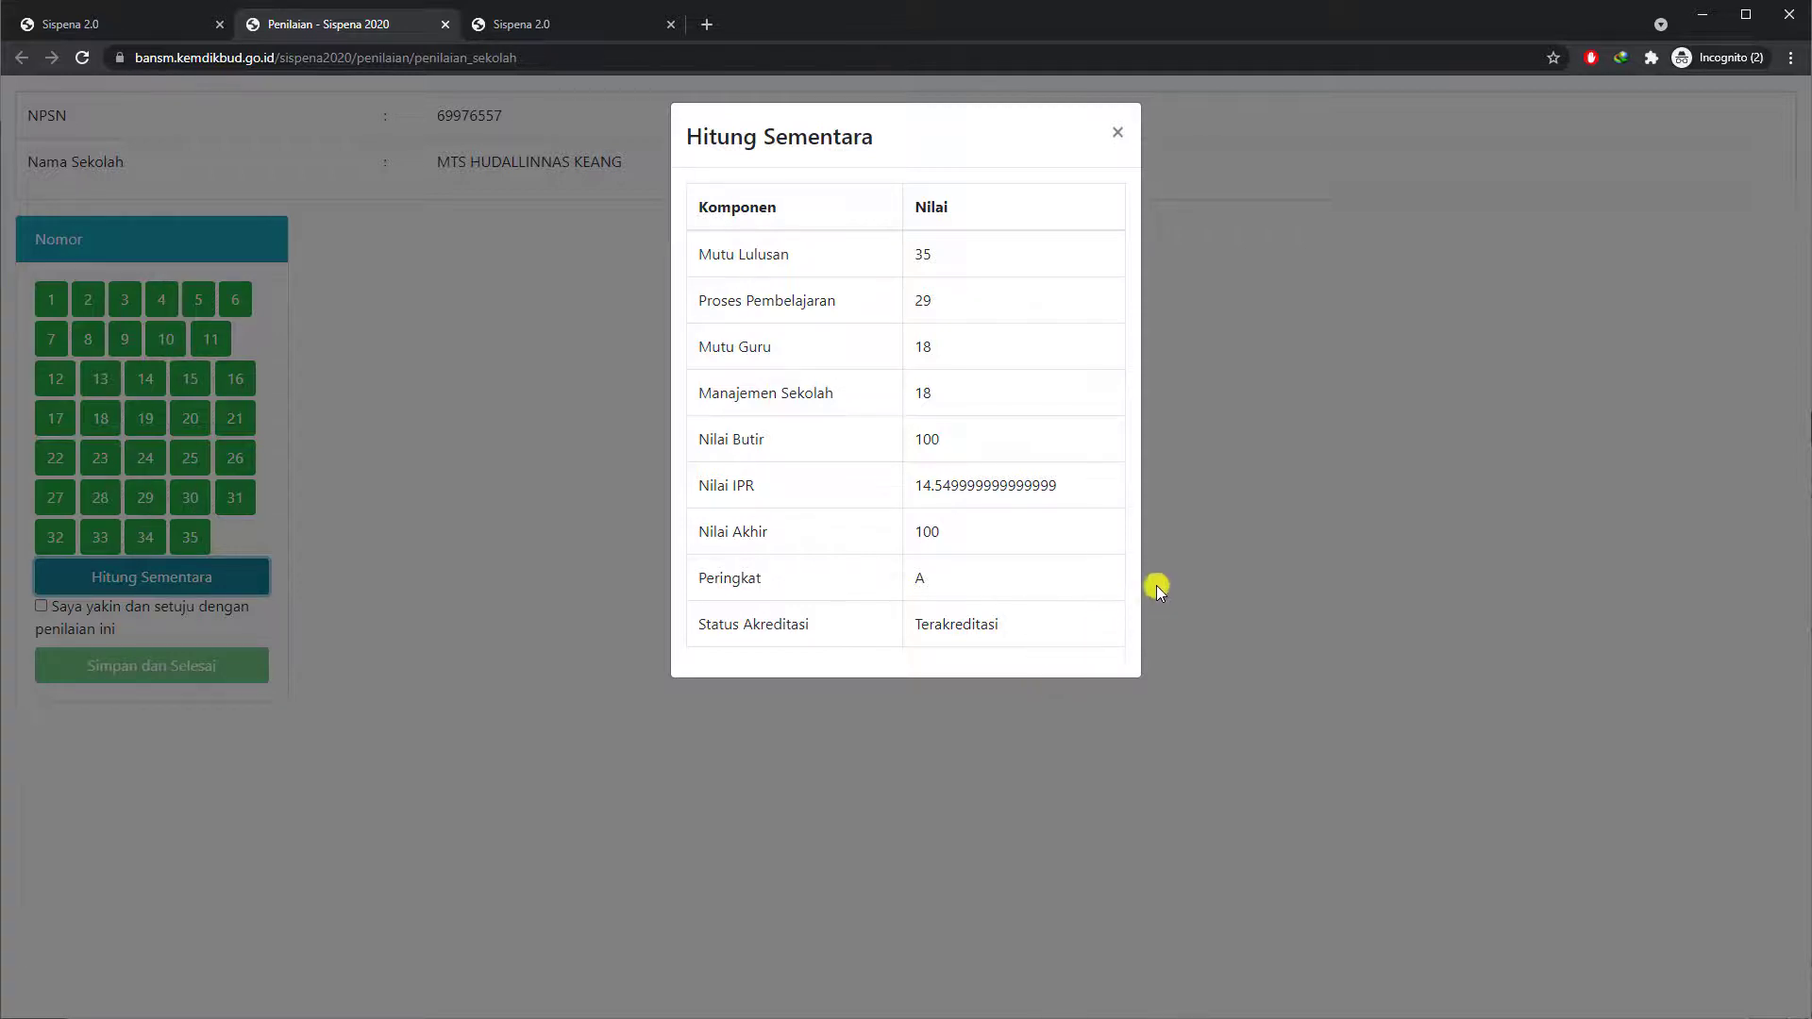
click(1117, 132)
Review the chosen DIA levels of butir 1 to 4, ending on butir 1
click(51, 299)
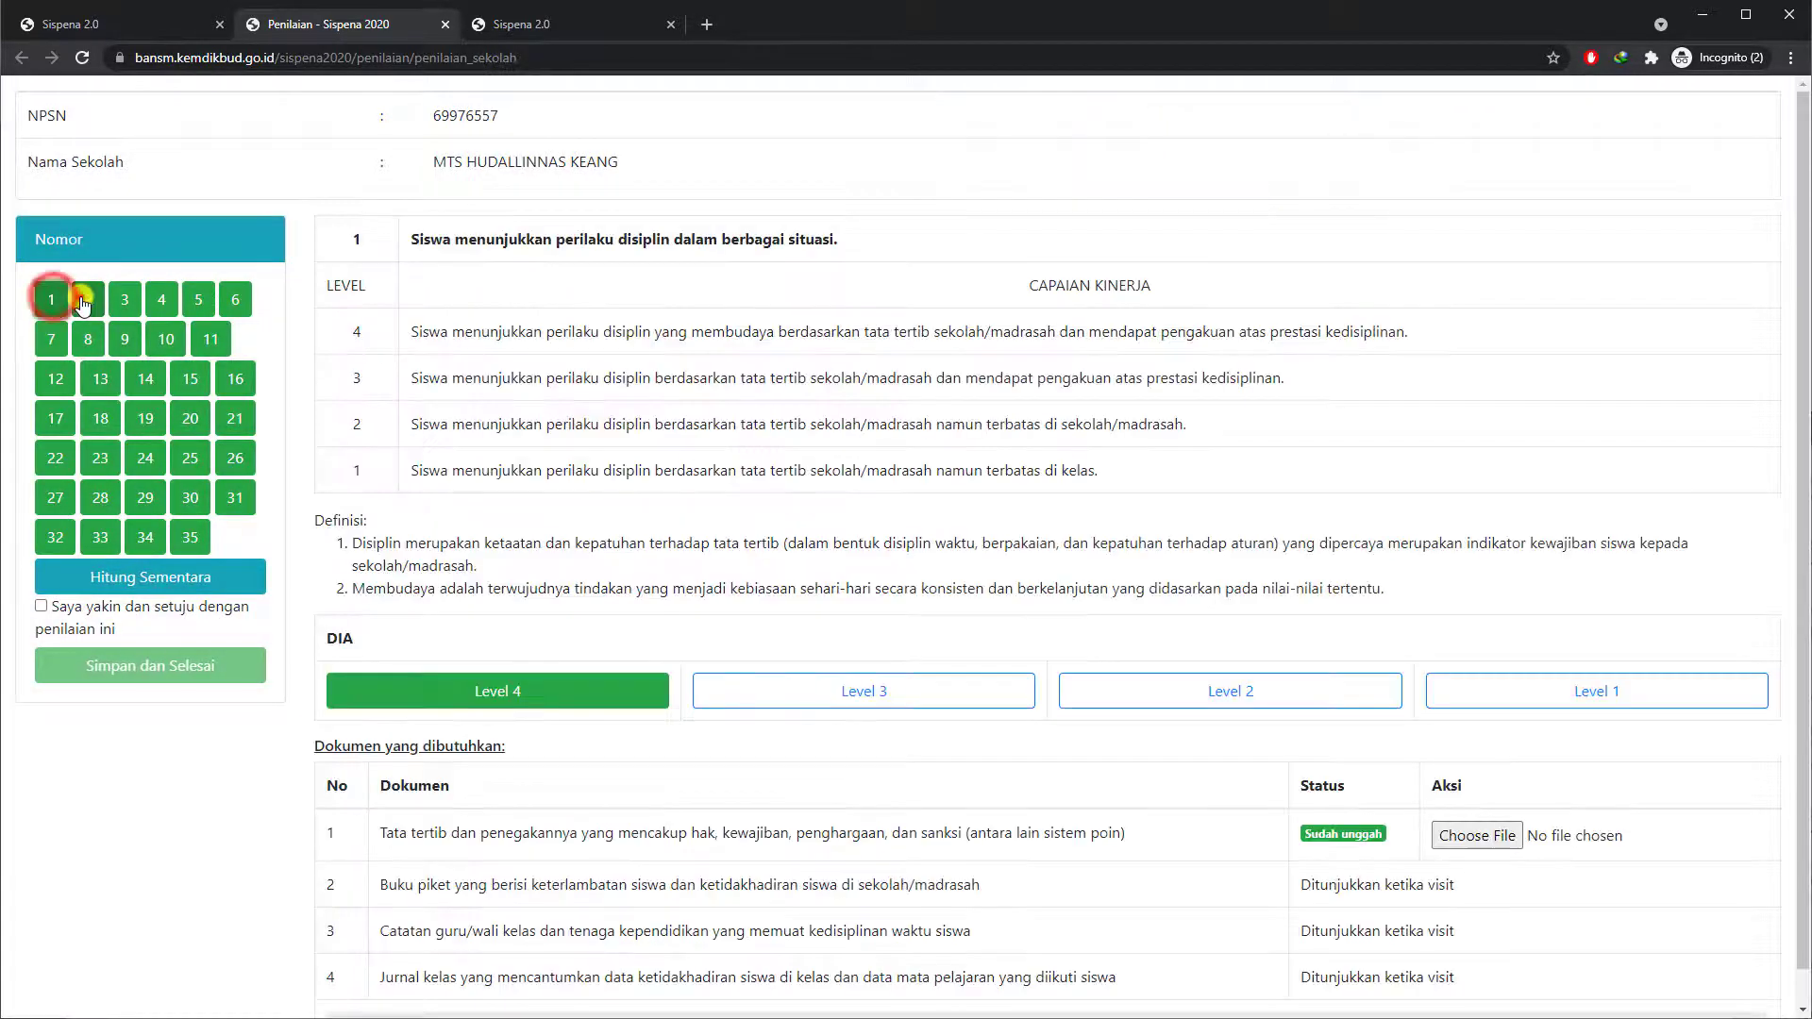
click(88, 299)
click(124, 299)
click(165, 299)
click(51, 299)
Recheck the component scores, final score, rank and accreditation status in the Hitung Sementara results
click(208, 578)
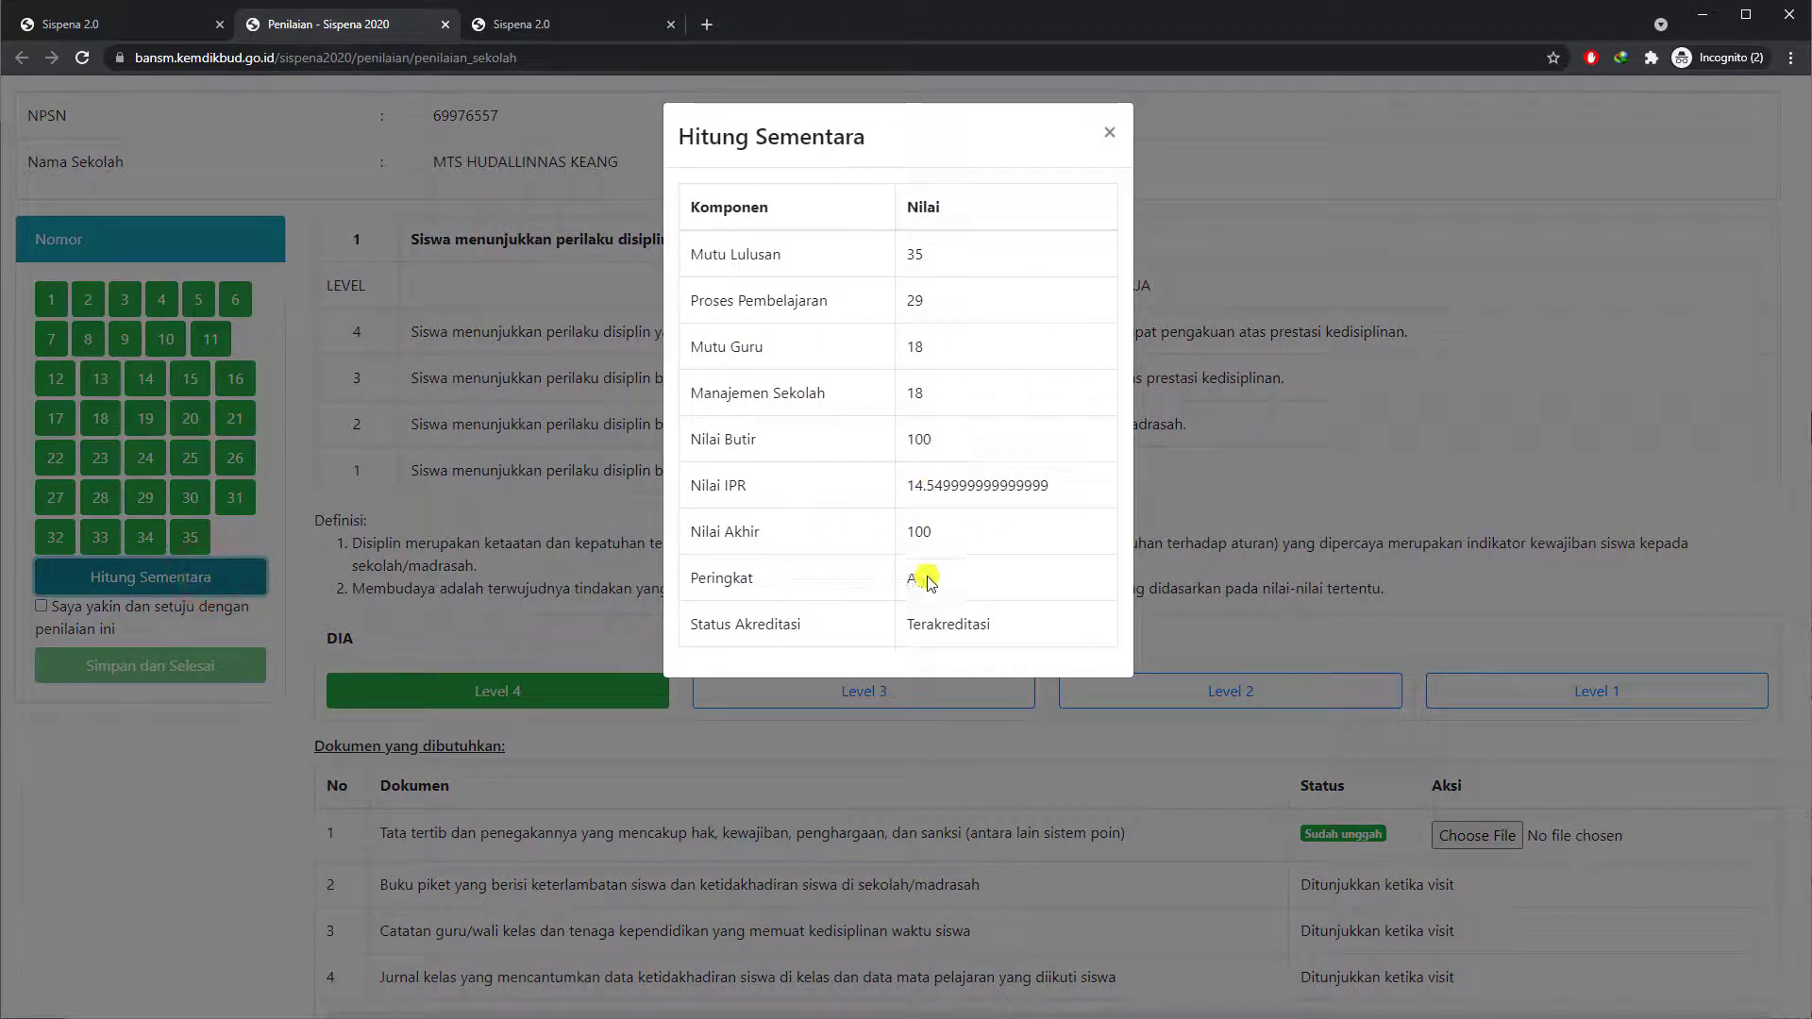
click(1108, 153)
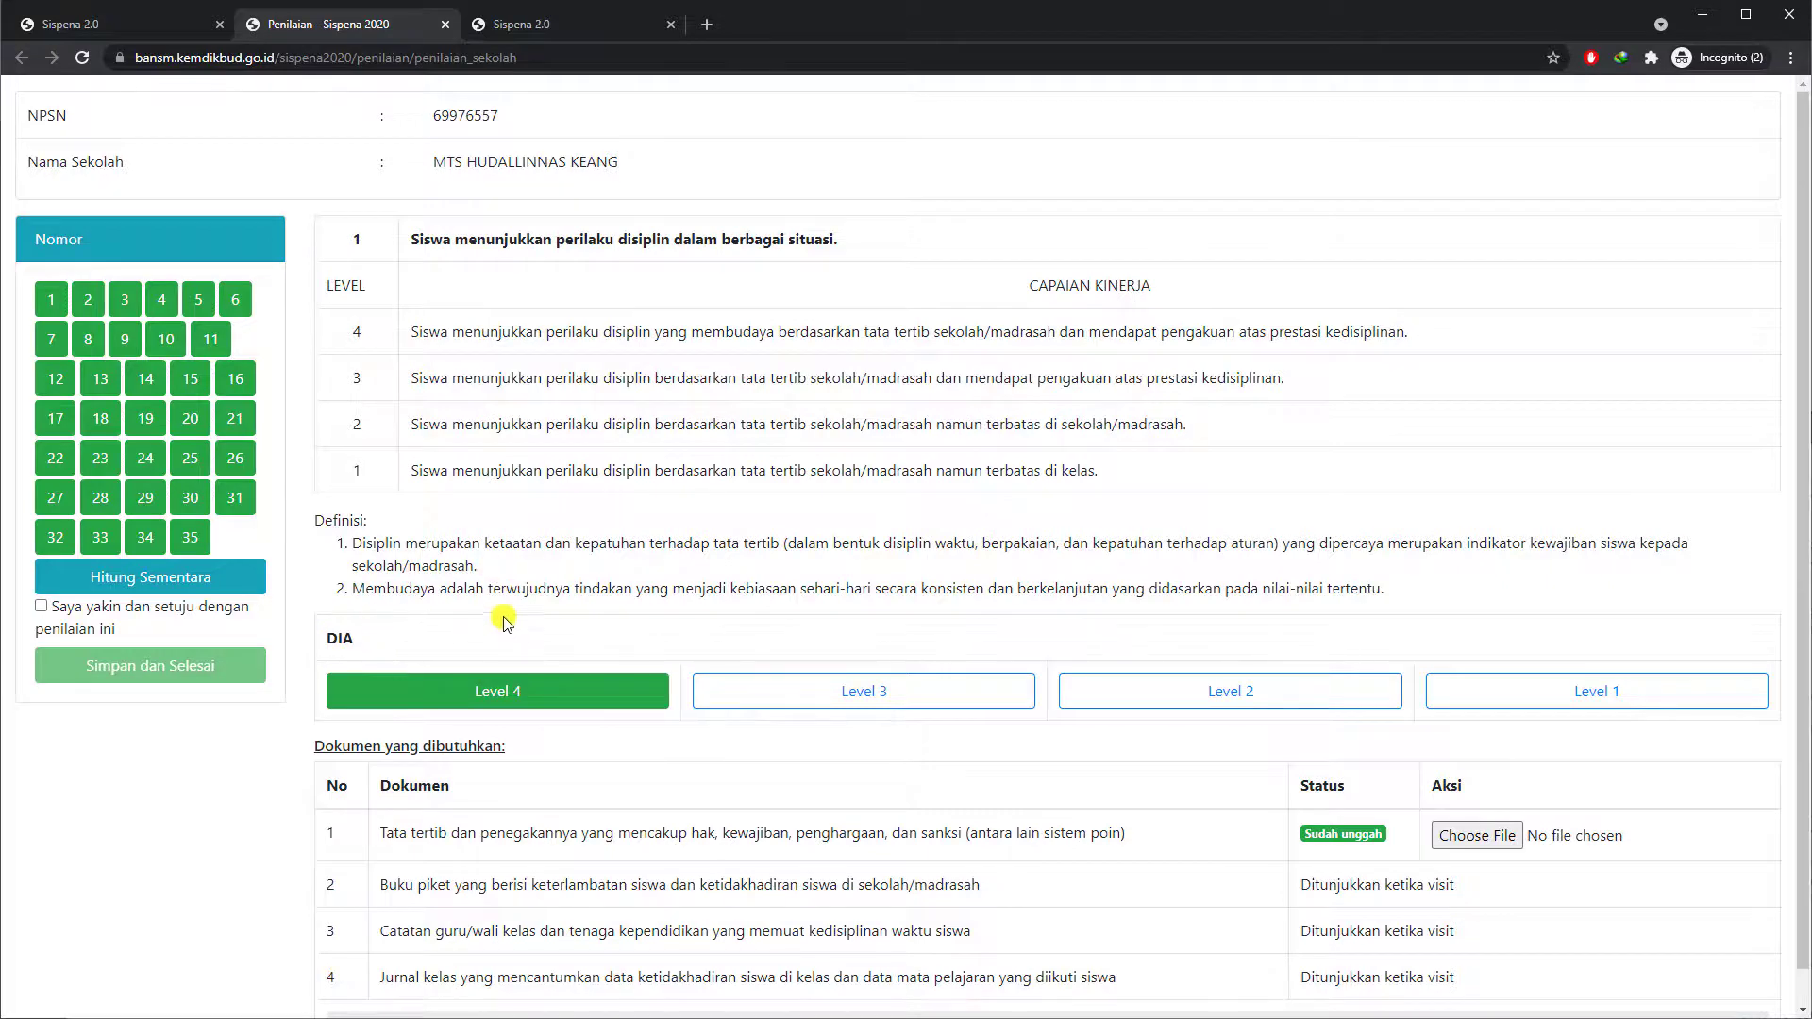
click(230, 579)
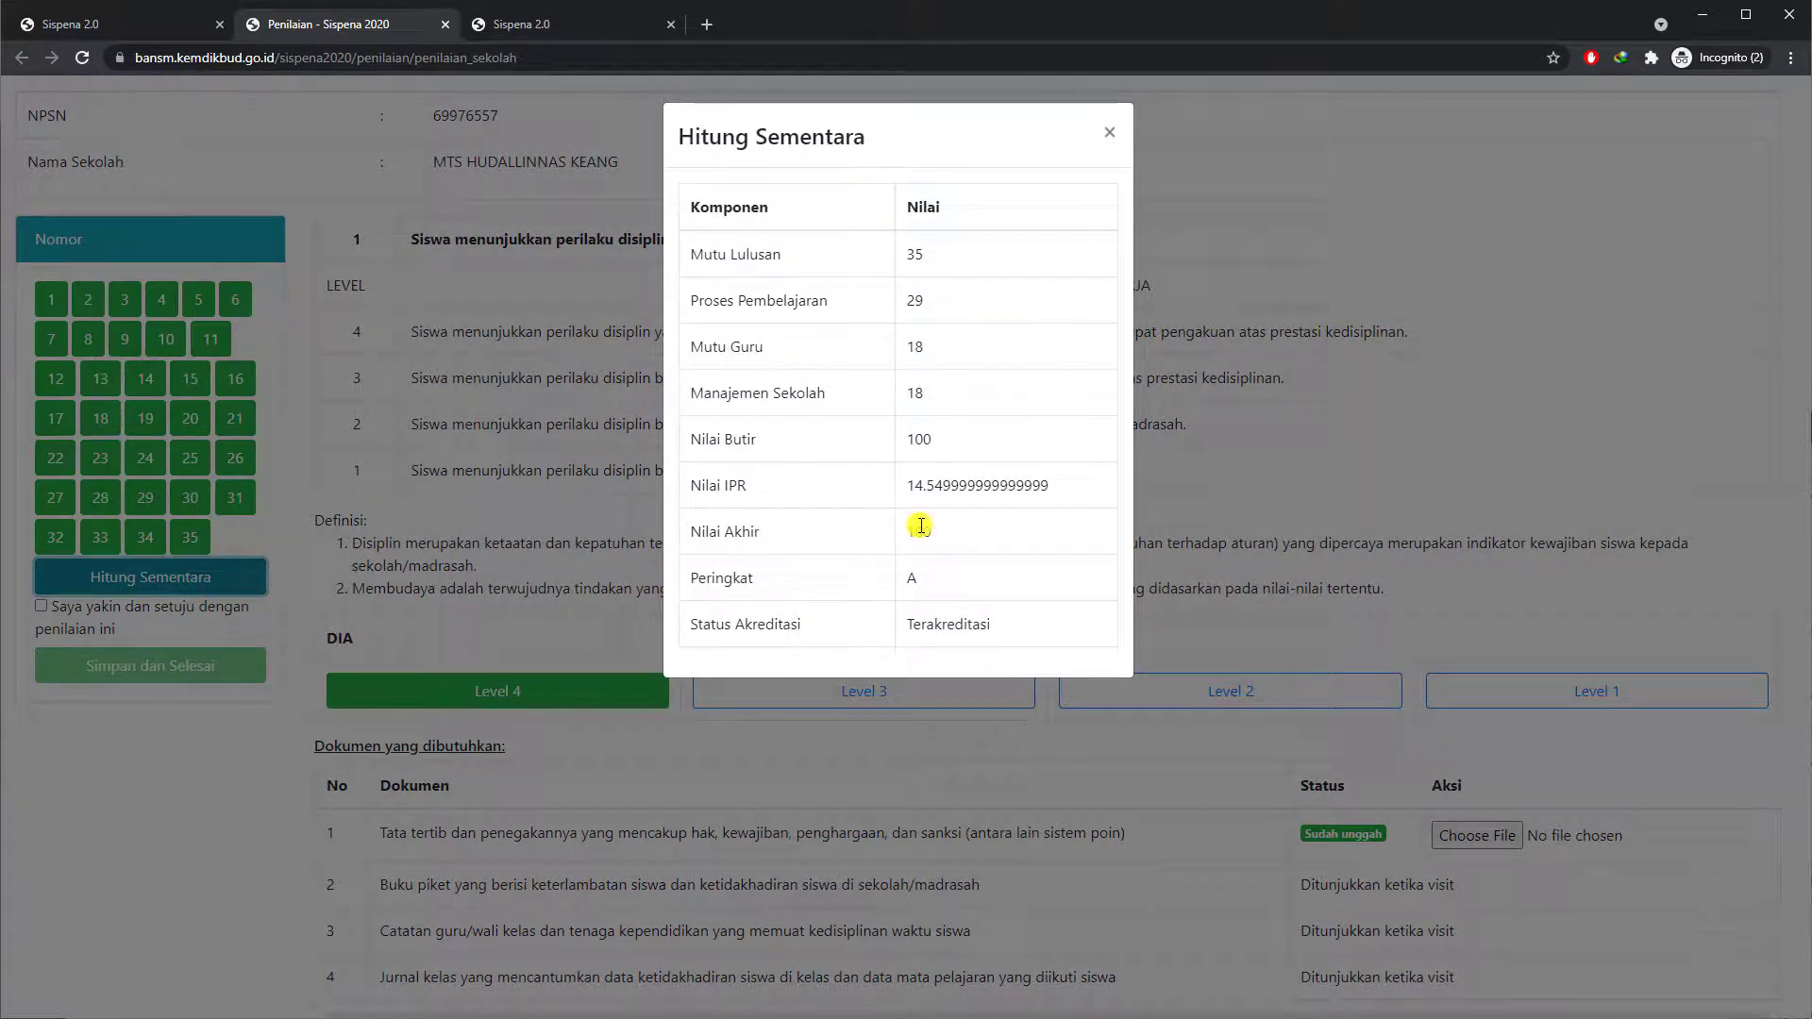
click(1110, 135)
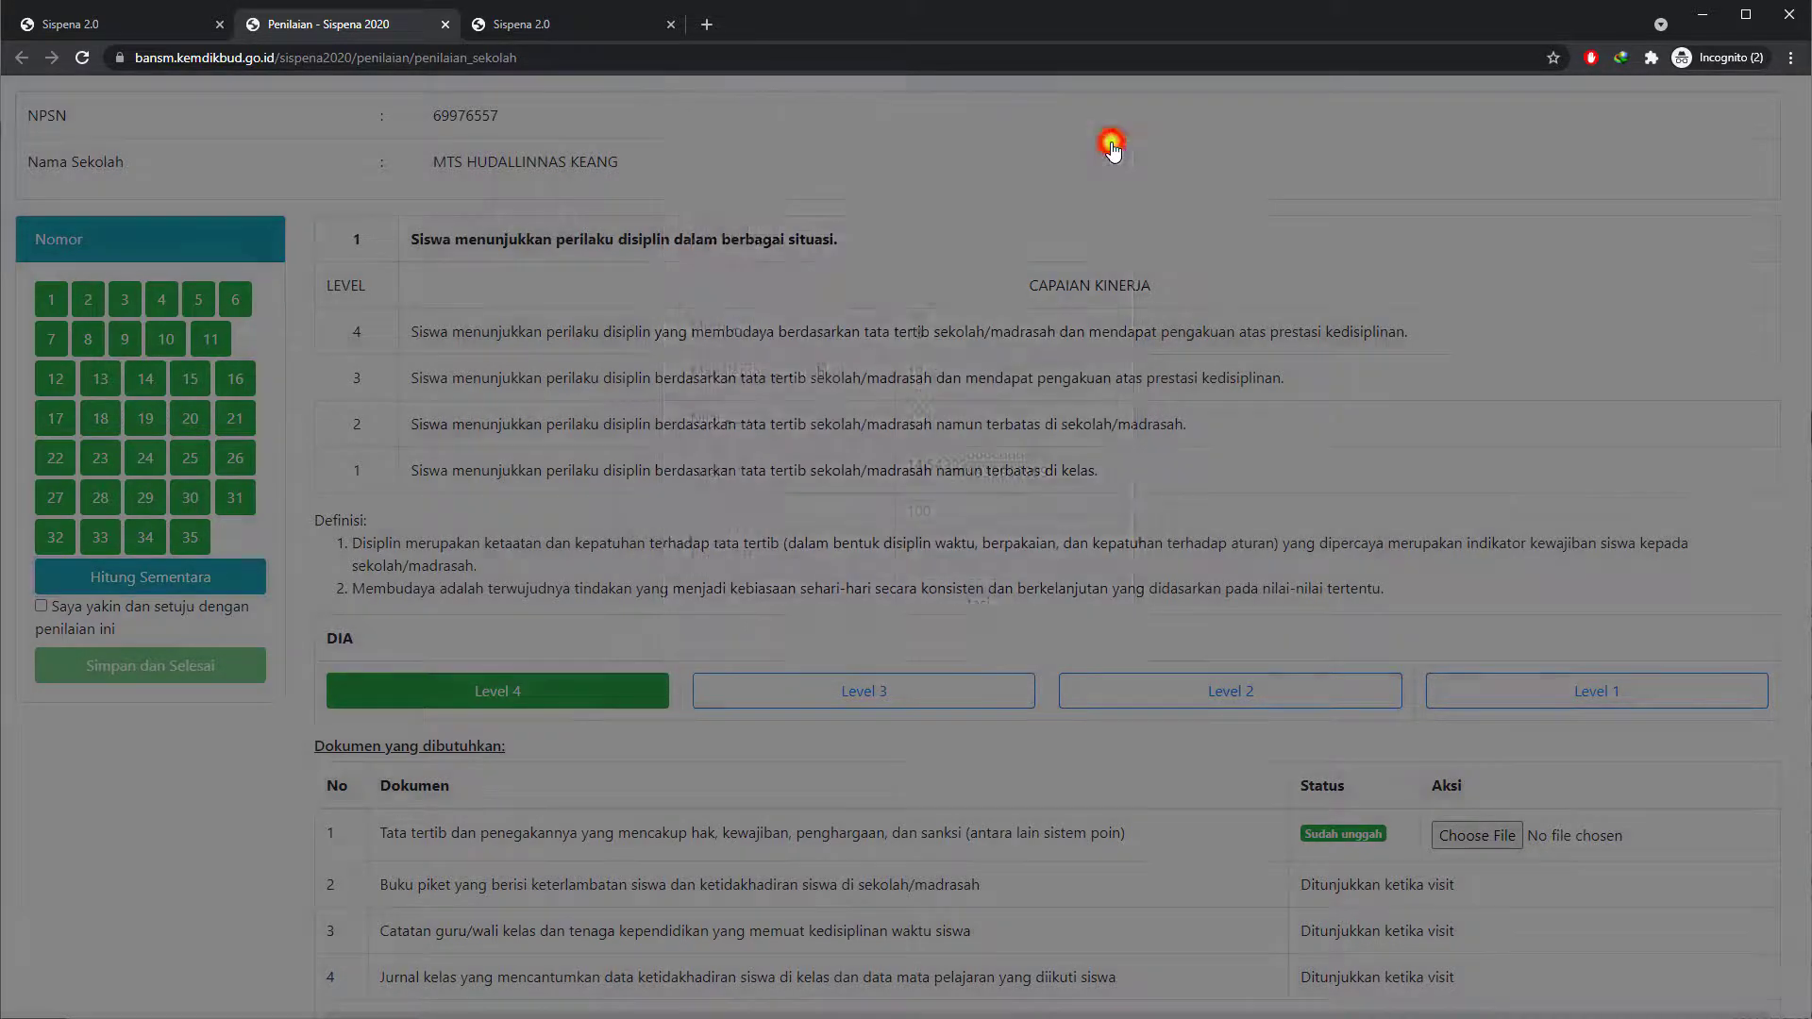
Agree to the assessment statement, save and finish the DIA assessment, and confirm the final submission
click(42, 609)
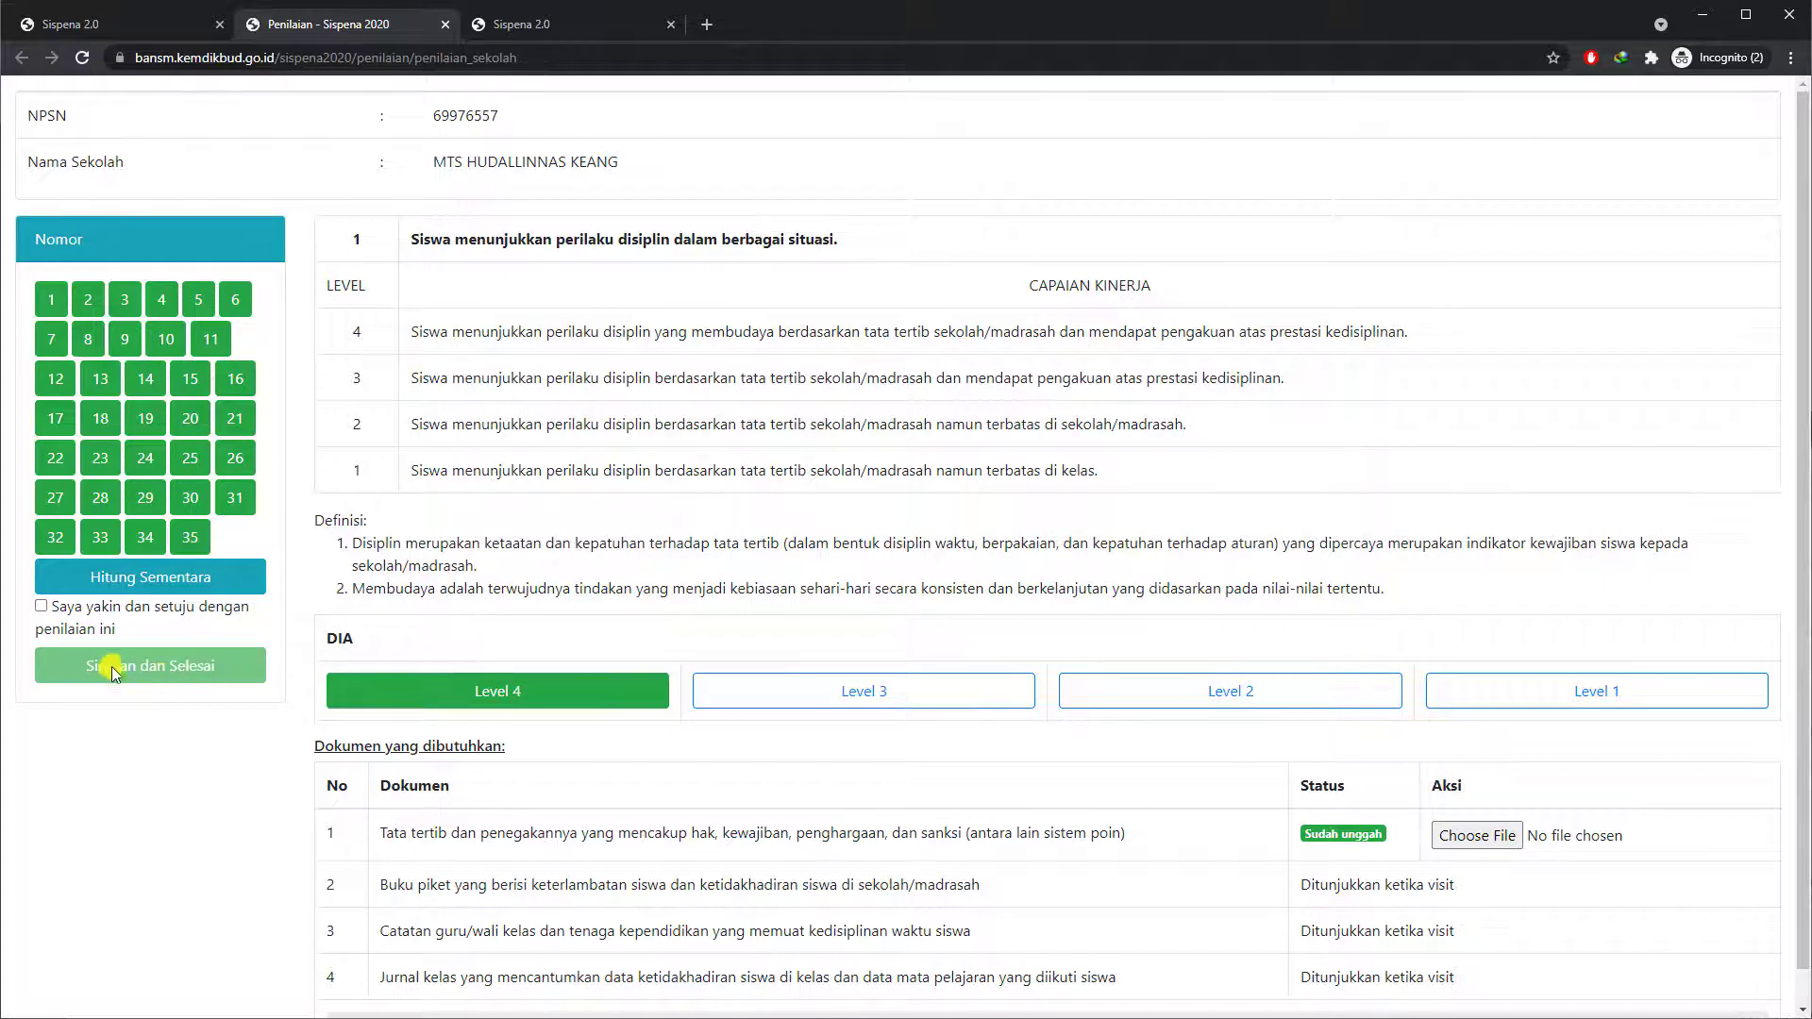
click(208, 668)
click(117, 668)
click(41, 605)
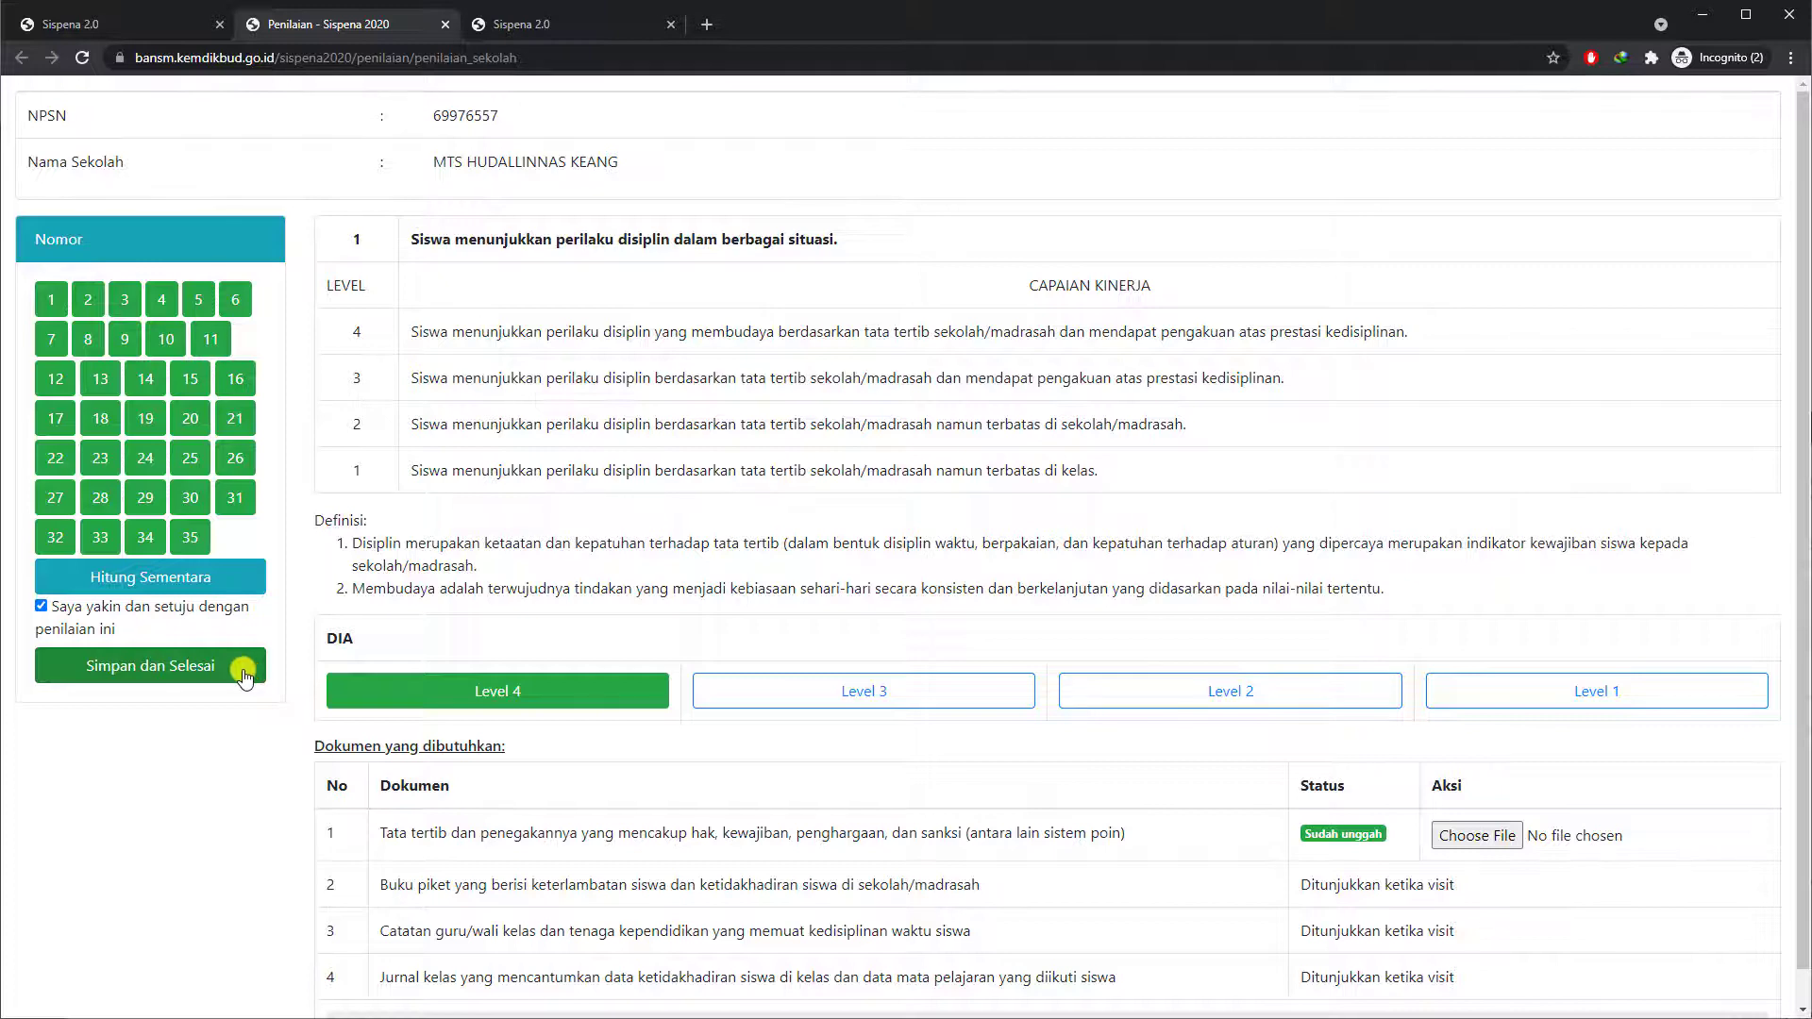
click(243, 671)
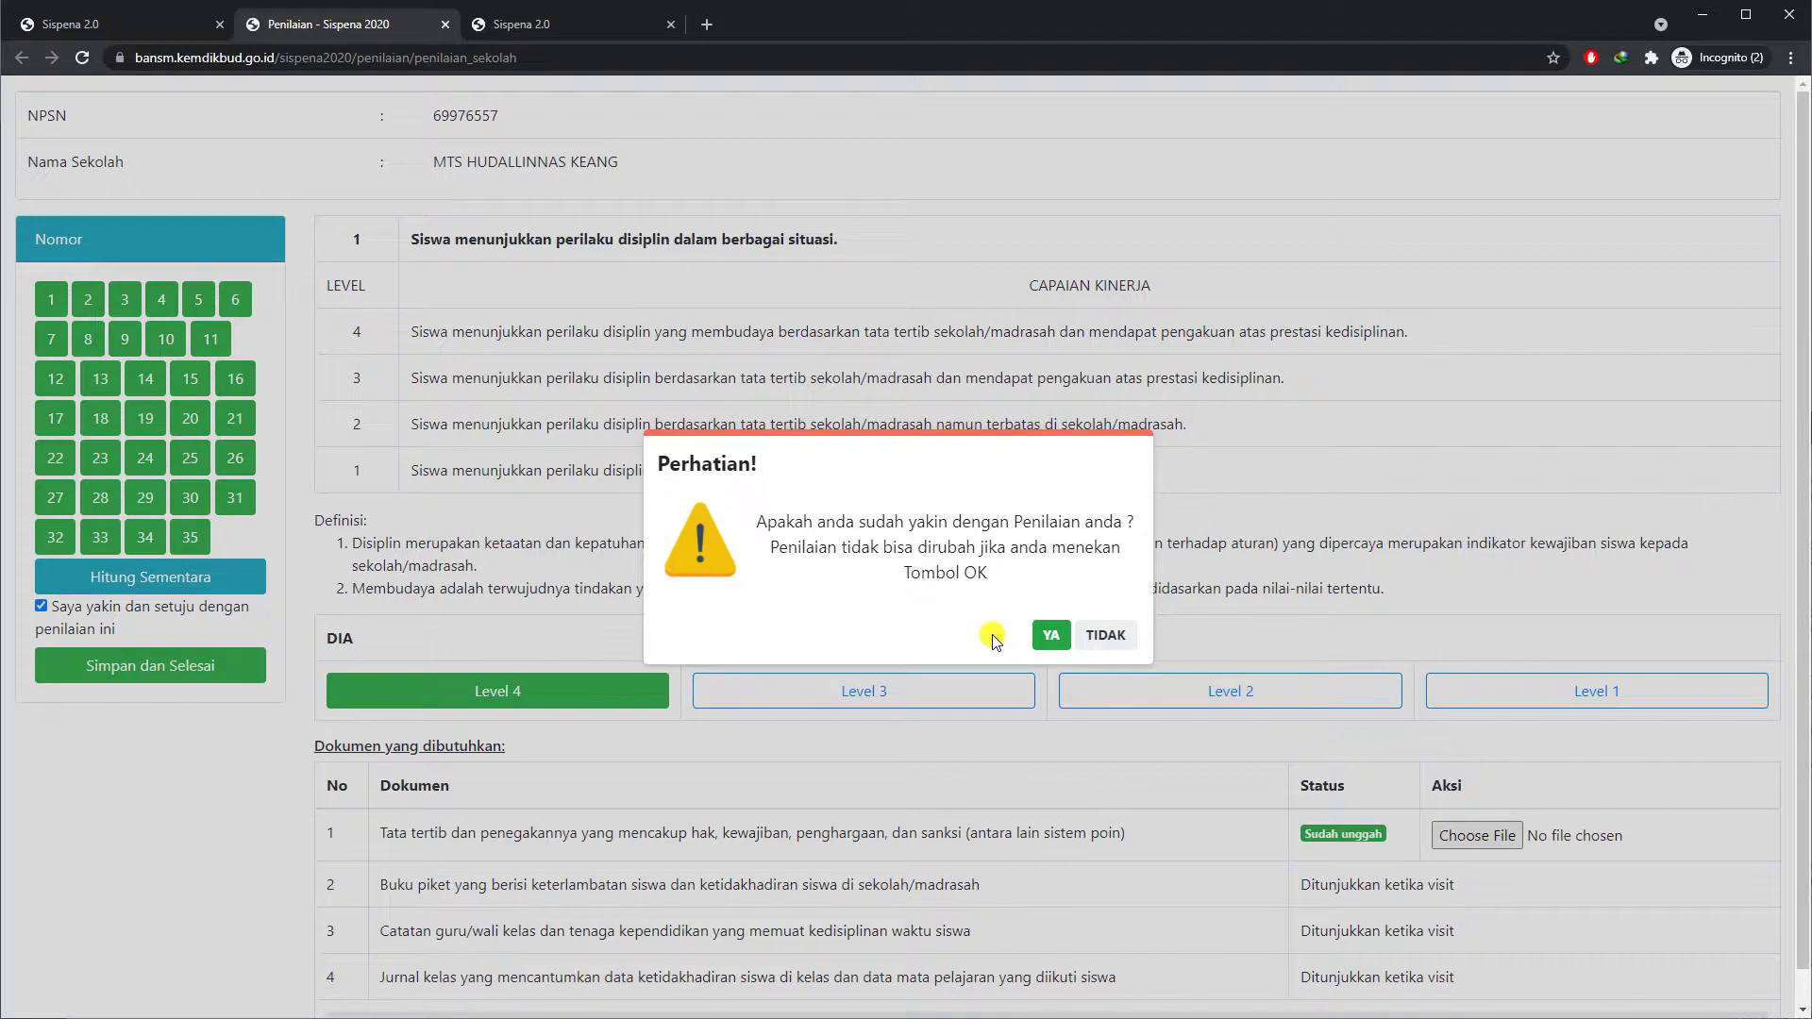
click(1053, 640)
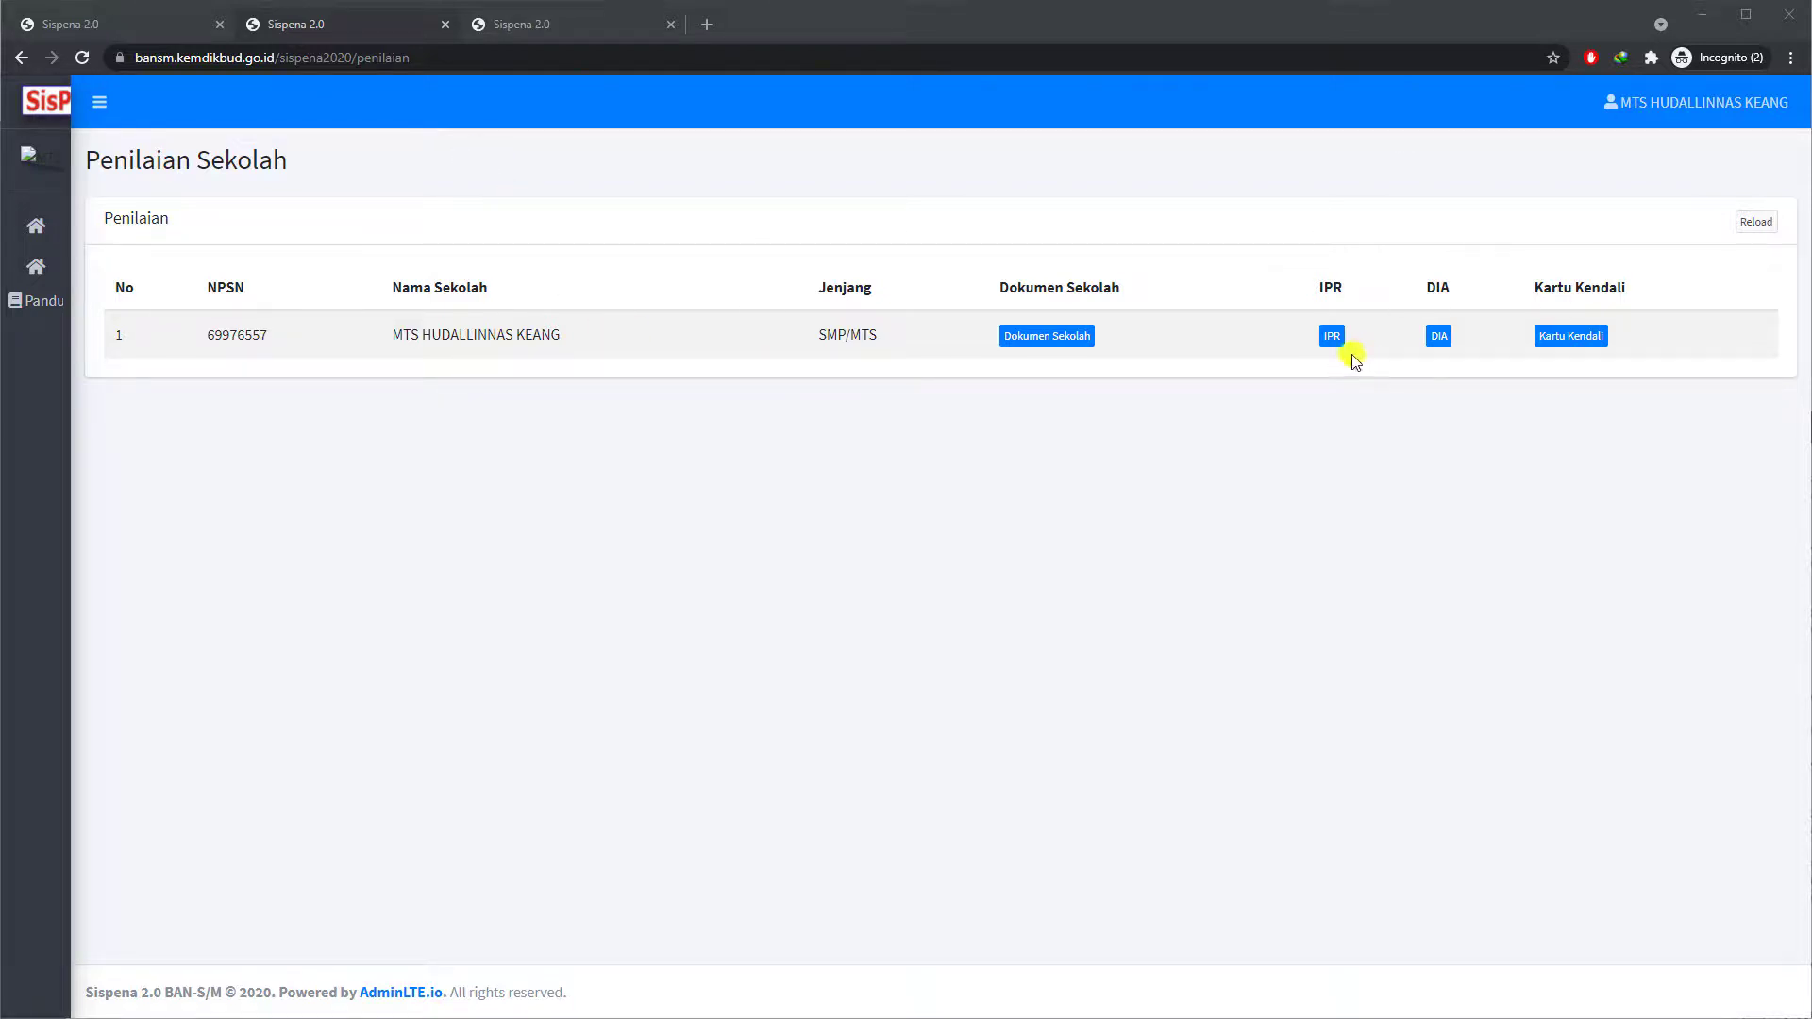
click(216, 28)
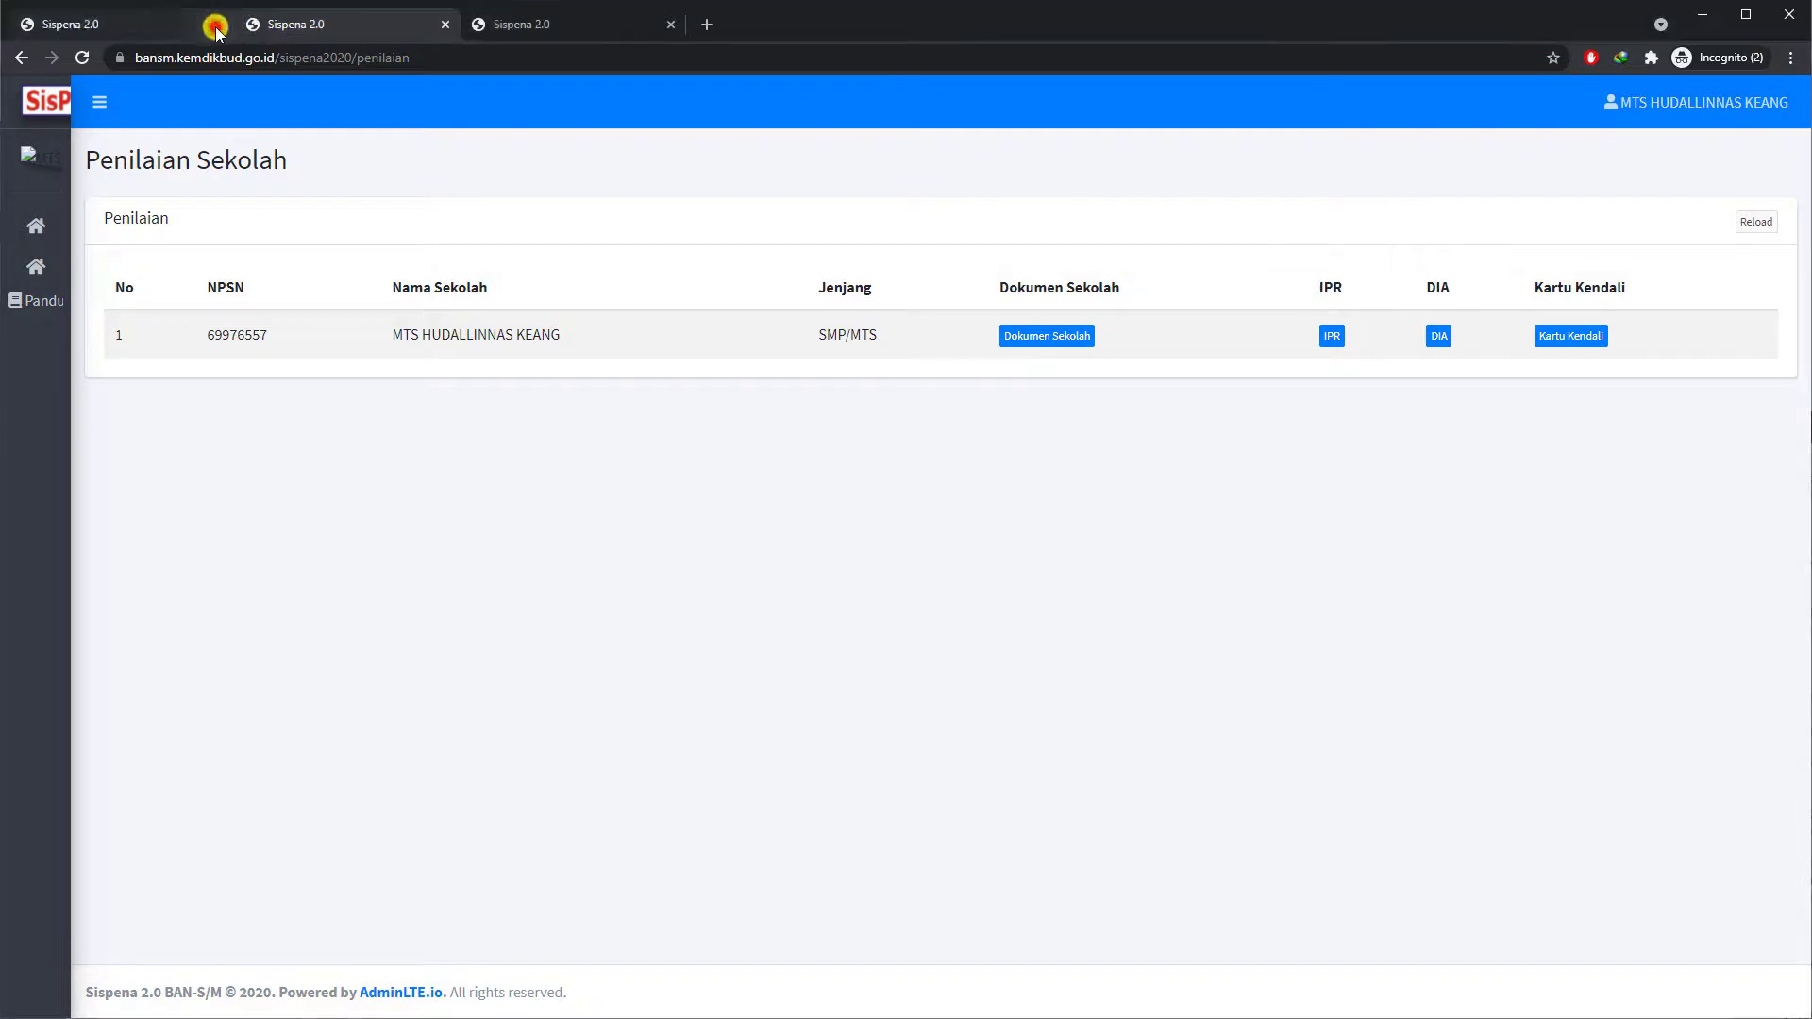
Close the leftover assessment pages, open the school's Kartu Kendali form and review its visit date, activity, assessor performance and complaint fields
click(442, 24)
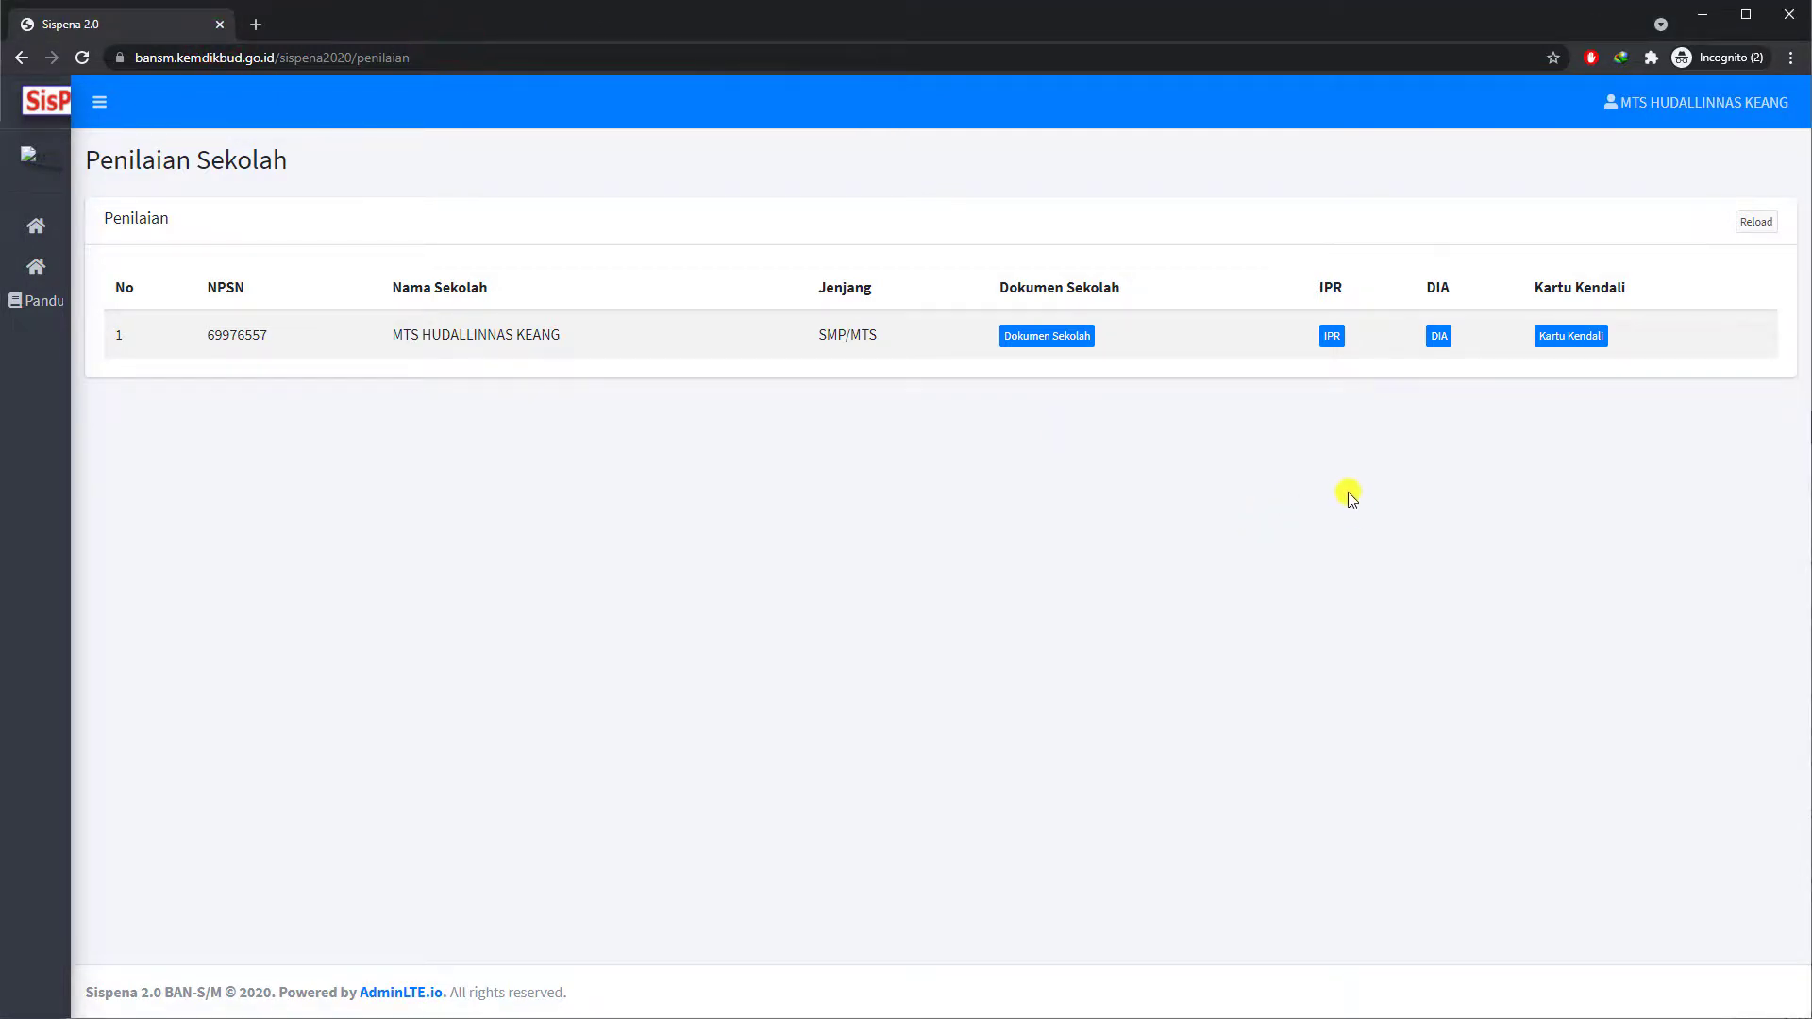
click(1581, 345)
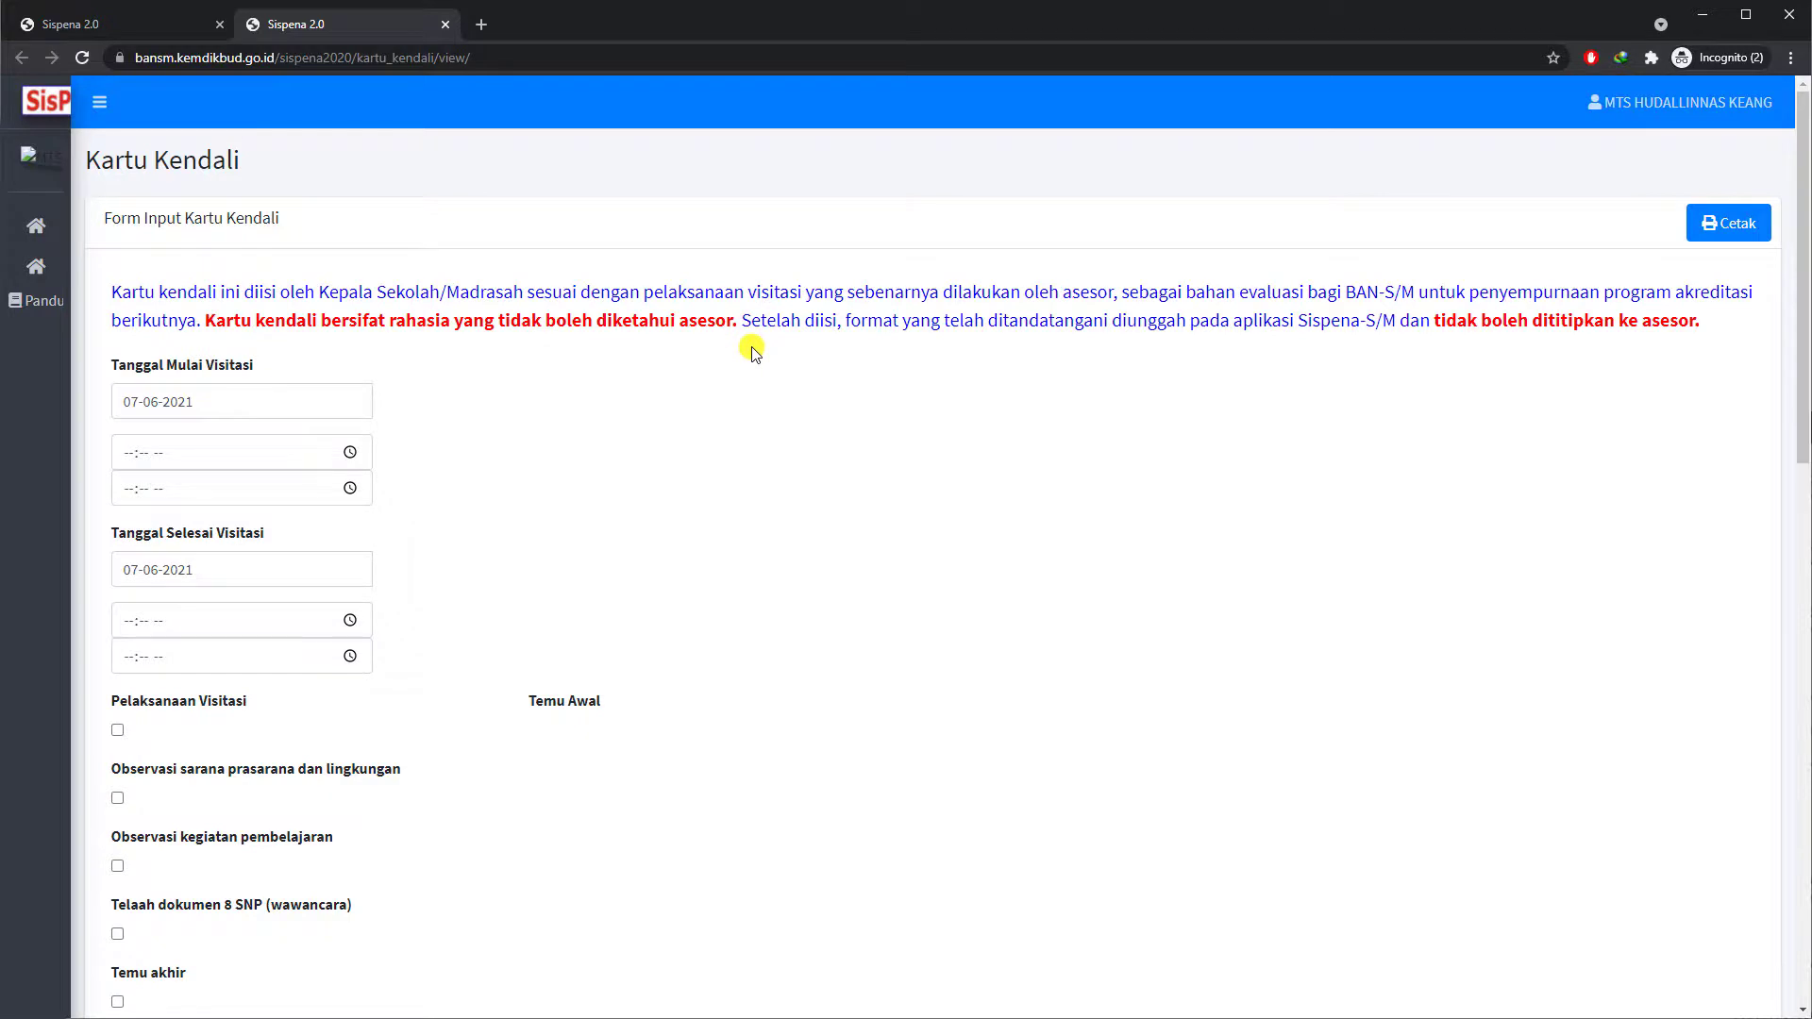
scroll(752, 351, down, 12)
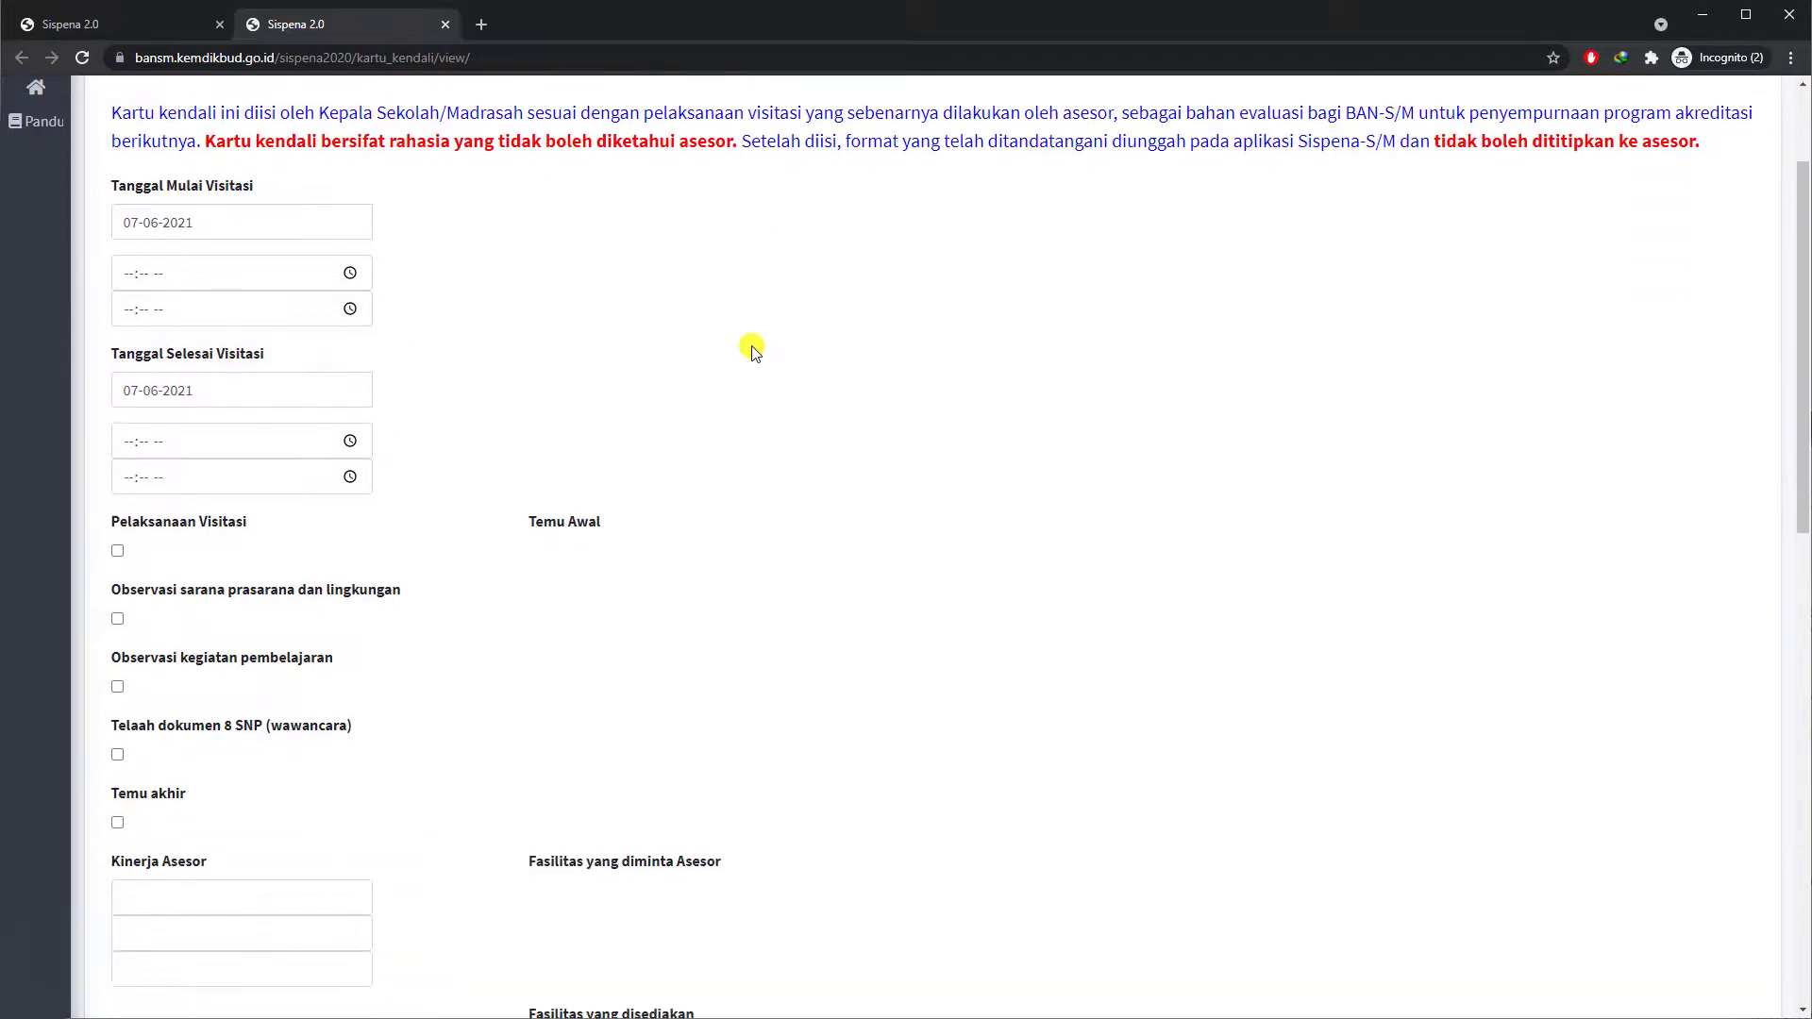
scroll(211, 869, down, 2)
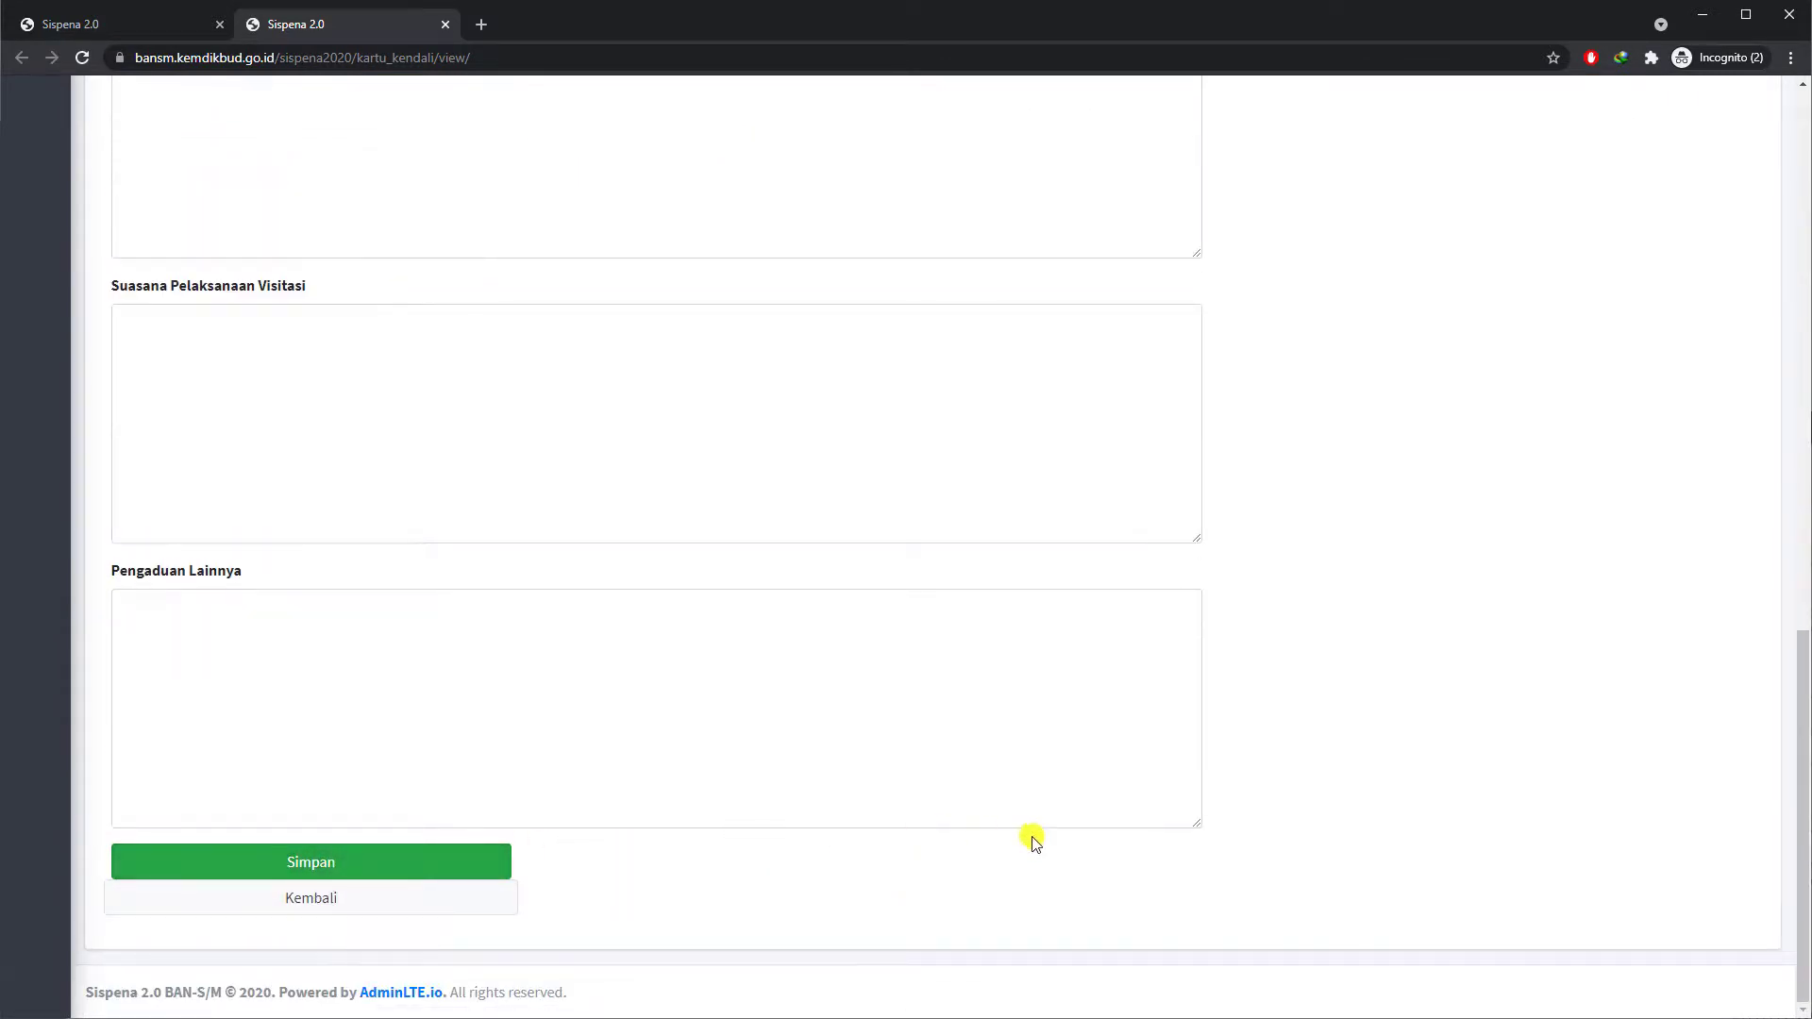
scroll(1381, 796, up, 2)
scroll(1380, 796, up, 15)
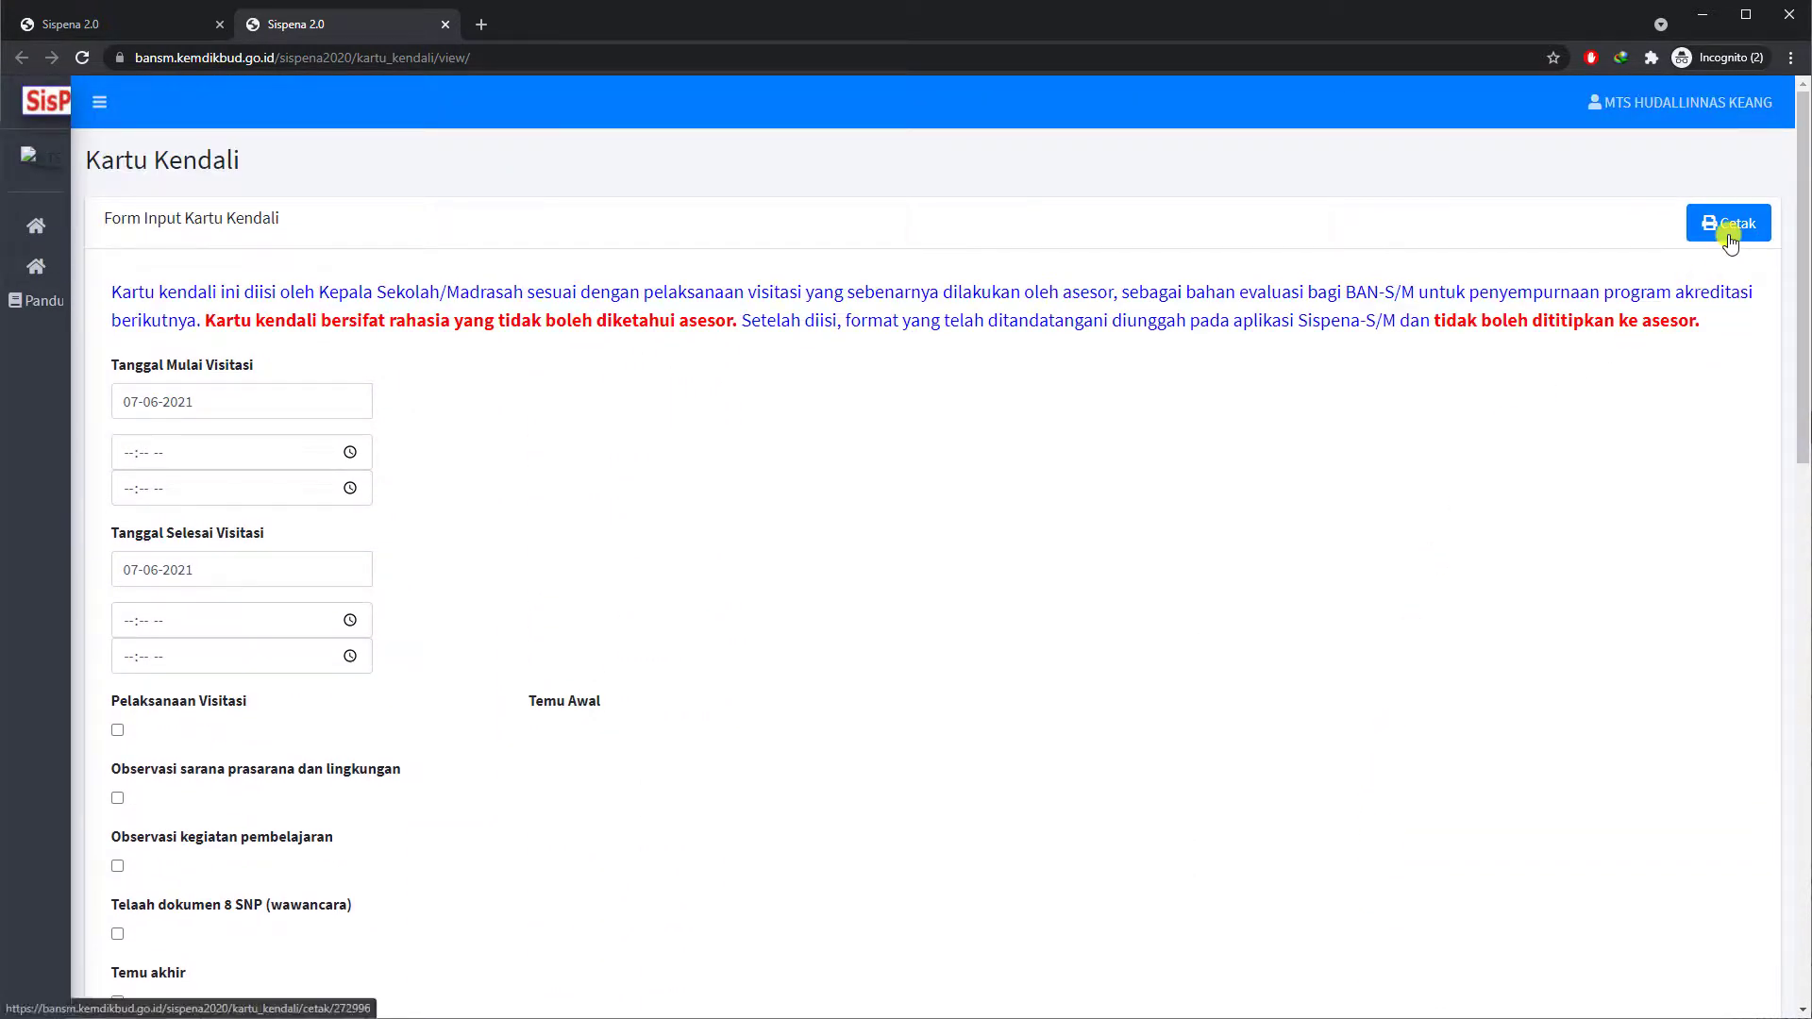
View the printable Kartu Kendali Proses Visitasi without saving it as PDF, and close it
click(1730, 241)
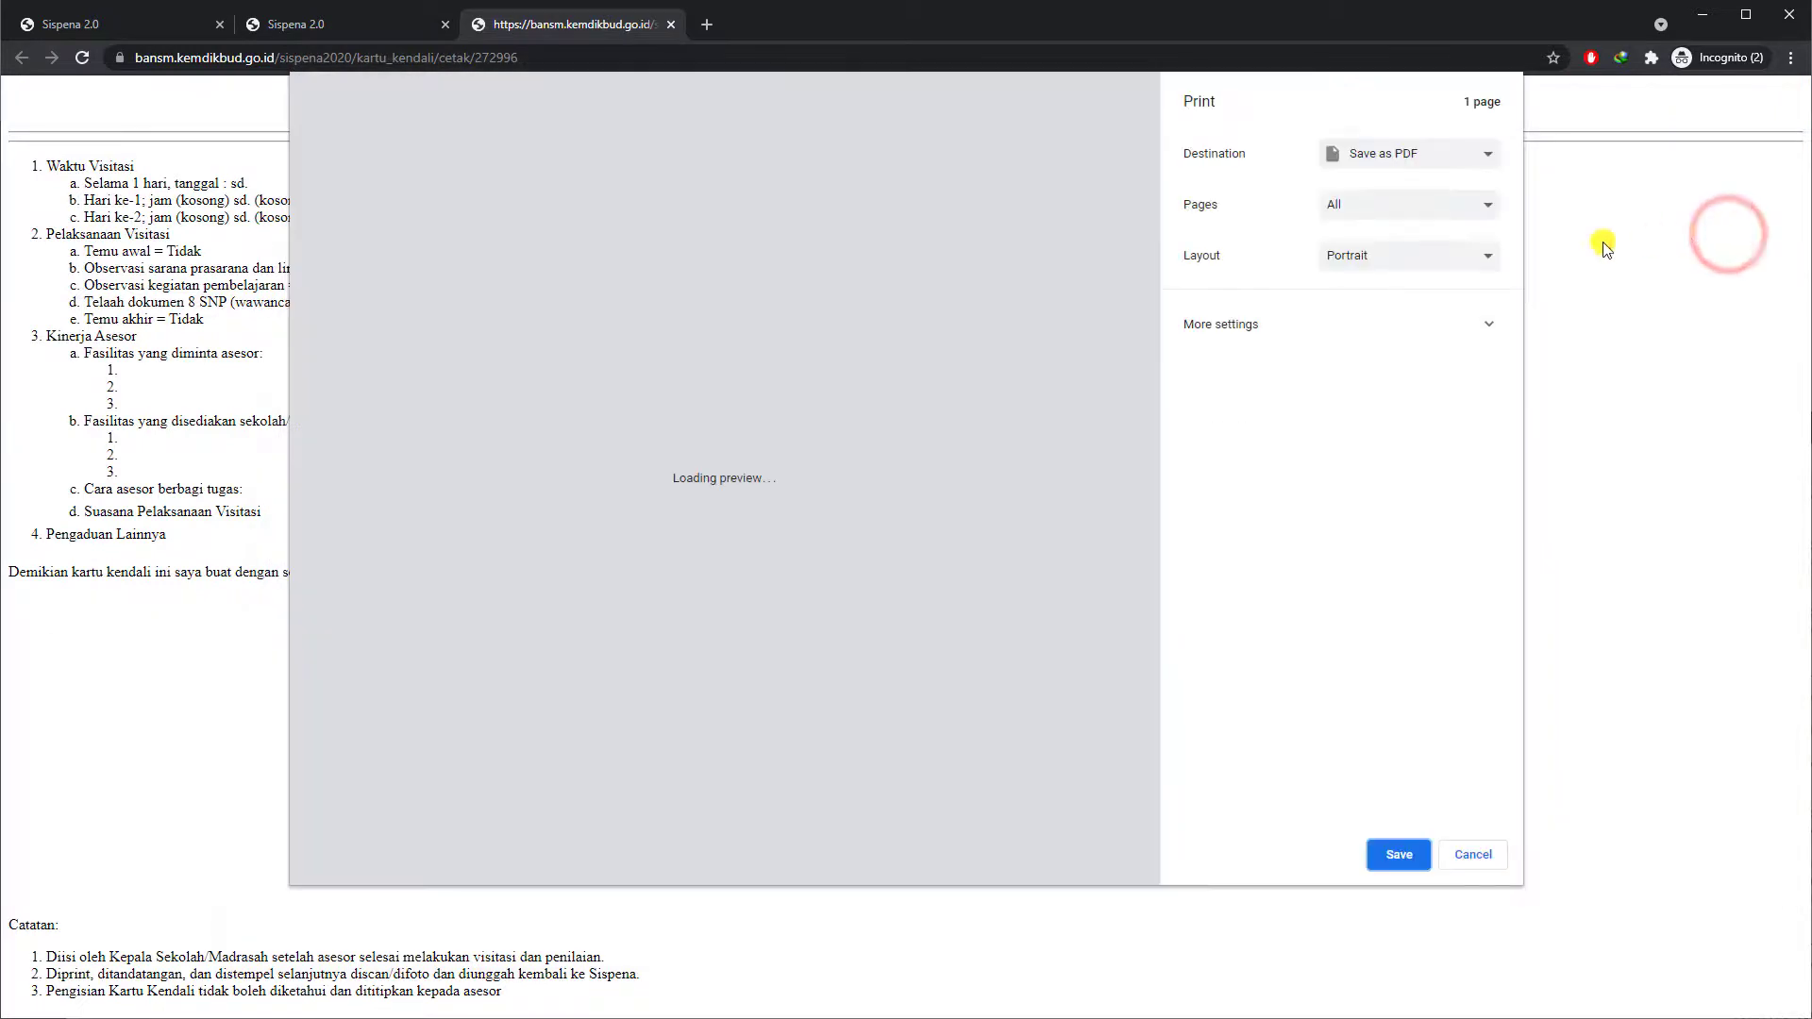
click(1471, 855)
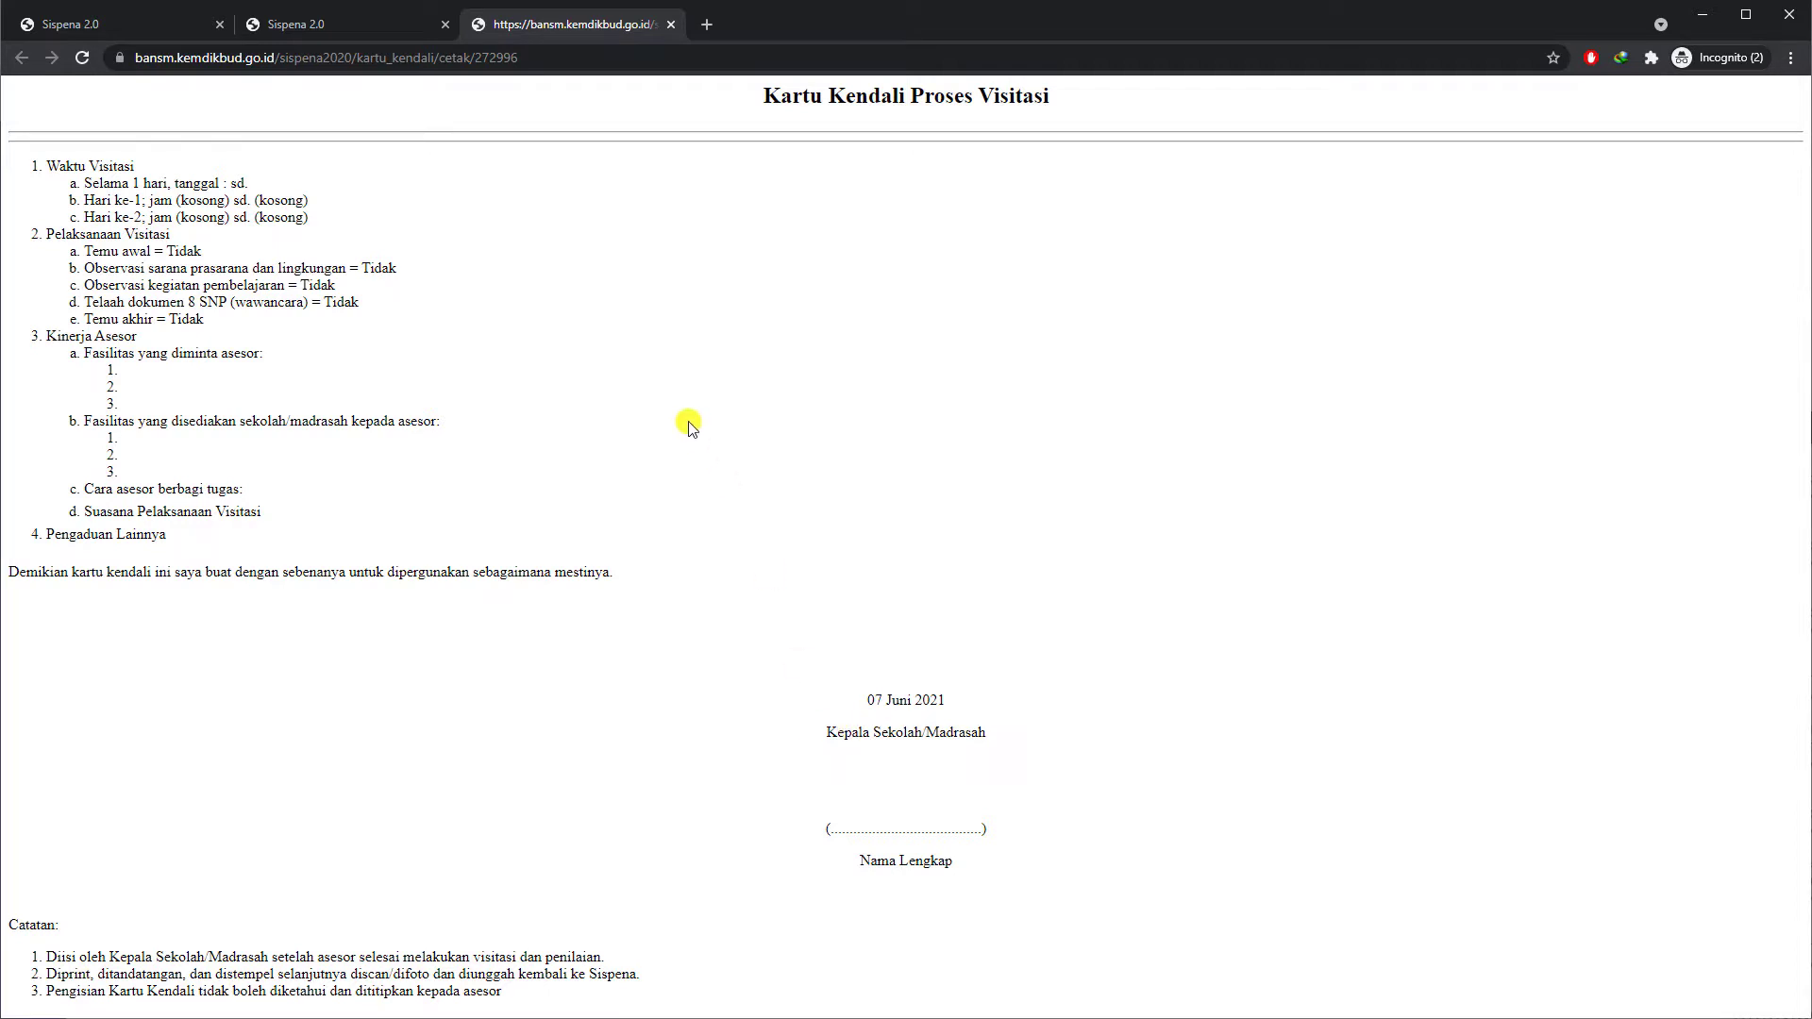
click(671, 24)
Close the Kartu Kendali form, keeping only the Penilaian Sekolah page open
click(151, 21)
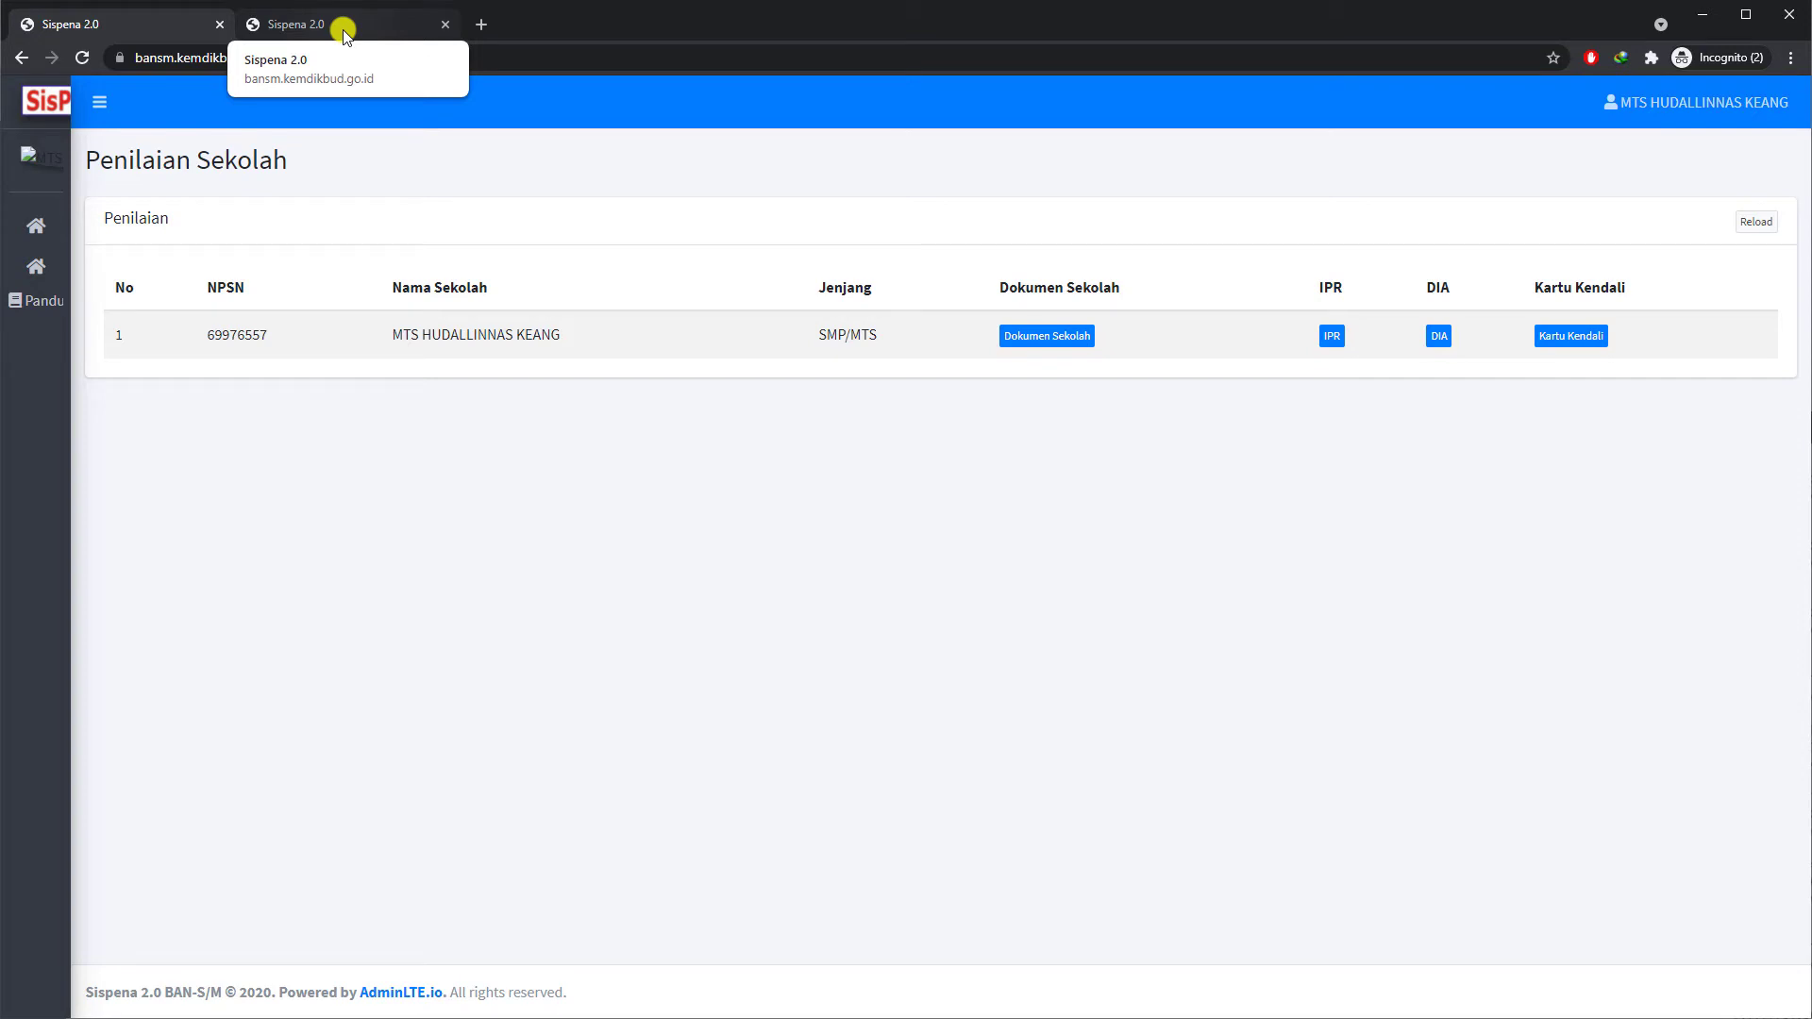
click(343, 30)
click(172, 32)
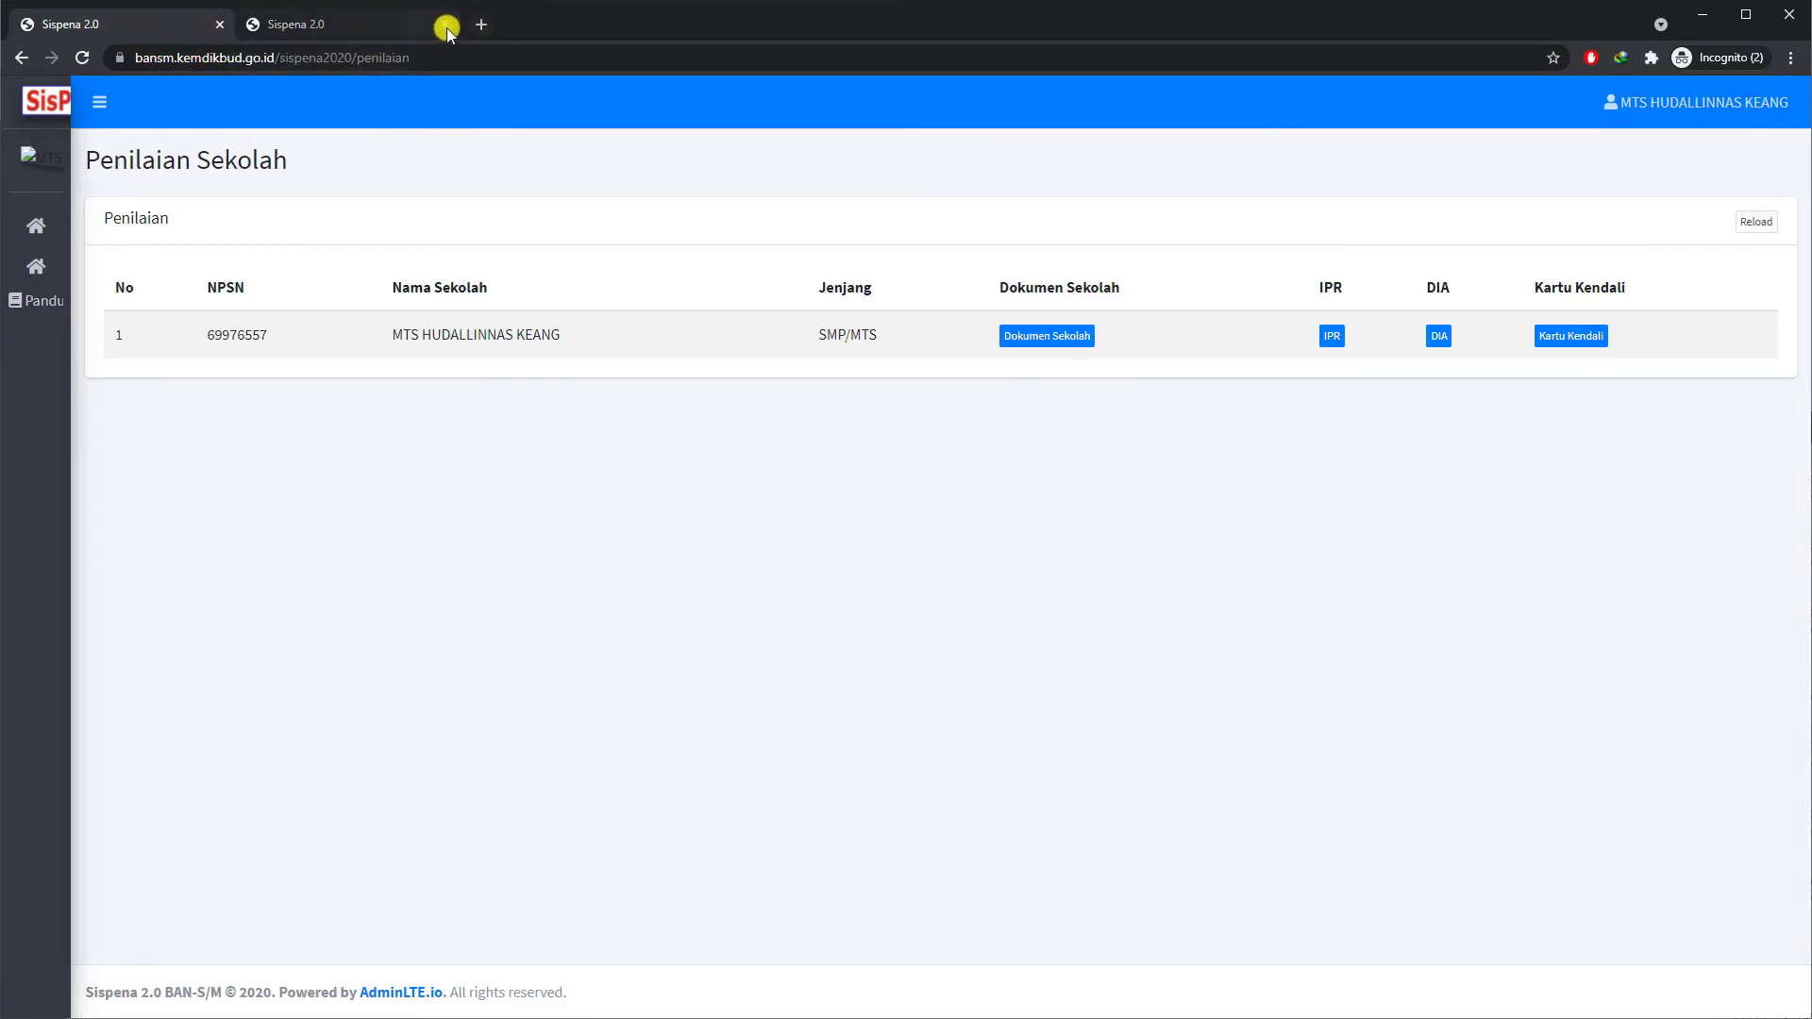
click(445, 26)
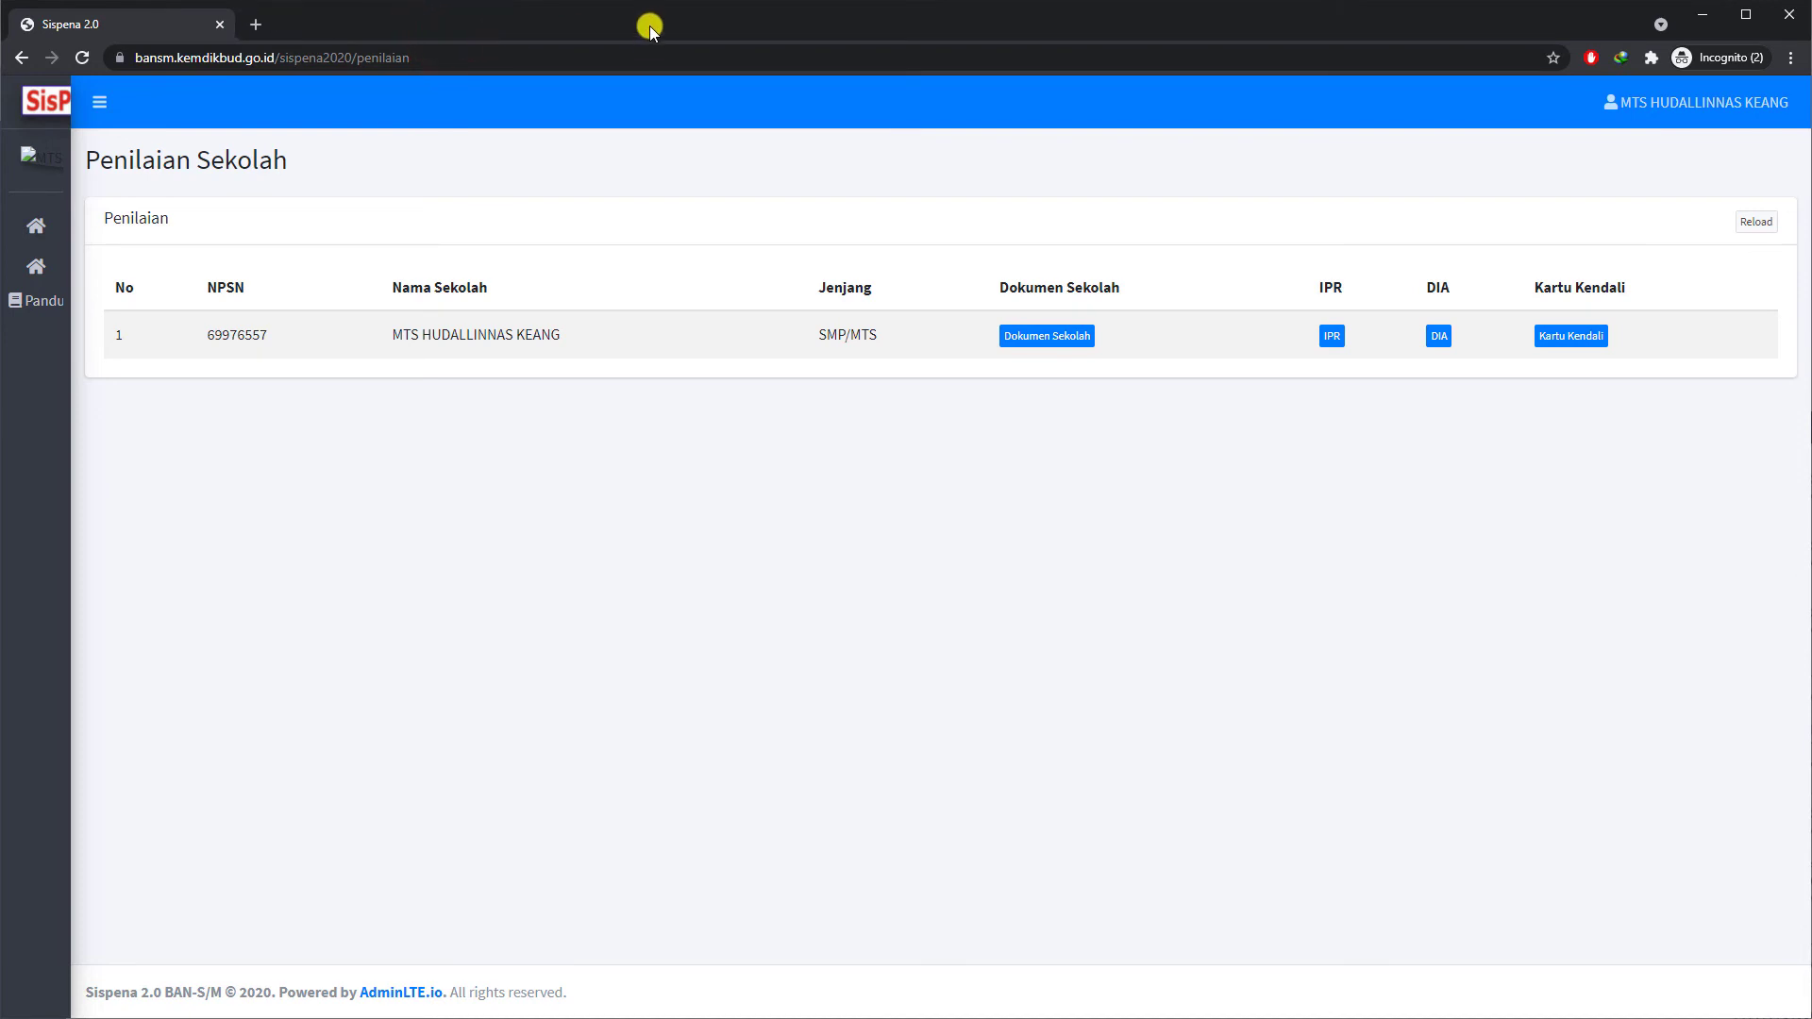